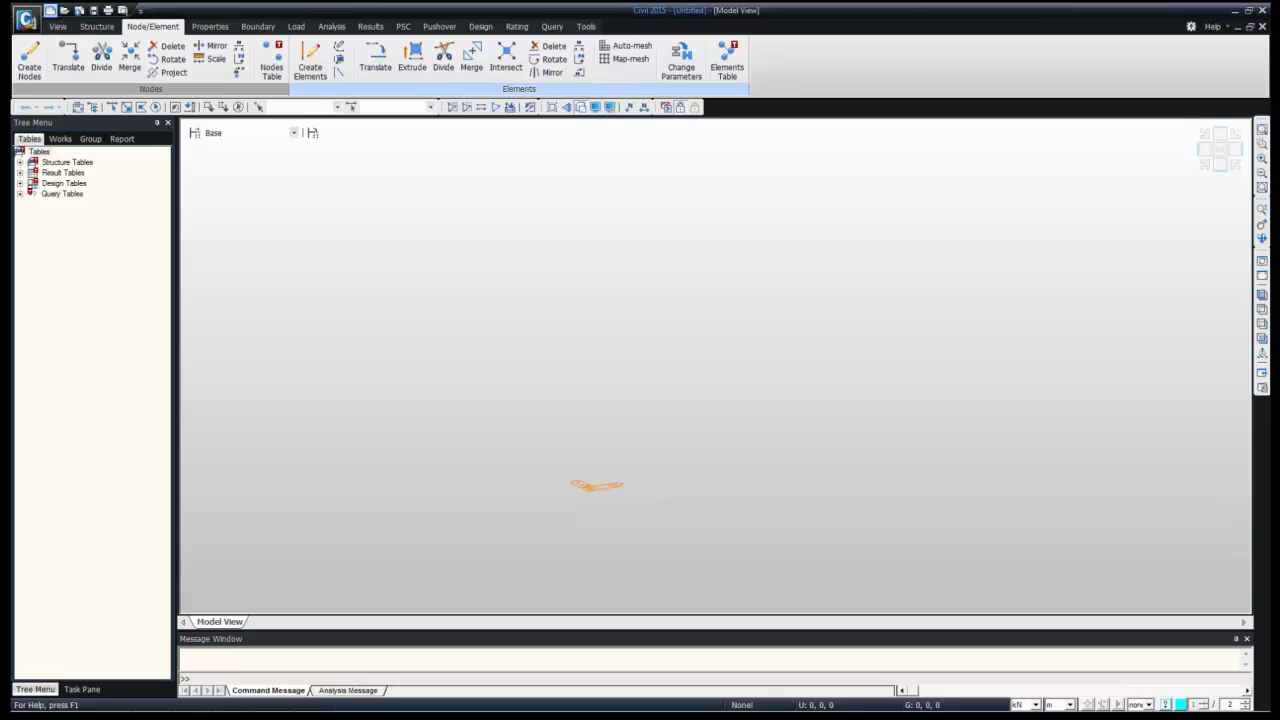
Look through the commands for properties, boundaries, loads, analysis and results, and display the Works tree
{"action": "left_click", "coordinate": [210, 26]}
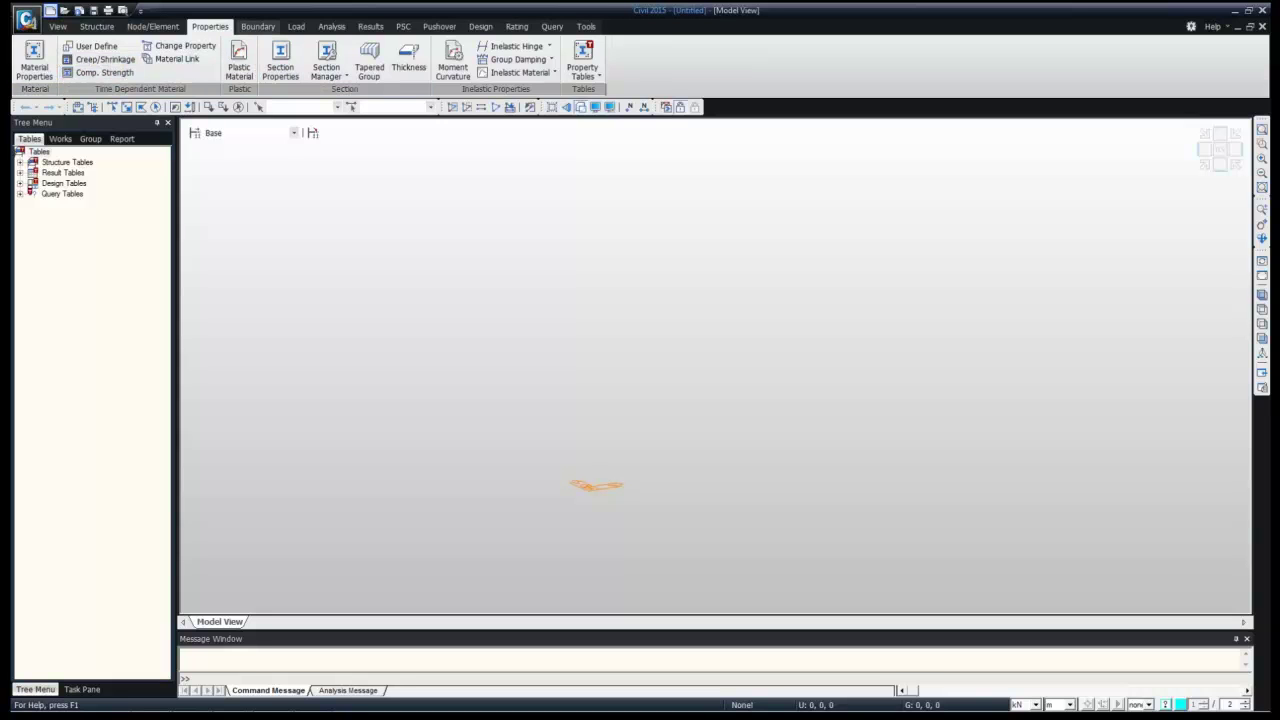
{"action": "left_click", "coordinate": [258, 26]}
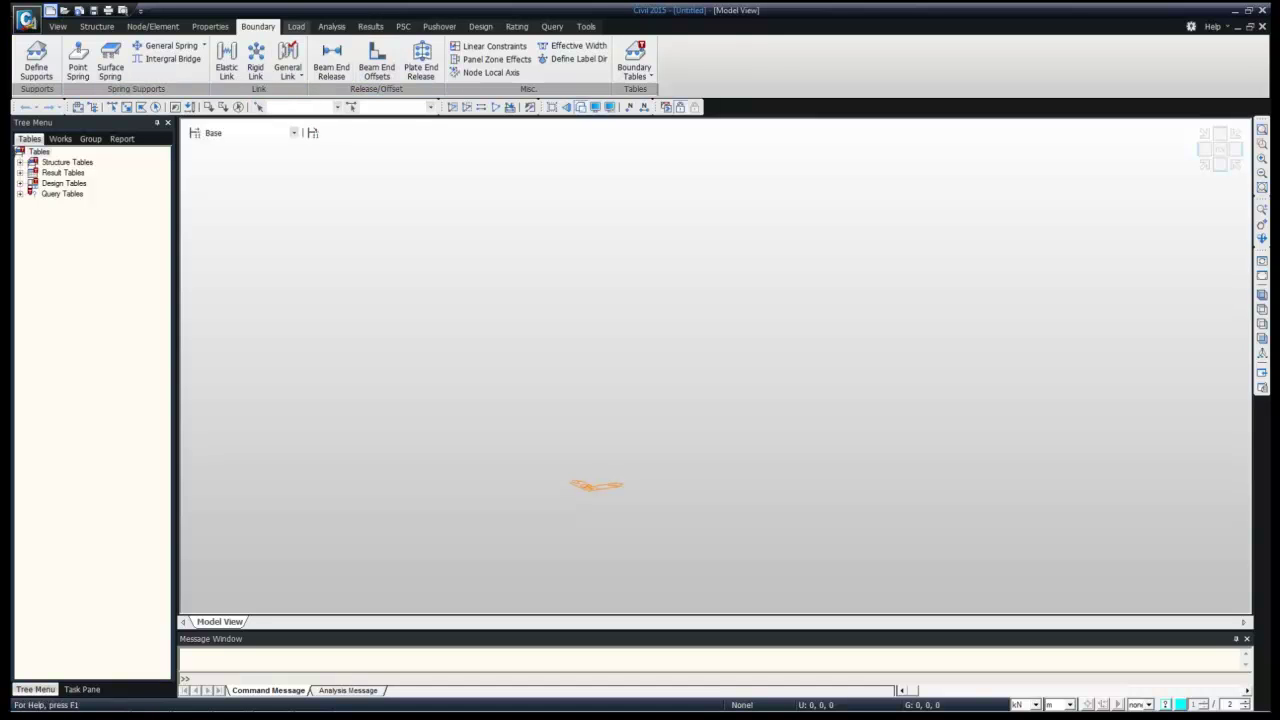
{"action": "left_click", "coordinate": [296, 26]}
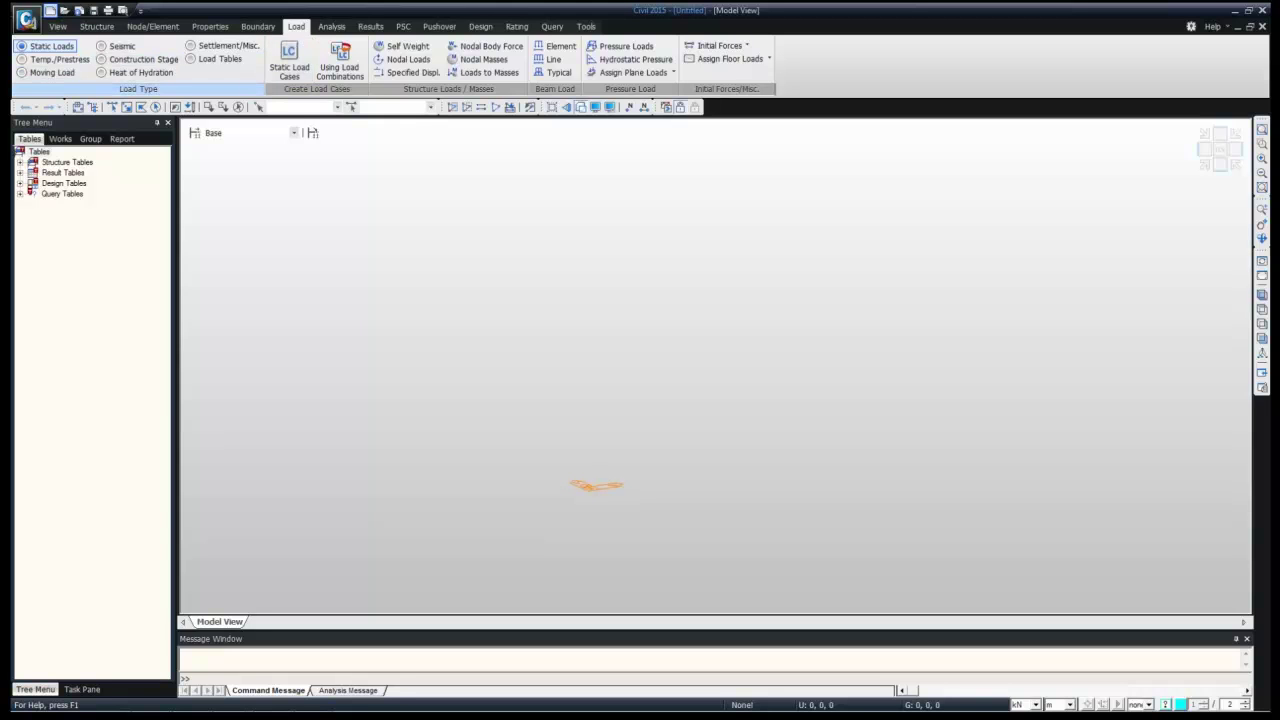
{"action": "left_click", "coordinate": [331, 26]}
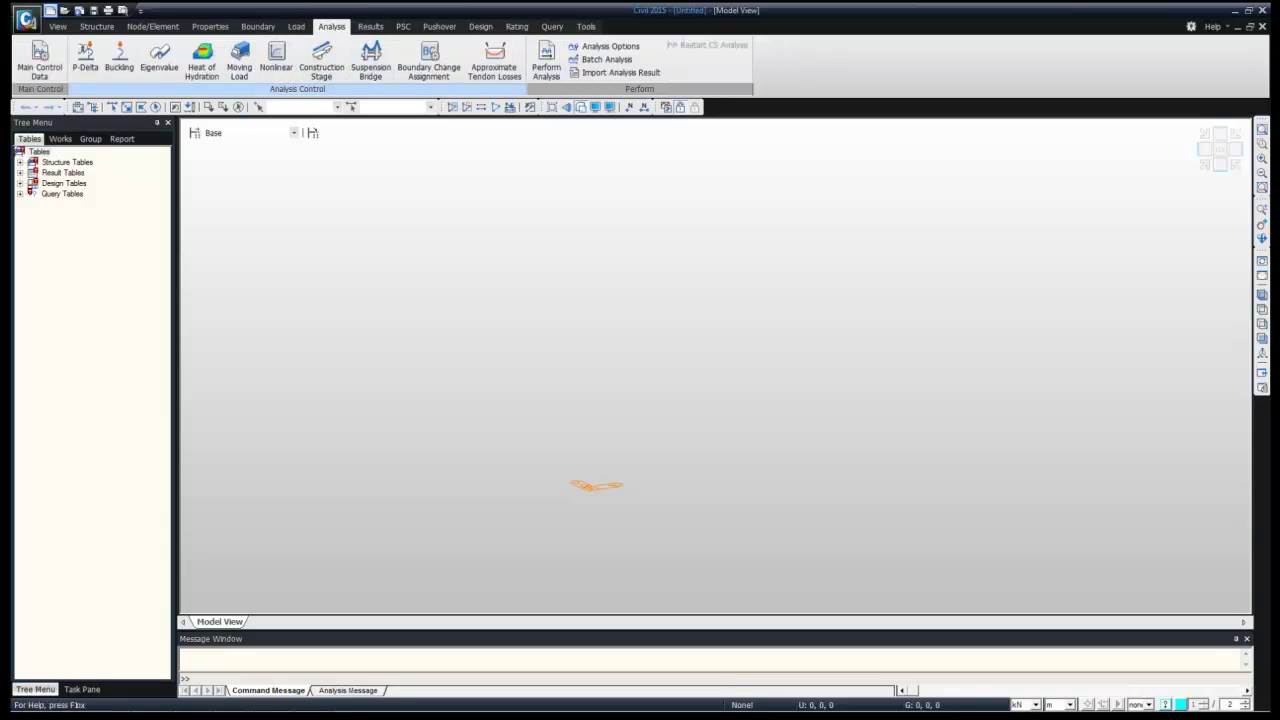
{"action": "left_click", "coordinate": [370, 26]}
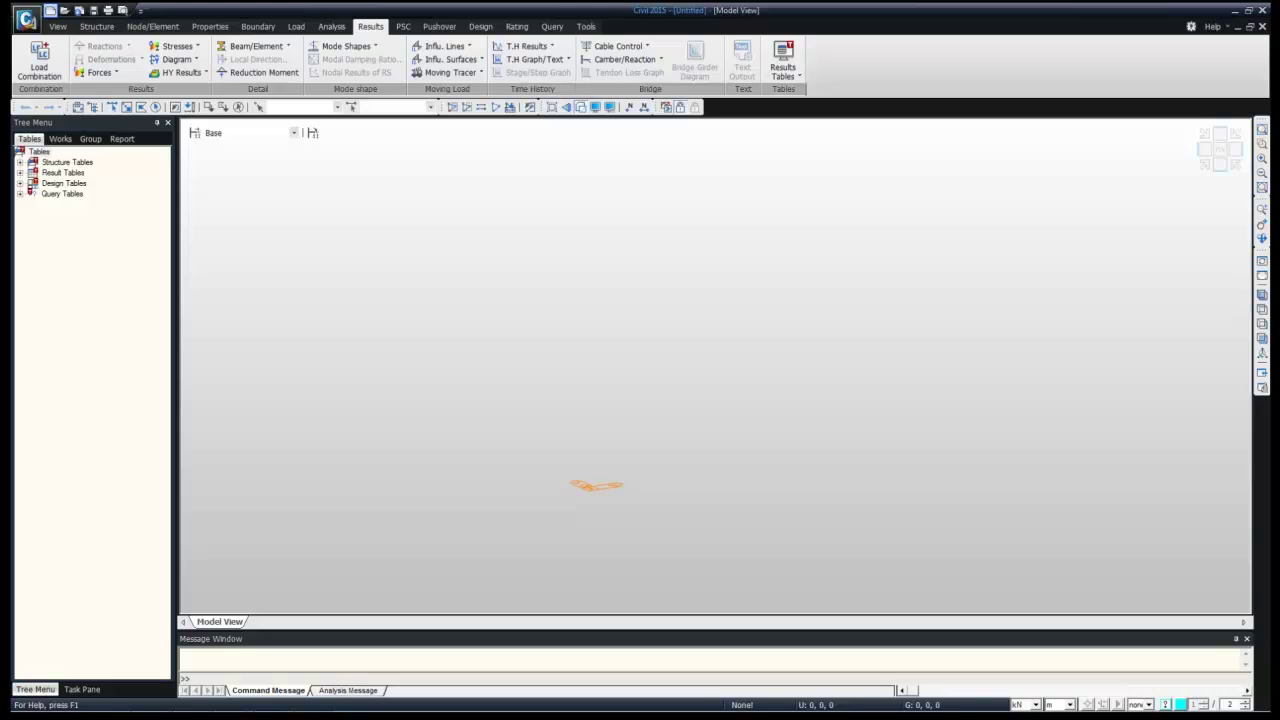
{"action": "left_click", "coordinate": [60, 138]}
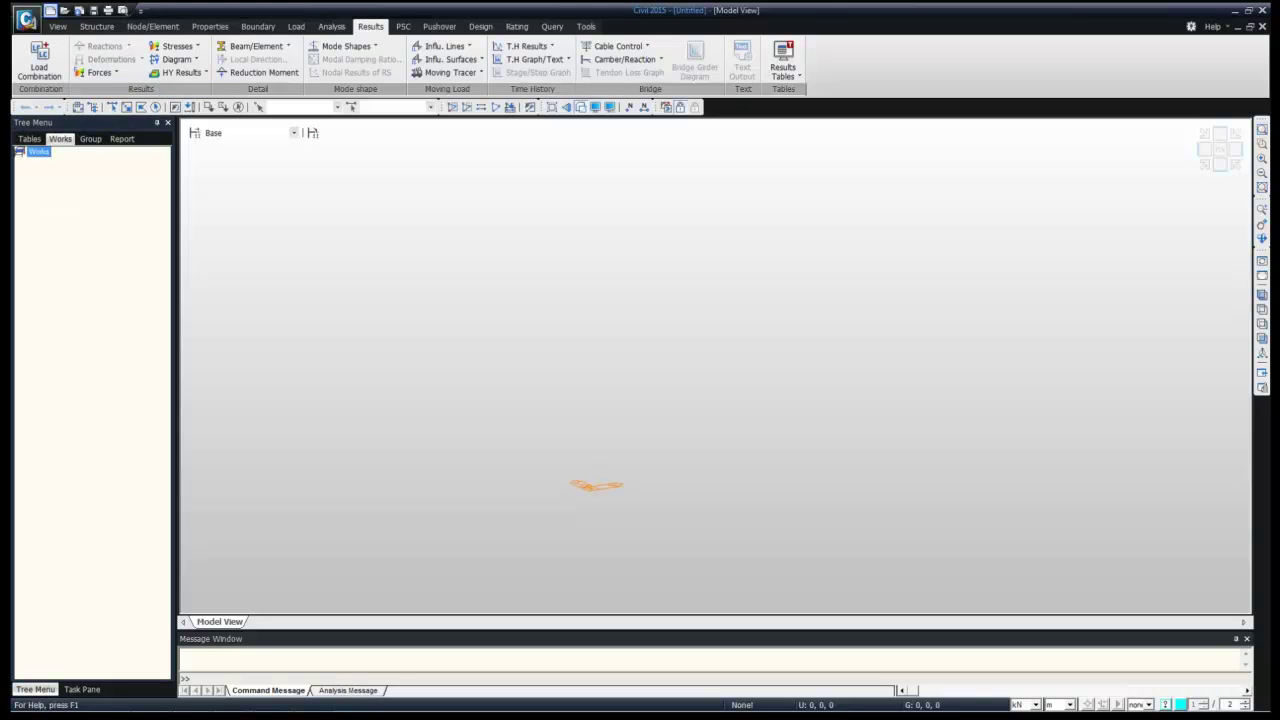
{"action": "left_click", "coordinate": [152, 26]}
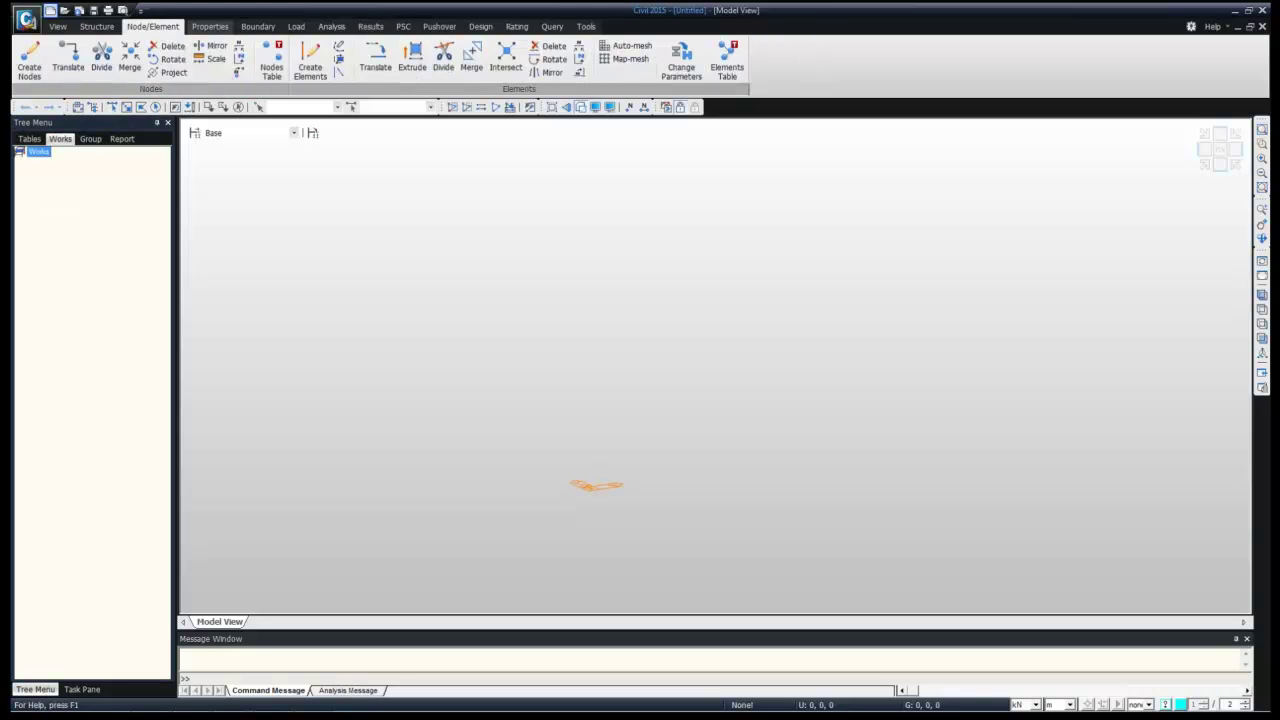
Start a new material definition with ID 1 and name it Superstructure
{"action": "left_click", "coordinate": [210, 26]}
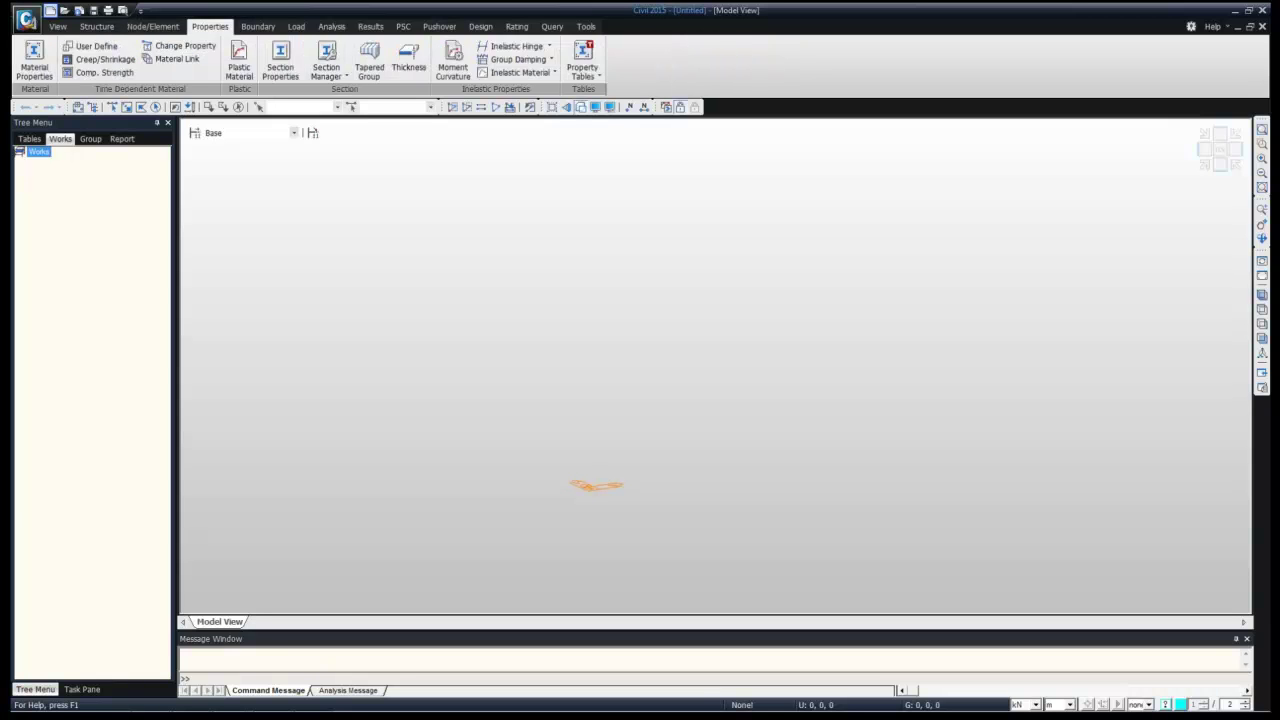
{"action": "left_click", "coordinate": [34, 60]}
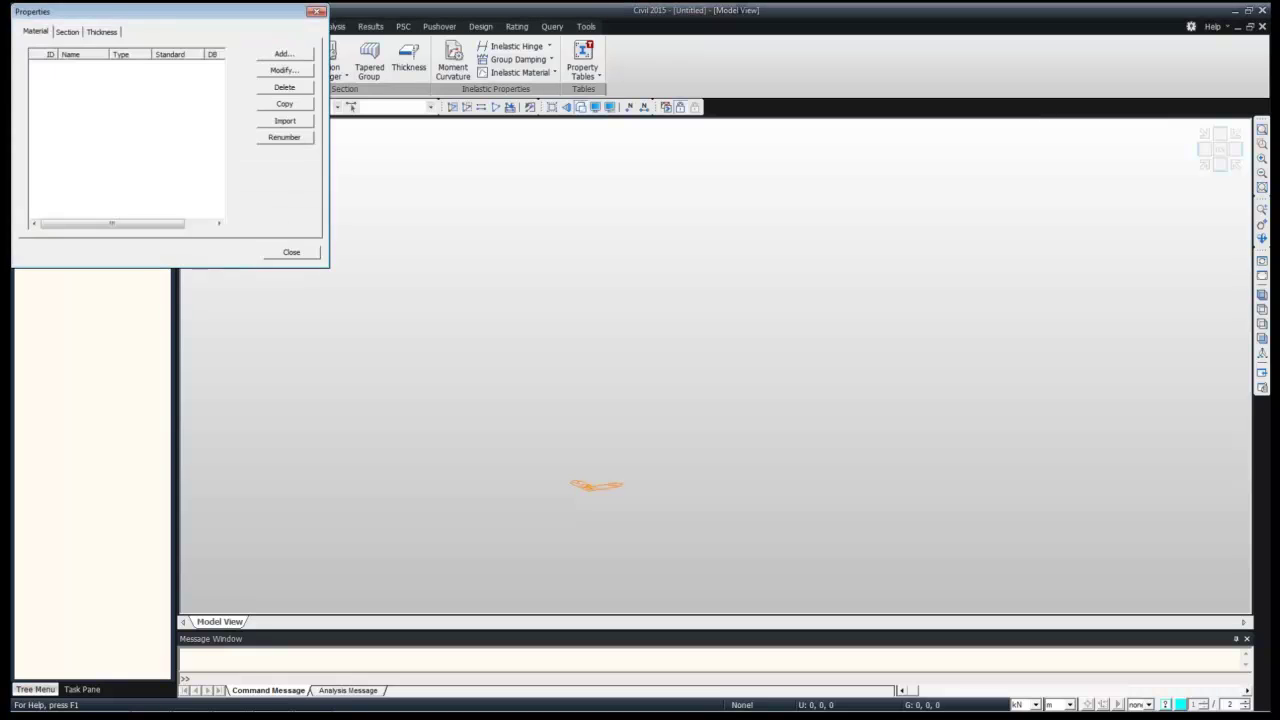
{"action": "left_click_drag", "start_coordinate": [100, 12], "coordinate": [293, 64]}
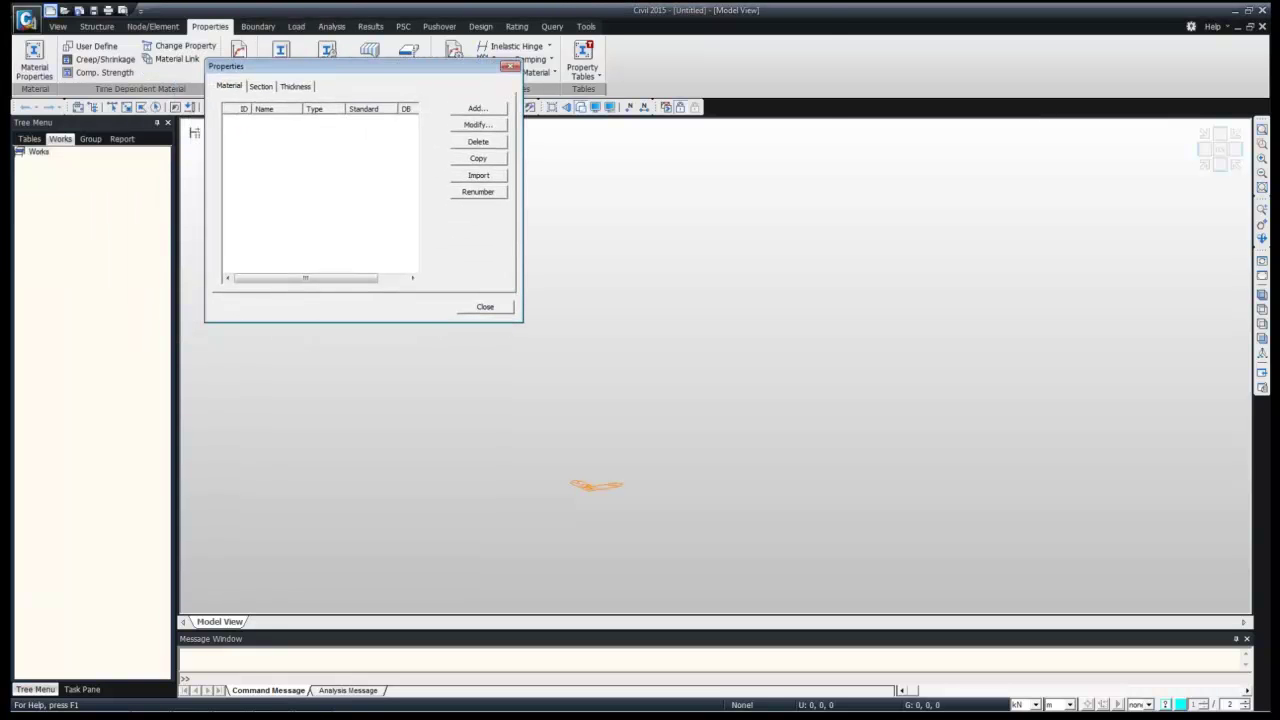
{"action": "left_click", "coordinate": [477, 108]}
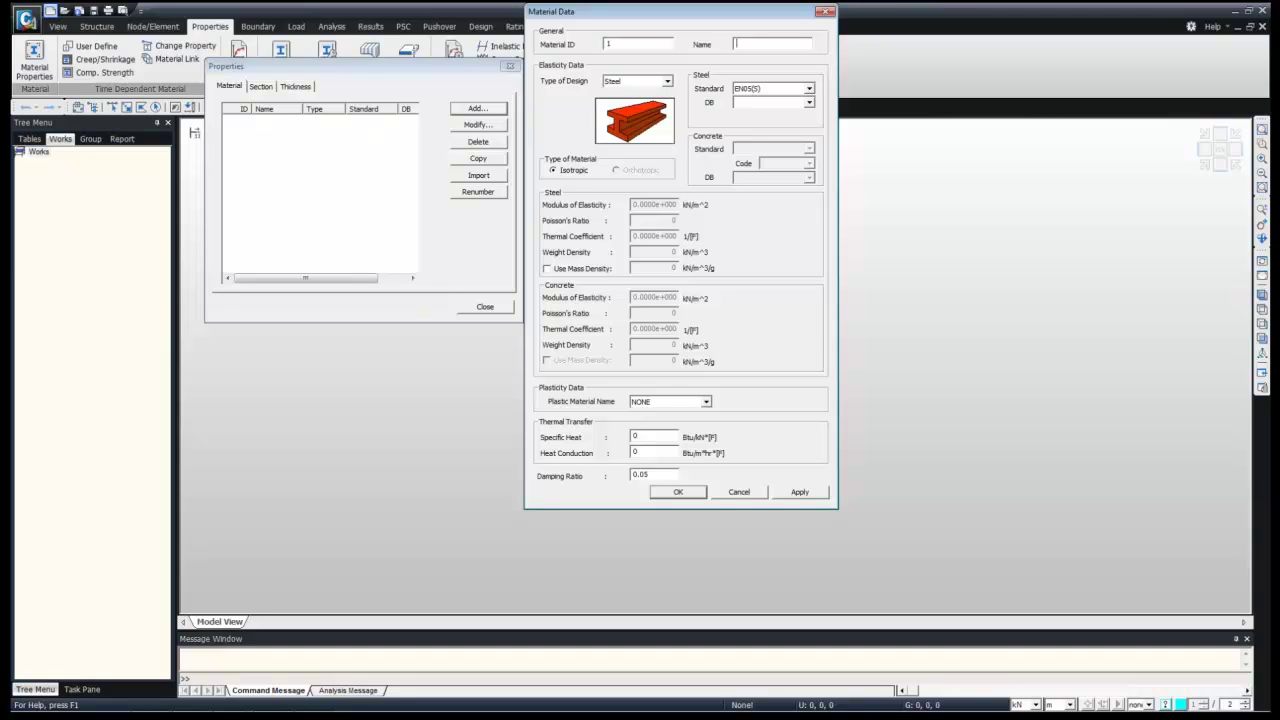
{"action": "type", "text": "Superstructure"}
Try the Steel and User Defined design types for the Superstructure material
{"action": "left_click", "coordinate": [667, 81]}
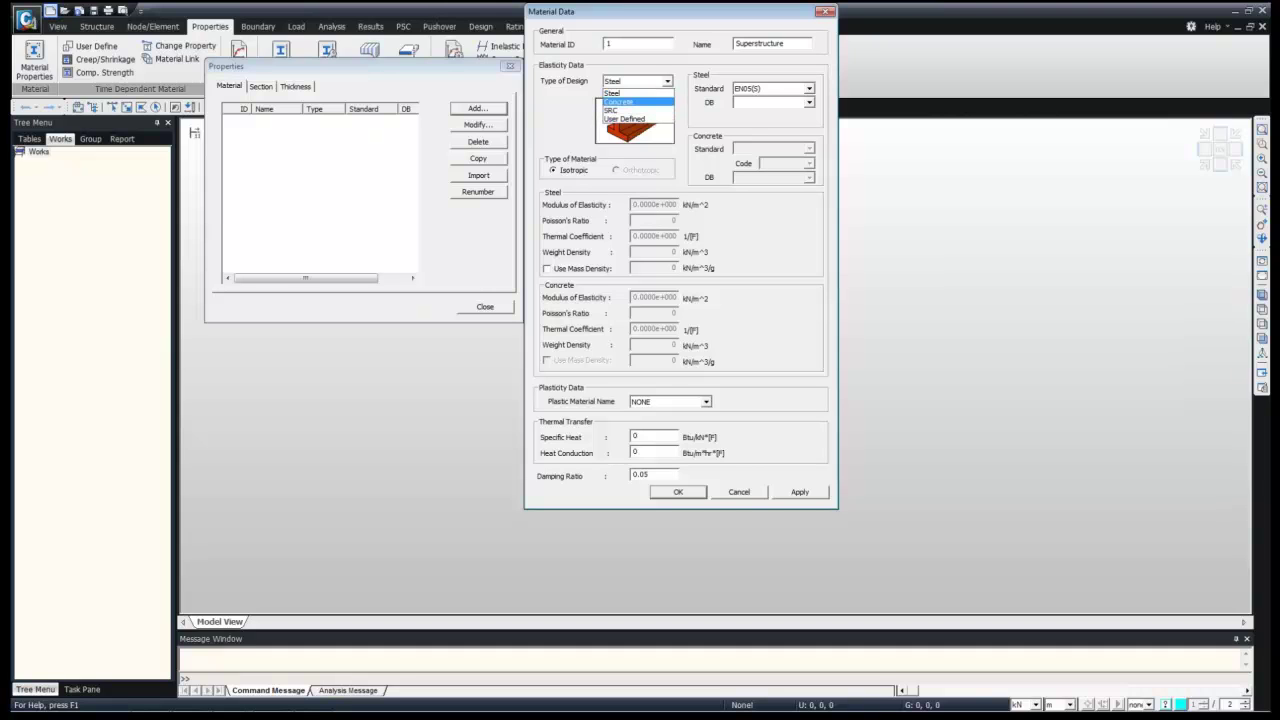
{"action": "key", "text": "Up"}
{"action": "key", "text": "Return"}
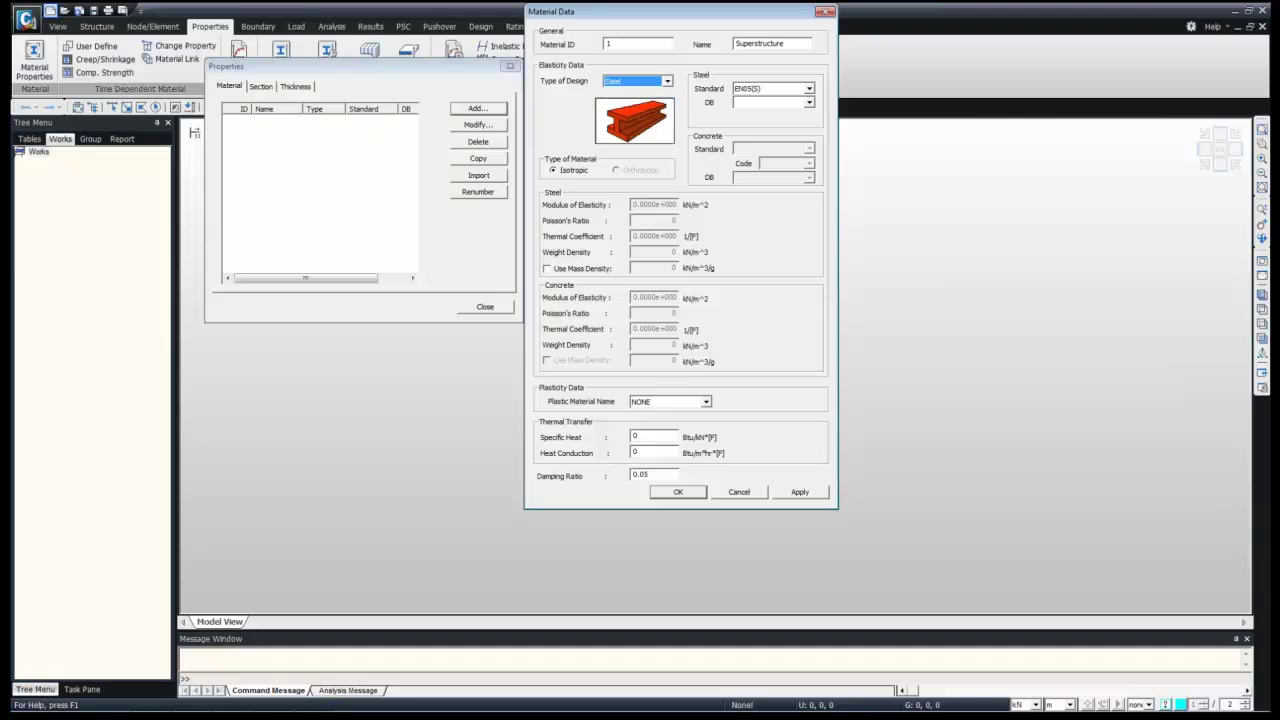
{"action": "double_click", "coordinate": [761, 43]}
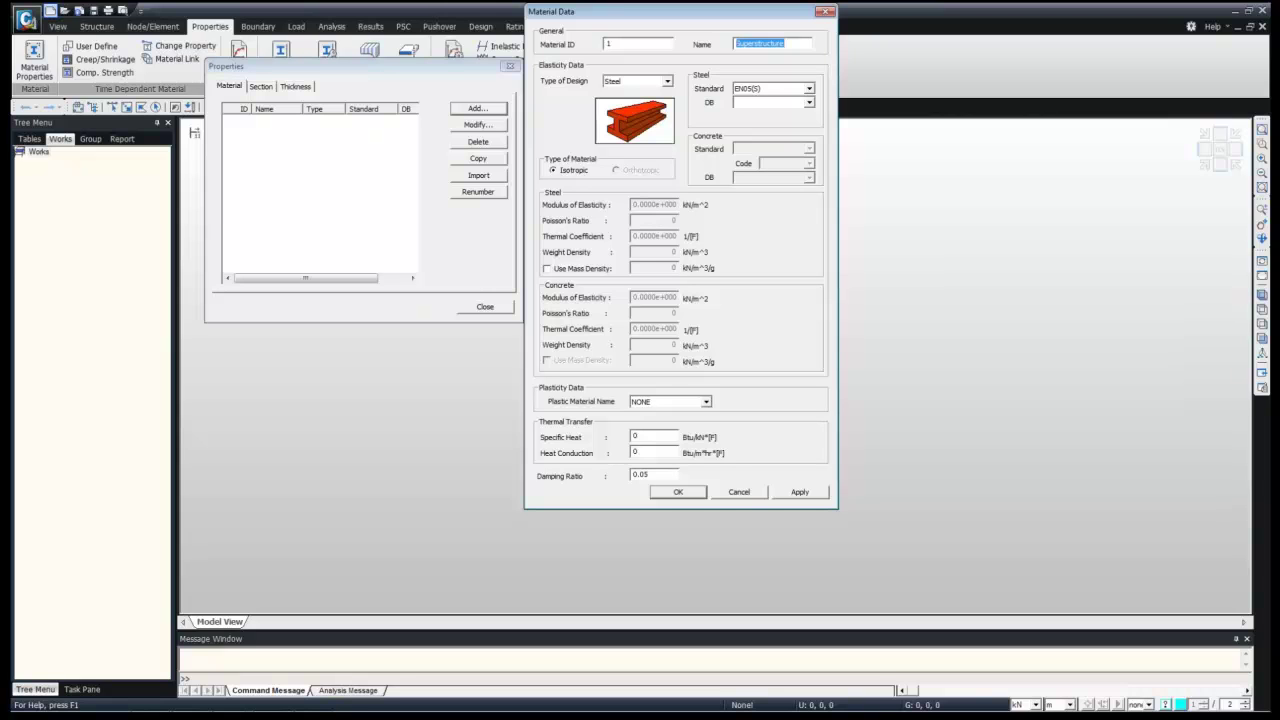
{"action": "left_click", "coordinate": [667, 81]}
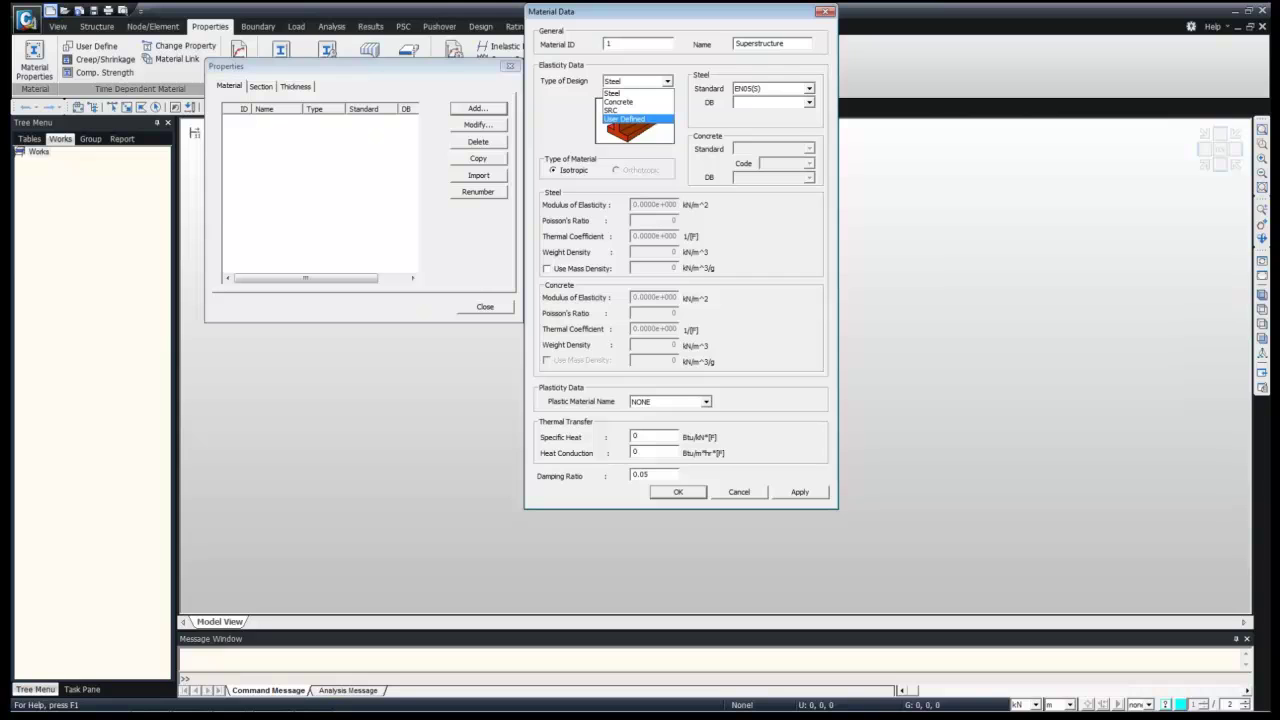
{"action": "left_click", "coordinate": [625, 119]}
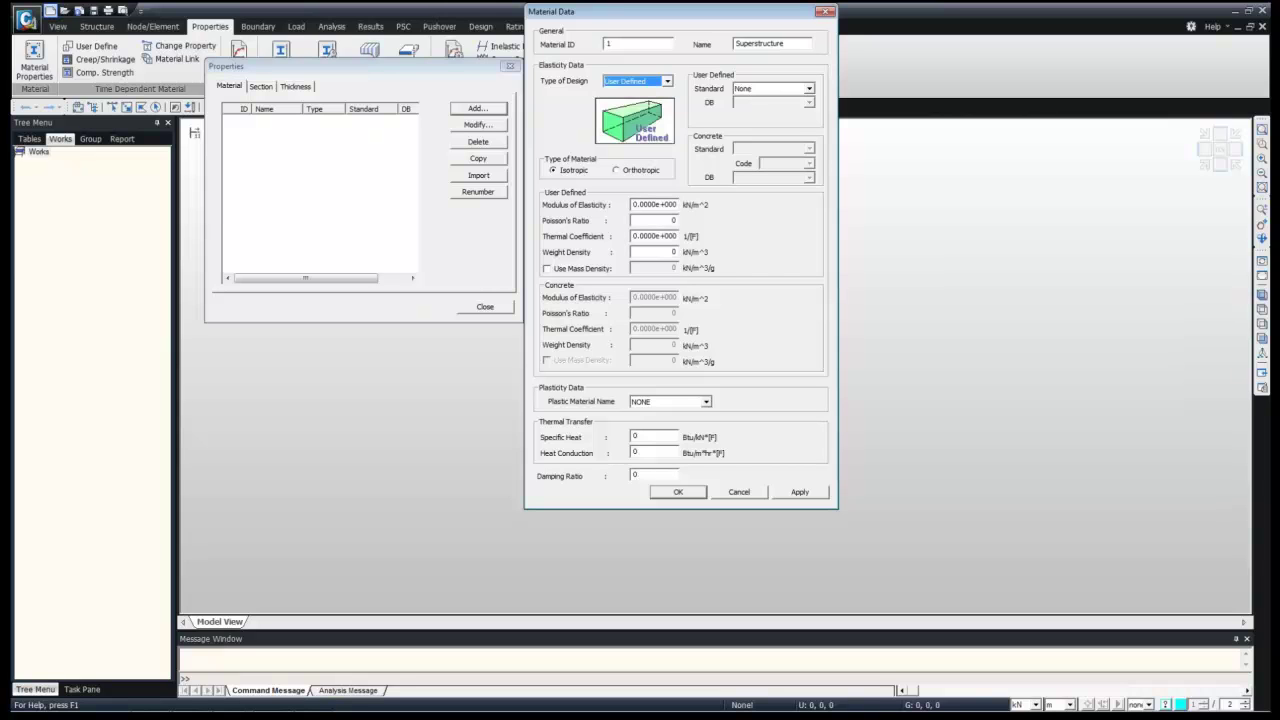
{"action": "left_click_drag", "start_coordinate": [632, 205], "coordinate": [679, 205]}
{"action": "key", "text": "Tab"}
Define the Superstructure material as Concrete with standard IS(RC) and grade M50, and add it to the model
{"action": "left_click", "coordinate": [667, 81]}
{"action": "left_click", "coordinate": [622, 102]}
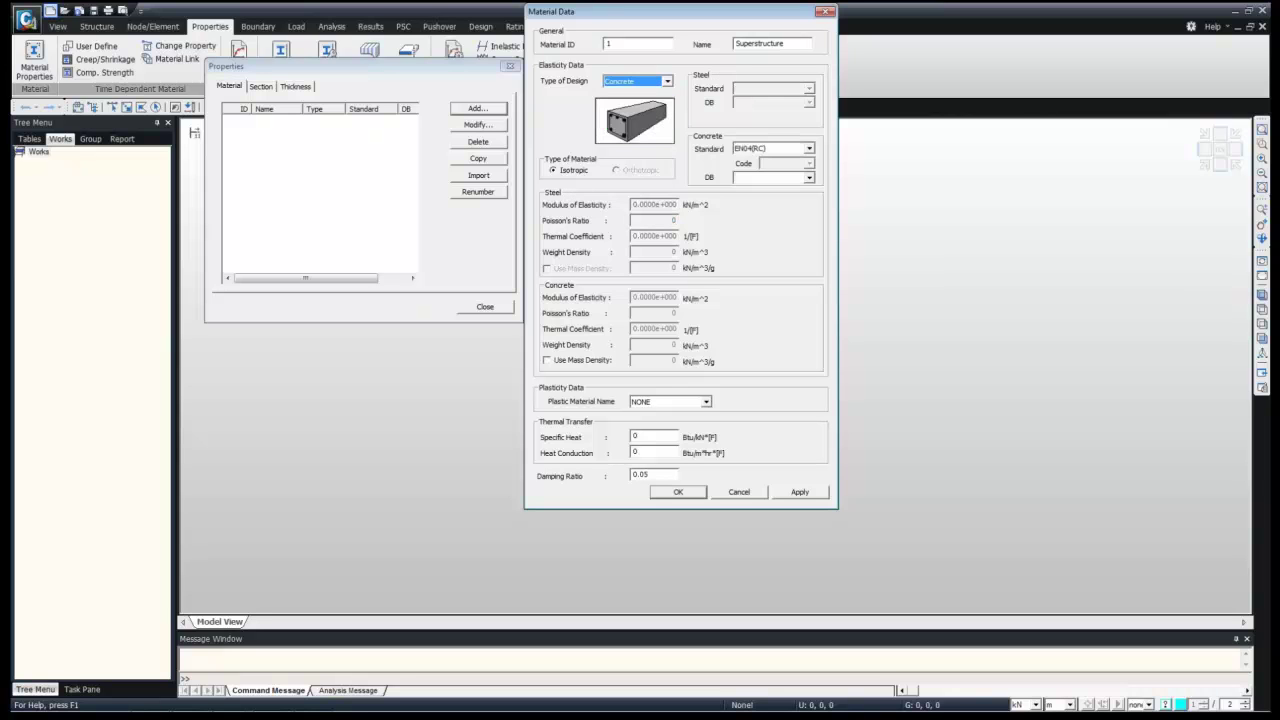
{"action": "left_click", "coordinate": [809, 148]}
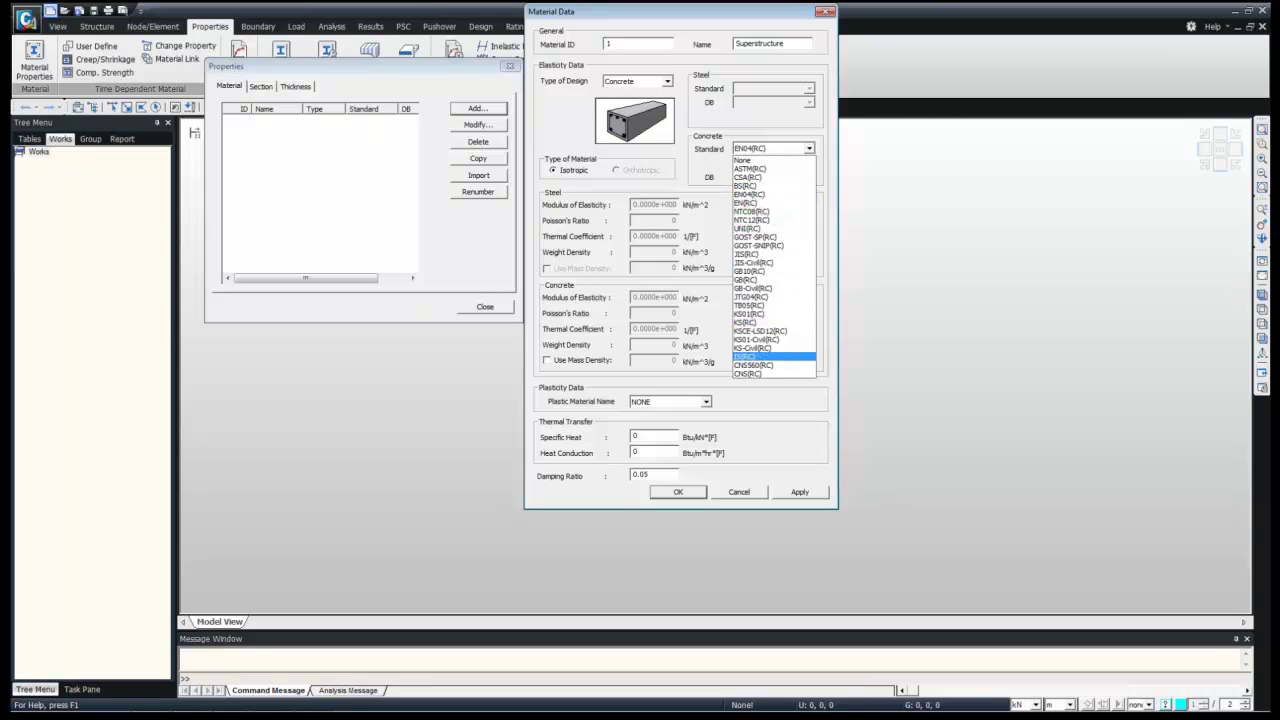
{"action": "left_click", "coordinate": [745, 356]}
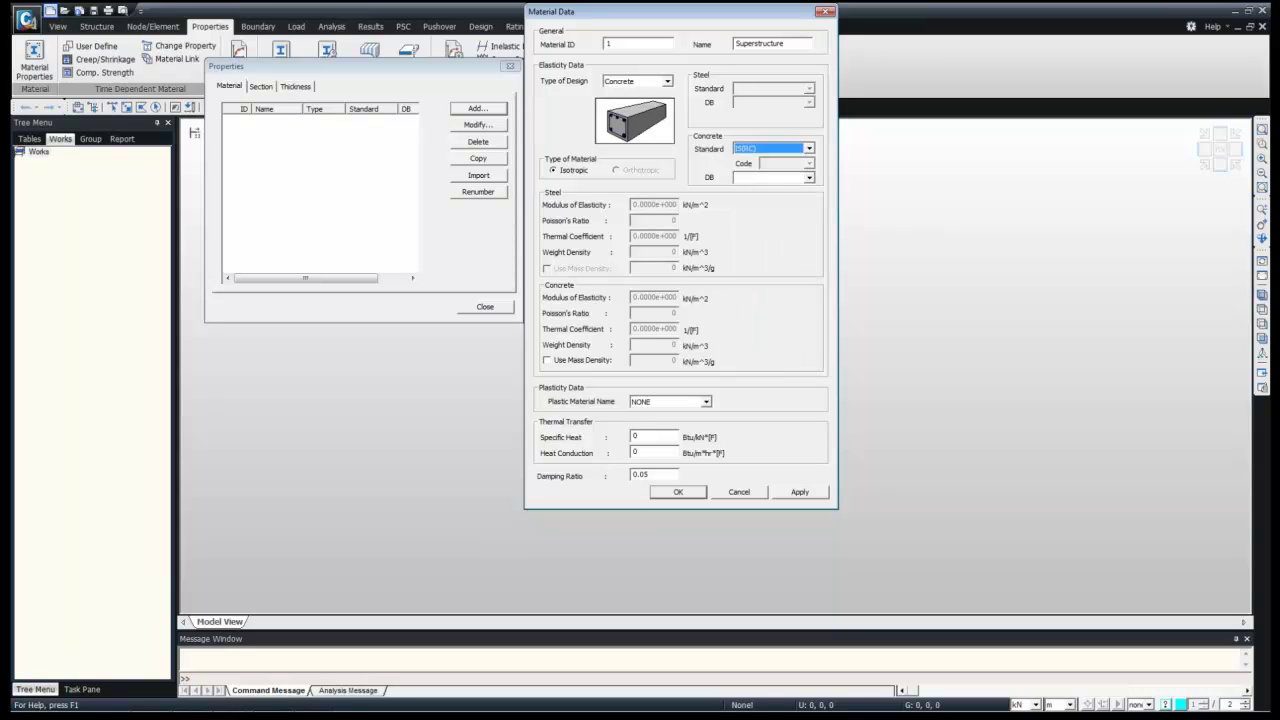
{"action": "left_click", "coordinate": [809, 178]}
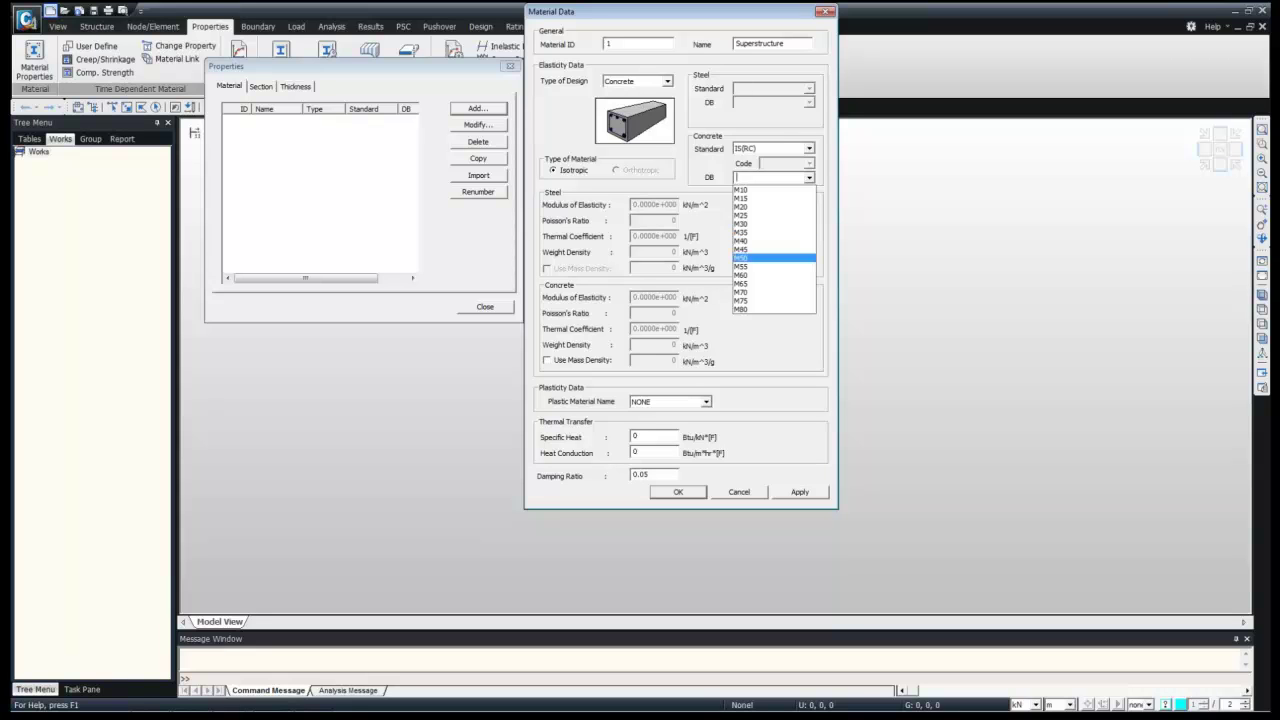
{"action": "left_click", "coordinate": [774, 258]}
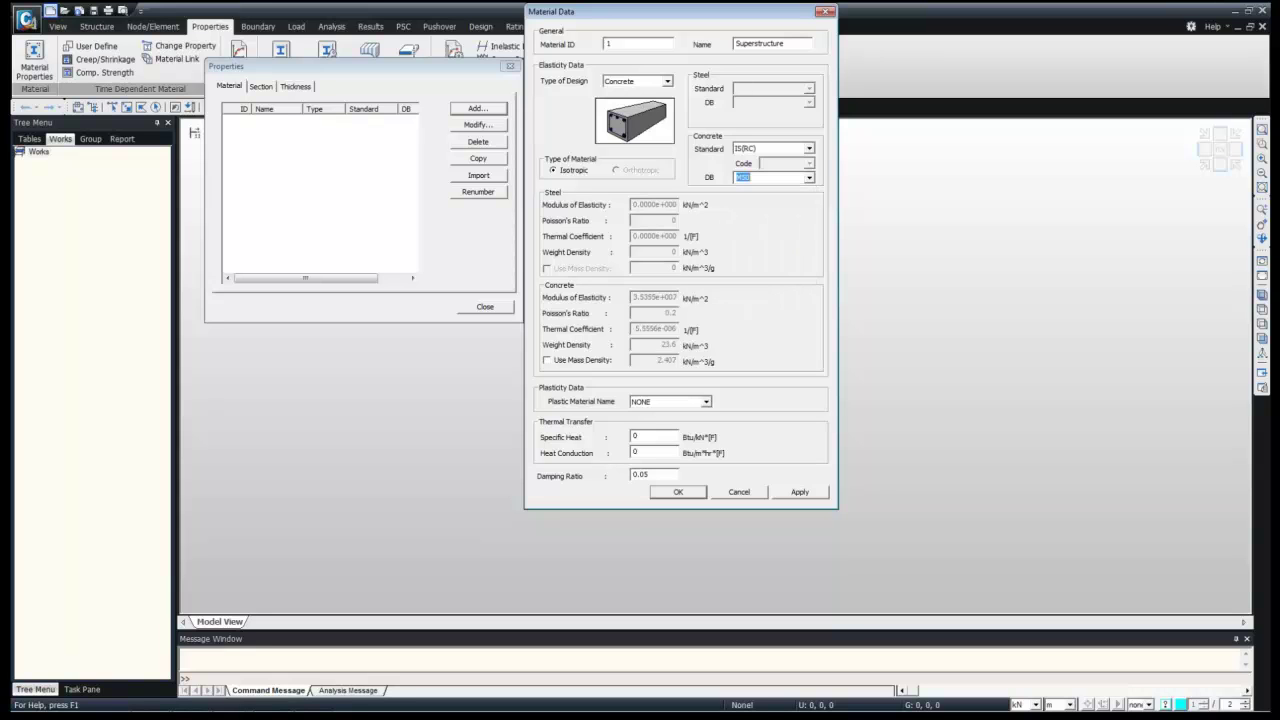
{"action": "left_click", "coordinate": [800, 492]}
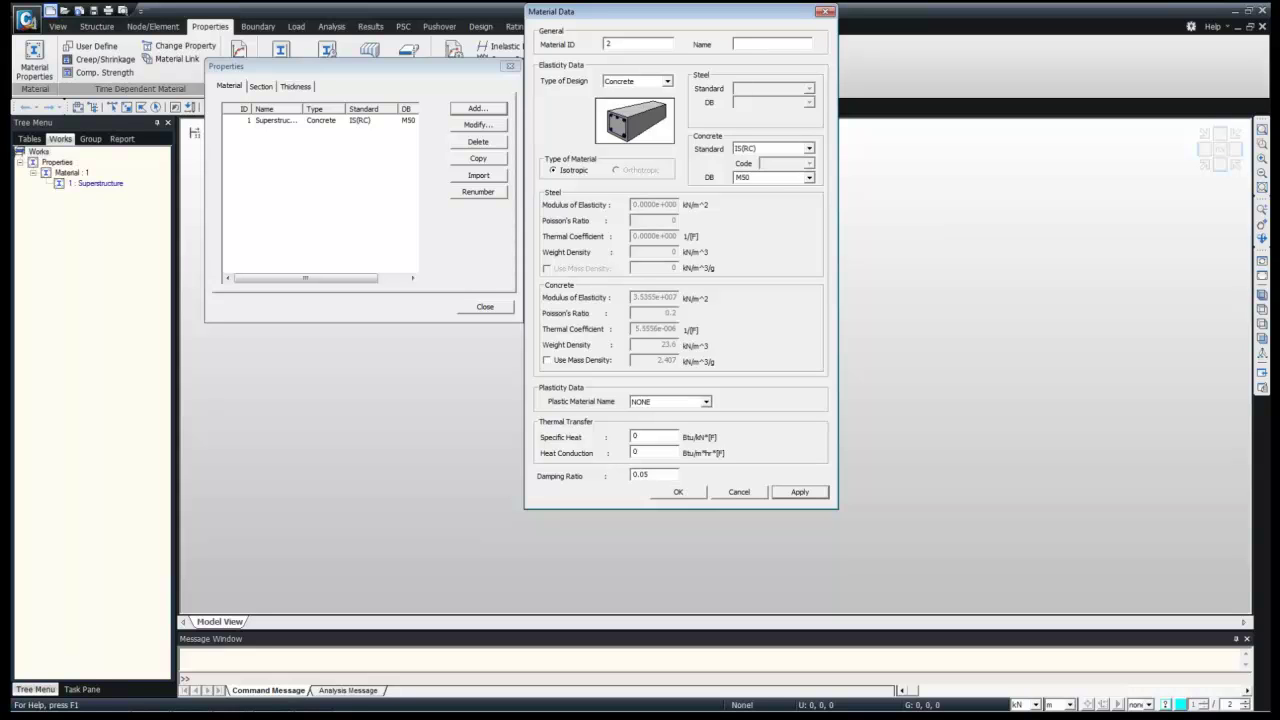
Add a second material named substructure, of type Concrete with standard IS(RC) and grade M40
{"action": "left_click", "coordinate": [613, 44]}
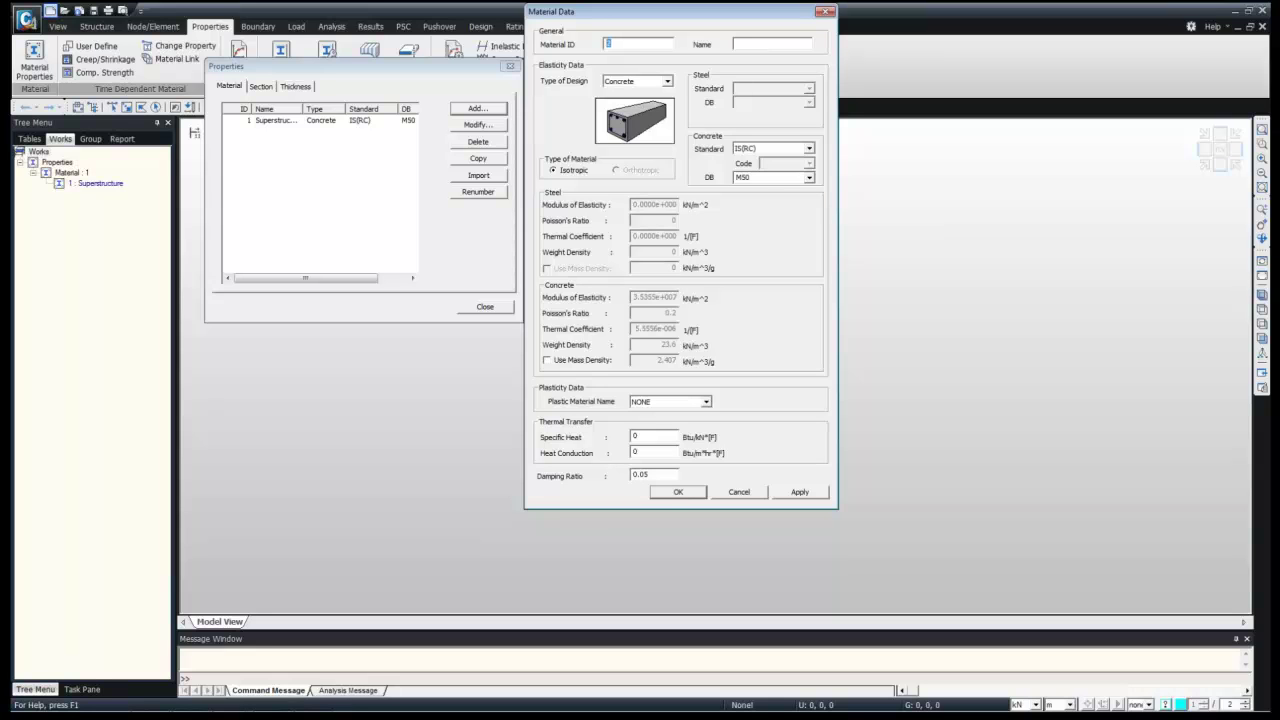
{"action": "left_click", "coordinate": [771, 44]}
{"action": "type", "text": "substructure"}
{"action": "left_click", "coordinate": [667, 82]}
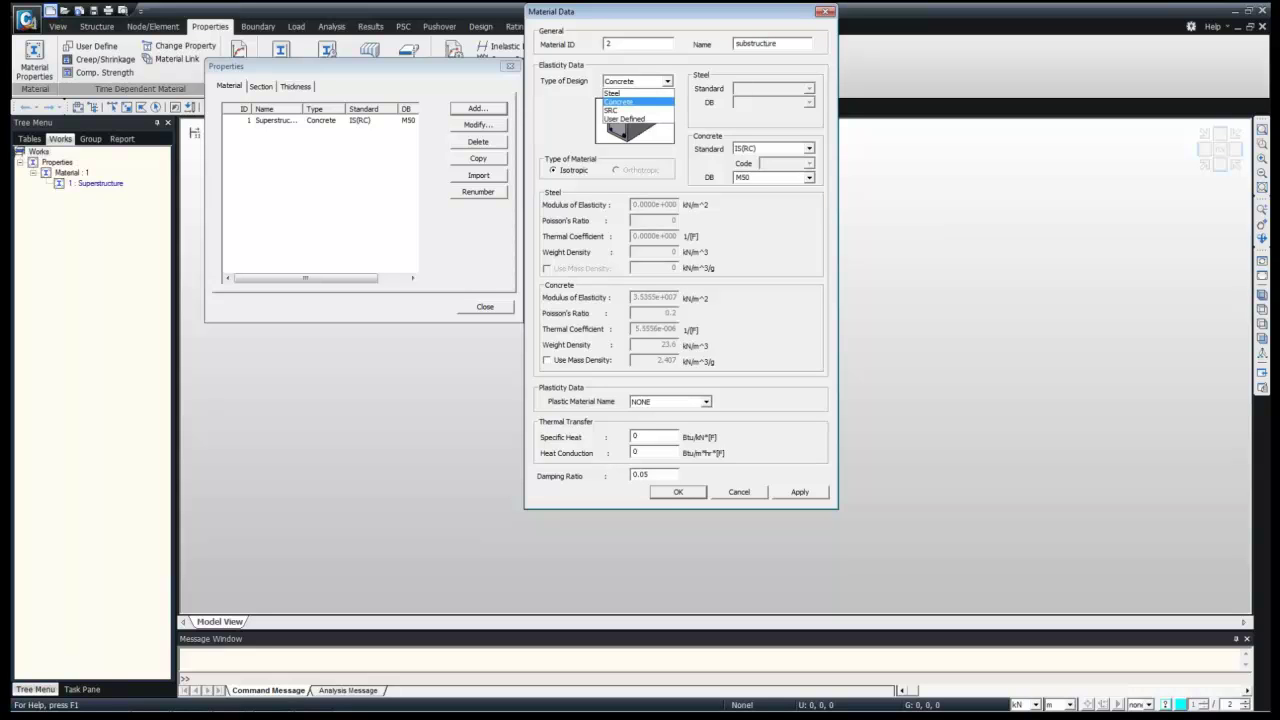
{"action": "left_click", "coordinate": [620, 102]}
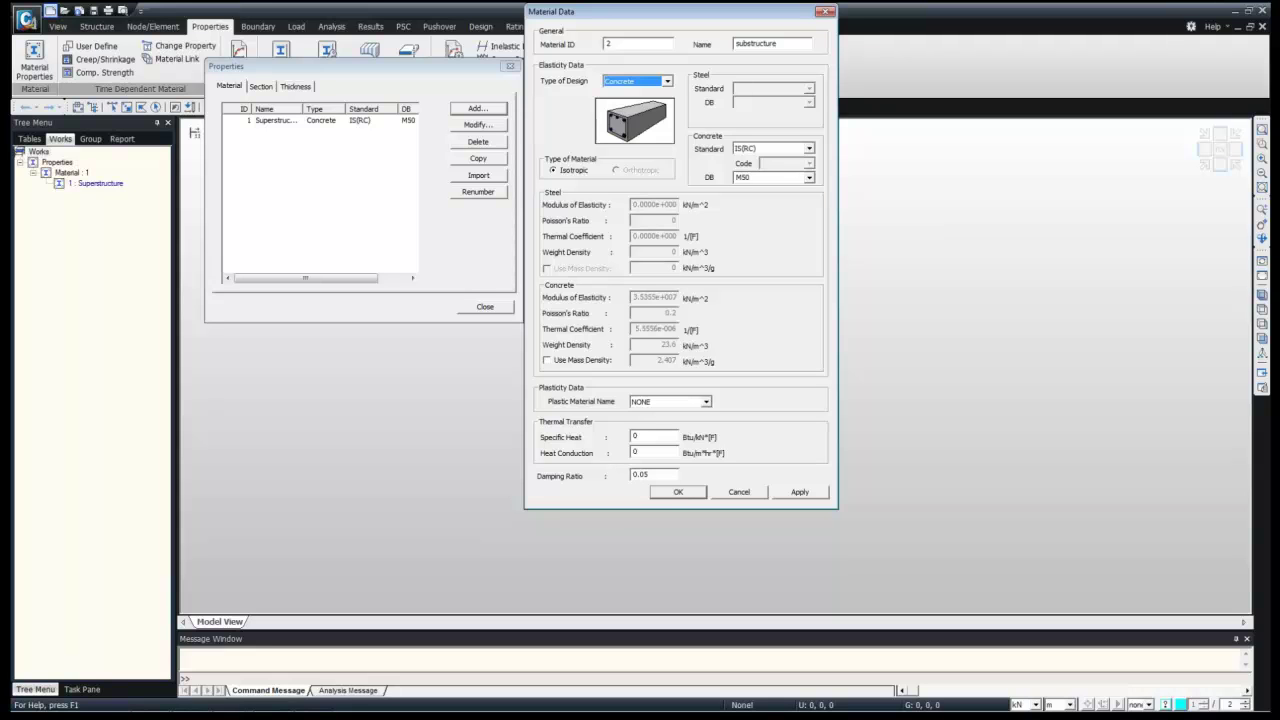
{"action": "left_click", "coordinate": [809, 178]}
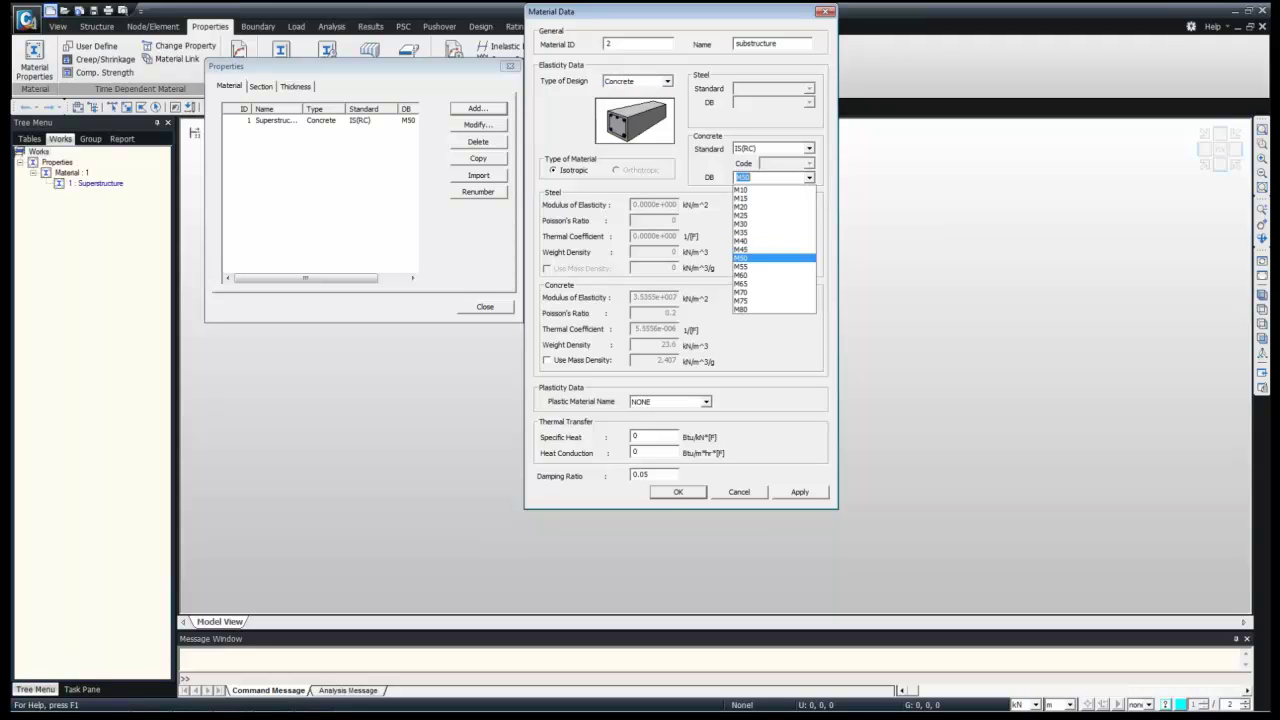
{"action": "left_click", "coordinate": [765, 241]}
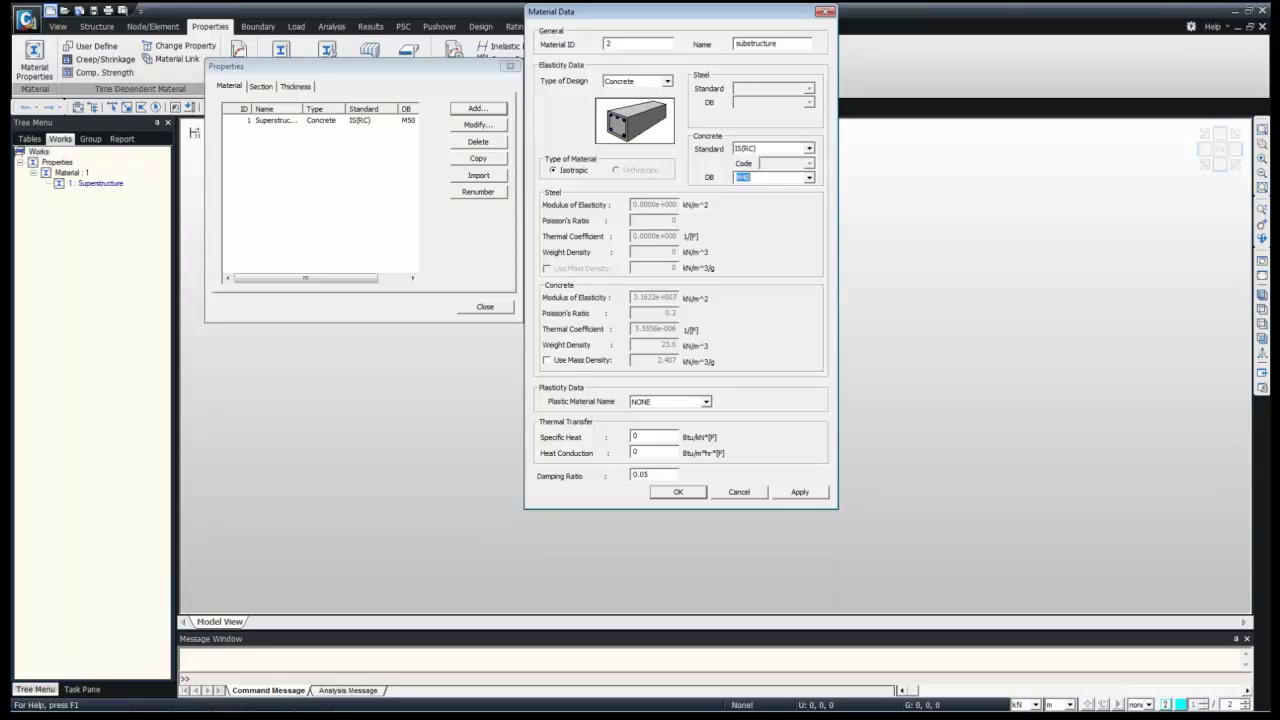
{"action": "left_click", "coordinate": [800, 492]}
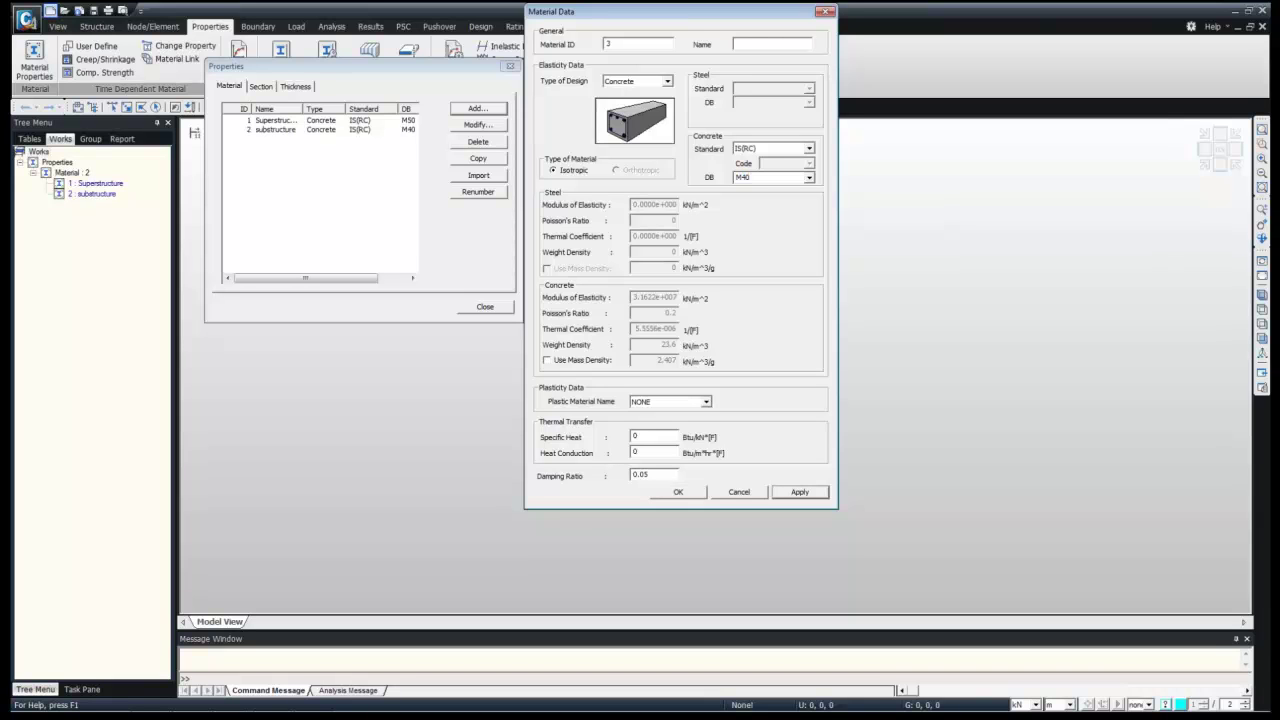
Name the third material tendon and set its type of design to Steel
{"action": "left_click", "coordinate": [764, 44]}
{"action": "type", "text": "tendon"}
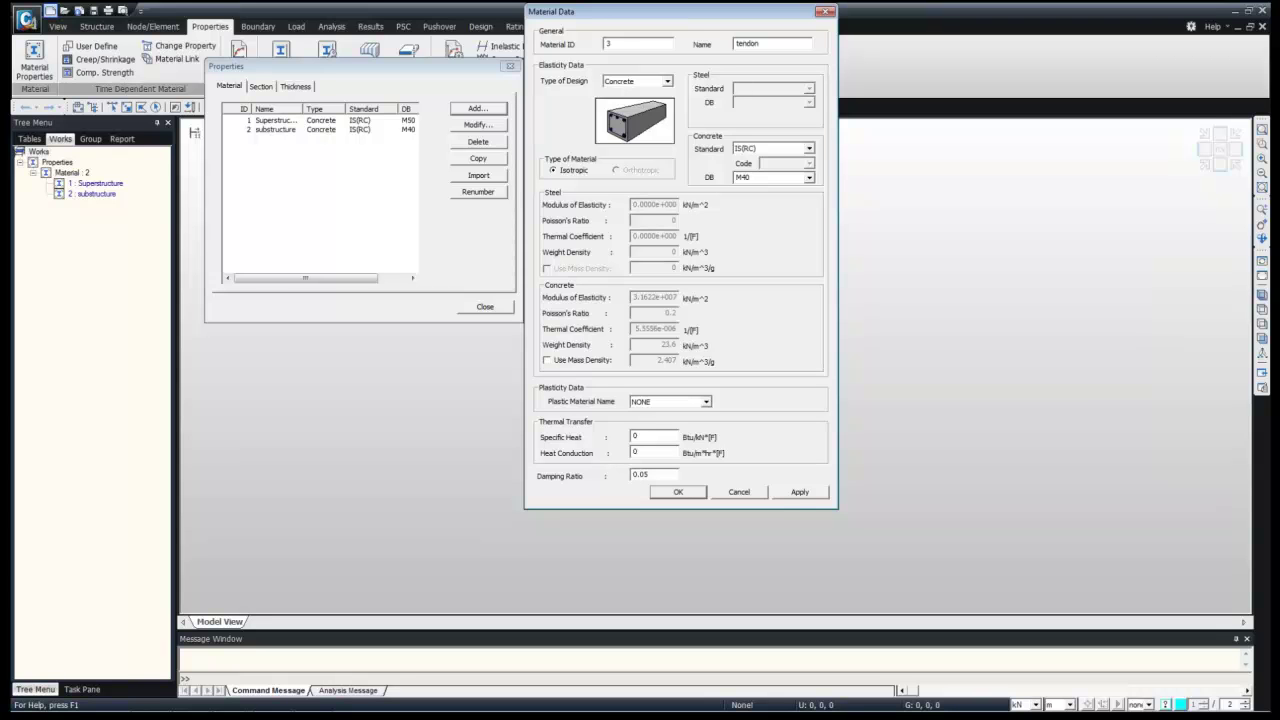
{"action": "left_click", "coordinate": [638, 81]}
{"action": "left_click", "coordinate": [628, 133]}
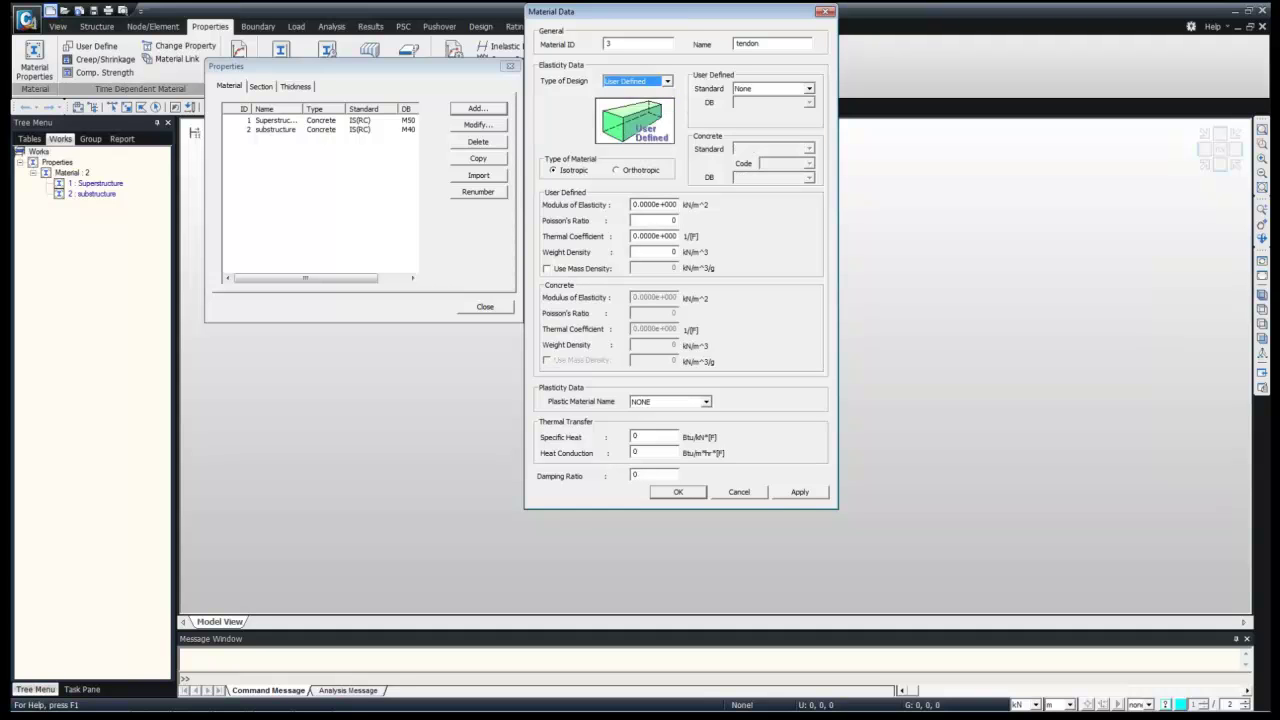
{"action": "left_click", "coordinate": [667, 81]}
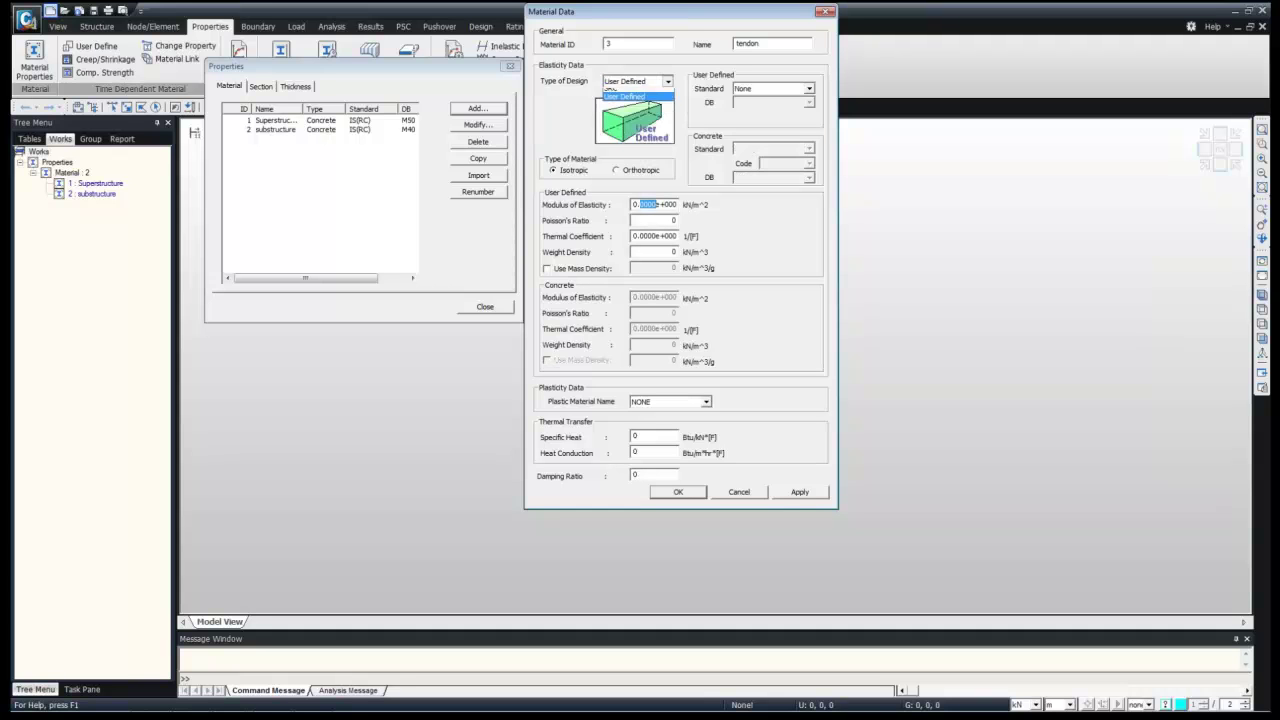
{"action": "left_click", "coordinate": [614, 93]}
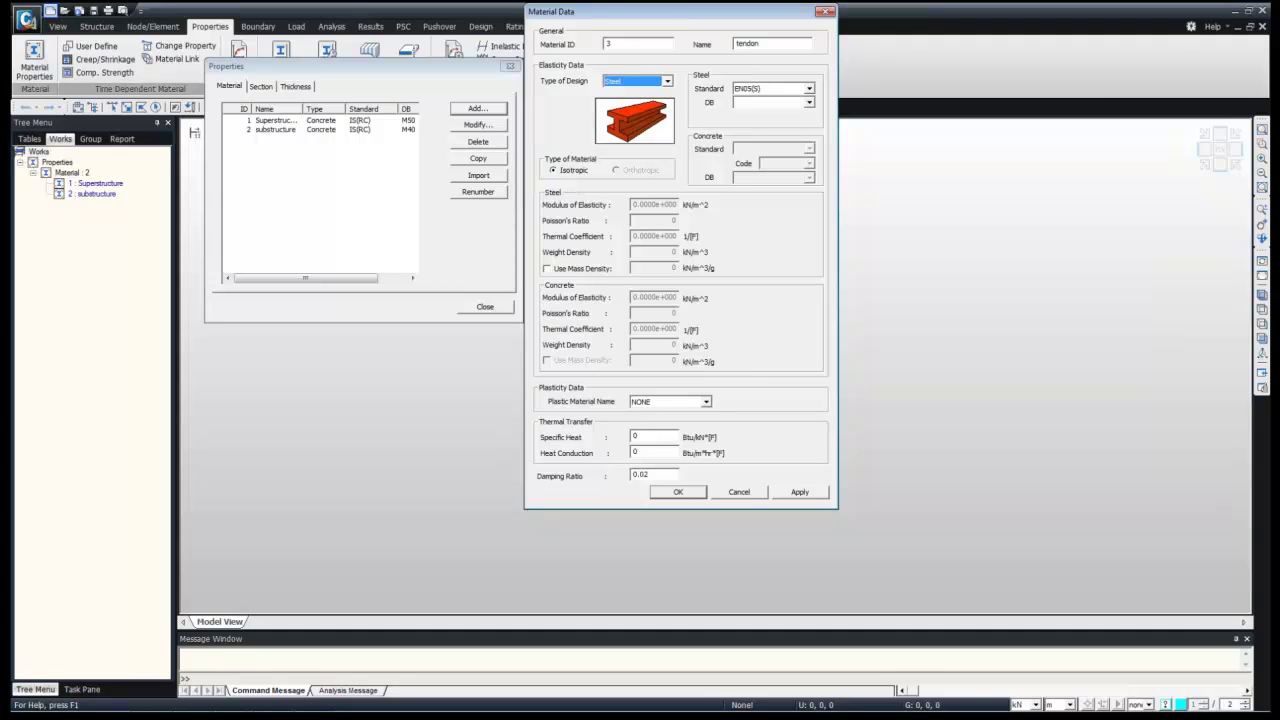
Set the tendon material's steel standard to IS(S) and grade to Fe440, and add it to the model
{"action": "left_click", "coordinate": [808, 88]}
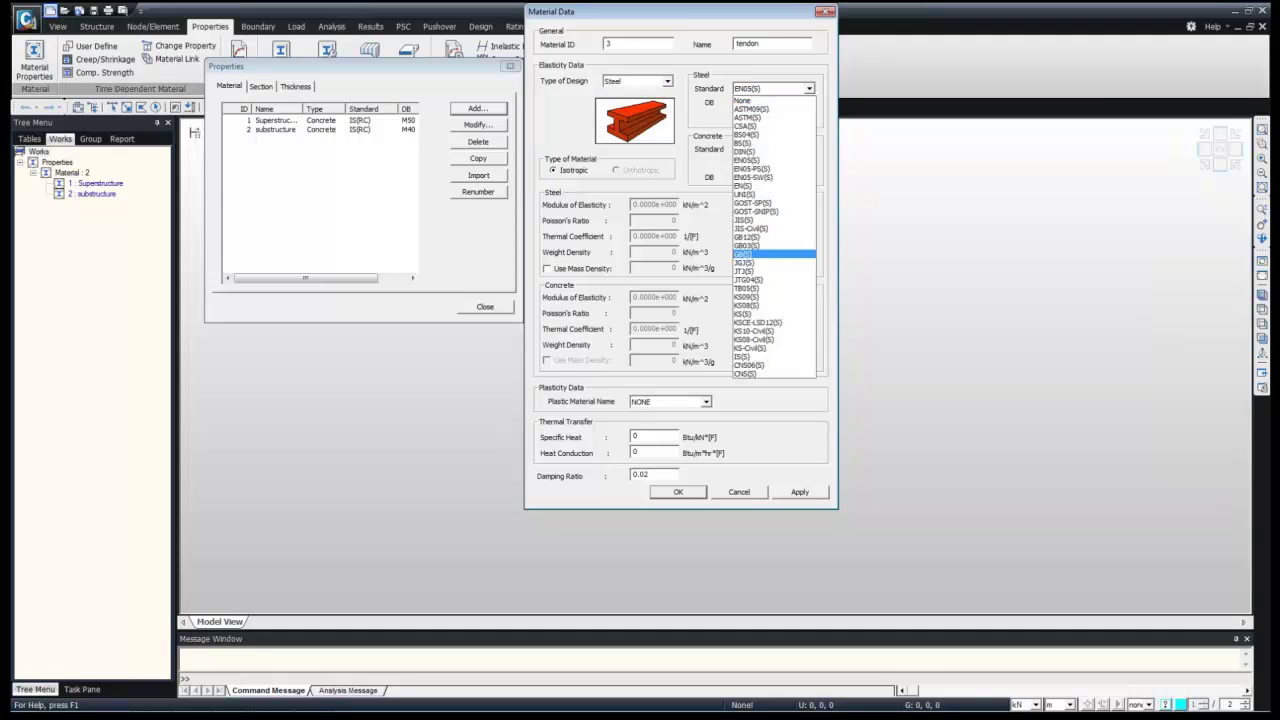
{"action": "left_click", "coordinate": [775, 352]}
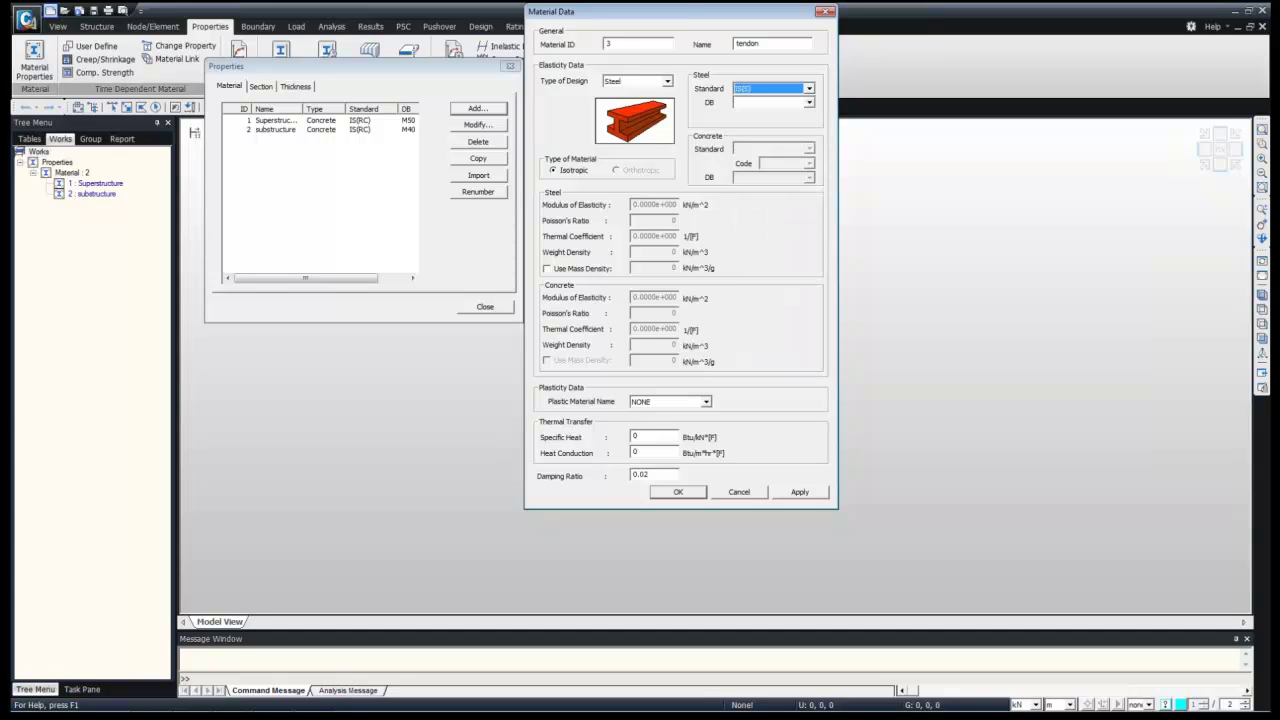
{"action": "left_click", "coordinate": [809, 102]}
{"action": "left_click", "coordinate": [809, 102]}
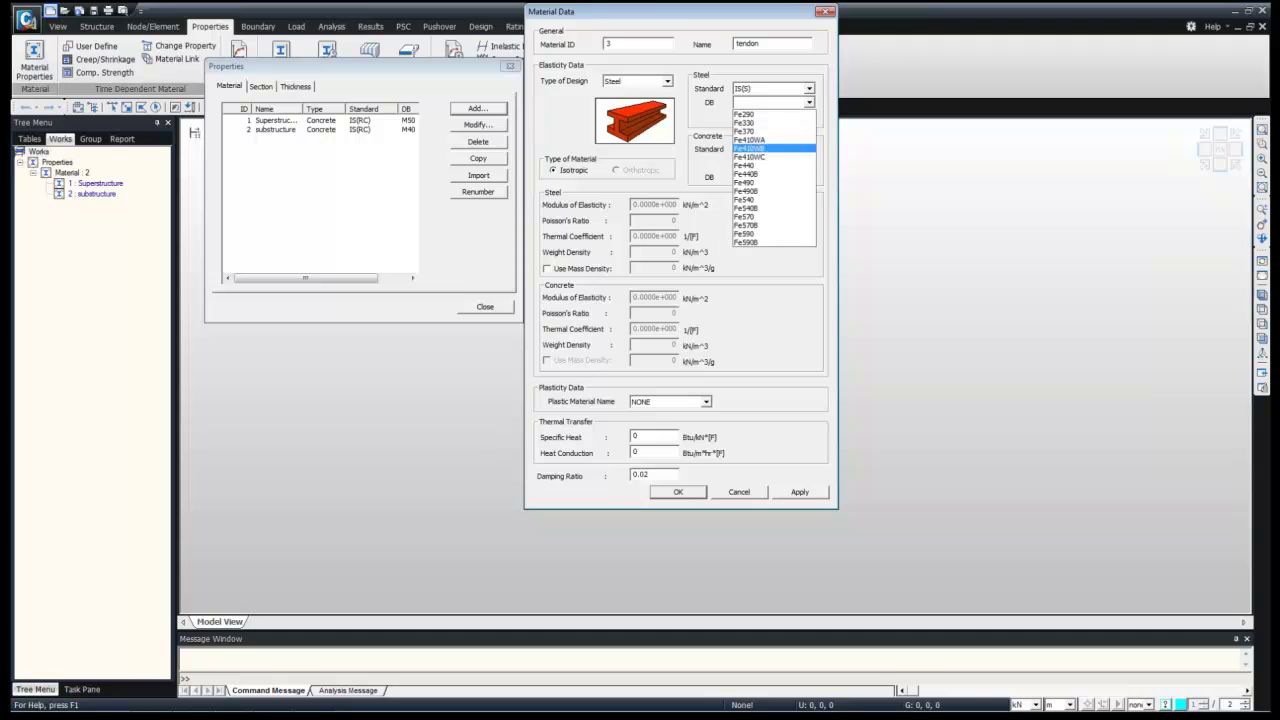
{"action": "left_click", "coordinate": [750, 165]}
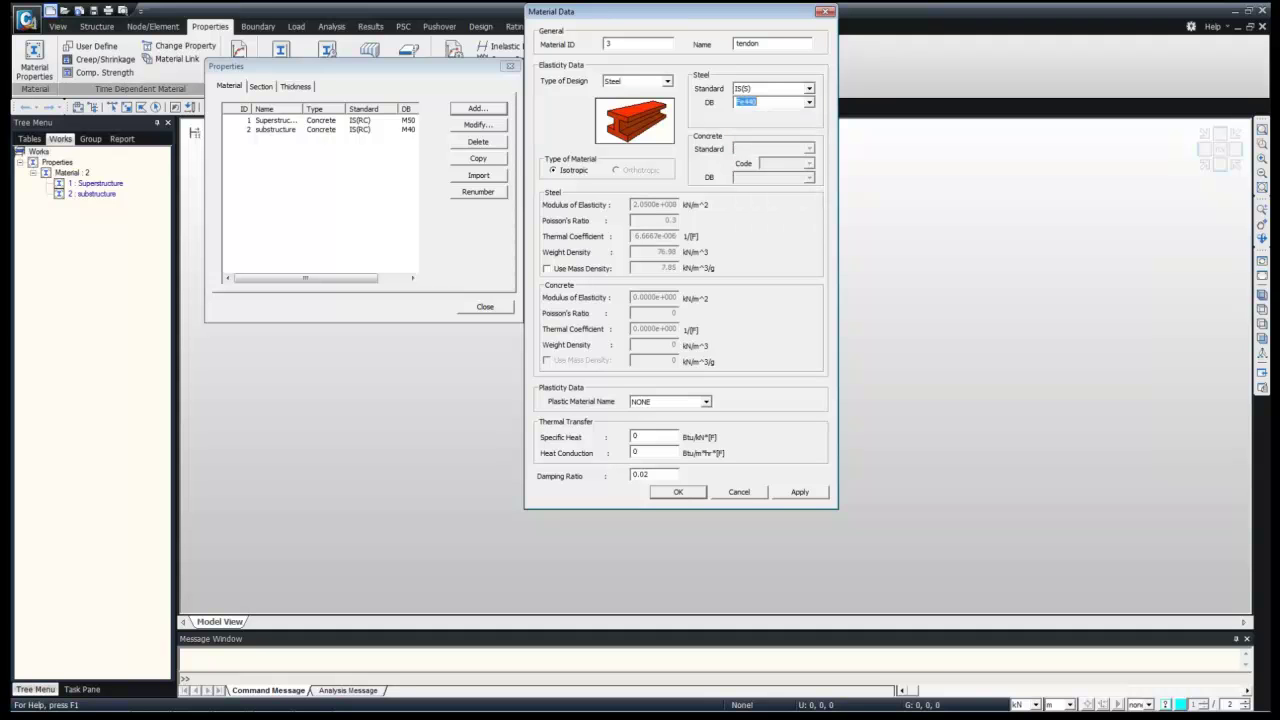
{"action": "key", "text": "Return"}
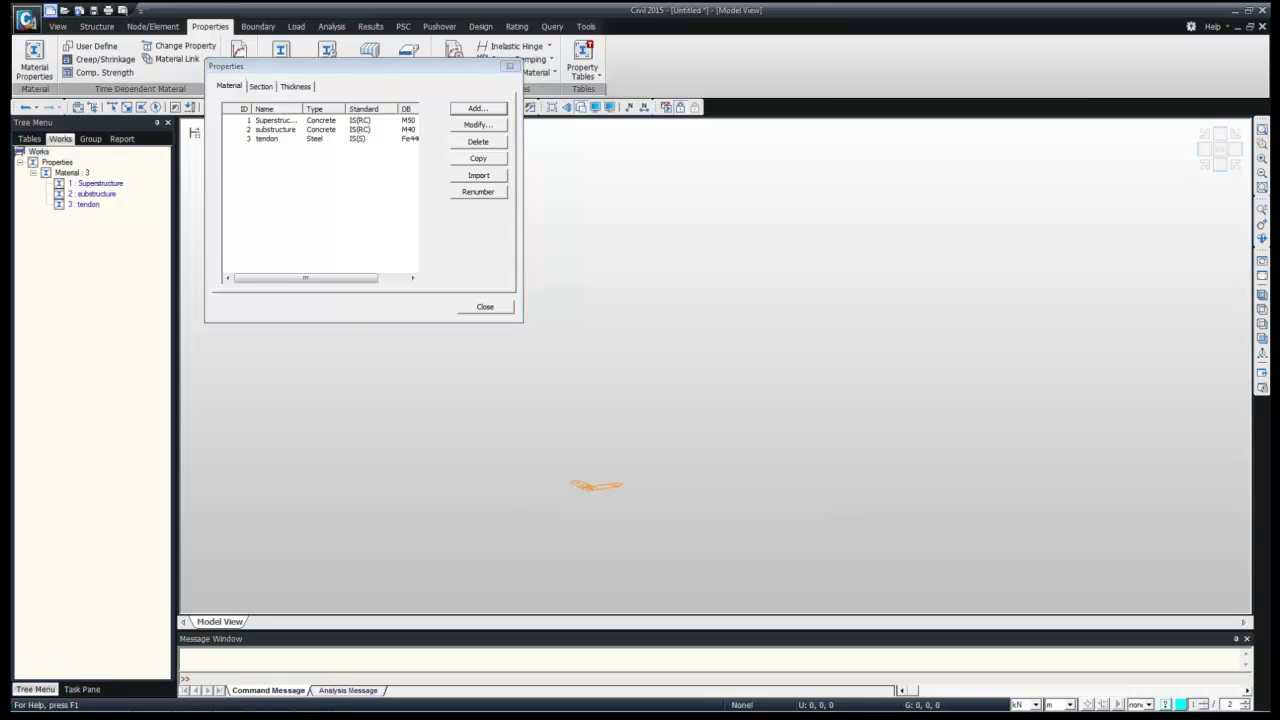
Start adding a new section in the section properties and move its Section Data dialog clear of the section list
{"action": "left_click", "coordinate": [261, 87]}
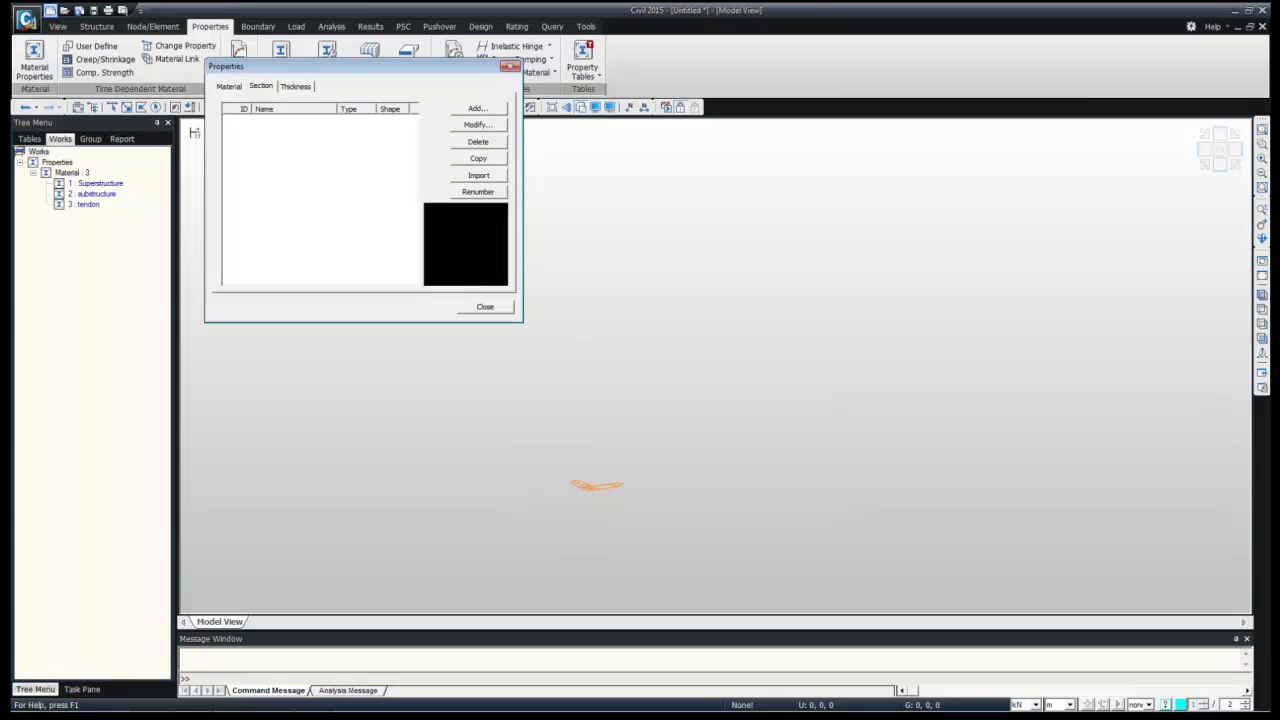
{"action": "key", "text": "Escape"}
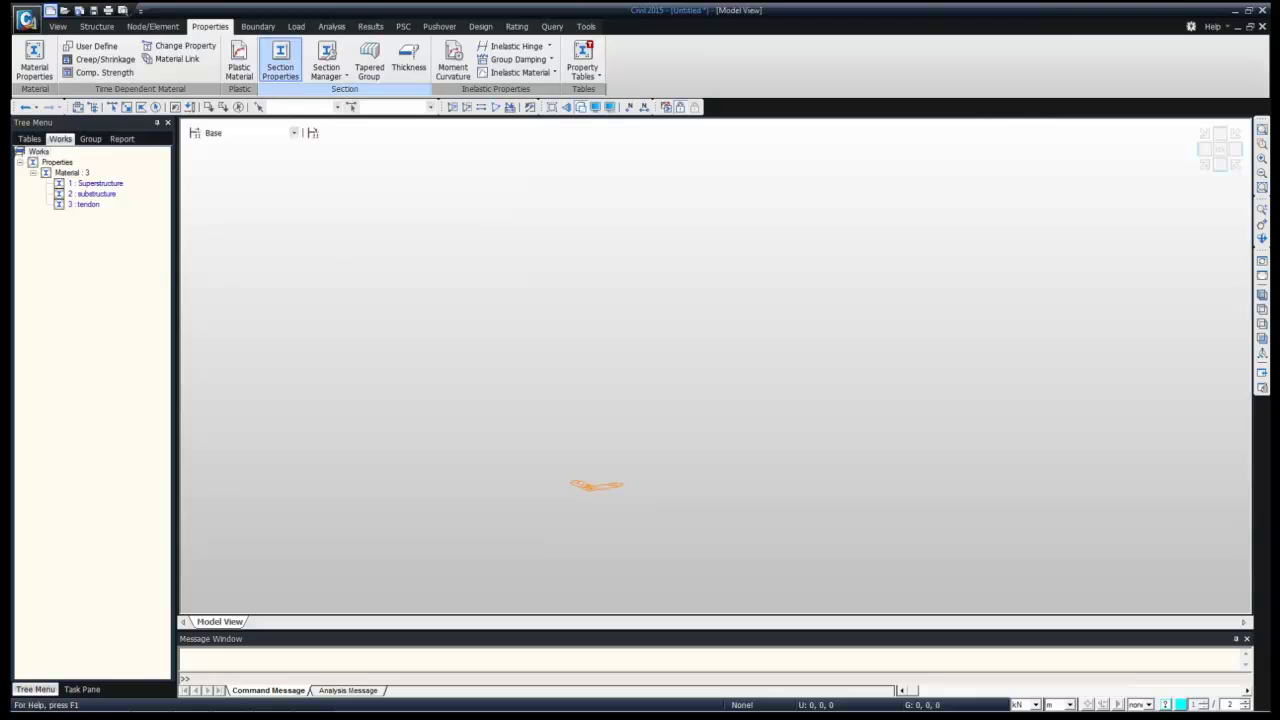
{"action": "left_click", "coordinate": [280, 60]}
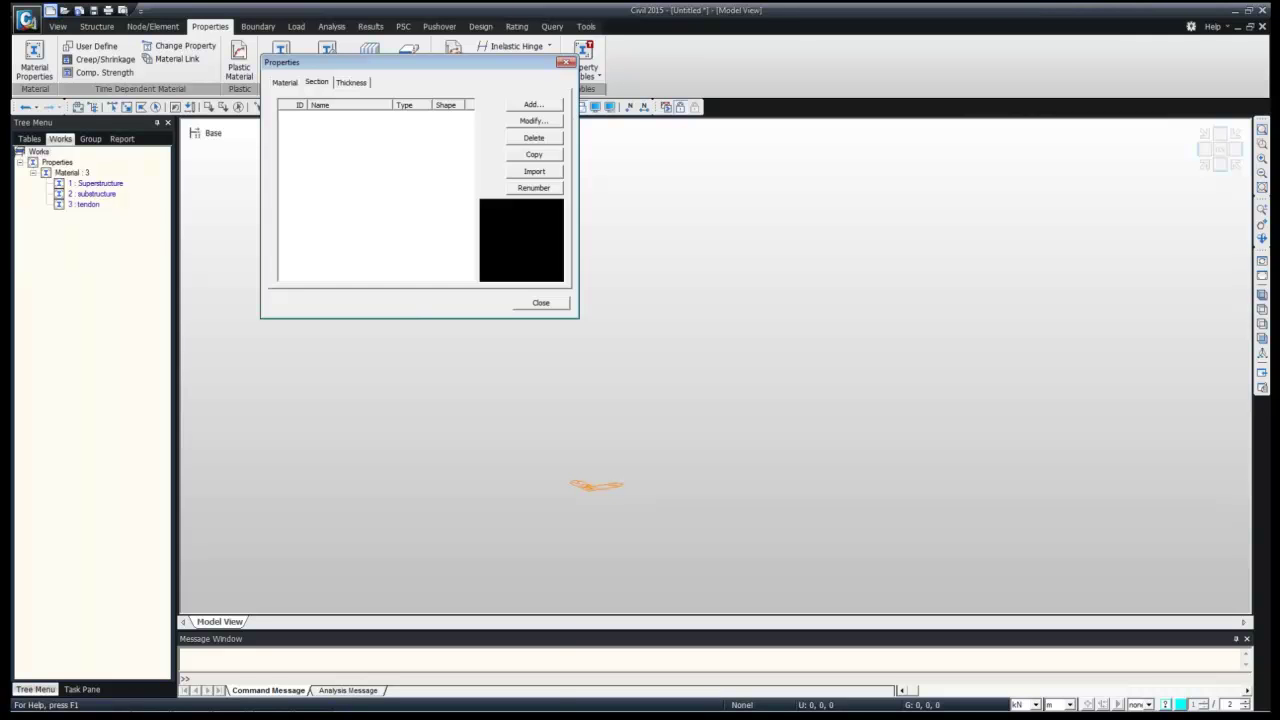
{"action": "left_click", "coordinate": [534, 104]}
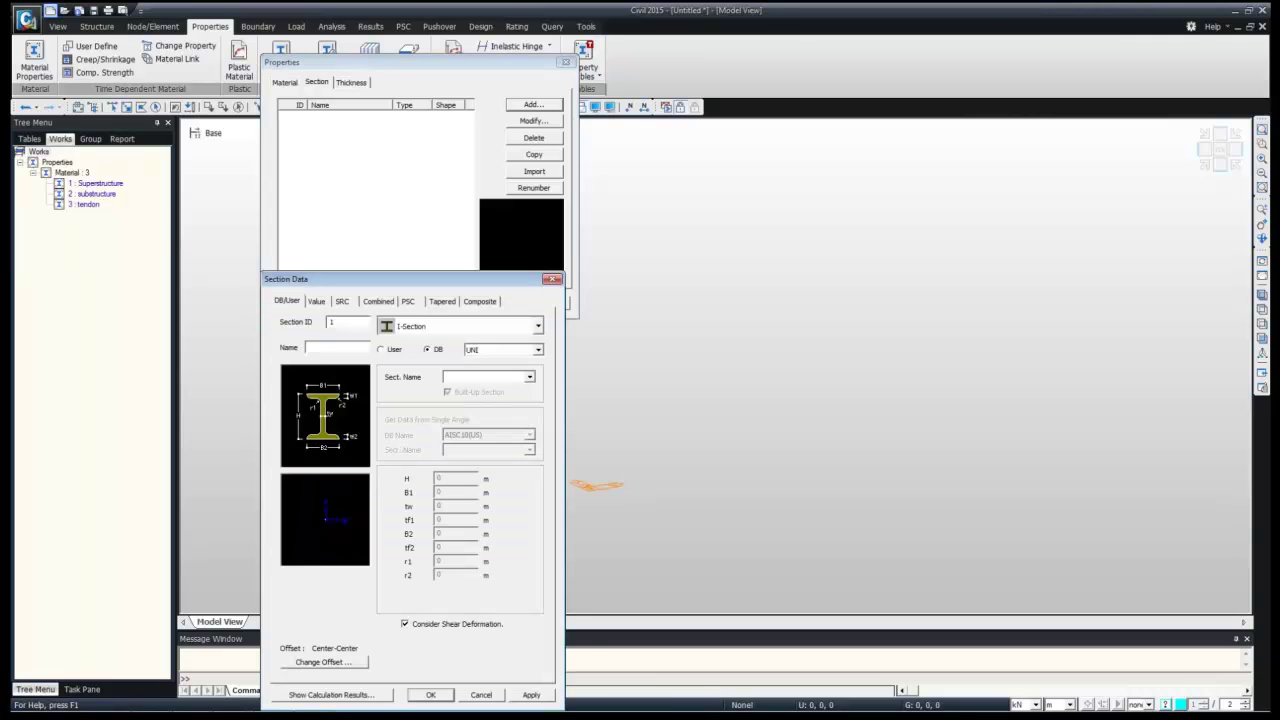
{"action": "left_click_drag", "start_coordinate": [410, 279], "coordinate": [647, 53]}
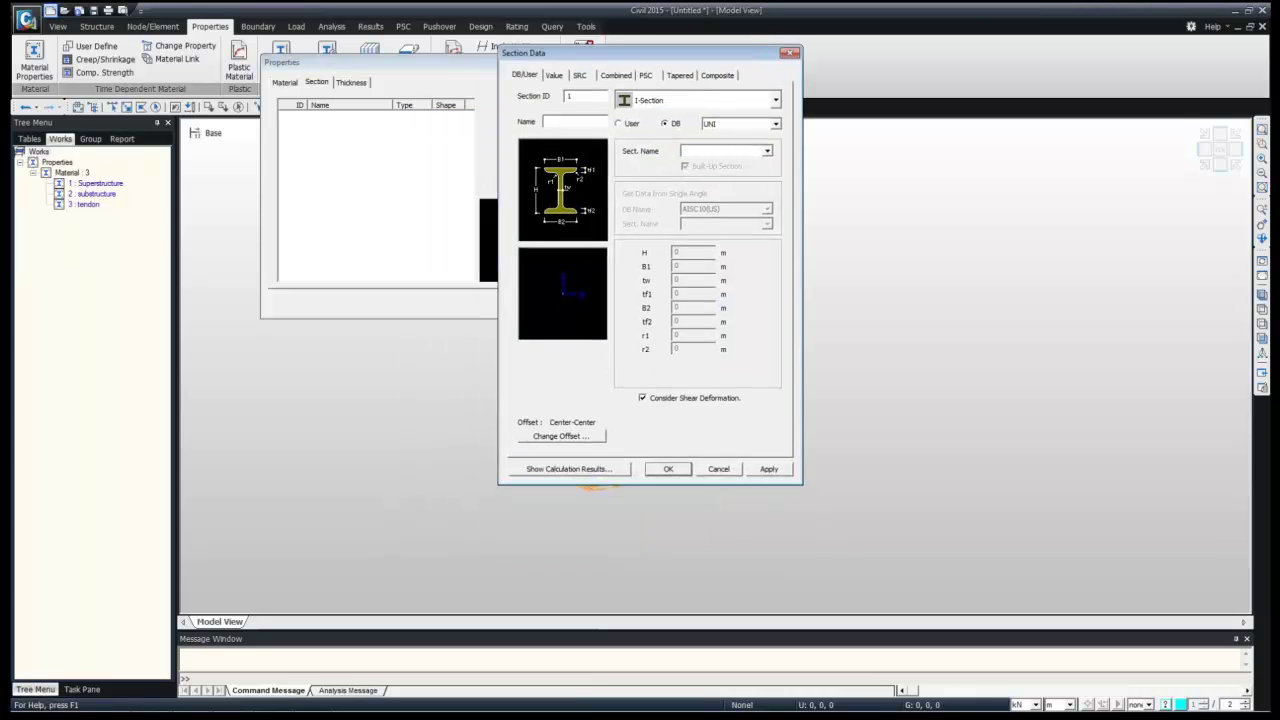
Examine the shapes offered for the DB/User and Value section types, trying the Pipe shape with Value
{"action": "left_click", "coordinate": [775, 100]}
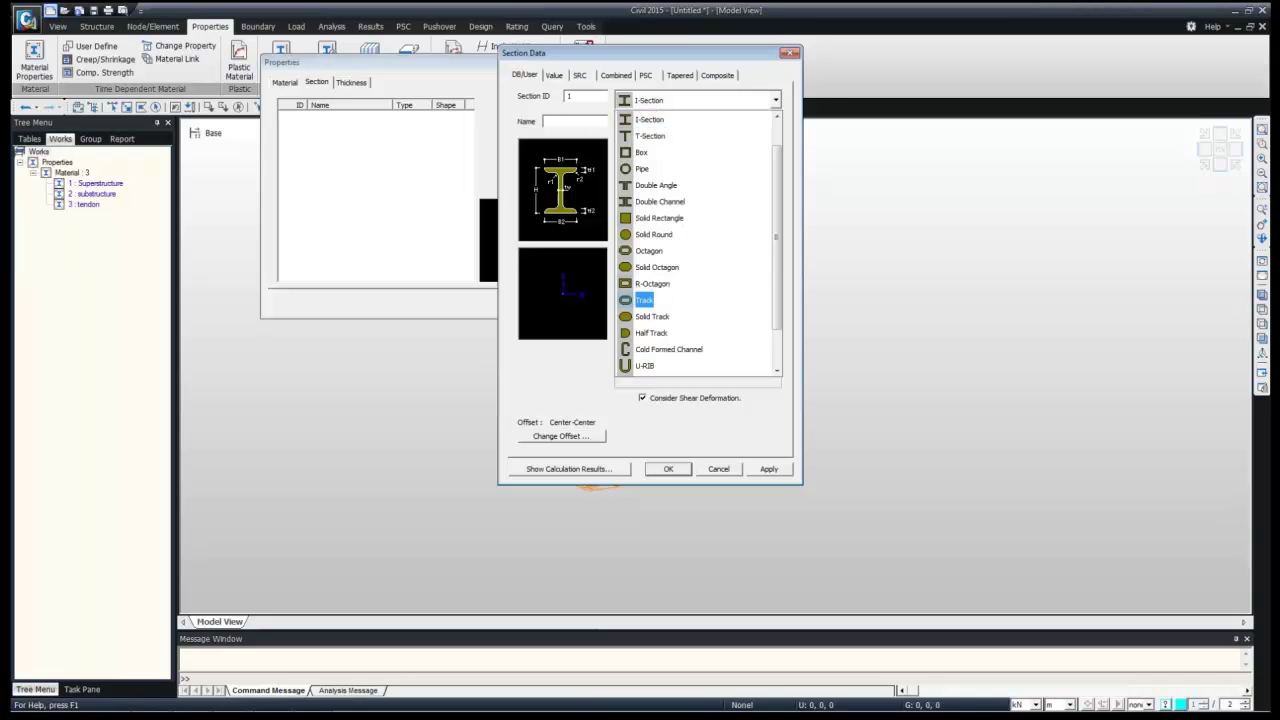
{"action": "scroll", "coordinate": [650, 234], "scroll_direction": "up", "scroll_amount": 1}
{"action": "left_click", "coordinate": [650, 152]}
{"action": "left_click", "coordinate": [554, 75]}
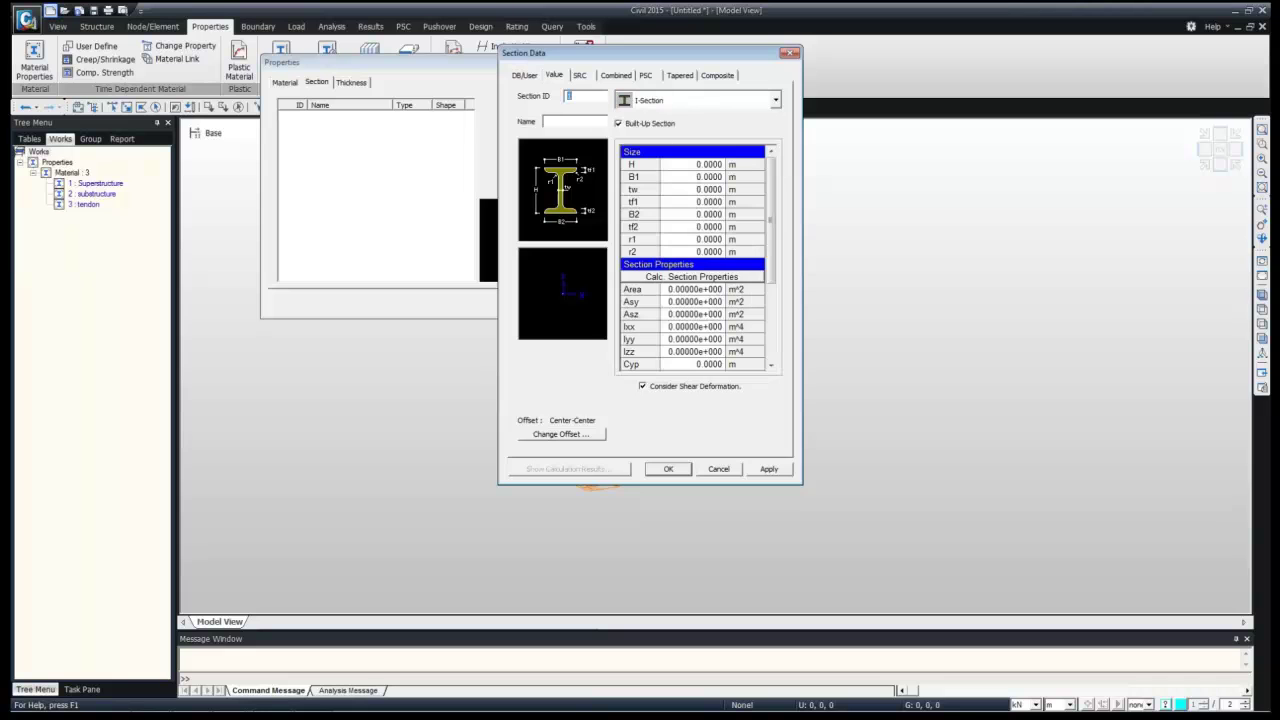
{"action": "left_click", "coordinate": [775, 100]}
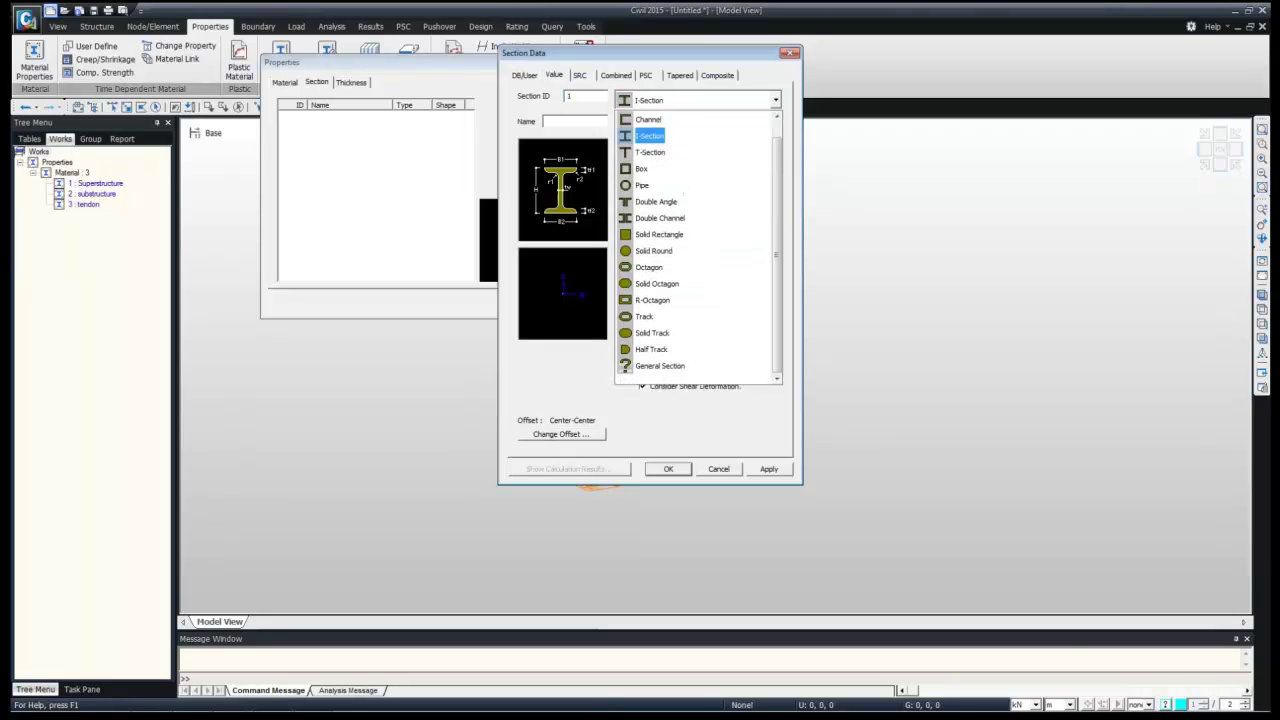
{"action": "left_click", "coordinate": [650, 186]}
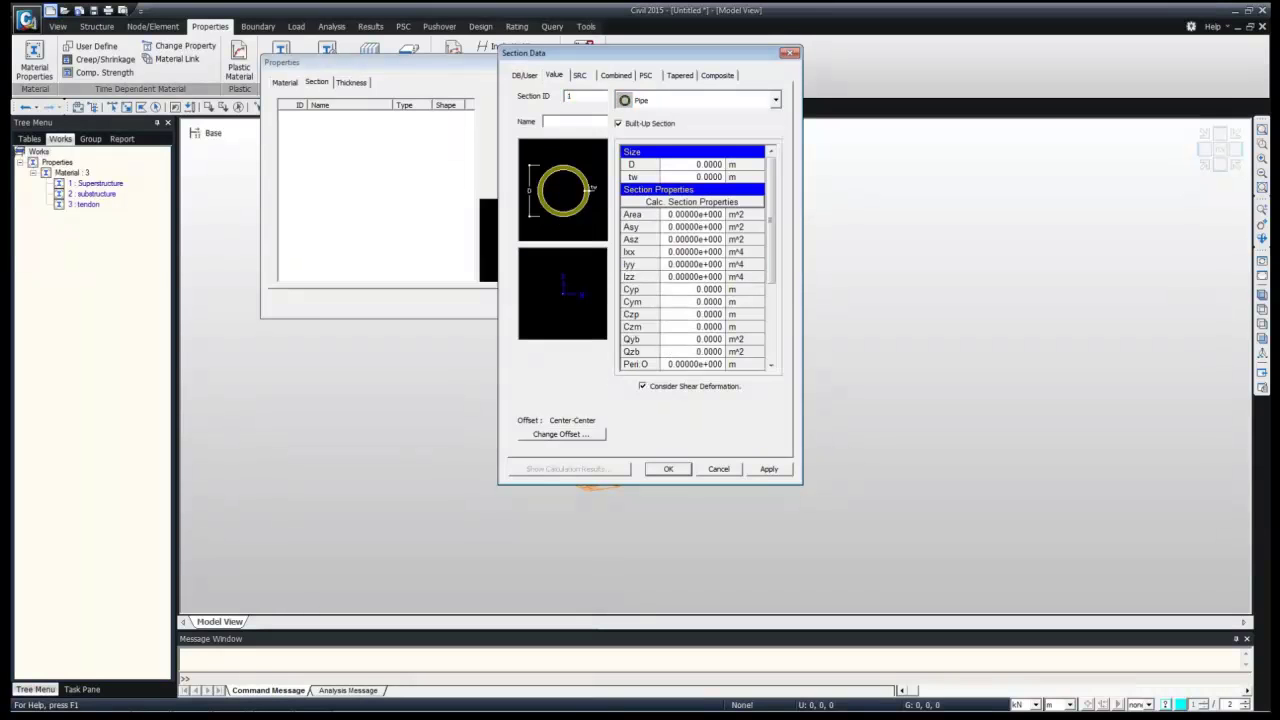
{"action": "left_click_drag", "start_coordinate": [692, 365], "coordinate": [692, 190]}
Examine the SRC, Combined and PSC section types, trying the Circle-Pipe-Open shape for SRC
{"action": "left_click", "coordinate": [580, 75]}
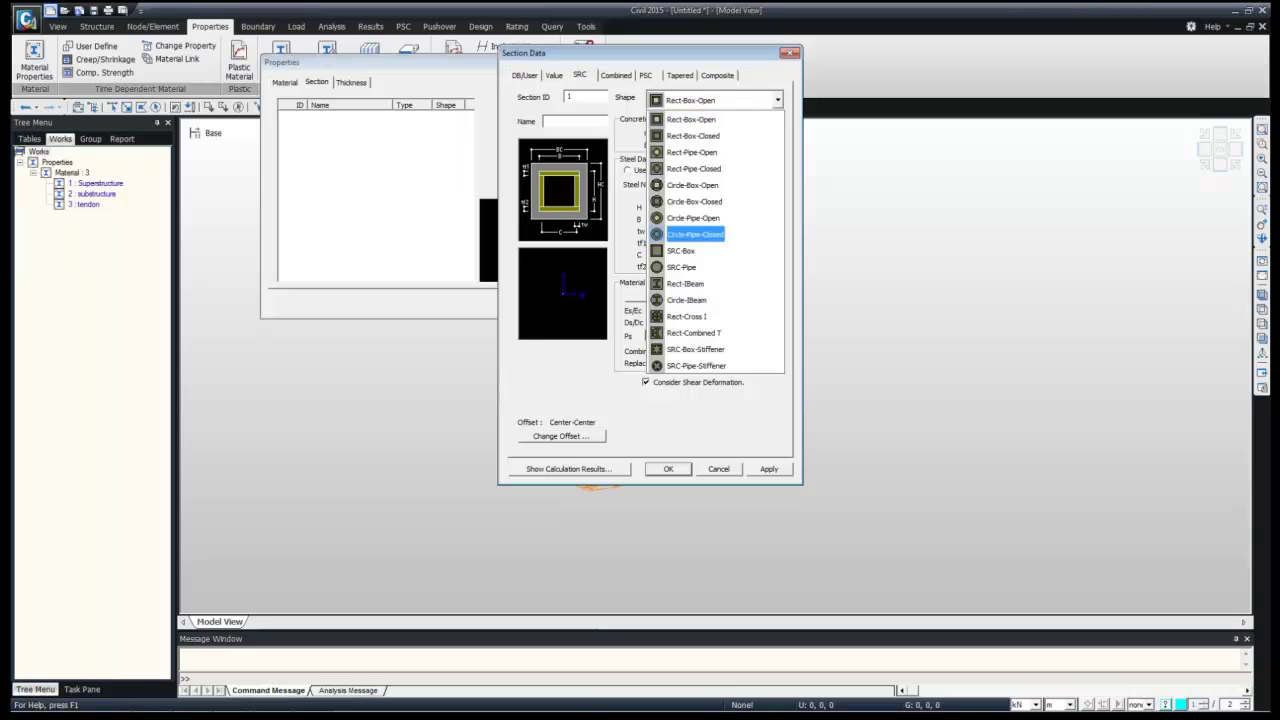
{"action": "left_click", "coordinate": [693, 218]}
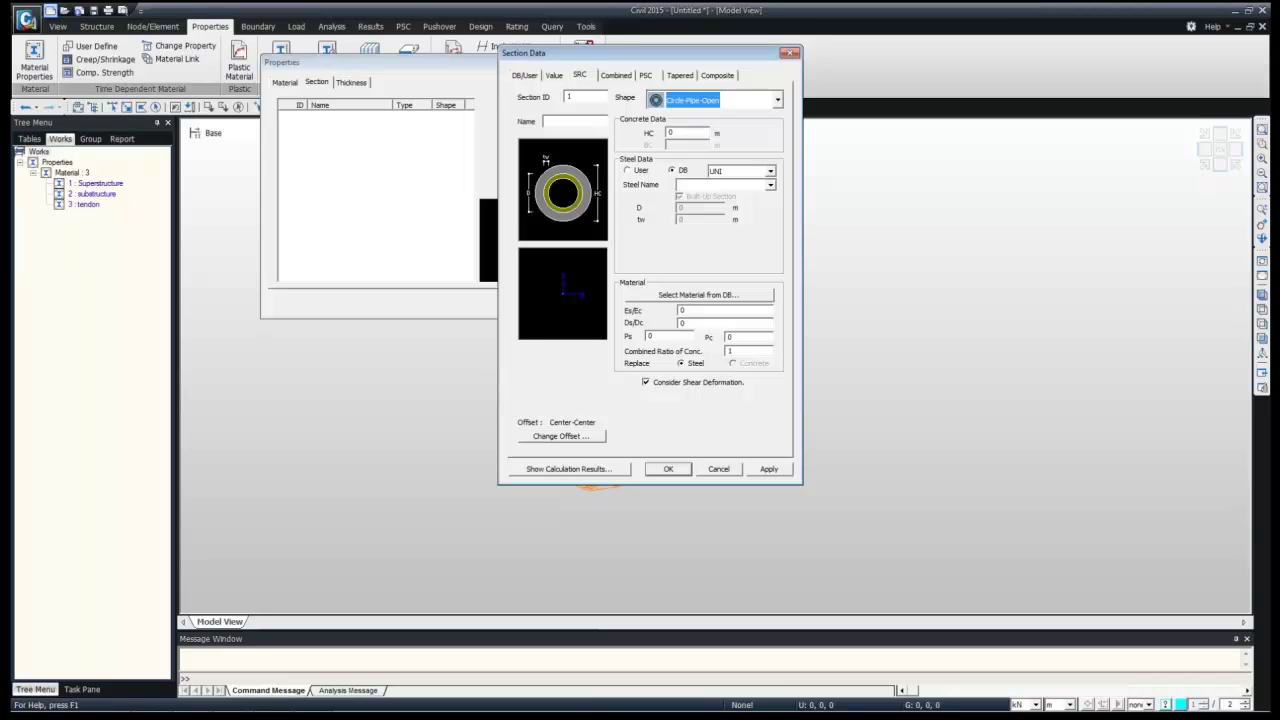
{"action": "left_click", "coordinate": [616, 75]}
{"action": "left_click", "coordinate": [775, 100]}
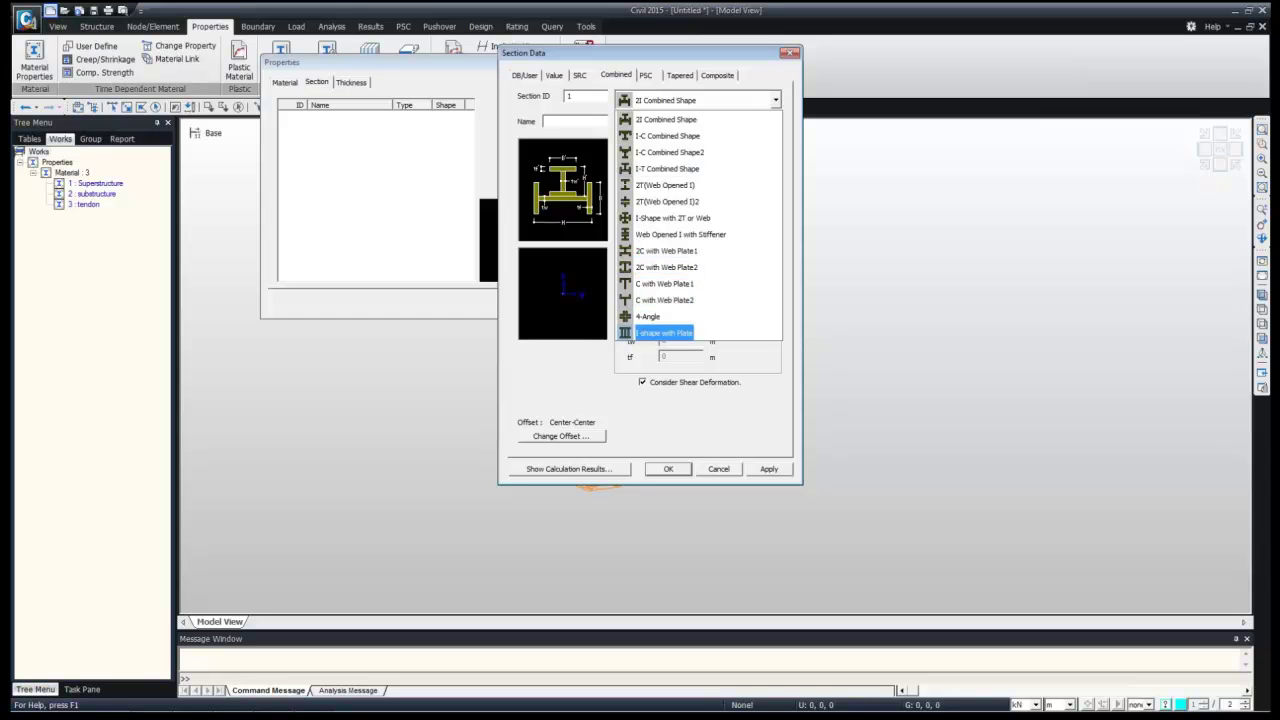
{"action": "left_click", "coordinate": [646, 76]}
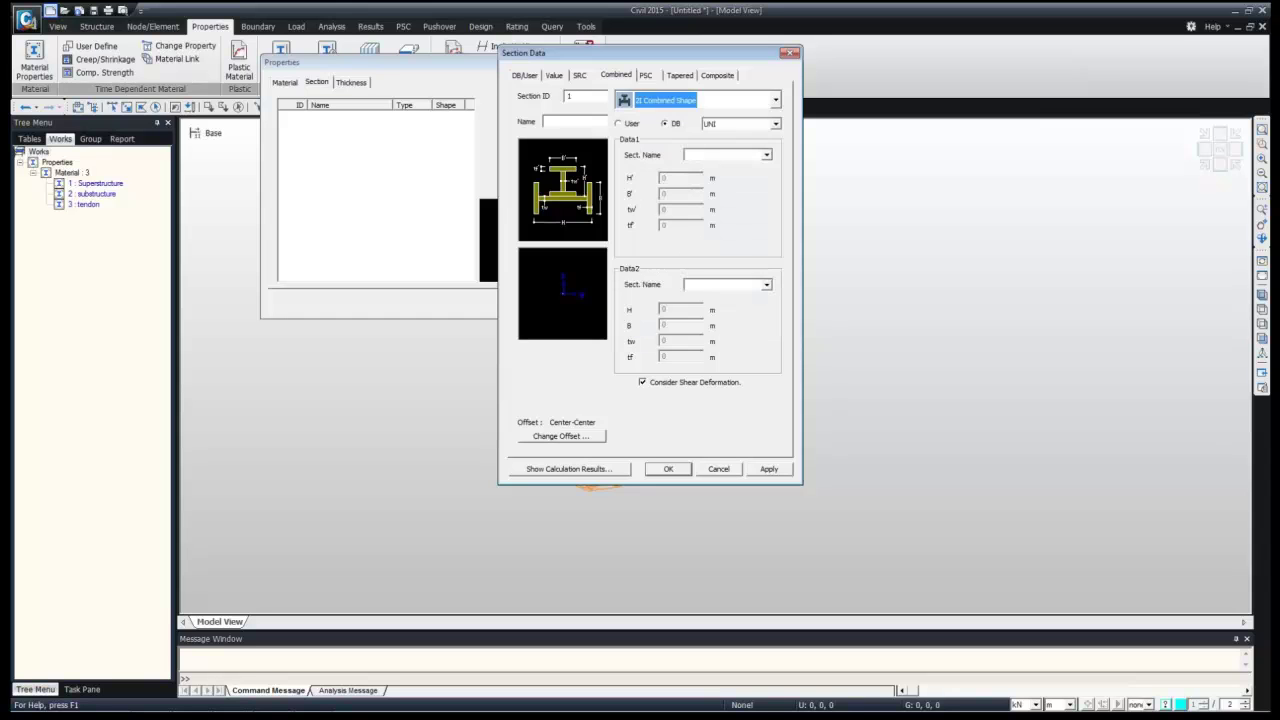
{"action": "left_click", "coordinate": [646, 76]}
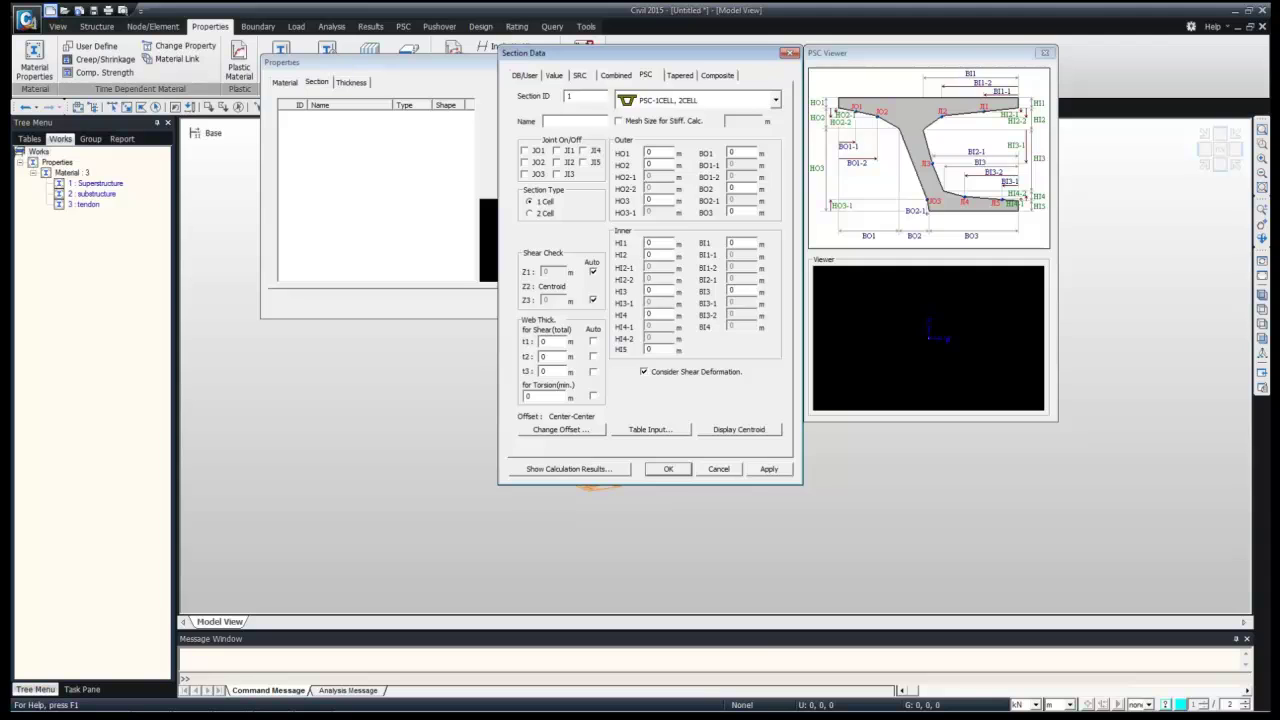
Examine the shapes of the Tapered and Composite section types, trying Composite-T for the composite section
{"action": "left_click", "coordinate": [680, 76]}
{"action": "left_click", "coordinate": [776, 100]}
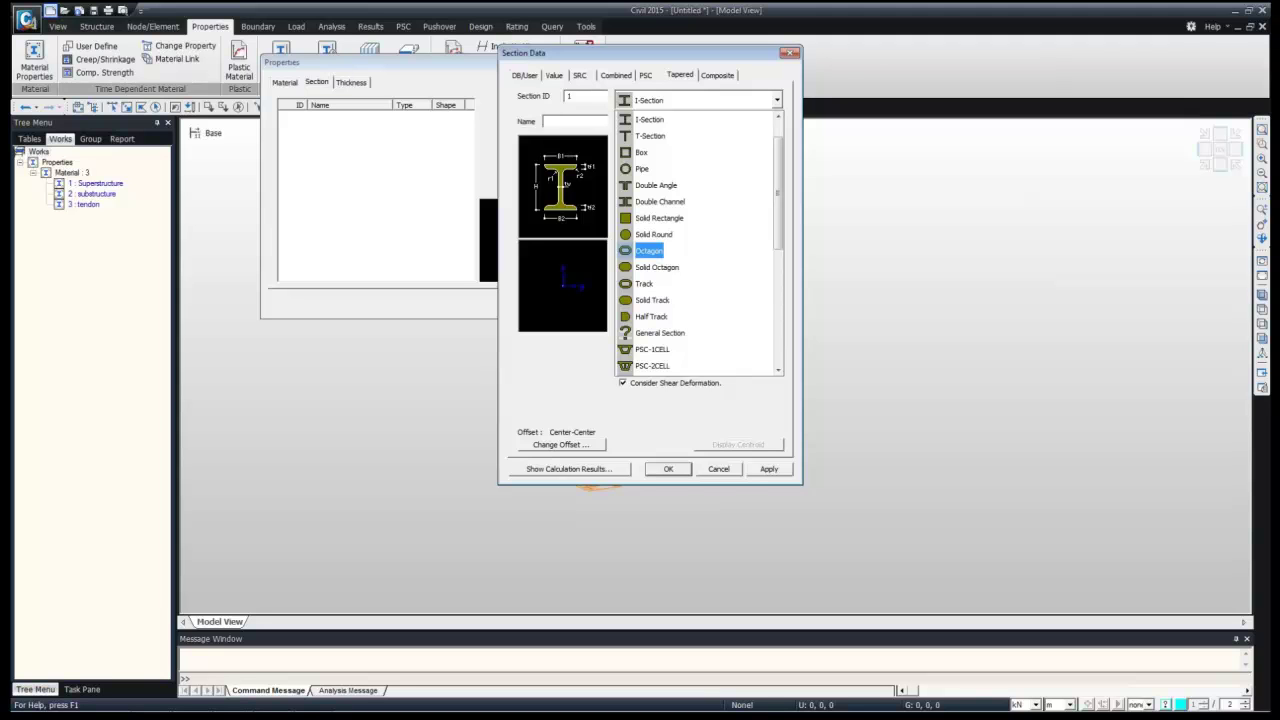
{"action": "scroll", "coordinate": [650, 119], "scroll_direction": "up", "scroll_amount": 1}
{"action": "left_click", "coordinate": [717, 75]}
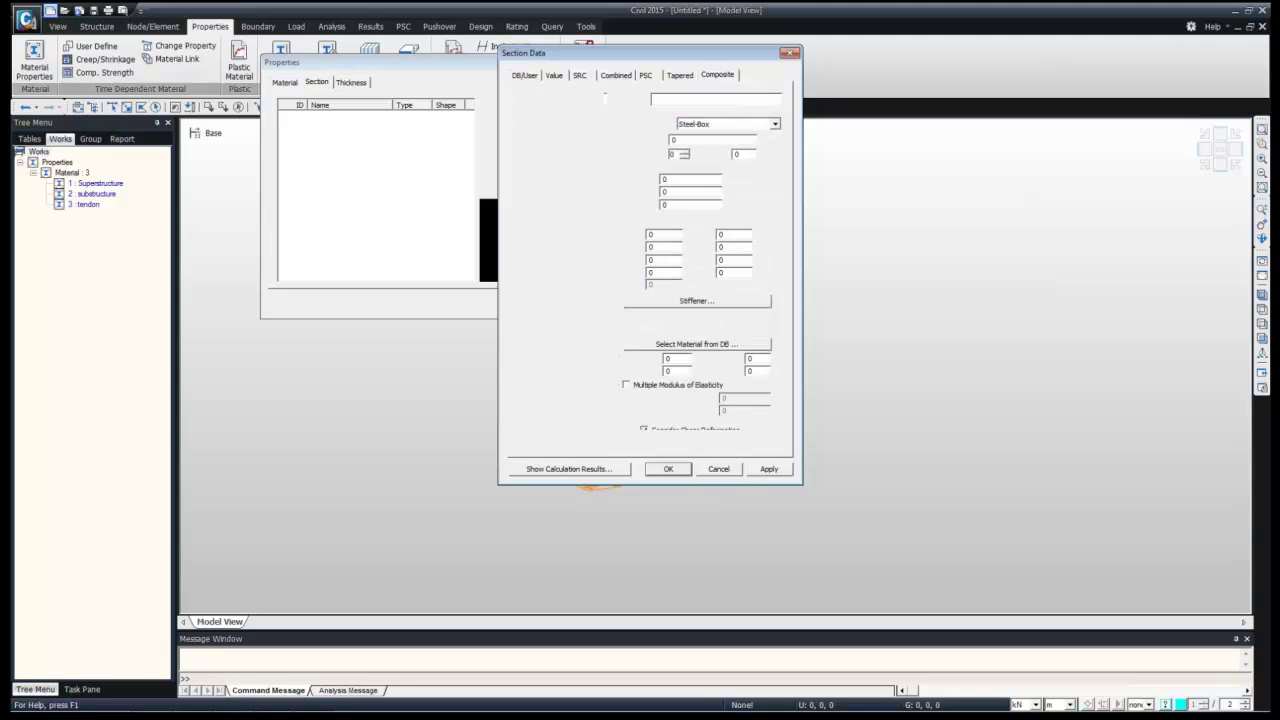
{"action": "left_click", "coordinate": [774, 124]}
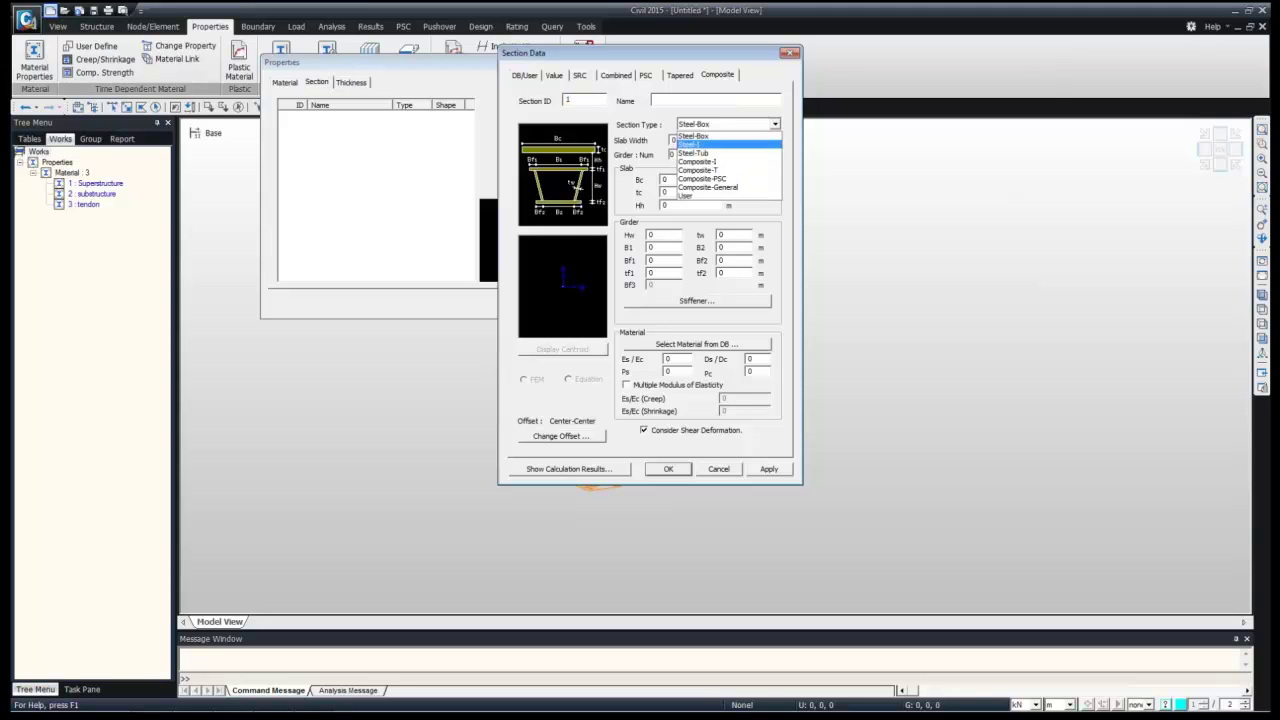
{"action": "left_click", "coordinate": [698, 170]}
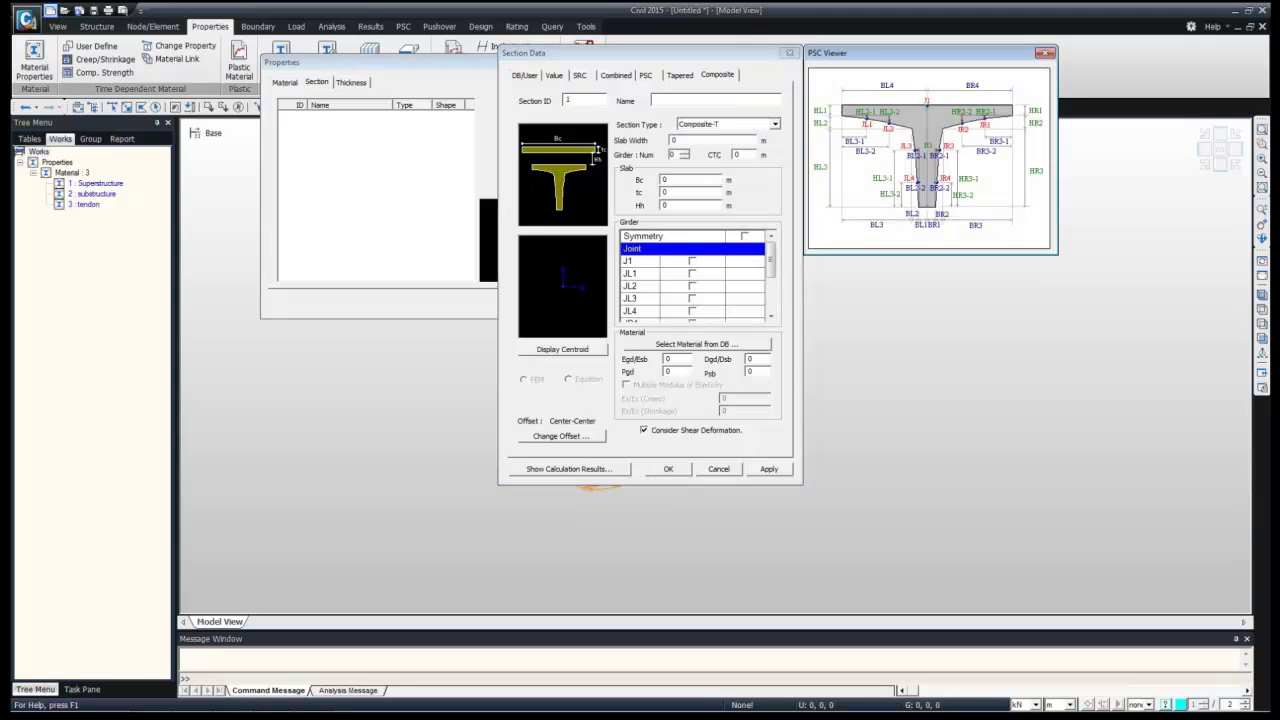
Try the PSC-nCELL shape for the PSC section, and set the shape back to PSC-1CELL, 2CELL
{"action": "left_click", "coordinate": [646, 75]}
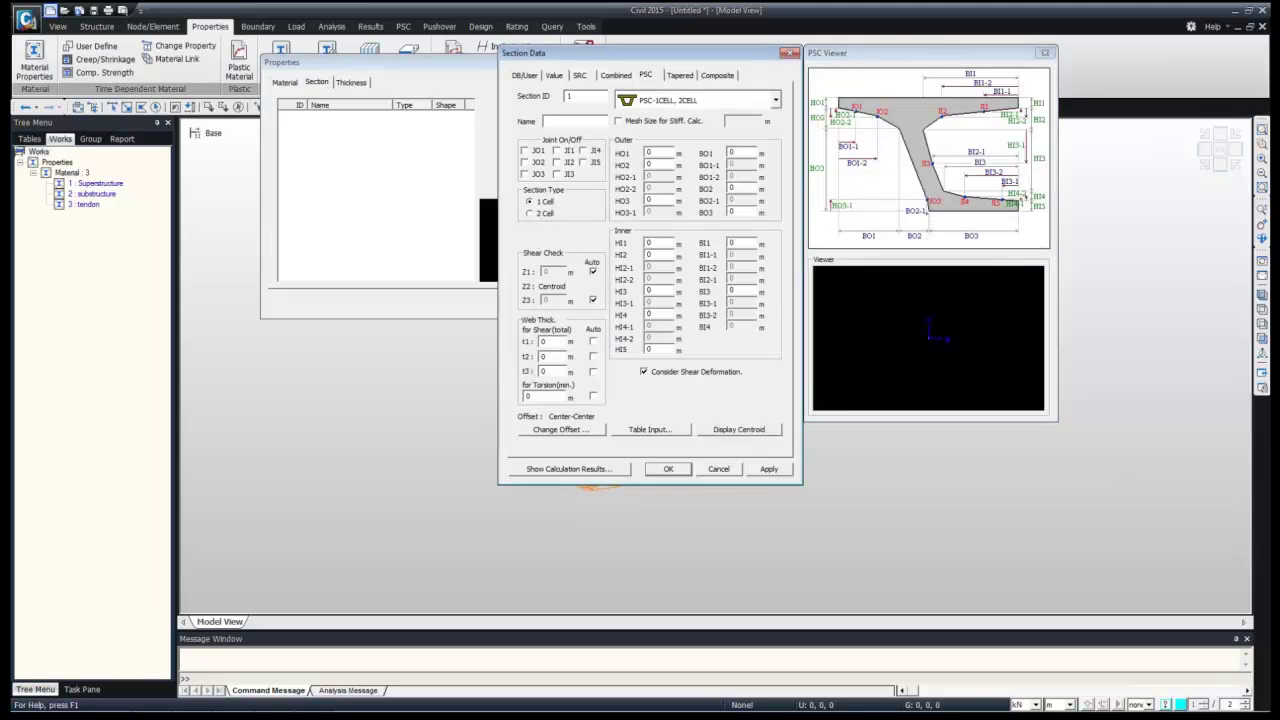
{"action": "left_click", "coordinate": [775, 100]}
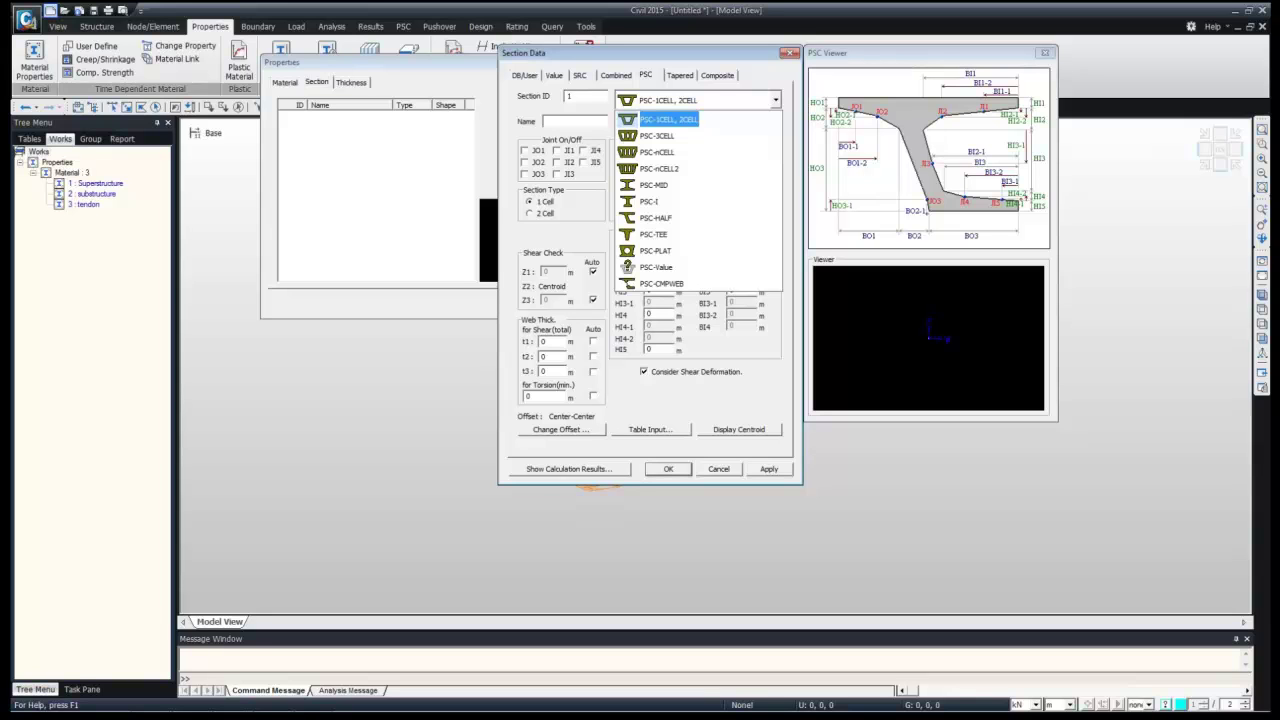
{"action": "left_click", "coordinate": [657, 152]}
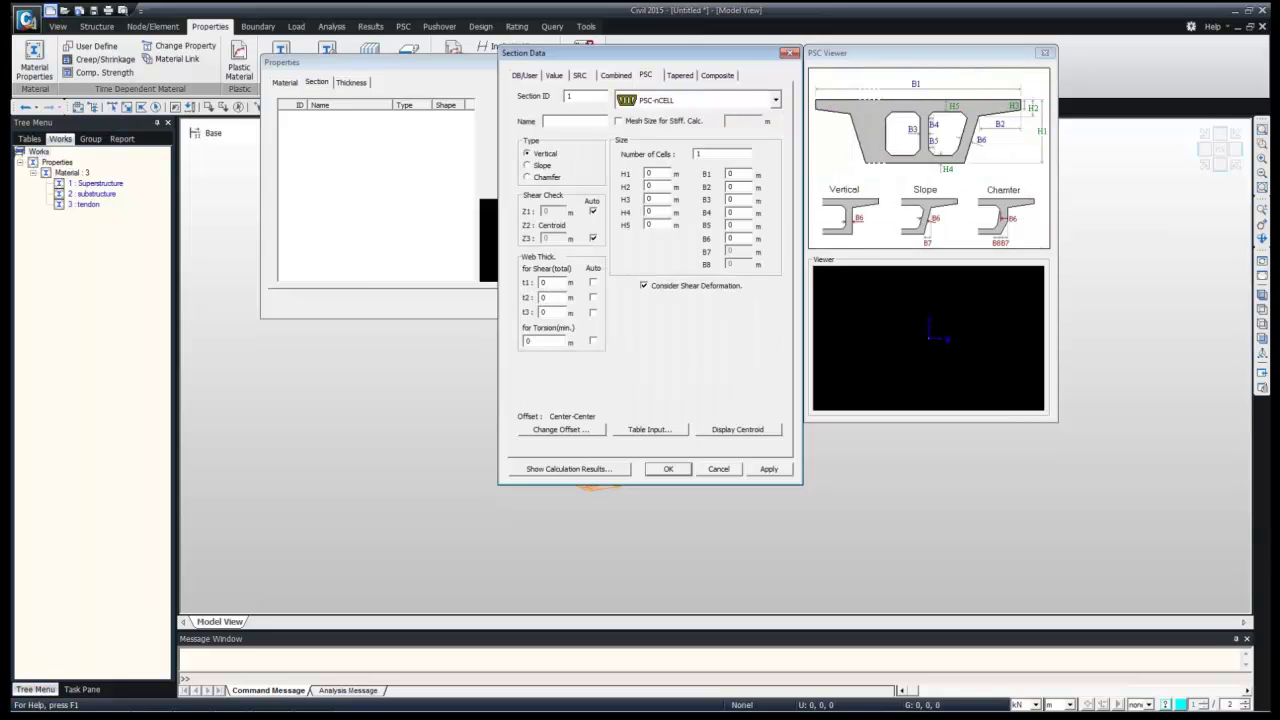
{"action": "left_click", "coordinate": [775, 100]}
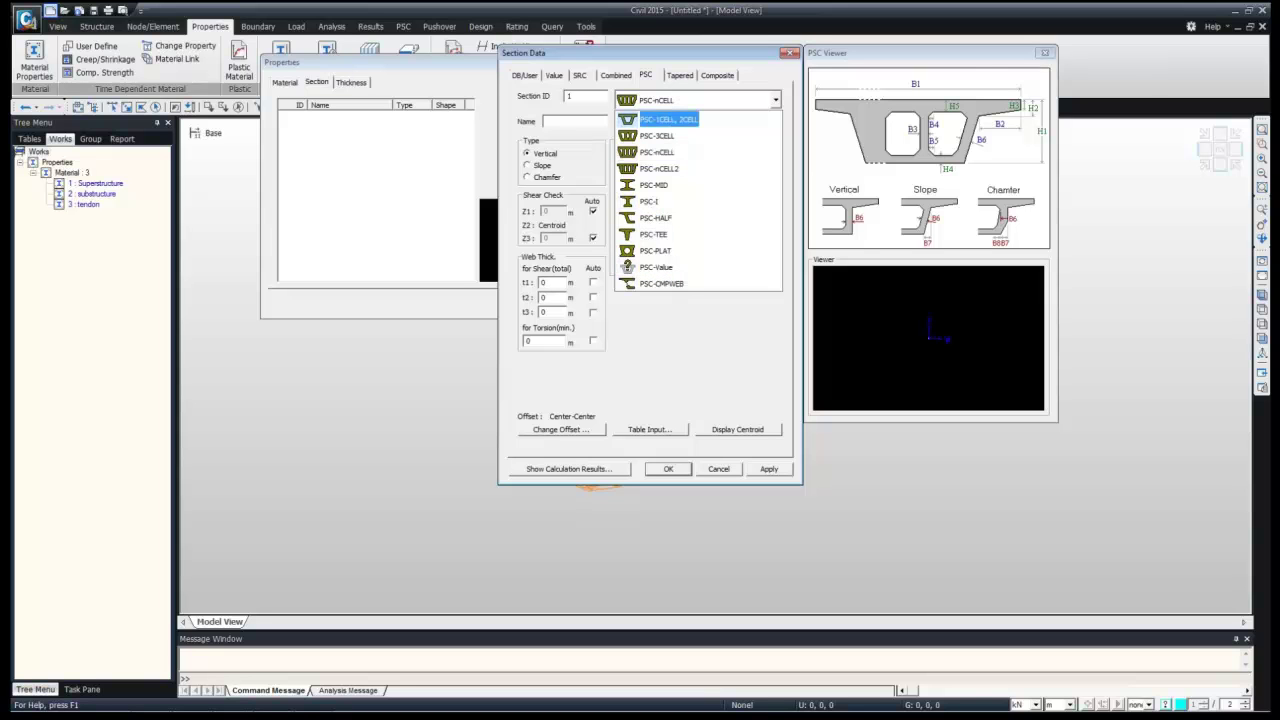
{"action": "left_click", "coordinate": [668, 120]}
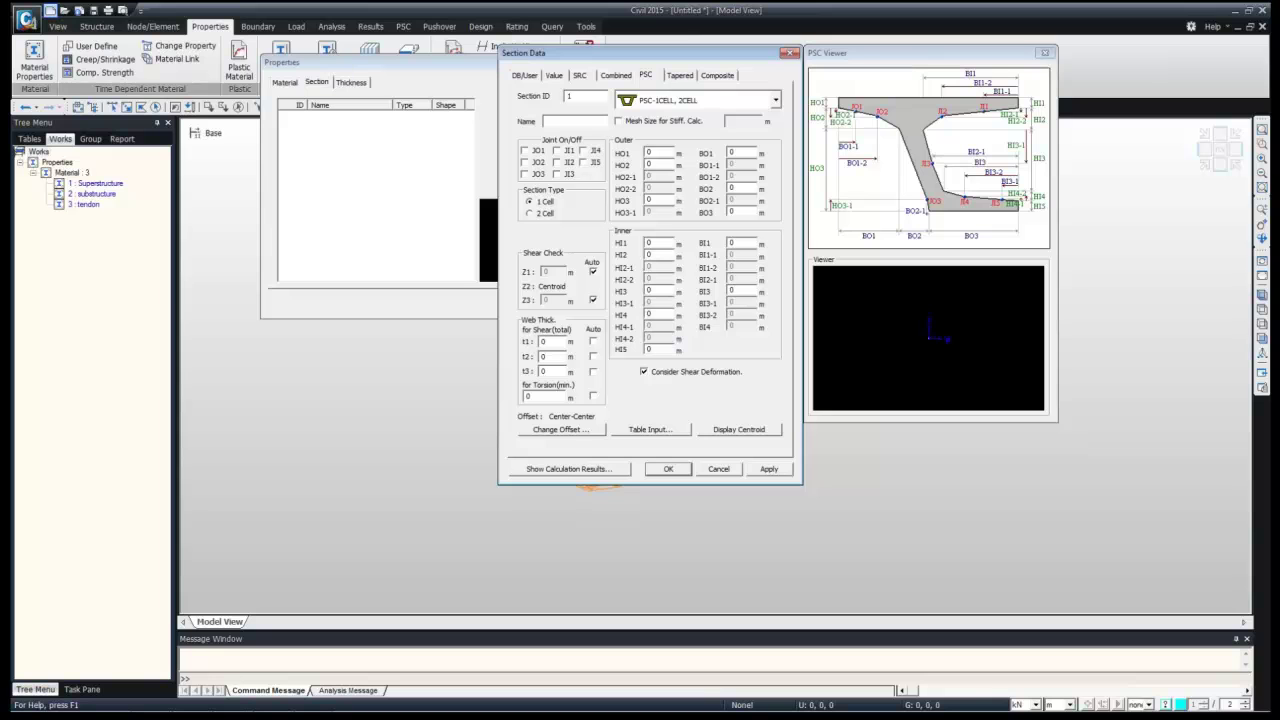
{"action": "left_click", "coordinate": [526, 162]}
Switch to the PowerPoint presentation and show slide 25 with the box section dimensions near mid span and the intermediate pier
{"action": "key", "text": "alt+Tab"}
{"action": "key", "text": "alt+Tab"}
{"action": "key", "text": "alt+Tab"}
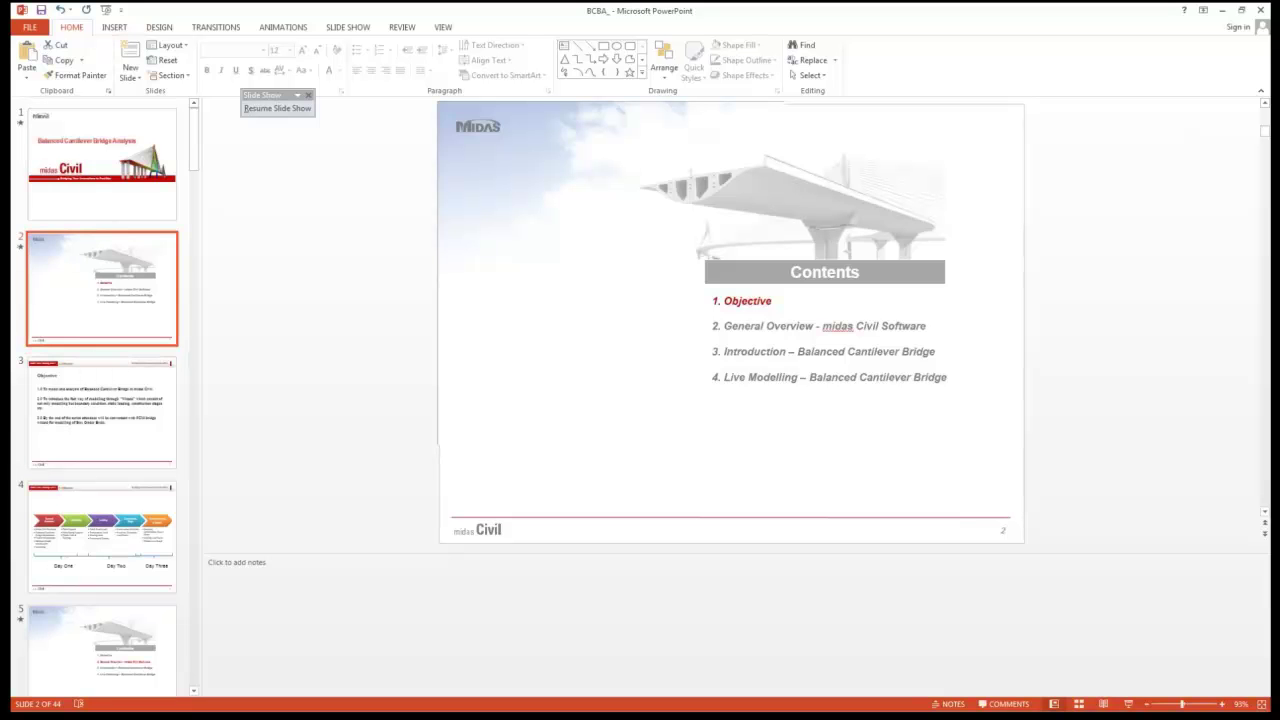
{"action": "scroll", "coordinate": [102, 396], "scroll_direction": "down", "scroll_amount": 10}
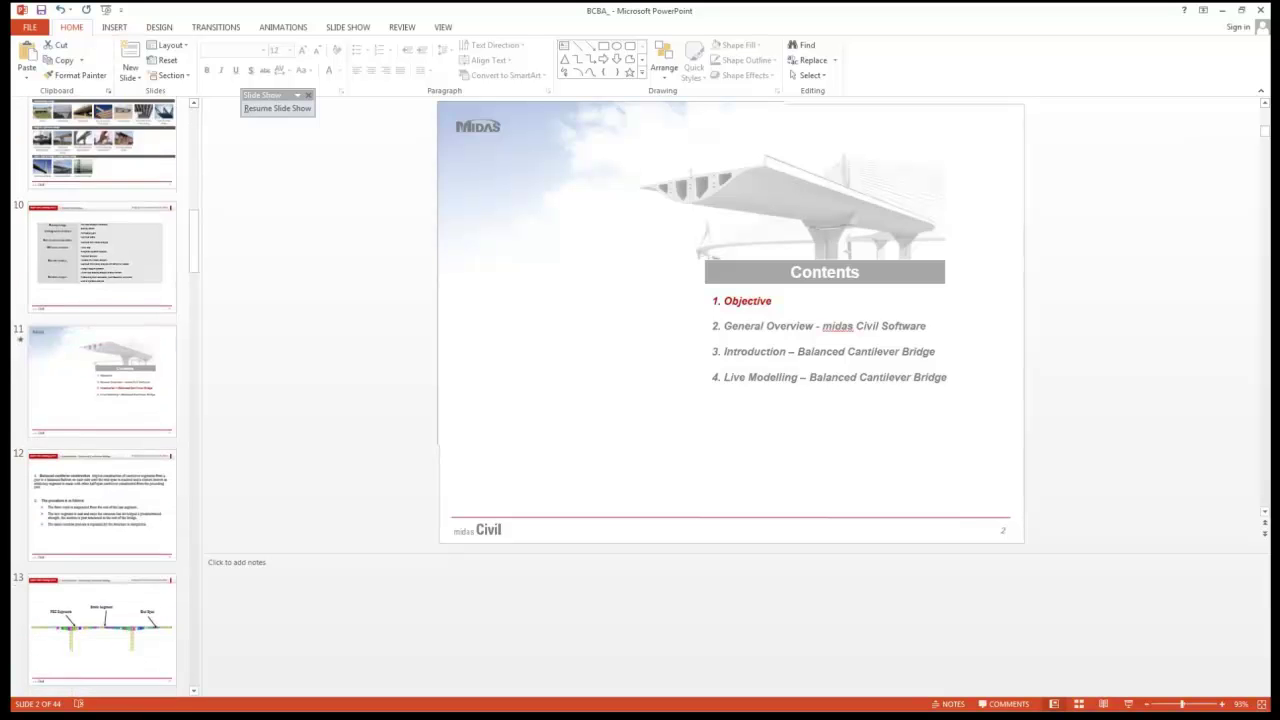
{"action": "scroll", "coordinate": [102, 396], "scroll_direction": "down", "scroll_amount": 10}
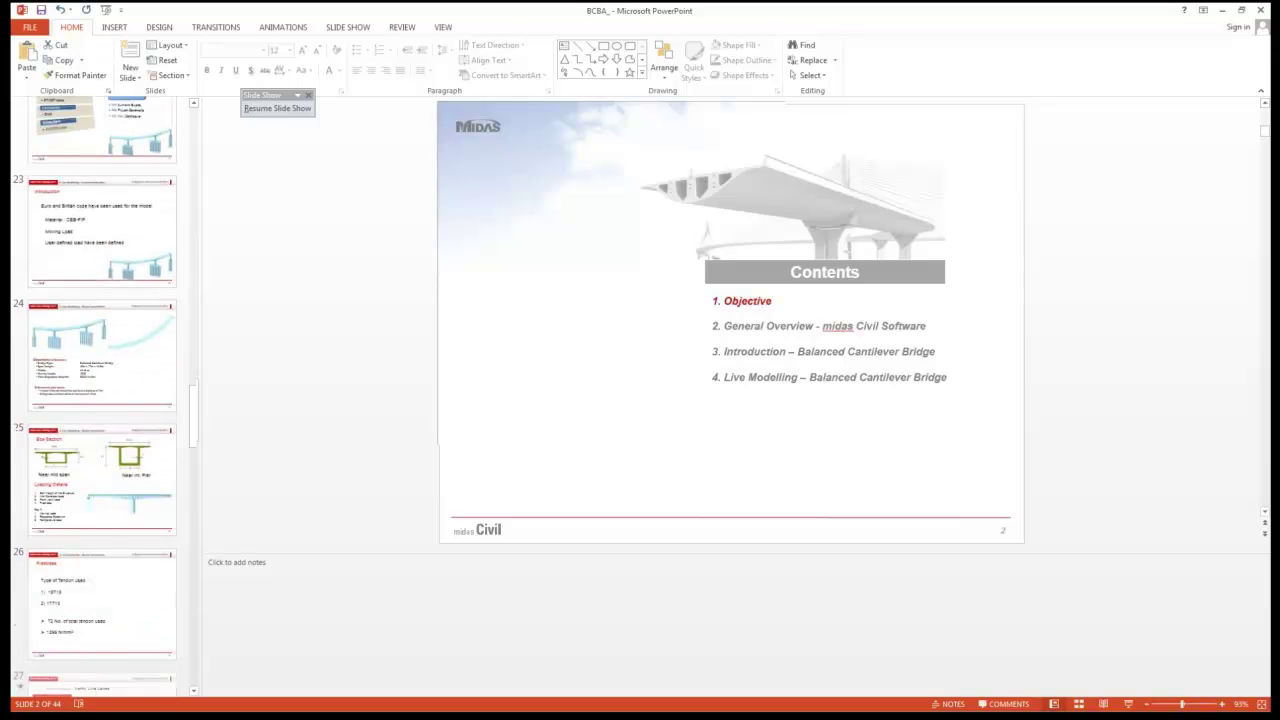
{"action": "left_click", "coordinate": [102, 478]}
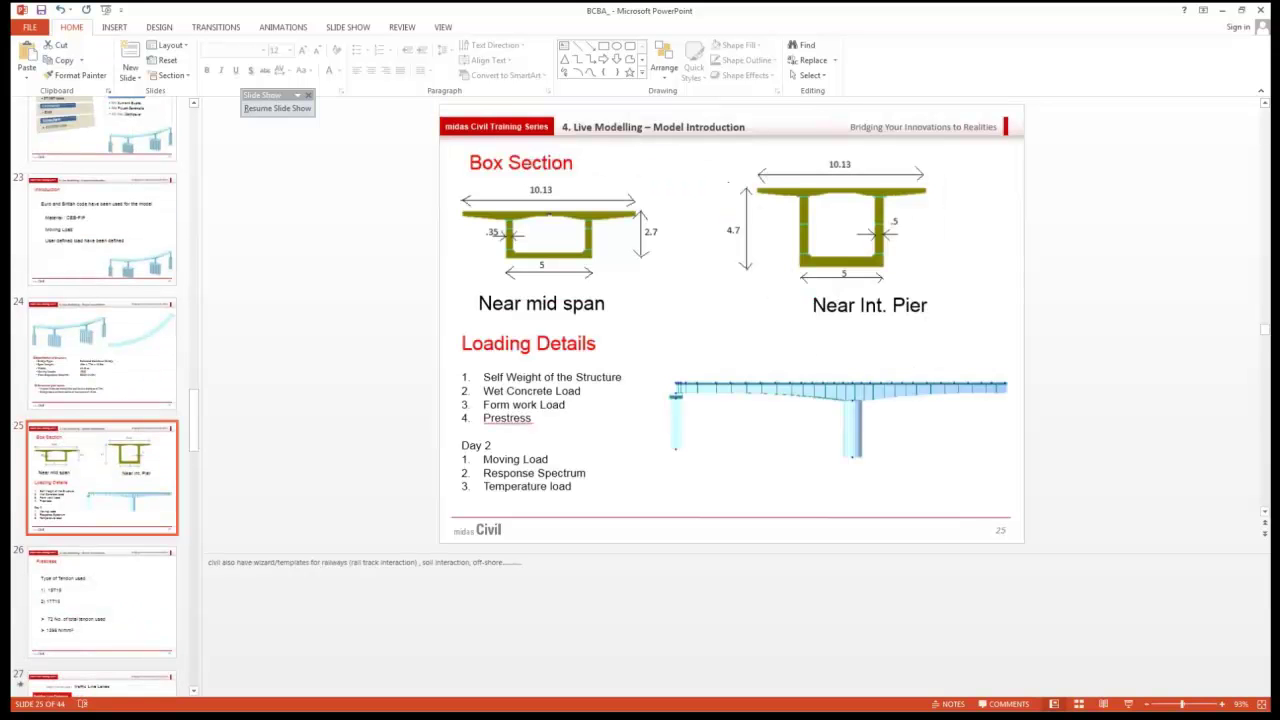
Switch from the presentation back to midas Civil, where the PSC section data is being defined
{"action": "key", "text": "alt+Tab"}
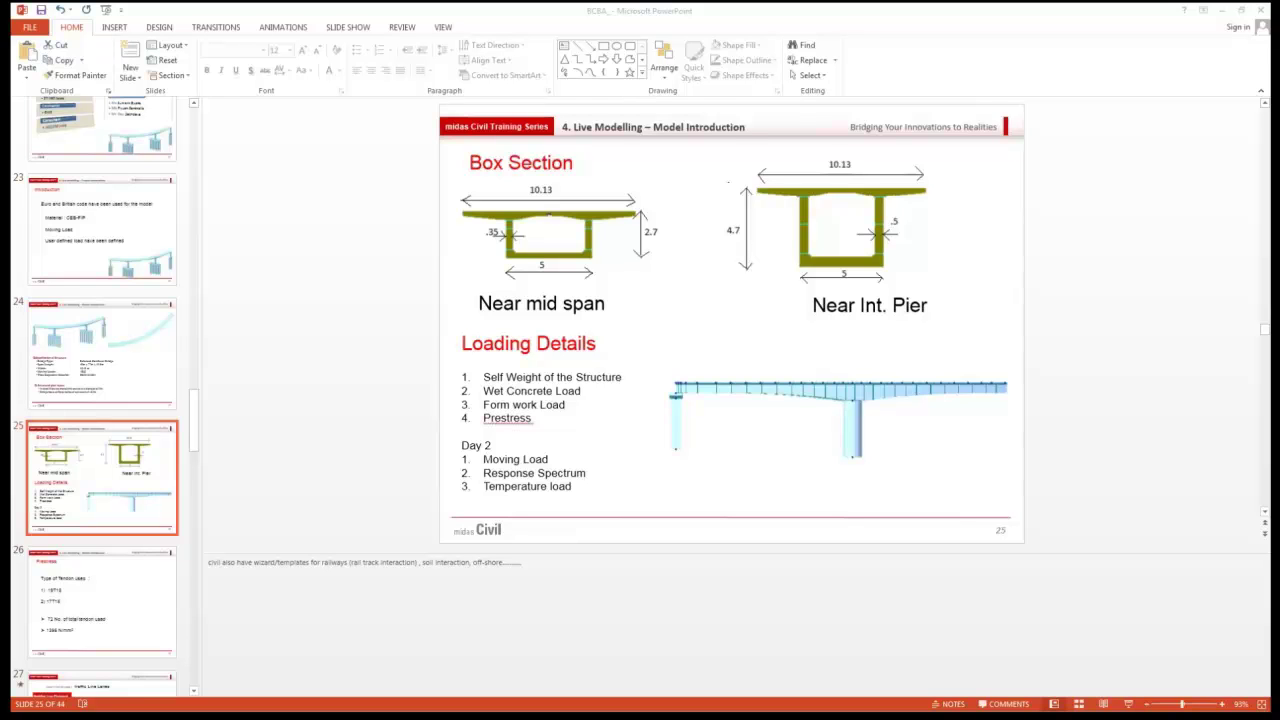
{"action": "key", "text": "alt+Tab"}
{"action": "key", "text": "alt+Tab"}
{"action": "key", "text": "alt+Tab"}
{"action": "key", "text": "alt+Tab"}
{"action": "key", "text": "alt+Tab"}
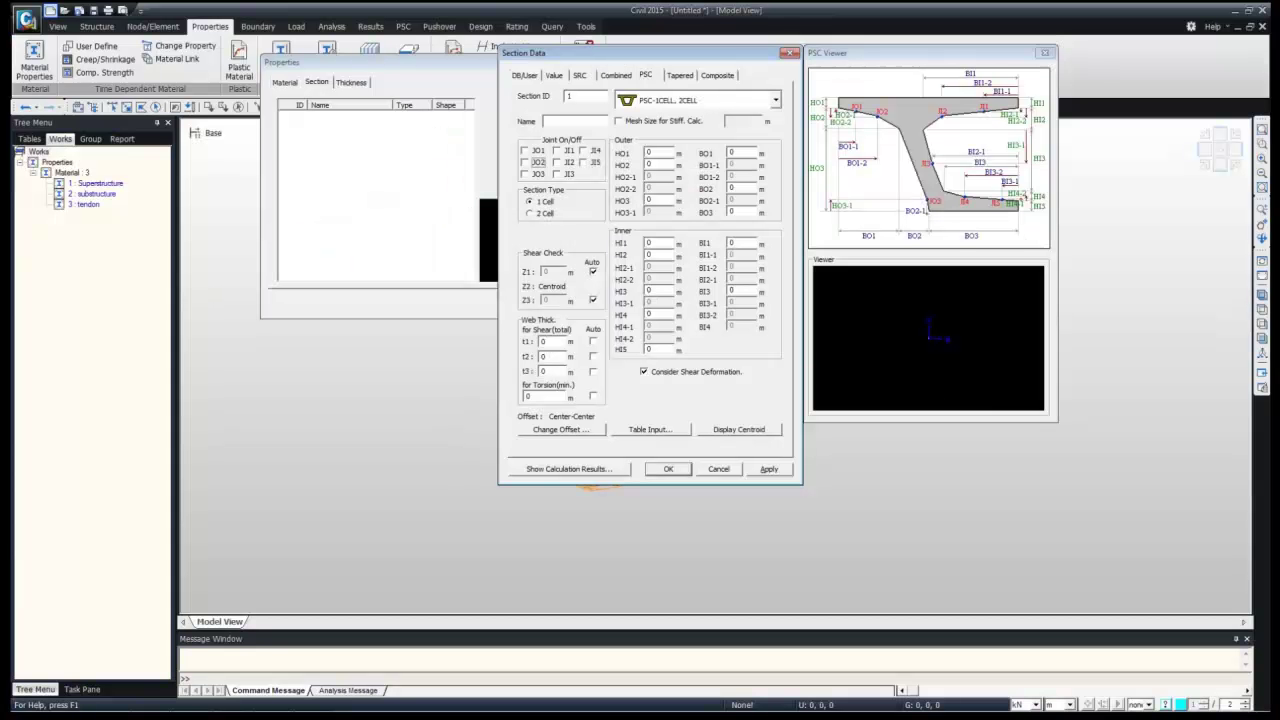
{"action": "key", "text": "super"}
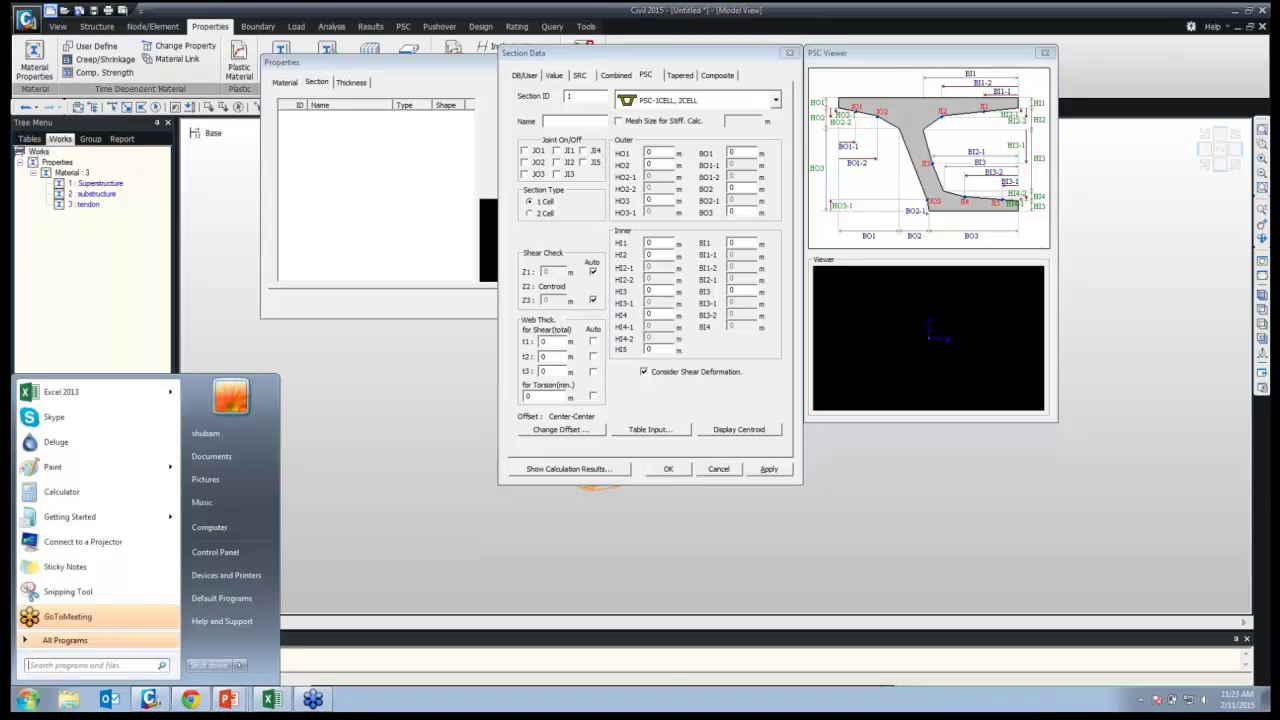
{"action": "key", "text": "Escape"}
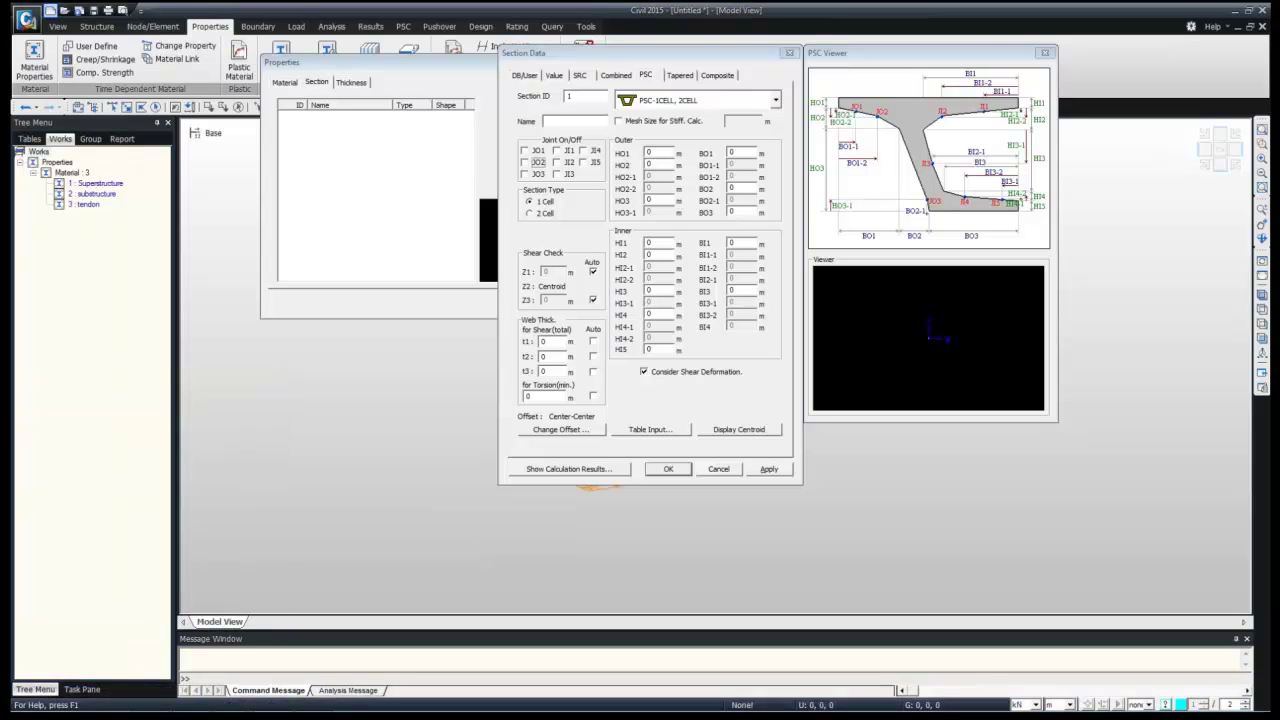
Turn on the JI1 and JI5 inner joints for the one-cell PSC section
{"action": "left_click", "coordinate": [619, 121]}
{"action": "left_click", "coordinate": [619, 121]}
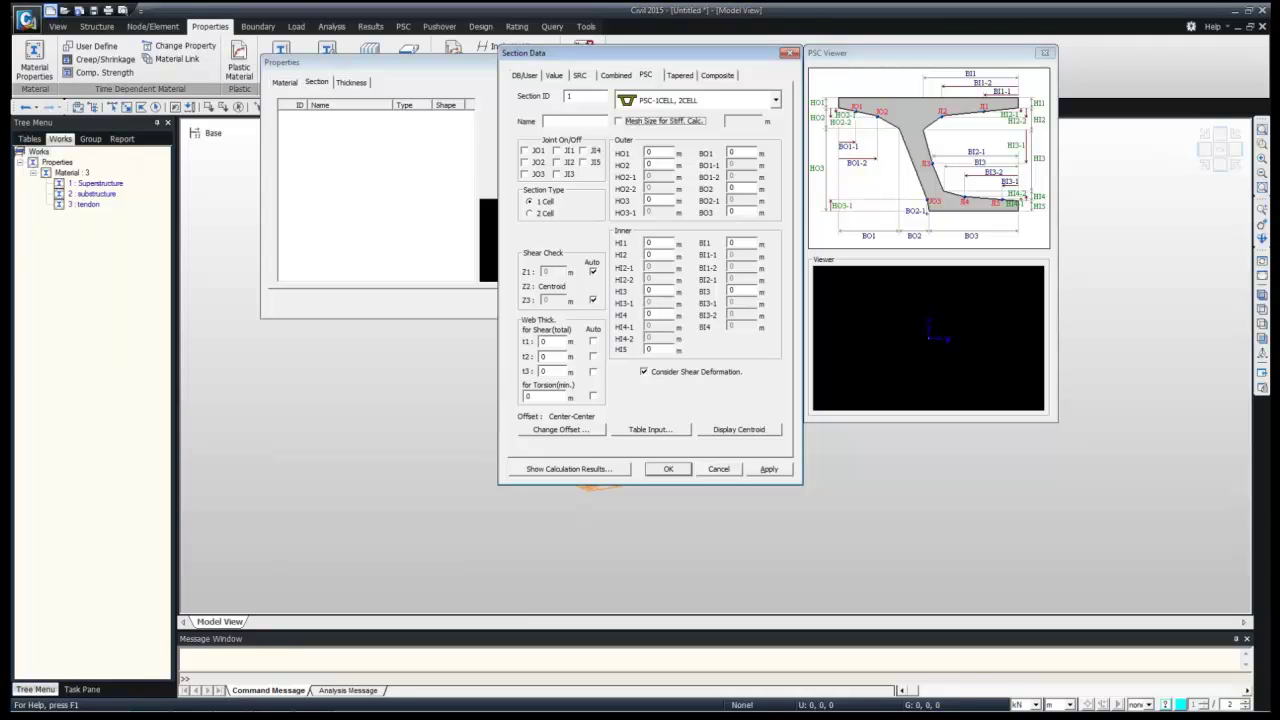
{"action": "left_click", "coordinate": [557, 151]}
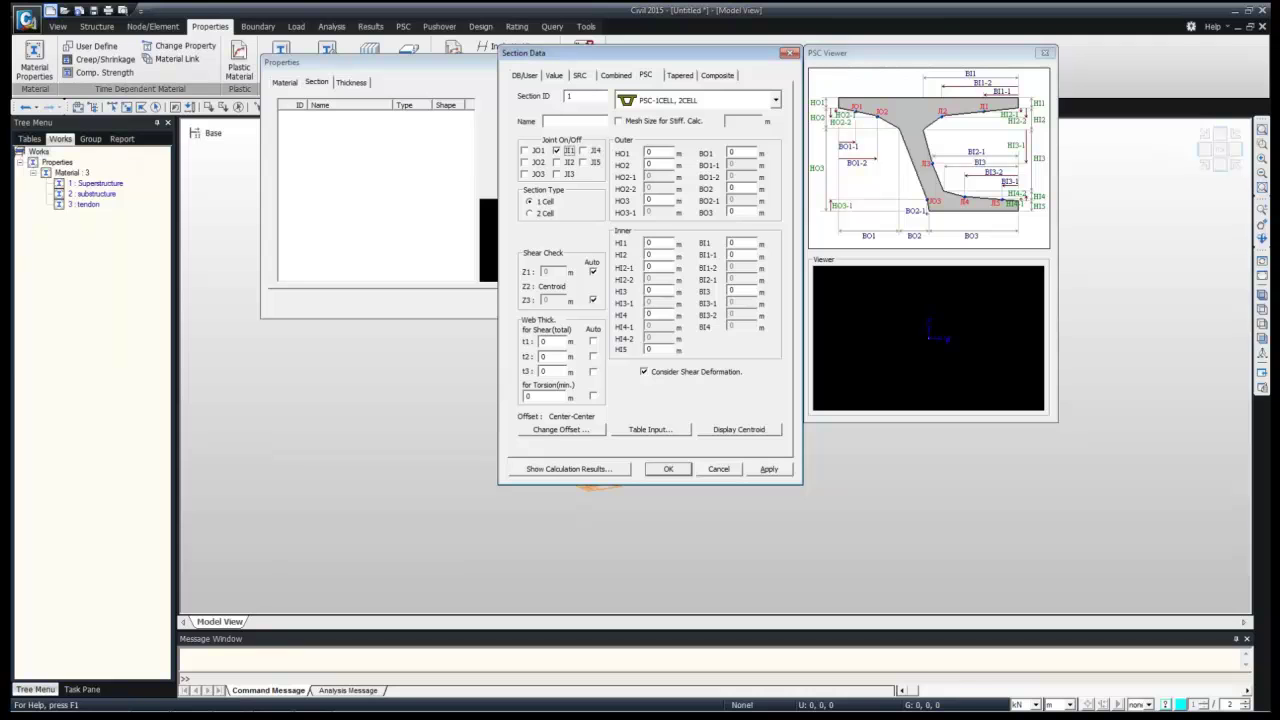
{"action": "left_click", "coordinate": [584, 162]}
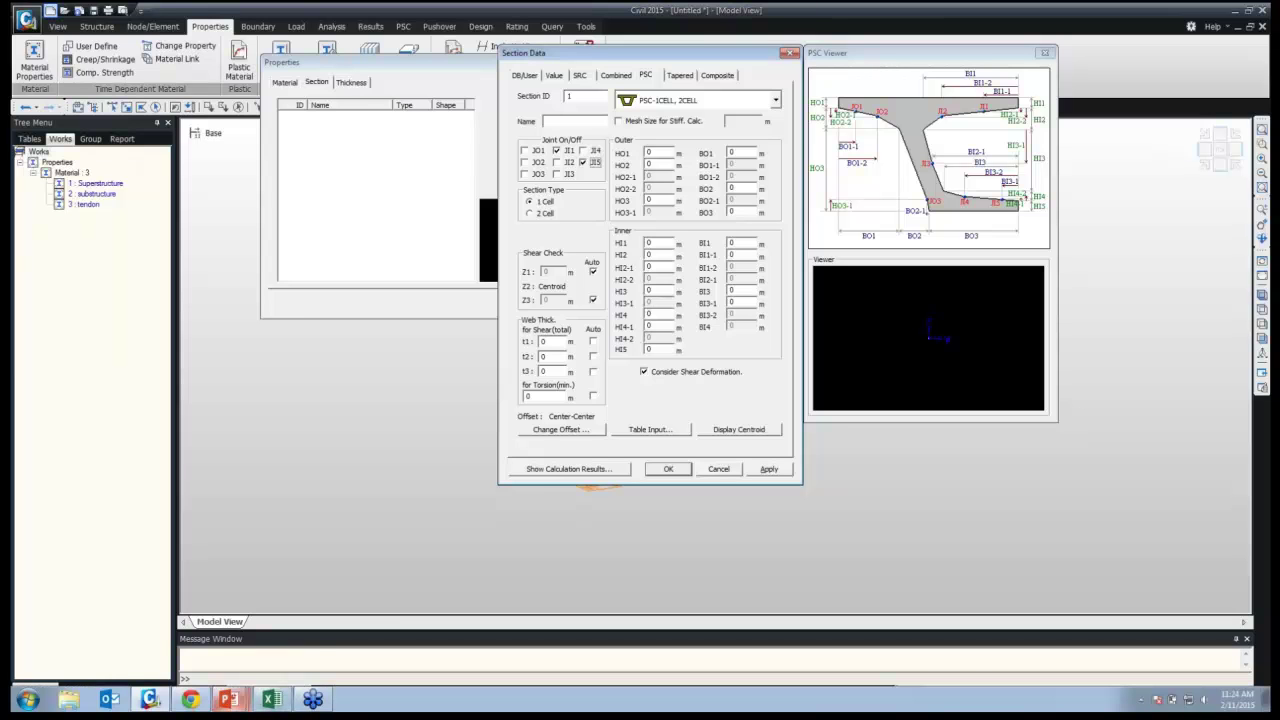
Check the box section dimensions on the PowerPoint slide and return to midas Civil
{"action": "mouse_move", "coordinate": [230, 699]}
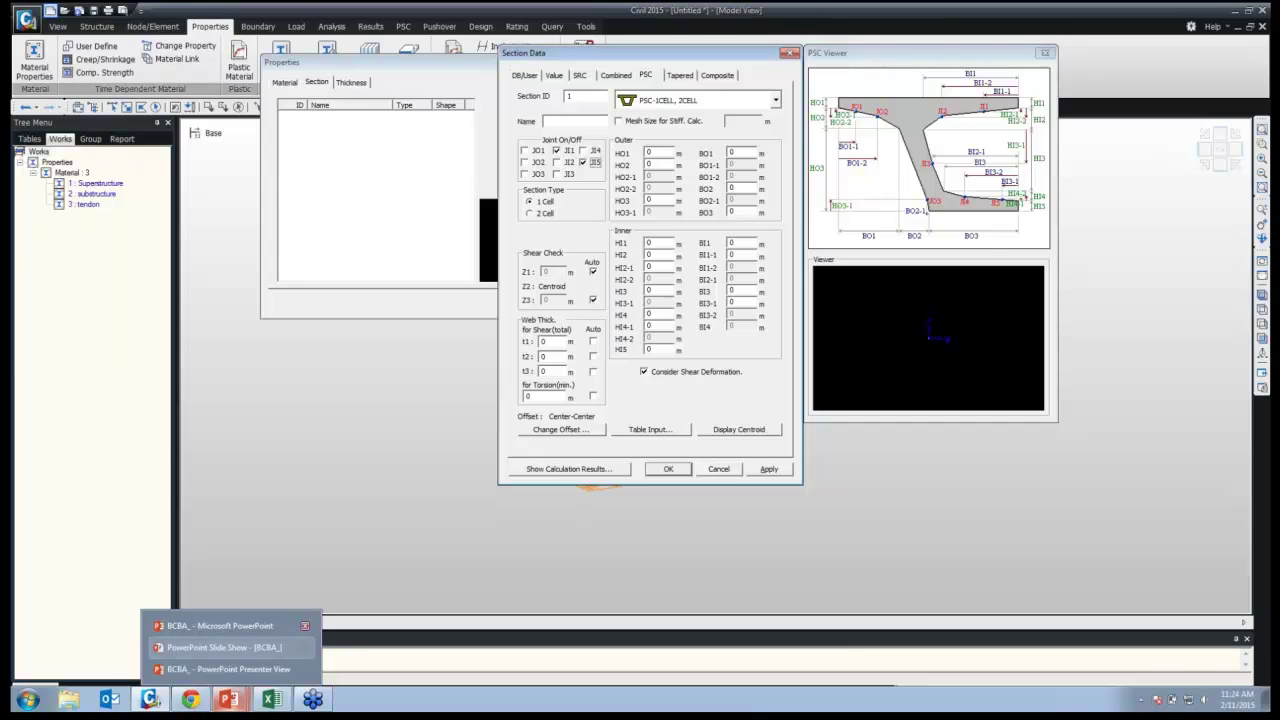
{"action": "left_click", "coordinate": [220, 626]}
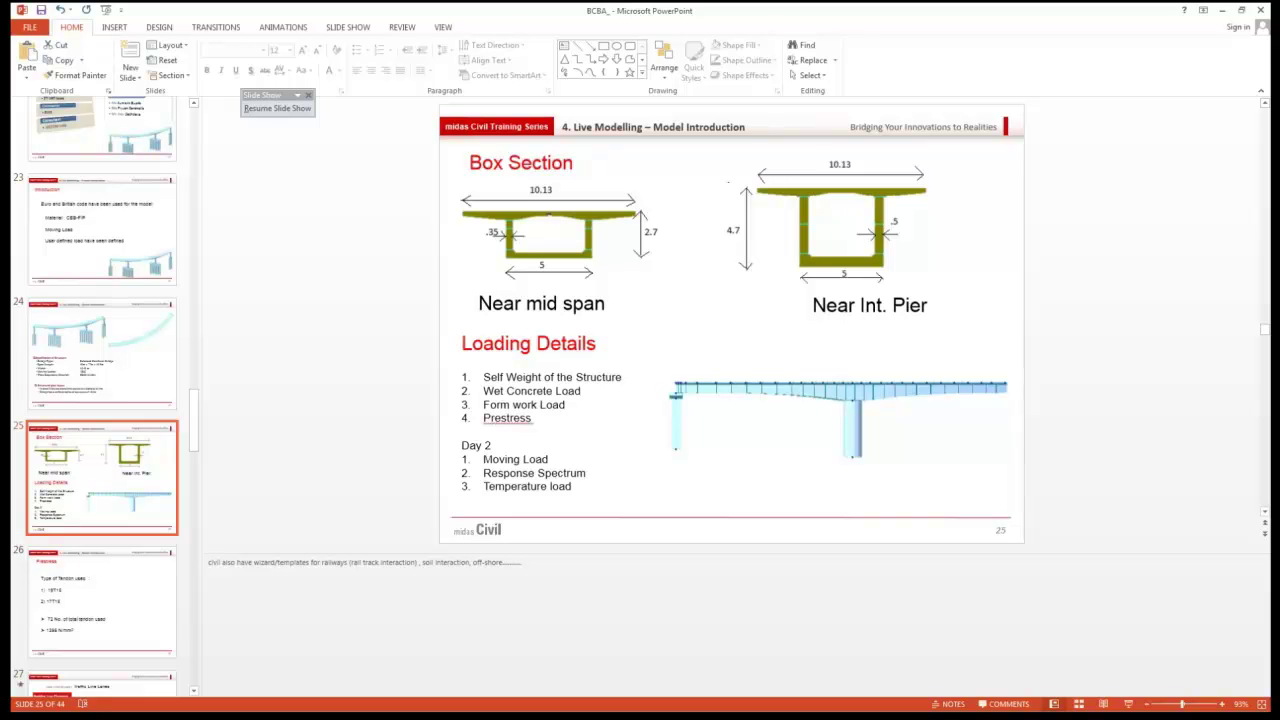
{"action": "key", "text": "super"}
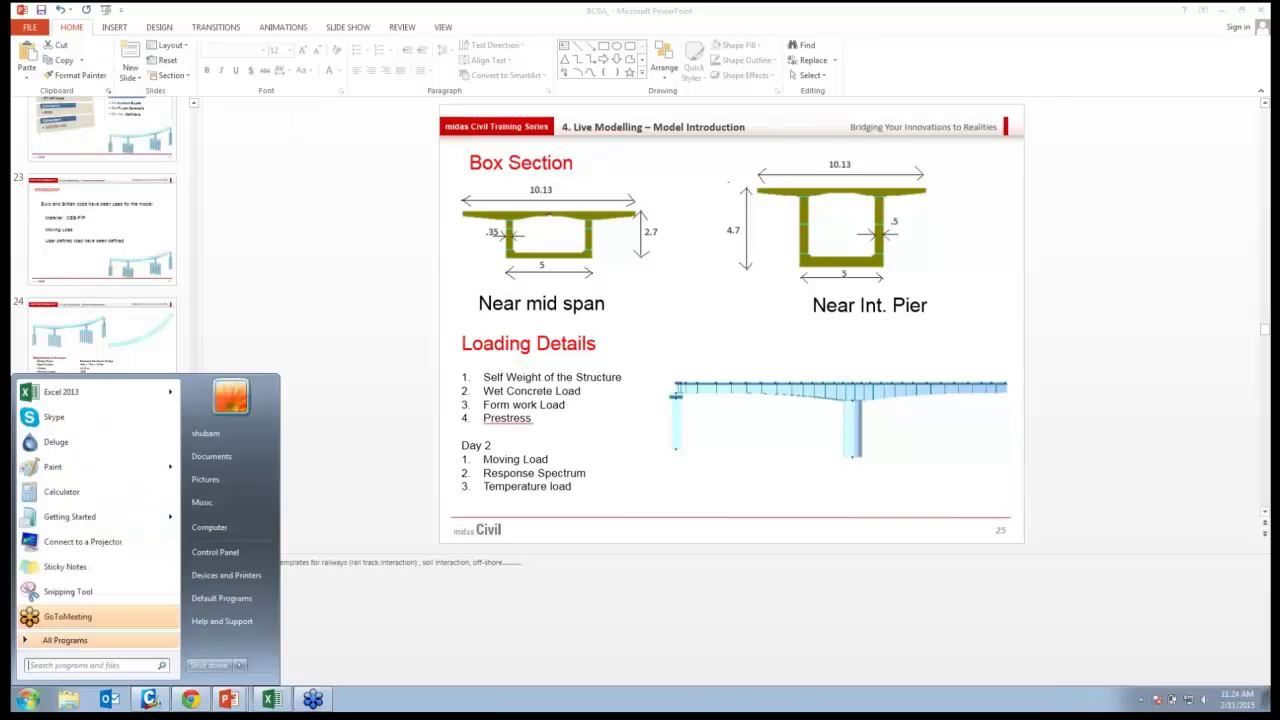
{"action": "left_click", "coordinate": [229, 699]}
{"action": "left_click", "coordinate": [151, 699]}
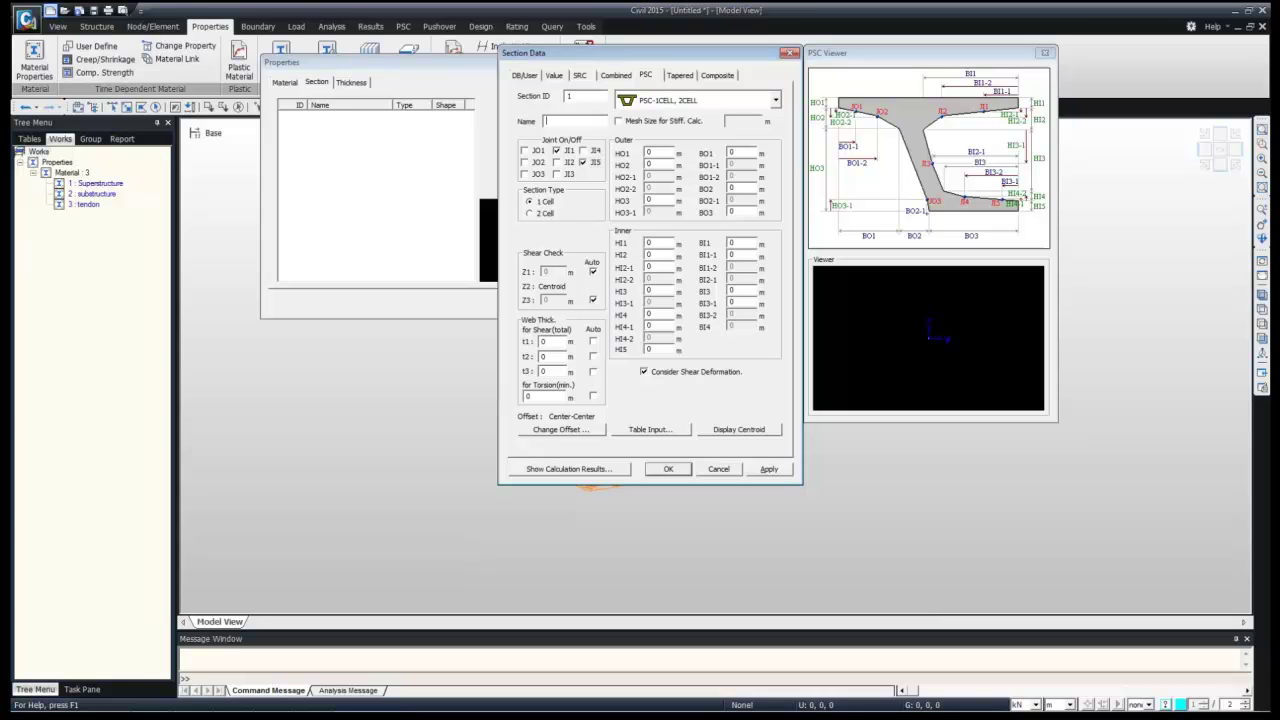
Name section 1 "Near mid span" and set its outer heights HO1 and HO2 to 0.25 m
{"action": "type", "text": "Near mid span"}
{"action": "double_click", "coordinate": [650, 152]}
{"action": "type", "text": "1"}
{"action": "type", "text": "25"}
{"action": "key", "text": "Tab"}
{"action": "type", "text": ".2"}
{"action": "type", "text": "25"}
{"action": "key", "text": "Tab"}
Set the mid-span section's outer dimensions HO3 to 2.2 m, BO1 to 2.565 m and BO3 to 2.5 m
{"action": "type", "text": "2.2"}
{"action": "key", "text": "Tab"}
{"action": "type", "text": "2.565"}
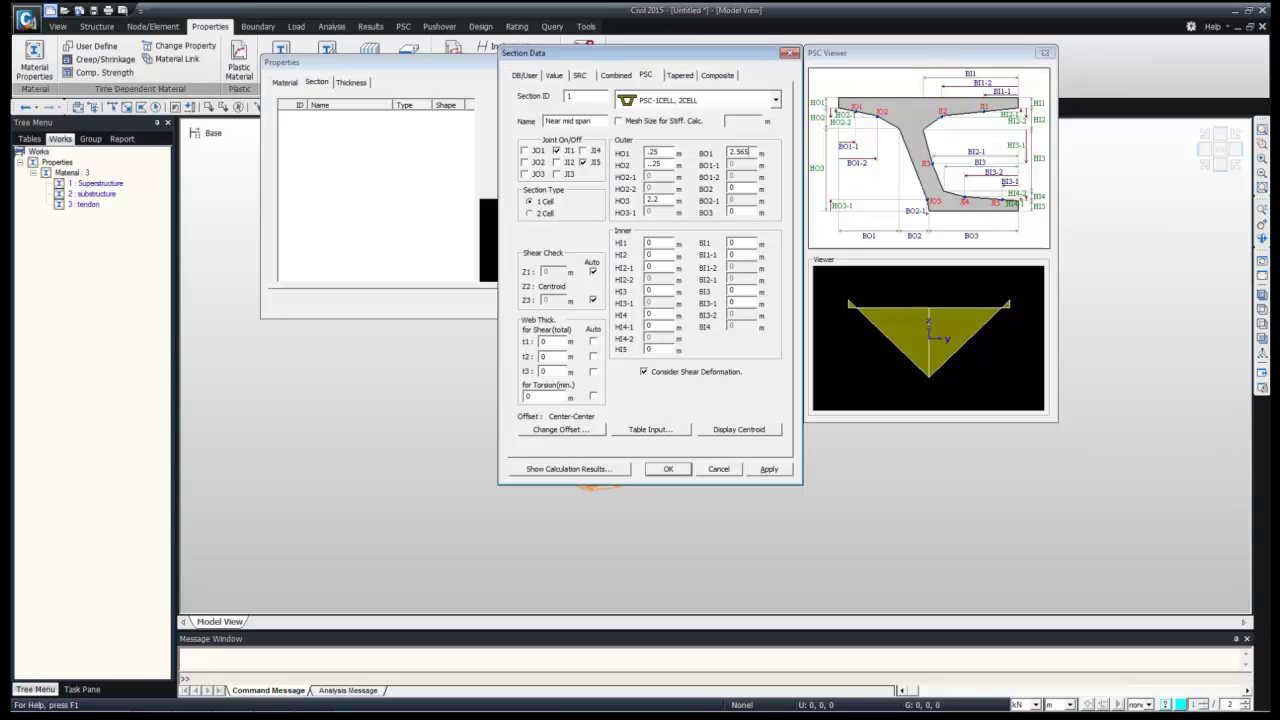
{"action": "key", "text": "Tab"}
{"action": "key", "text": "Tab"}
{"action": "type", "text": "2.5"}
{"action": "key", "text": "Tab"}
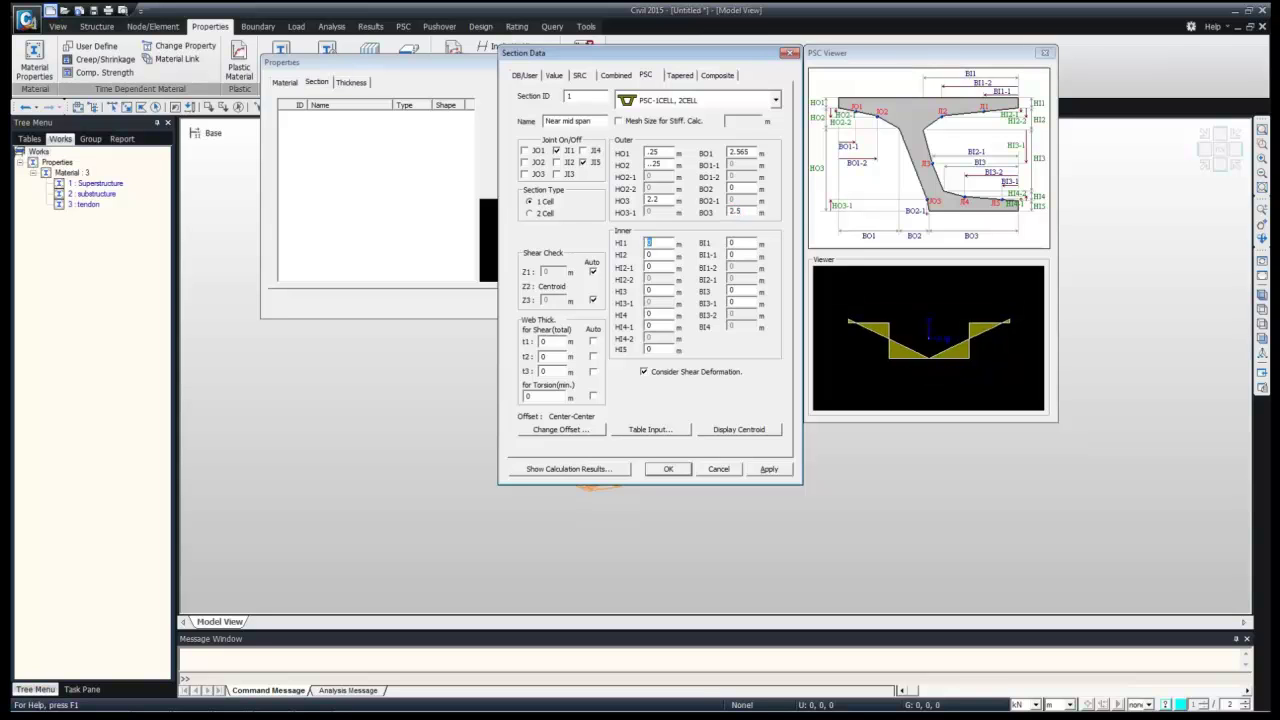
Set the mid-span section's inner heights HI1 and HI2 to 0.25, HI3 to 1.7, HI4 to 0.2 and HI5 to 0.3 m
{"action": "type", "text": ".25"}
{"action": "key", "text": "Tab"}
{"action": "type", "text": ".25"}
{"action": "key", "text": "Tab"}
{"action": "key", "text": "Tab"}
{"action": "type", "text": "1.7"}
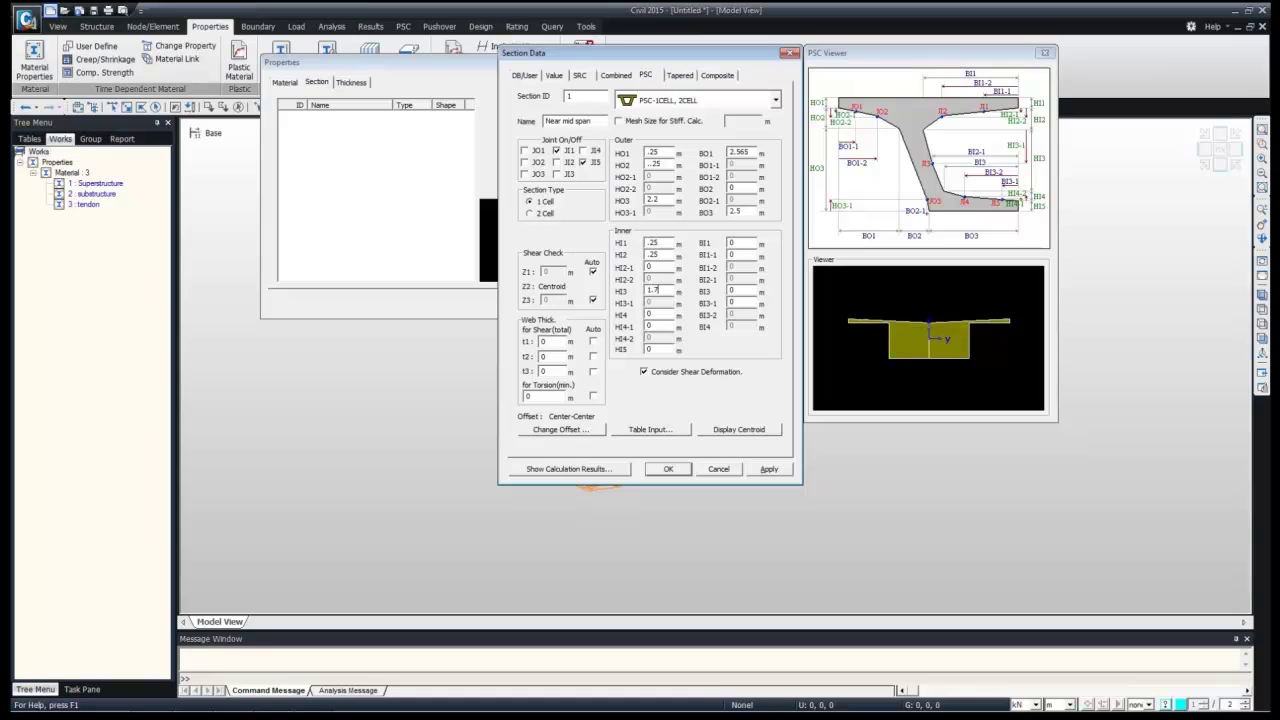
{"action": "key", "text": "Tab"}
{"action": "type", "text": ".2"}
{"action": "key", "text": "Tab"}
{"action": "key", "text": "Tab"}
{"action": "type", "text": ".3"}
{"action": "key", "text": "Tab"}
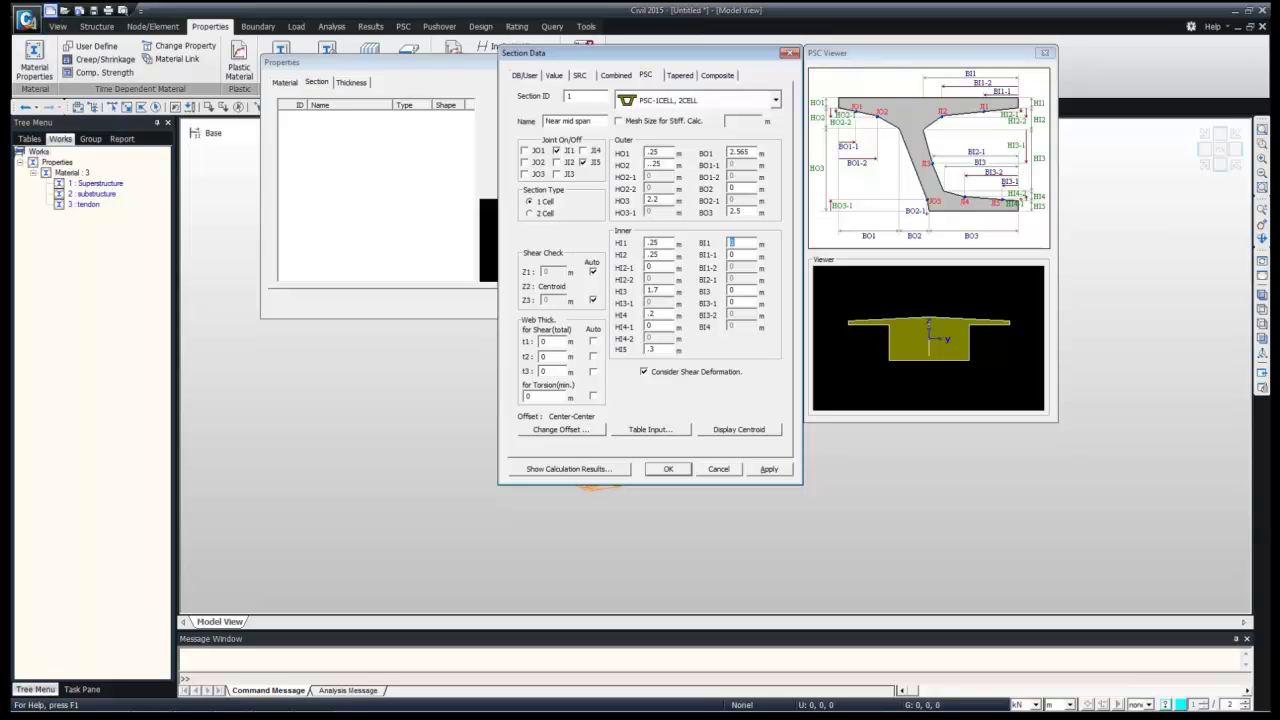
Set the mid-span section's inner widths BI1 to 2.15, BI1-1 to 0.75, BI3 to 2.15 and BI3-1 to 1.95 m
{"action": "type", "text": "2.15"}
{"action": "key", "text": "Tab"}
{"action": "type", "text": ".75"}
{"action": "key", "text": "Tab"}
{"action": "type", "text": "2.15"}
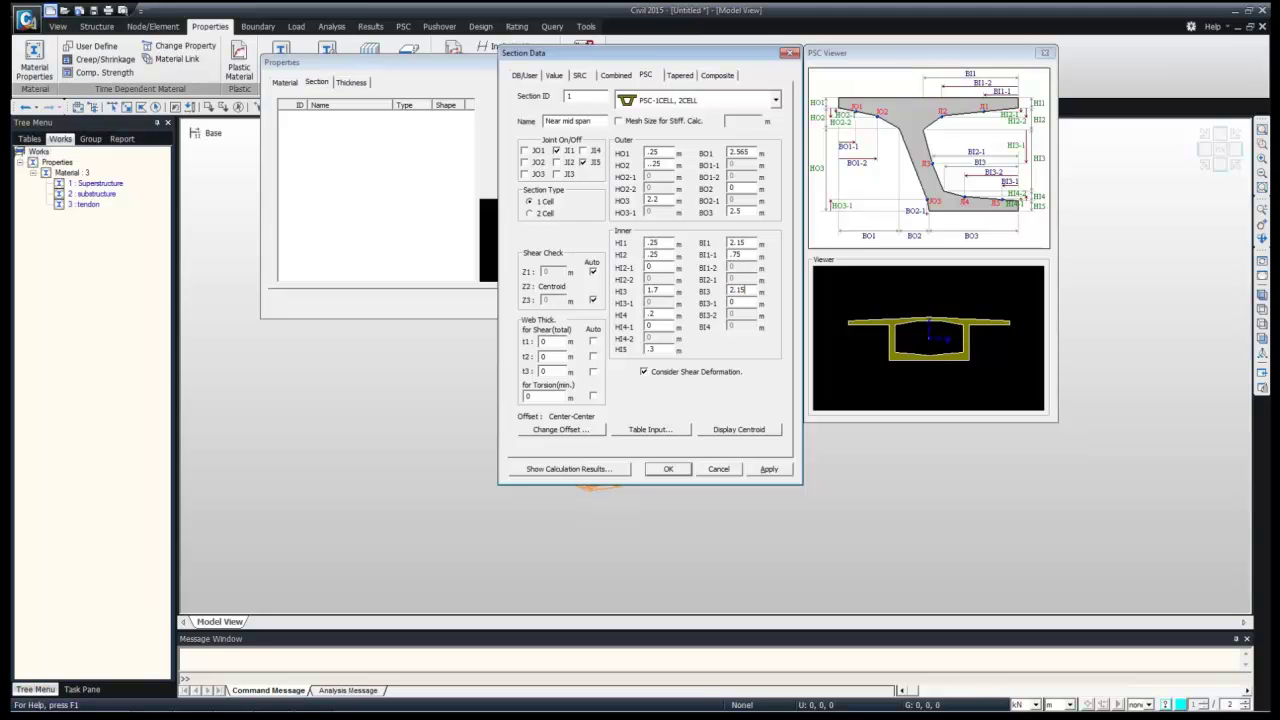
{"action": "key", "text": "Tab"}
{"action": "type", "text": "1.95"}
Make the shear and torsion web thicknesses automatic, review the calculated section properties, and add the Near mid span section
{"action": "left_click", "coordinate": [593, 342]}
{"action": "left_click", "coordinate": [593, 357]}
{"action": "left_click", "coordinate": [593, 371]}
{"action": "left_click", "coordinate": [593, 396]}
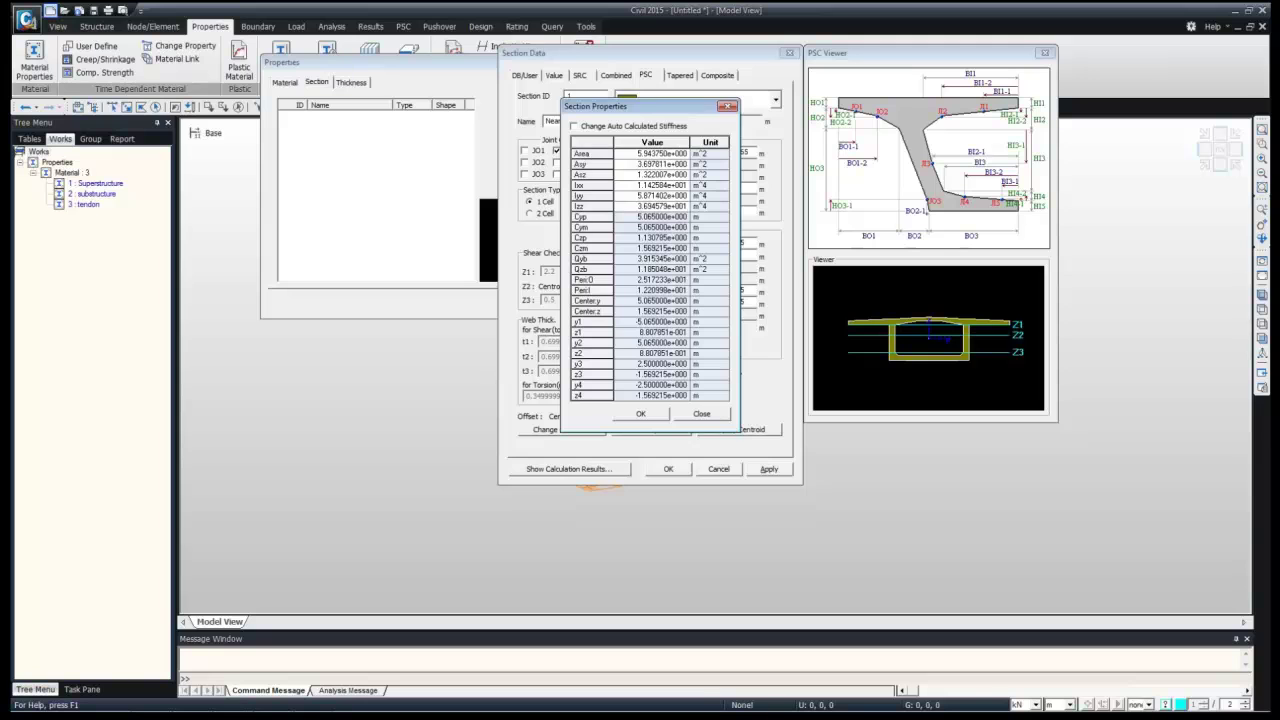
{"action": "key", "text": "Escape"}
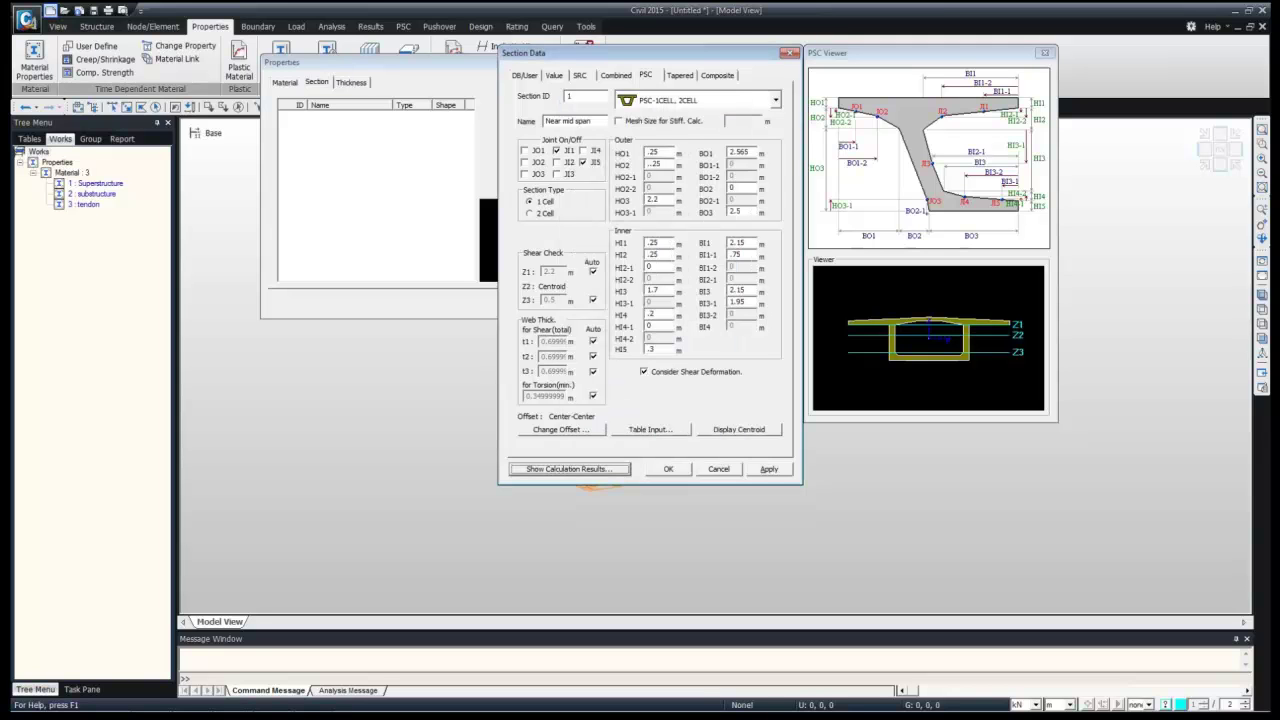
{"action": "left_click", "coordinate": [769, 469]}
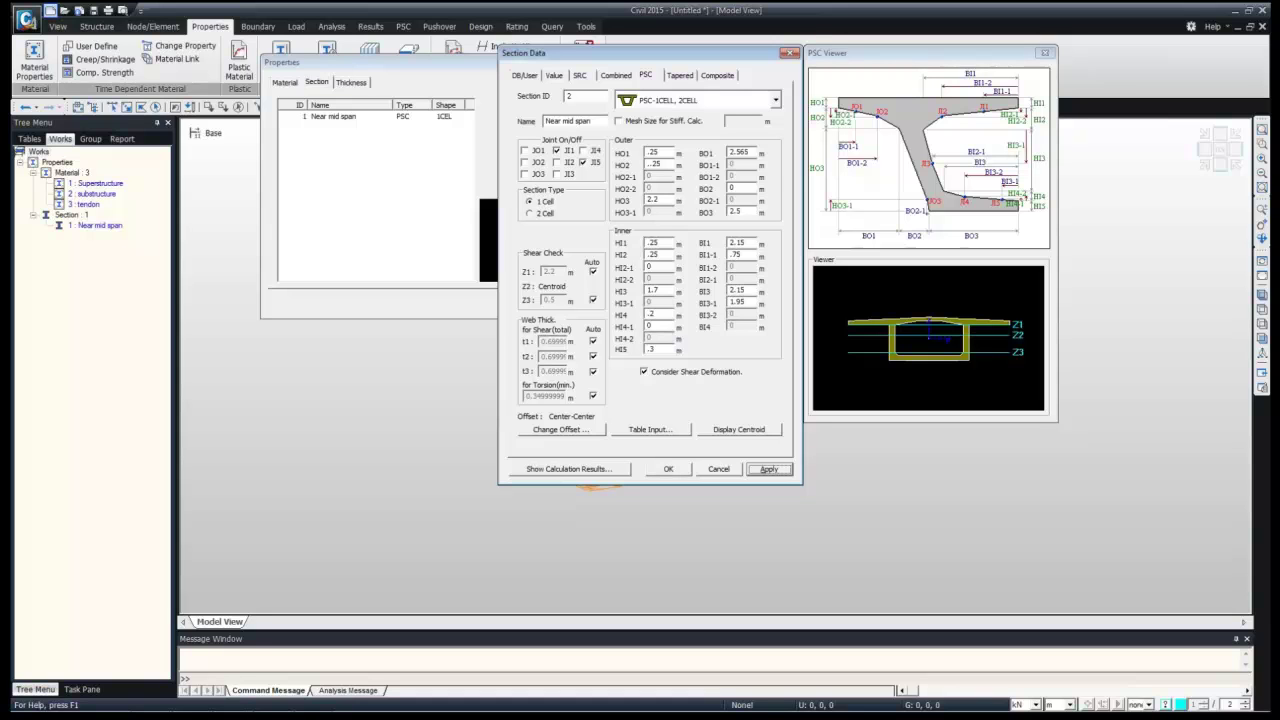
Name section 2 "Near int pier" and set its outer height HO3 to 4.2 m
{"action": "double_click", "coordinate": [584, 121]}
{"action": "key", "text": "BackSpace"}
{"action": "key", "text": "BackSpace"}
{"action": "key", "text": "BackSpace"}
{"action": "key", "text": "BackSpace"}
{"action": "key", "text": "BackSpace"}
{"action": "type", "text": "int per"}
{"action": "double_click", "coordinate": [654, 164]}
{"action": "key", "text": "Tab"}
{"action": "type", "text": "4.2"}
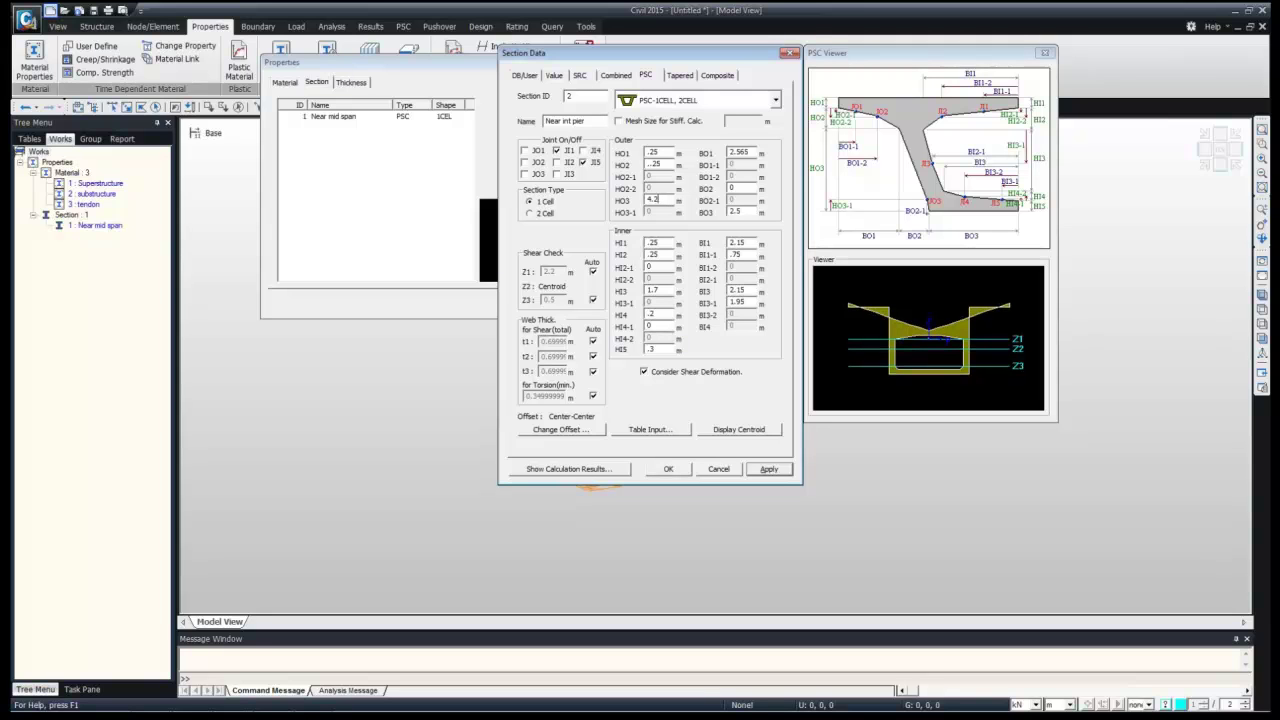
Set the pier section's inner heights HI3 to 3.4 m and HI5 to 0.6 m
{"action": "key", "text": "Tab"}
{"action": "key", "text": "Tab"}
{"action": "key", "text": "Tab"}
{"action": "key", "text": "Tab"}
{"action": "key", "text": "Tab"}
{"action": "key", "text": "Tab"}
{"action": "key", "text": "Tab"}
{"action": "type", "text": "3.4"}
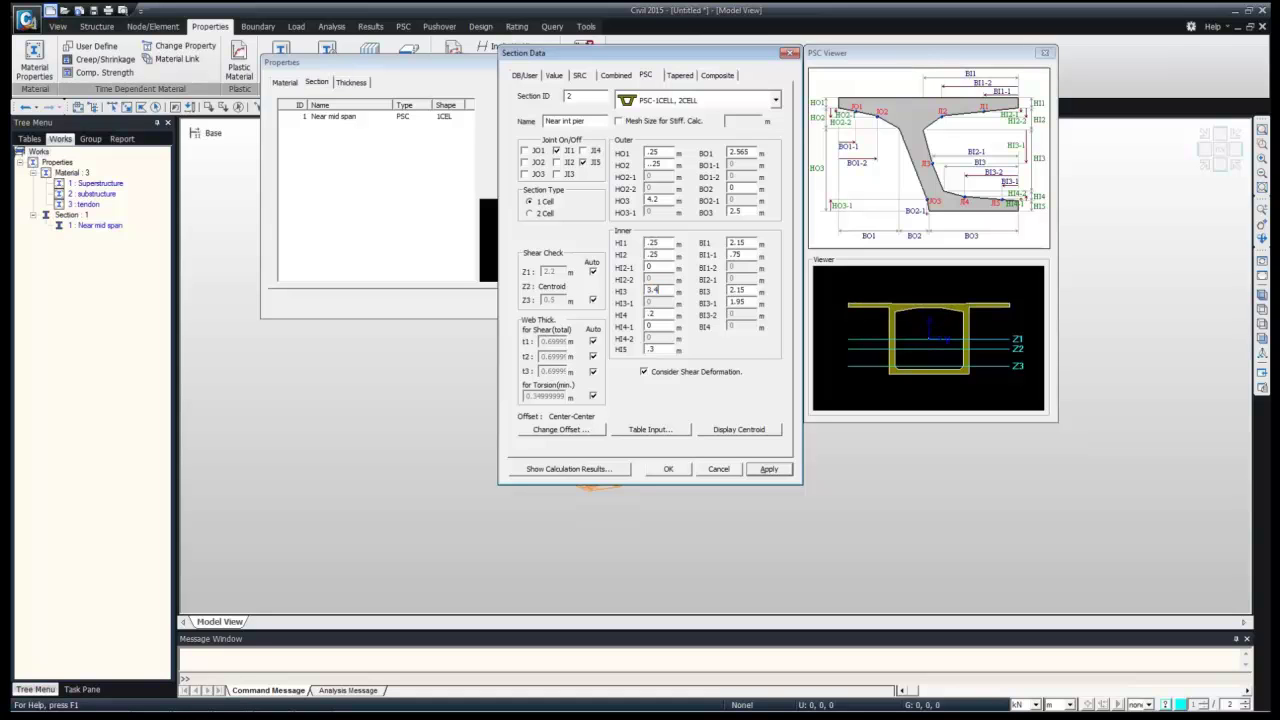
{"action": "key", "text": "Tab"}
{"action": "key", "text": "Tab"}
{"action": "key", "text": "Tab"}
{"action": "type", "text": ".6"}
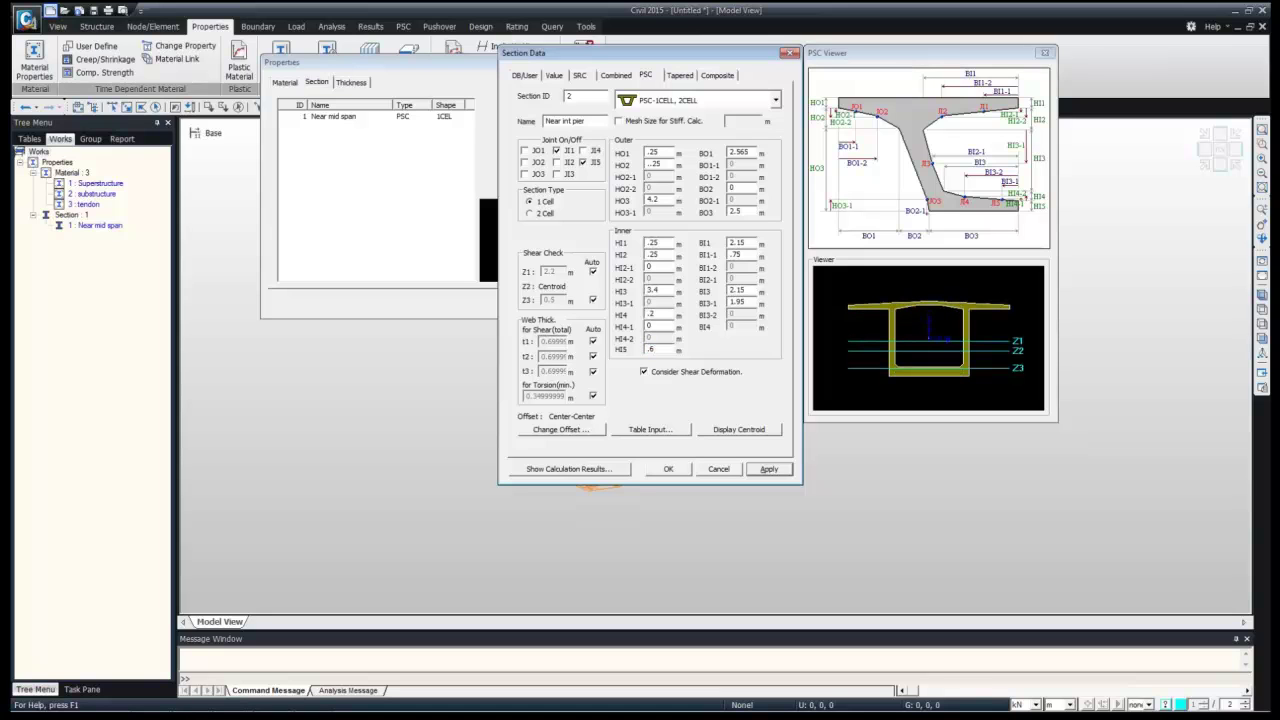
Set the pier section's inner widths BI1 and BI3 to 2 m and BI3-1 to 1.8 m, and add the section
{"action": "key", "text": "Tab"}
{"action": "type", "text": "2"}
{"action": "key", "text": "Tab"}
{"action": "key", "text": "Tab"}
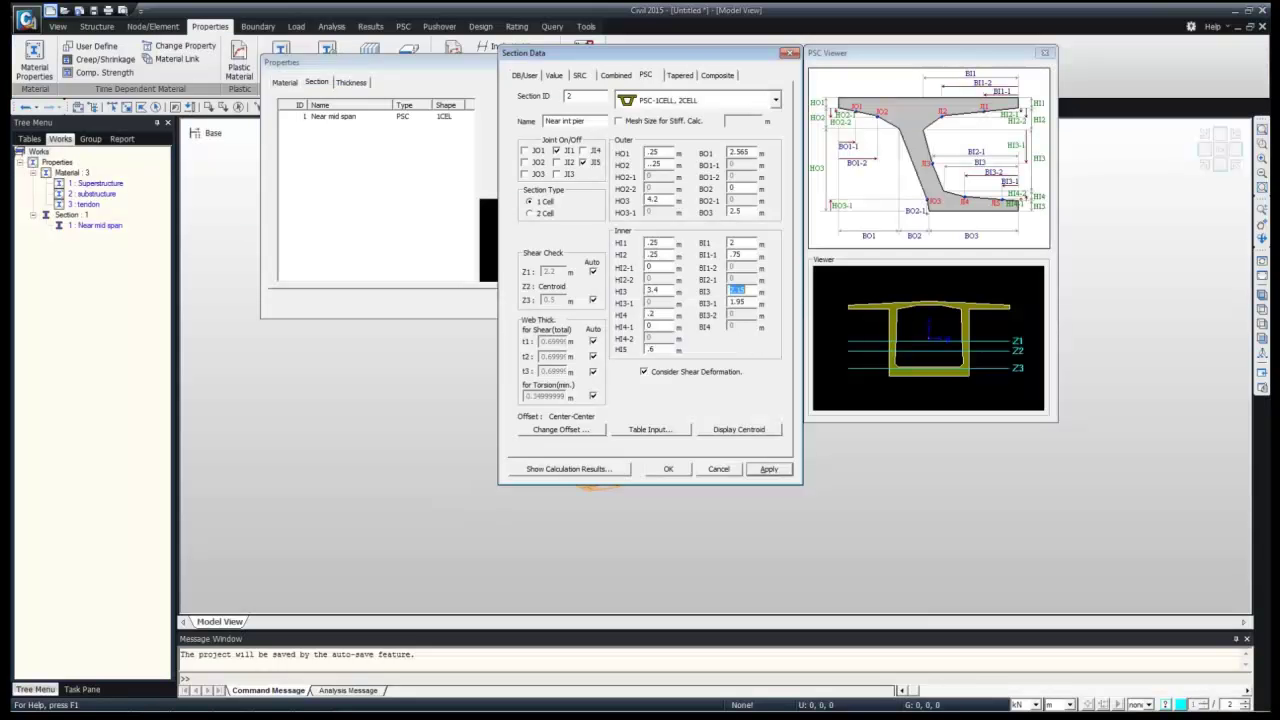
{"action": "type", "text": "2"}
{"action": "key", "text": "Tab"}
{"action": "type", "text": "1.8"}
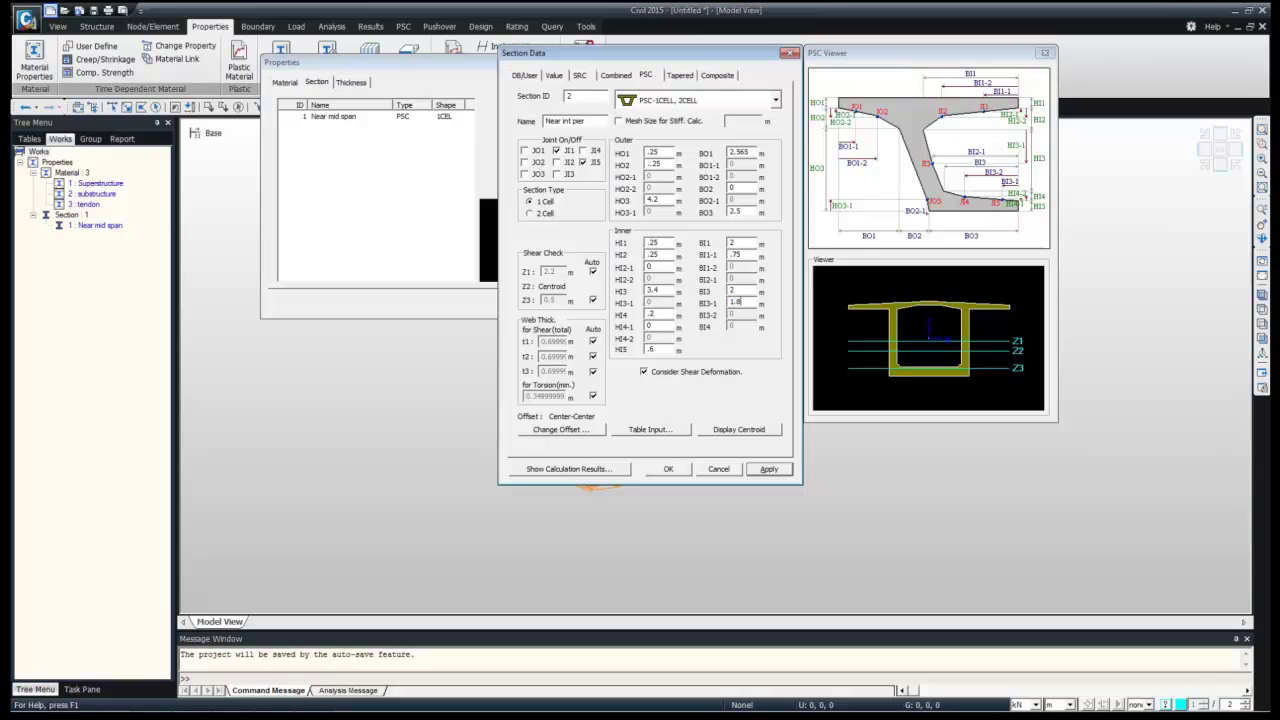
{"action": "key", "text": "Return"}
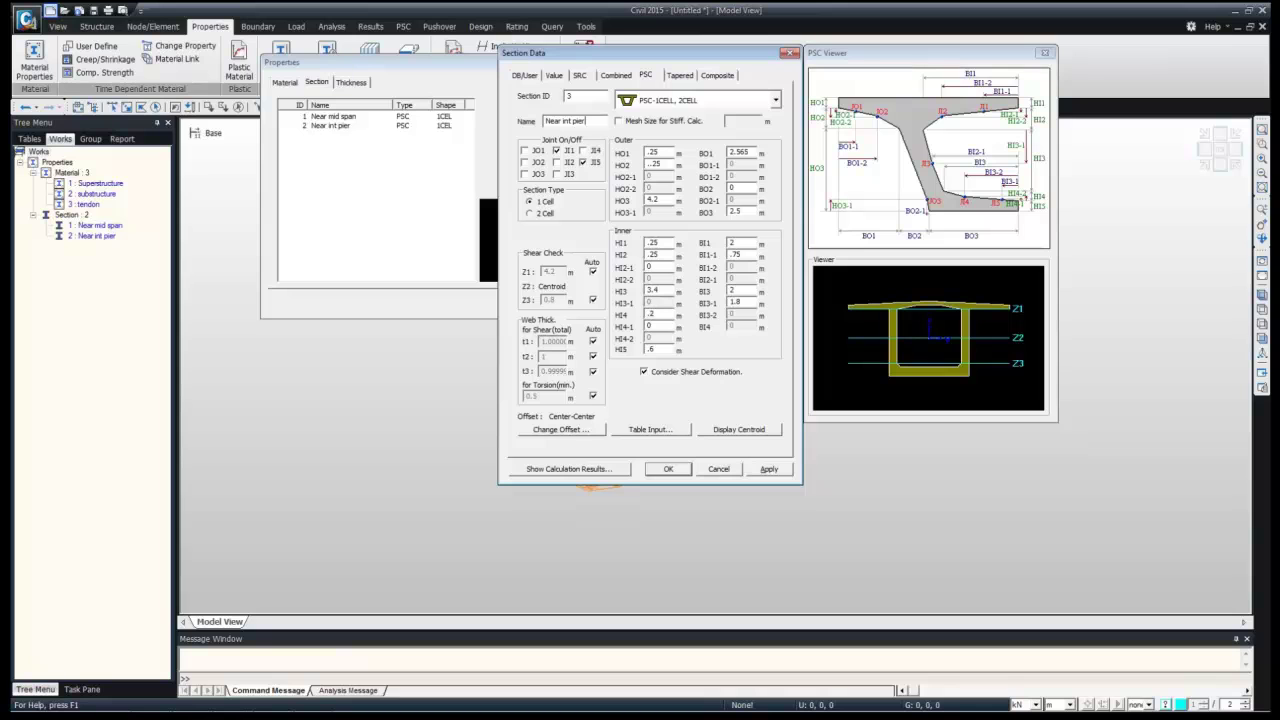
Name section 3 "Int diaphram" and set its inner height HI1 to 1.6 m
{"action": "left_click_drag", "start_coordinate": [587, 121], "coordinate": [545, 121]}
{"action": "type", "text": "Int diaphragm"}
{"action": "double_click", "coordinate": [652, 152]}
{"action": "key", "text": "Tab"}
{"action": "key", "text": "Tab"}
{"action": "key", "text": "Tab"}
{"action": "key", "text": "Tab"}
{"action": "key", "text": "Tab"}
{"action": "key", "text": "Tab"}
{"action": "type", "text": "1."}
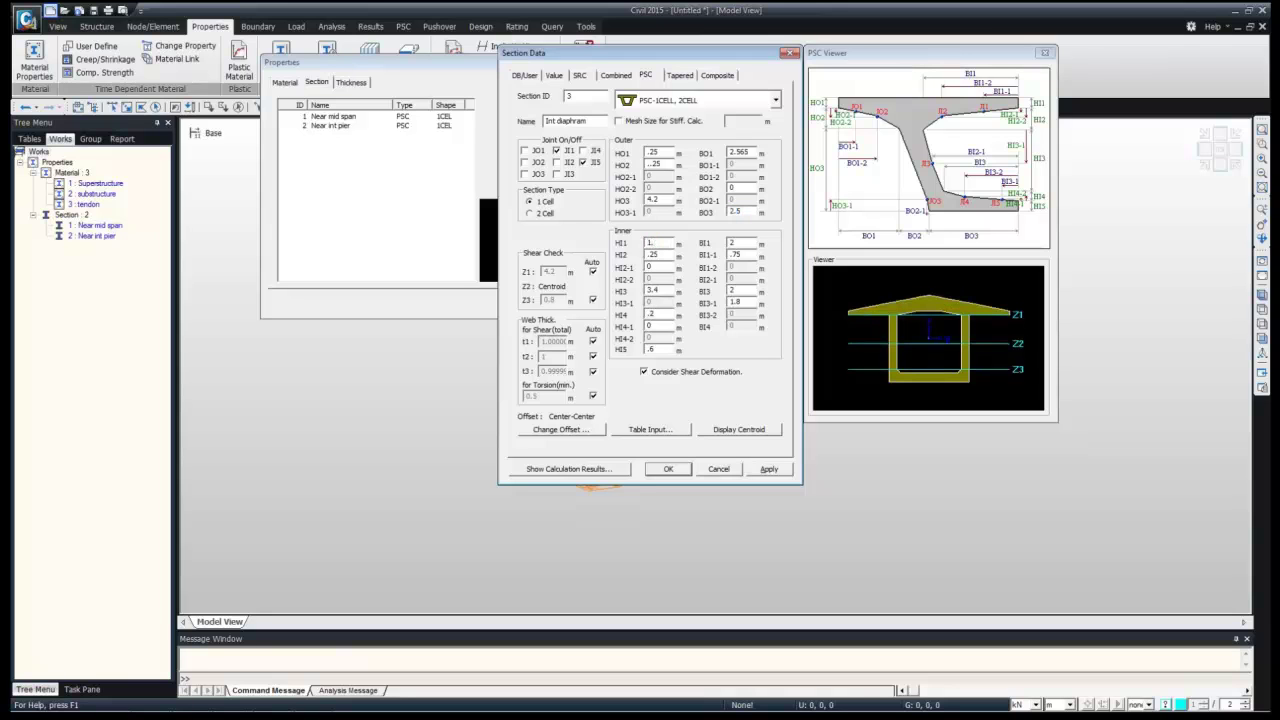
{"action": "type", "text": "6"}
Set the intermediate diaphragm's inner heights HI2 to 0.15, HI3 to 1.2, HI4 to 0.15 and HI5 to 1.6 m
{"action": "key", "text": "Tab"}
{"action": "type", "text": ".15"}
{"action": "key", "text": "Tab"}
{"action": "key", "text": "Tab"}
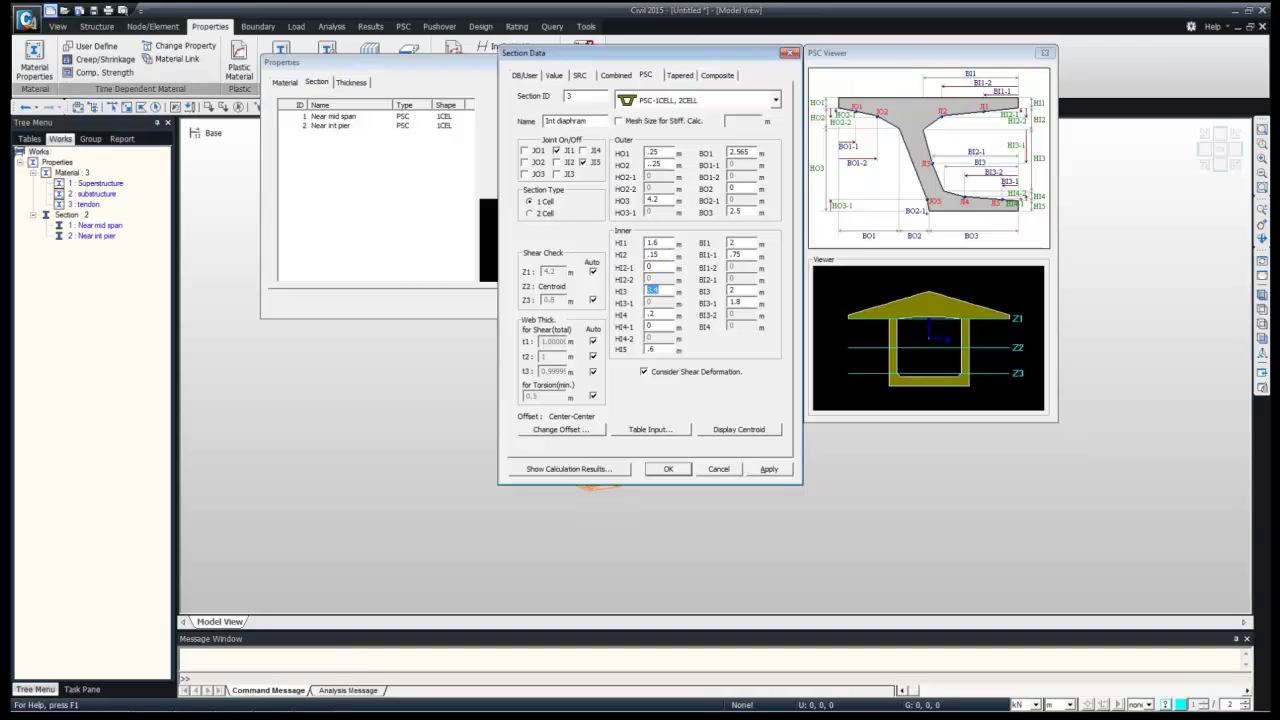
{"action": "type", "text": "1.2"}
{"action": "key", "text": "Tab"}
{"action": "type", "text": ".15"}
{"action": "key", "text": "Tab"}
{"action": "type", "text": "1.6"}
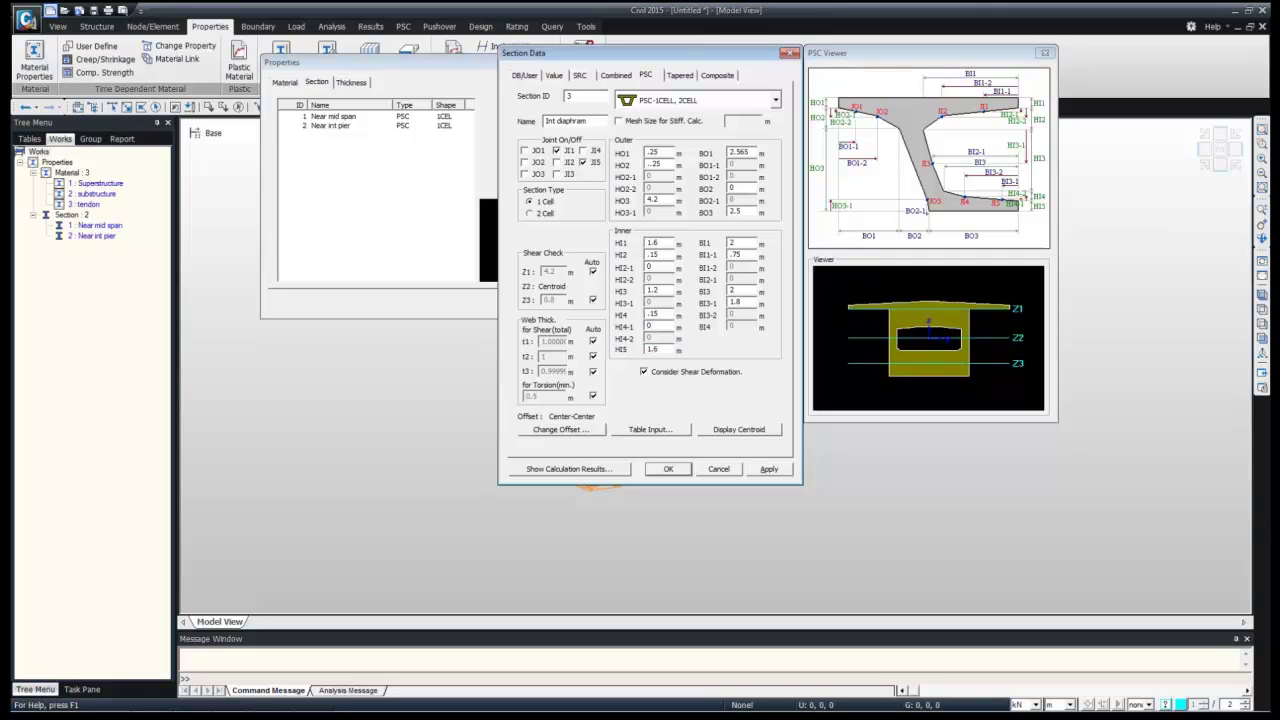
Set the intermediate diaphragm's inner widths BI1 and BI3 to 0.75 m and BI1-1 and BI3-1 to 0.6 m, and add the section
{"action": "key", "text": "Tab"}
{"action": "type", "text": ".75"}
{"action": "key", "text": "Tab"}
{"action": "type", "text": ".6"}
{"action": "key", "text": "Tab"}
{"action": "type", "text": ".75"}
{"action": "key", "text": "Tab"}
{"action": "type", "text": ".6"}
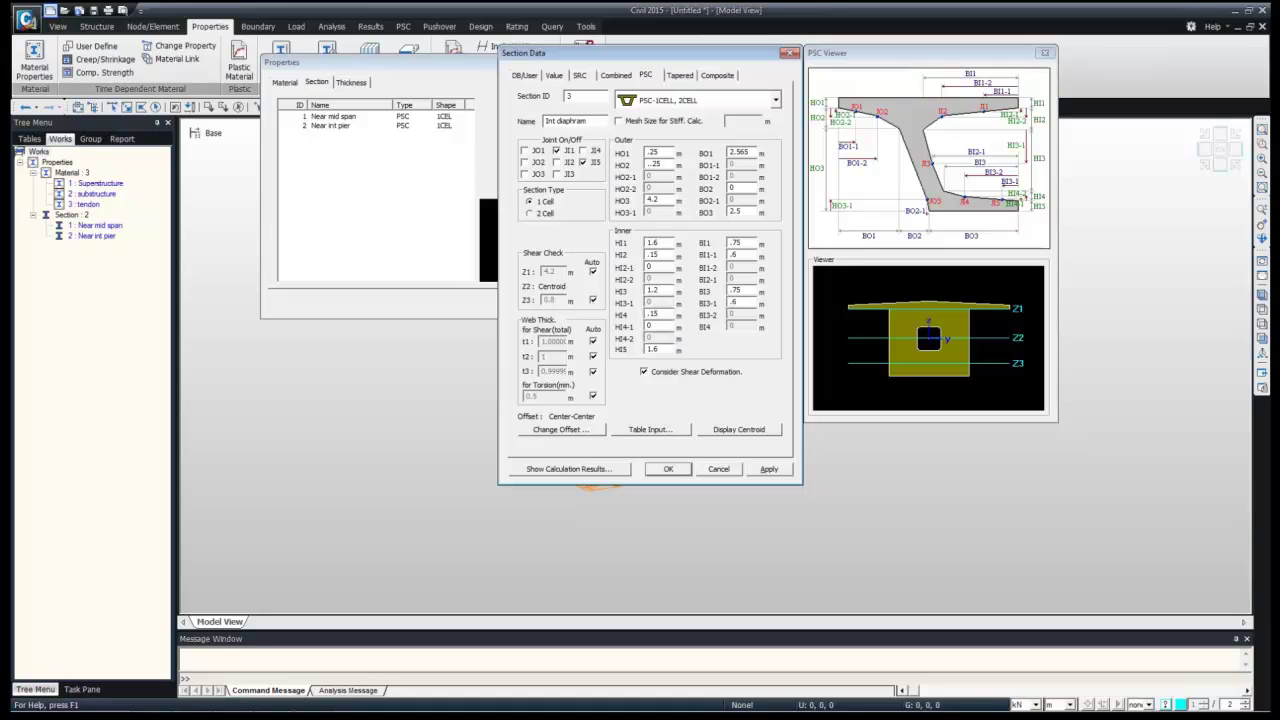
{"action": "left_click", "coordinate": [769, 469]}
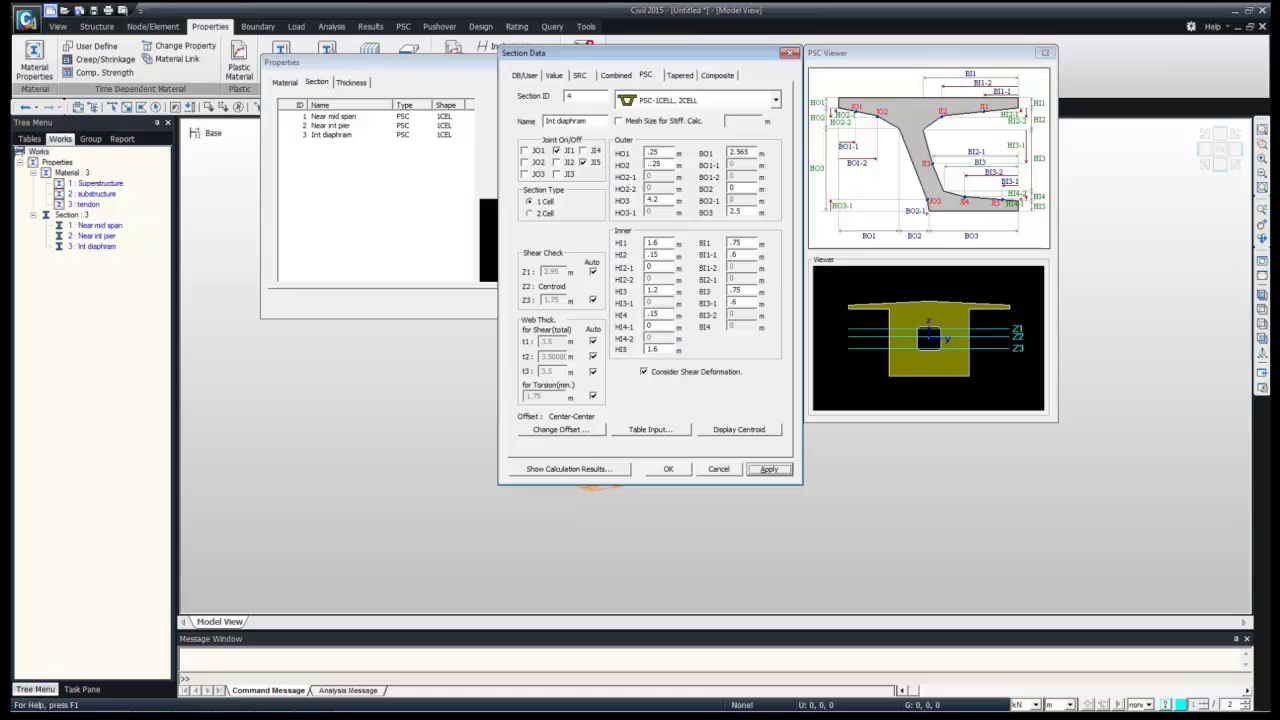
Name section 4 "end diaphram" and set its outer height HO3 to 2.2 m
{"action": "double_click", "coordinate": [551, 121]}
{"action": "type", "text": "end"}
{"action": "double_click", "coordinate": [653, 152]}
{"action": "key", "text": "Tab"}
{"action": "key", "text": "Tab"}
{"action": "type", "text": "2.2"}
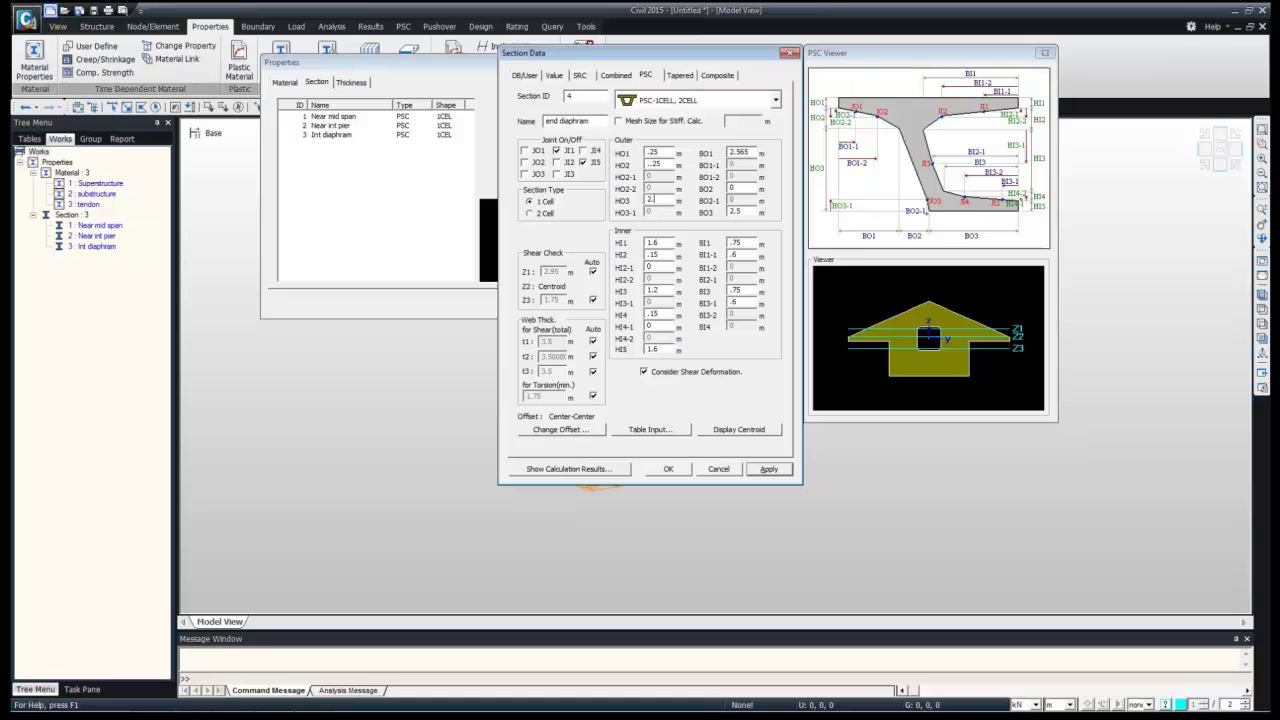
Set the end diaphragm's inner heights HI1 to 0.75 m, HI2 to 0.15 m and HI3 to 0.9 m
{"action": "key", "text": "Tab"}
{"action": "key", "text": "Tab"}
{"action": "key", "text": "Tab"}
{"action": "key", "text": "Tab"}
{"action": "key", "text": "Tab"}
{"action": "type", "text": ".75"}
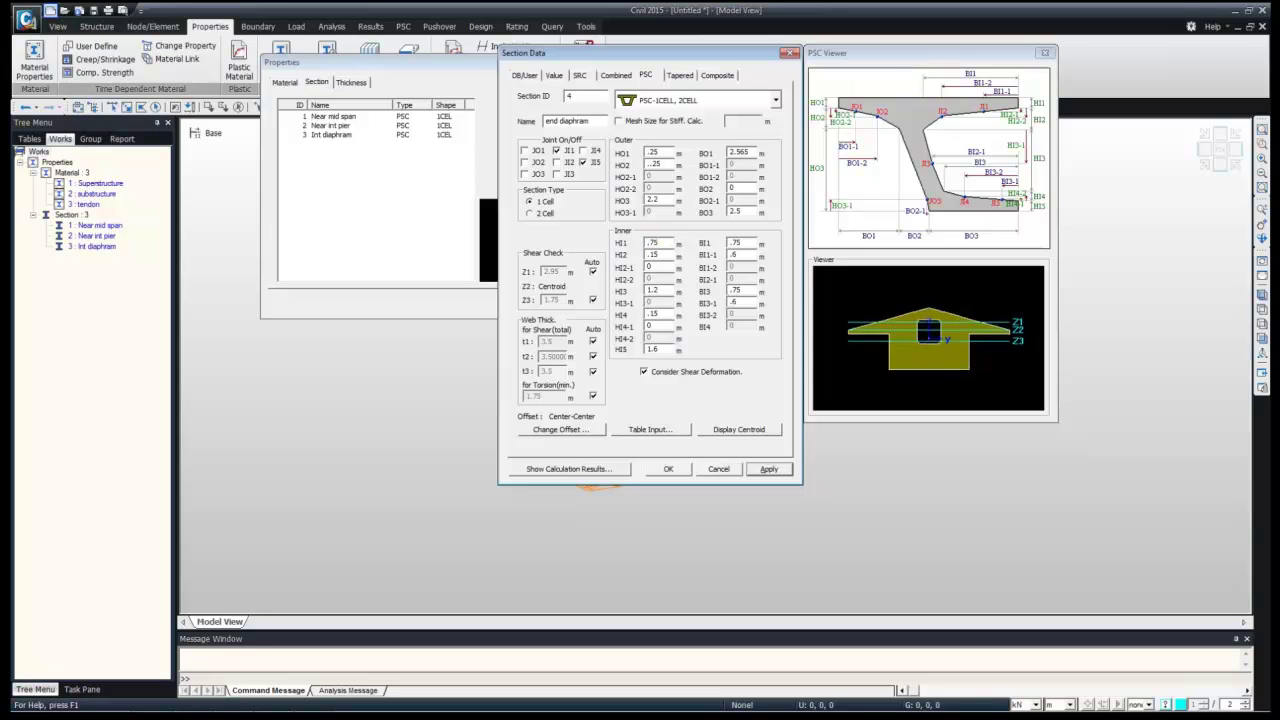
{"action": "key", "text": "Tab"}
{"action": "type", "text": ".15"}
{"action": "key", "text": "Tab"}
{"action": "key", "text": "Tab"}
{"action": "type", "text": ".9"}
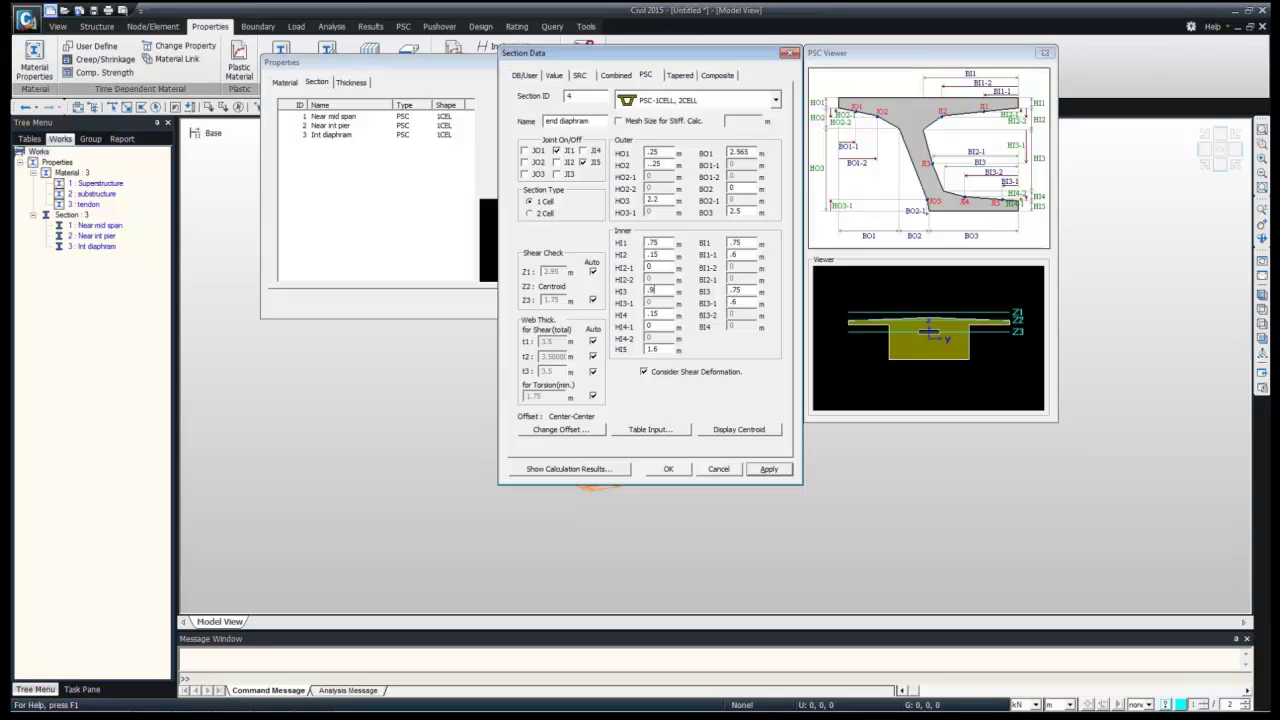
Set the end diaphragm's inner heights HI4 to 0.15 m and HI5 to 0.75 m, and add the section
{"action": "key", "text": "Tab"}
{"action": "type", "text": "."}
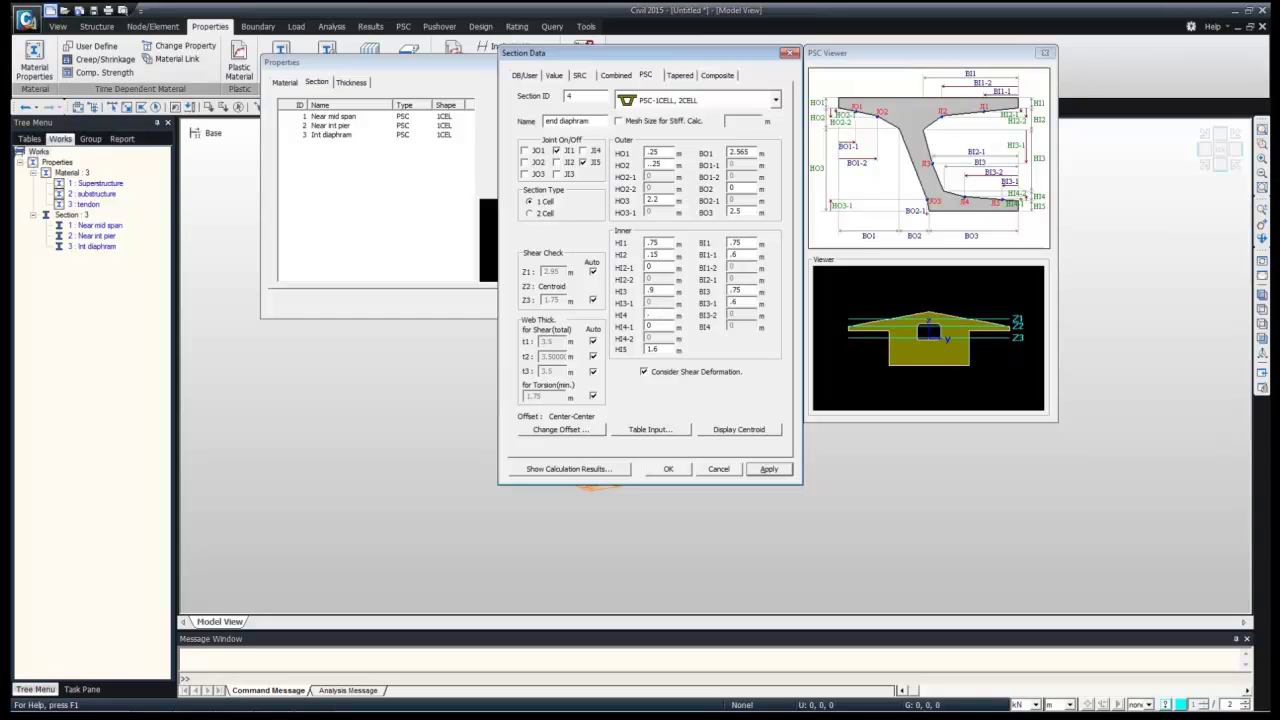
{"action": "type", "text": "15"}
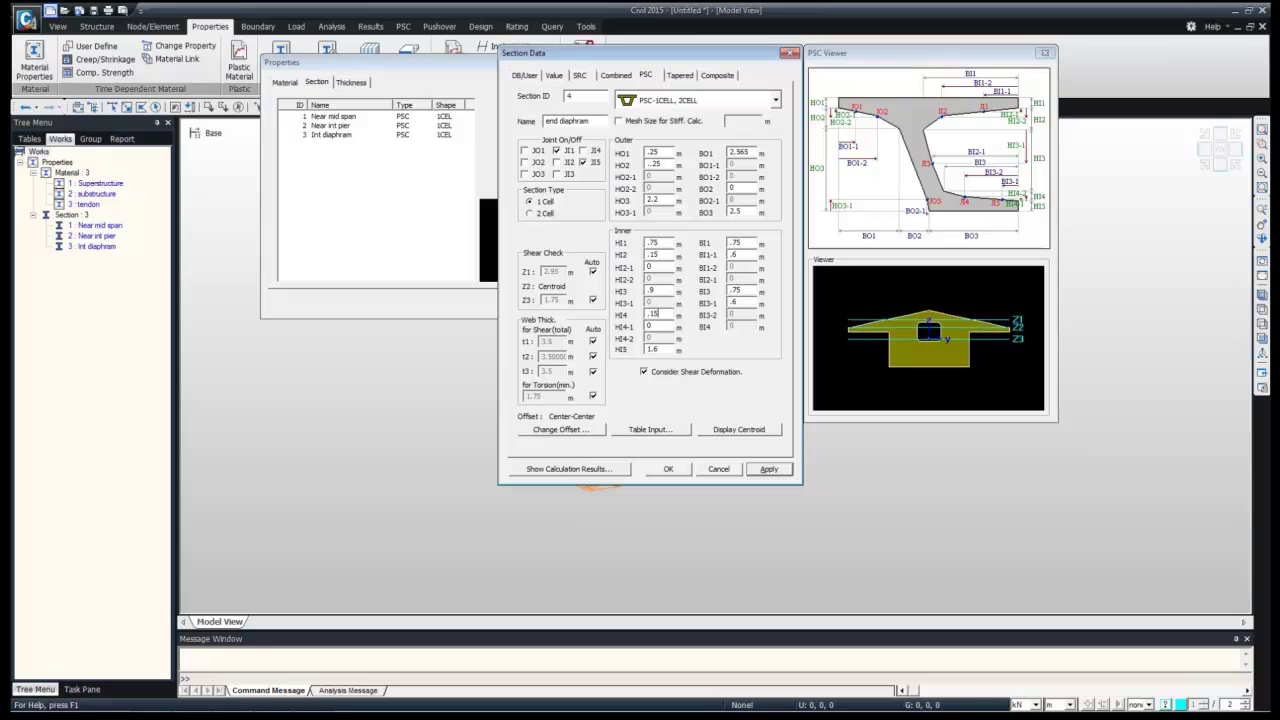
{"action": "key", "text": "Tab"}
{"action": "key", "text": "Tab"}
{"action": "type", "text": ".75"}
{"action": "key", "text": "Tab"}
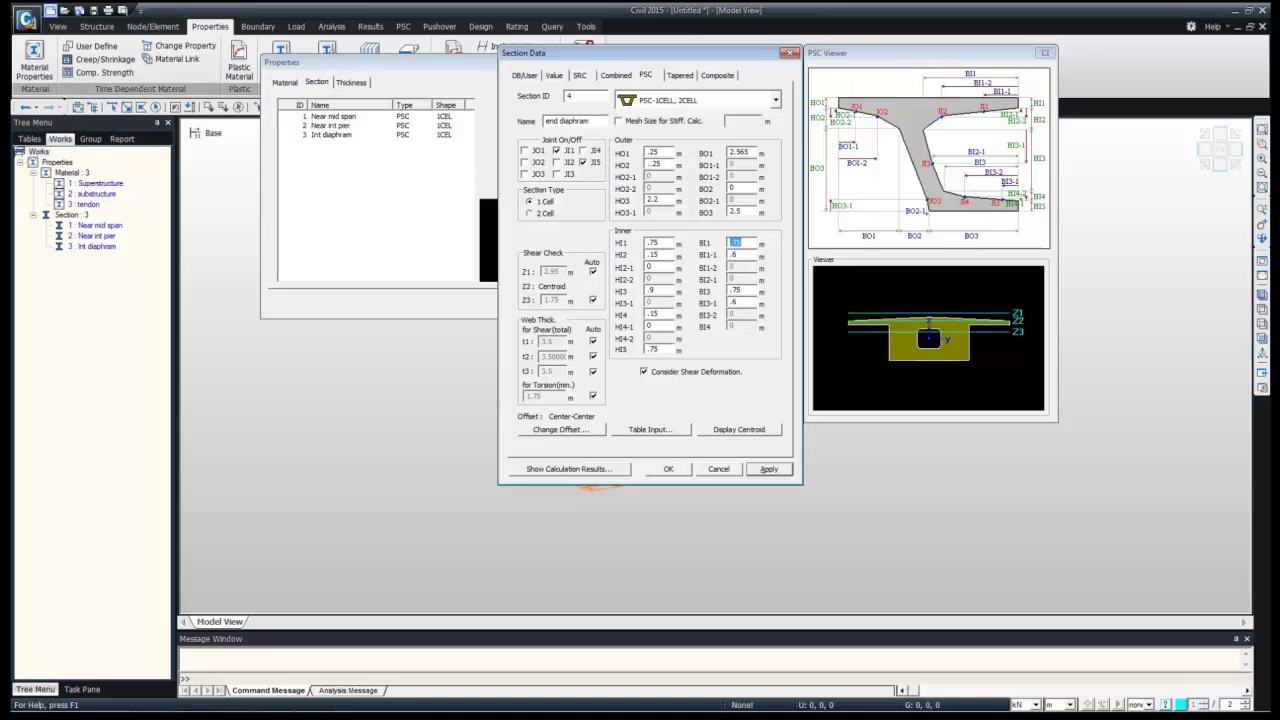
{"action": "key", "text": "Tab"}
{"action": "key", "text": "Tab"}
{"action": "key", "text": "Tab"}
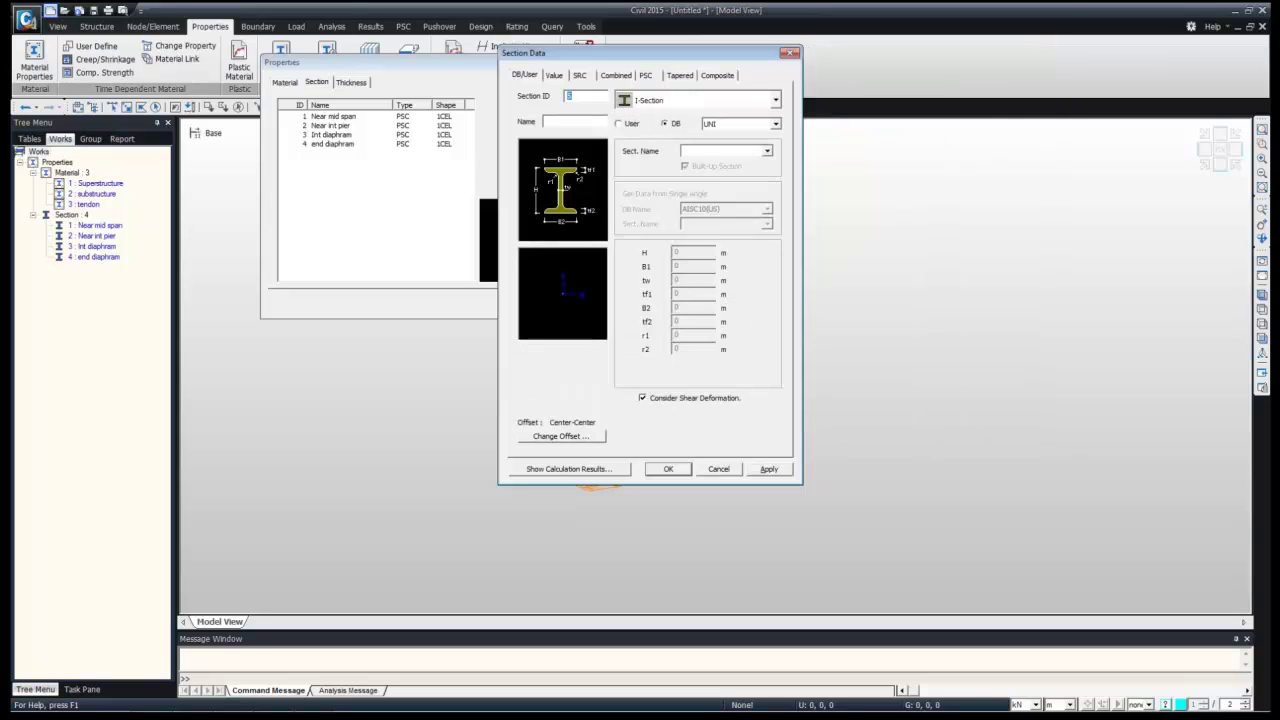
Add section 5 "pier" as a user-defined Solid Round with a diameter of 5 m and close the section properties
{"action": "left_click", "coordinate": [775, 100]}
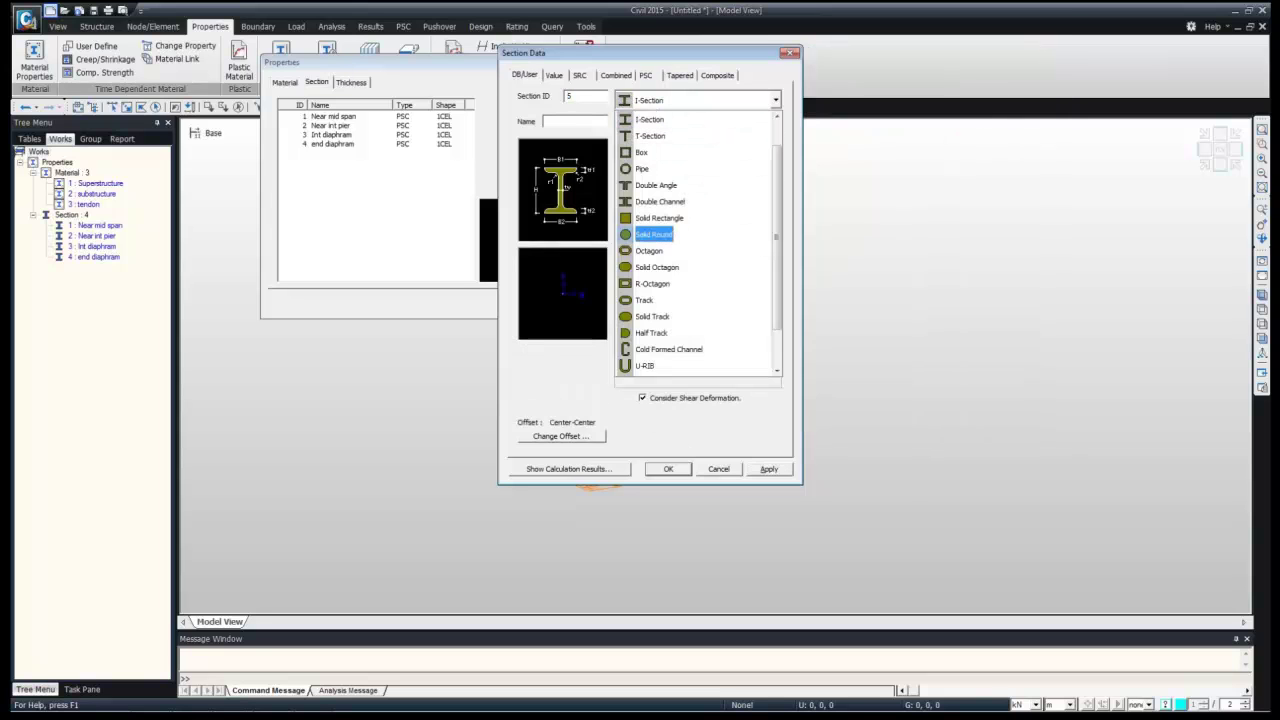
{"action": "left_click", "coordinate": [653, 234]}
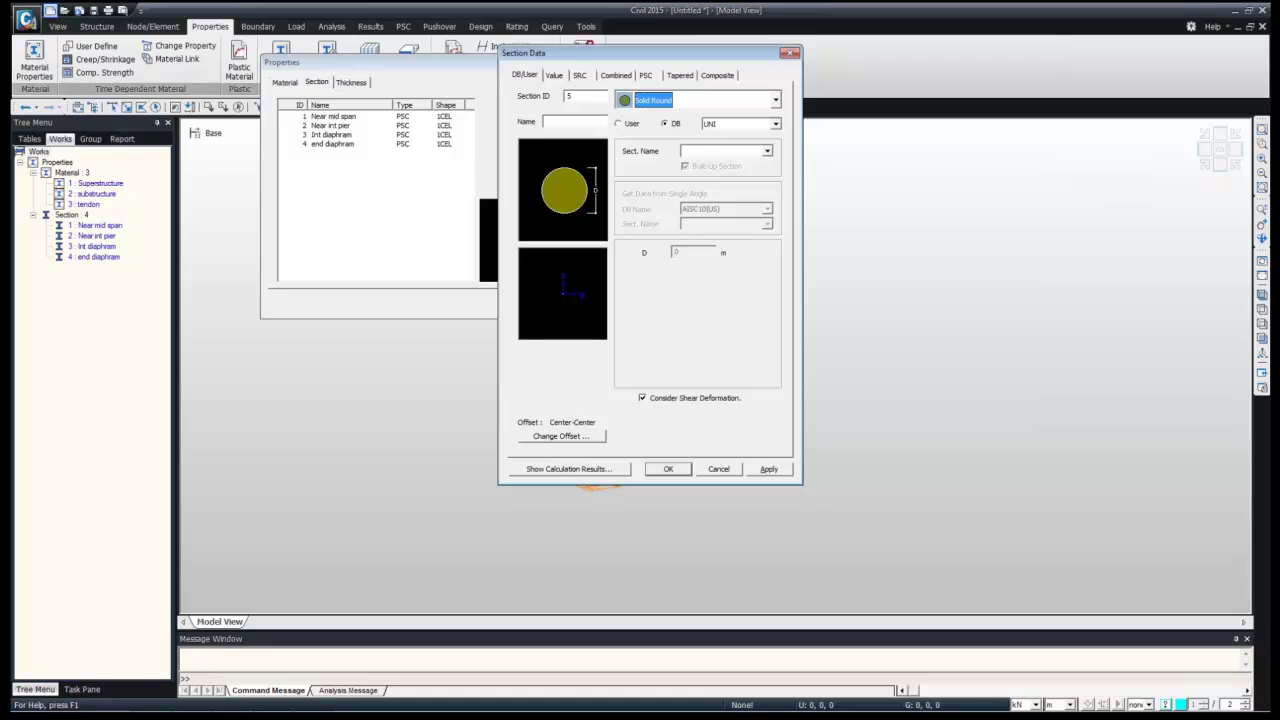
{"action": "left_click", "coordinate": [627, 124]}
{"action": "left_click", "coordinate": [573, 121]}
{"action": "type", "text": "pier"}
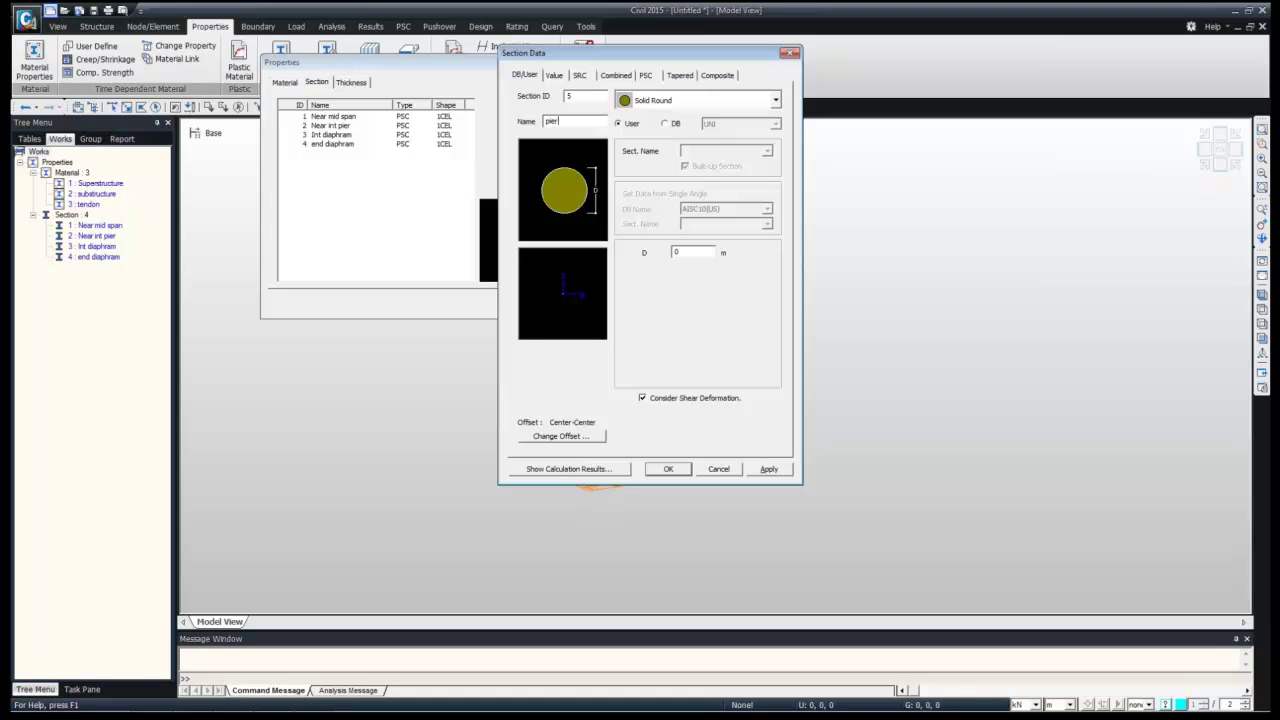
{"action": "key", "text": "Tab"}
{"action": "type", "text": "5"}
{"action": "key", "text": "Return"}
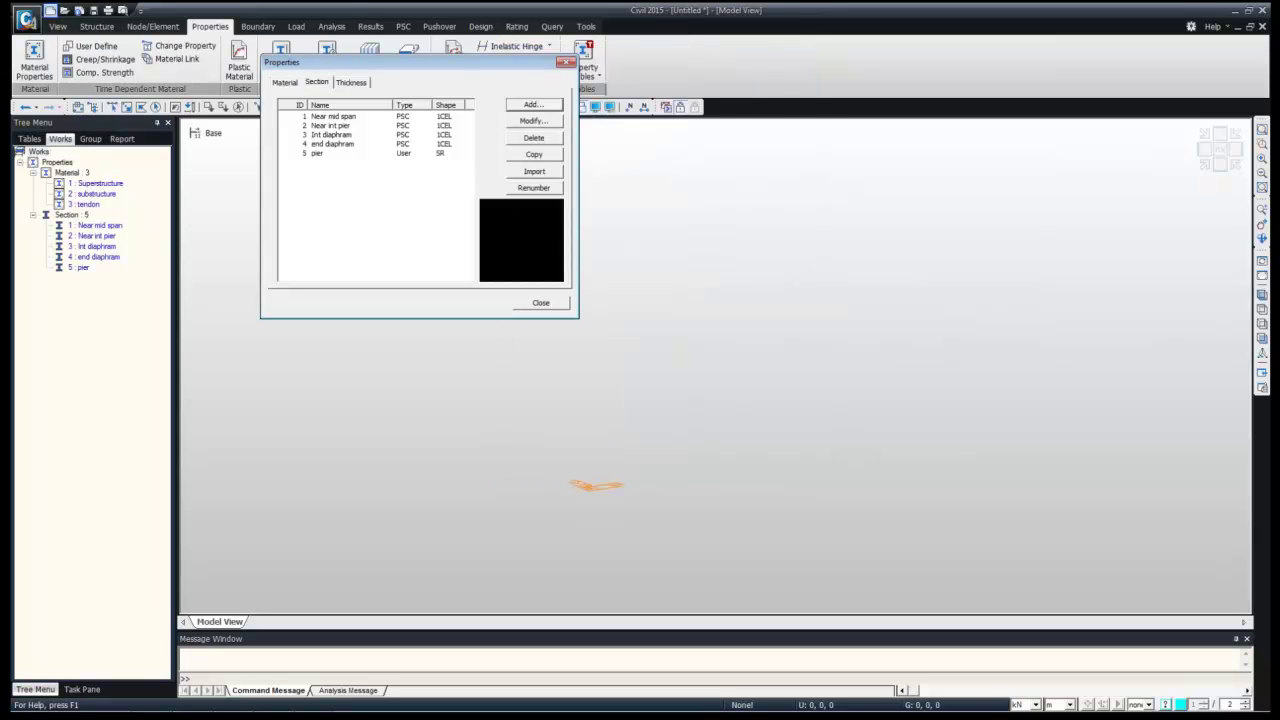
{"action": "left_click", "coordinate": [540, 302]}
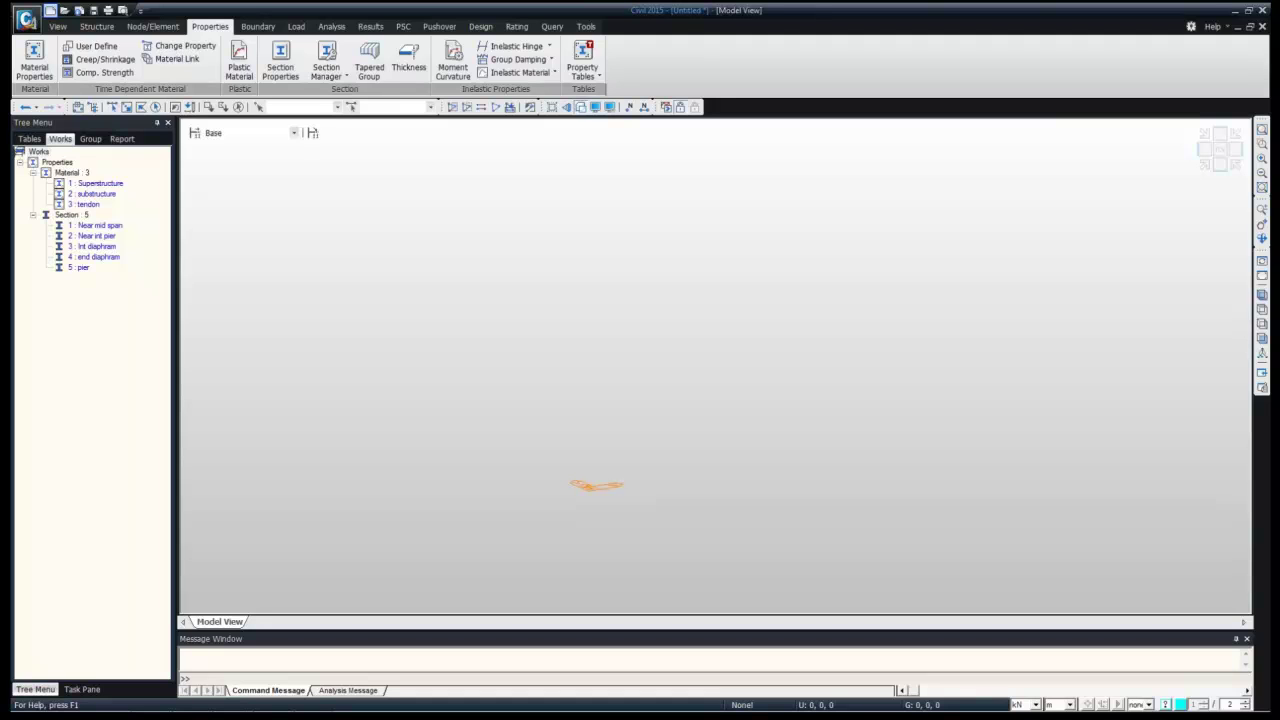
Look over the superstructure and substructure materials in the Works tree and inspect the Nodes structure table
{"action": "left_click", "coordinate": [39, 152]}
{"action": "left_click", "coordinate": [96, 183]}
{"action": "left_click", "coordinate": [93, 194]}
{"action": "left_click", "coordinate": [96, 183]}
{"action": "left_click", "coordinate": [93, 194]}
{"action": "left_click", "coordinate": [29, 139]}
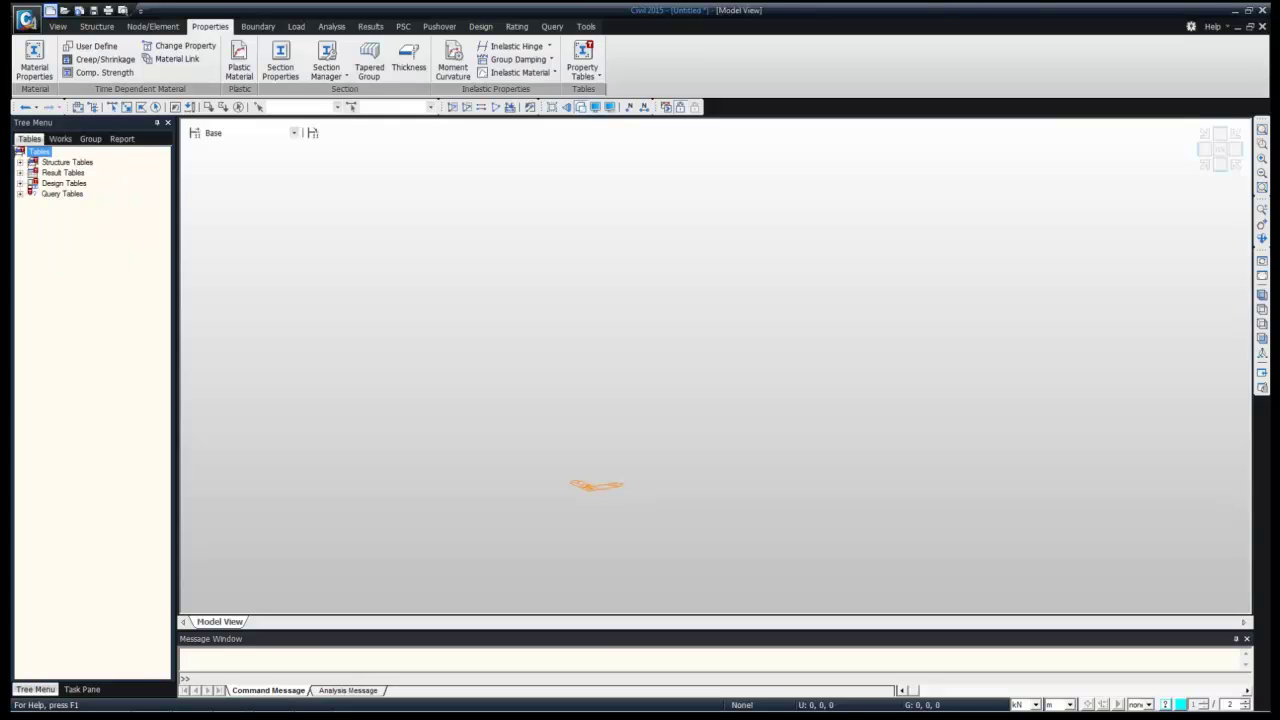
{"action": "double_click", "coordinate": [67, 162]}
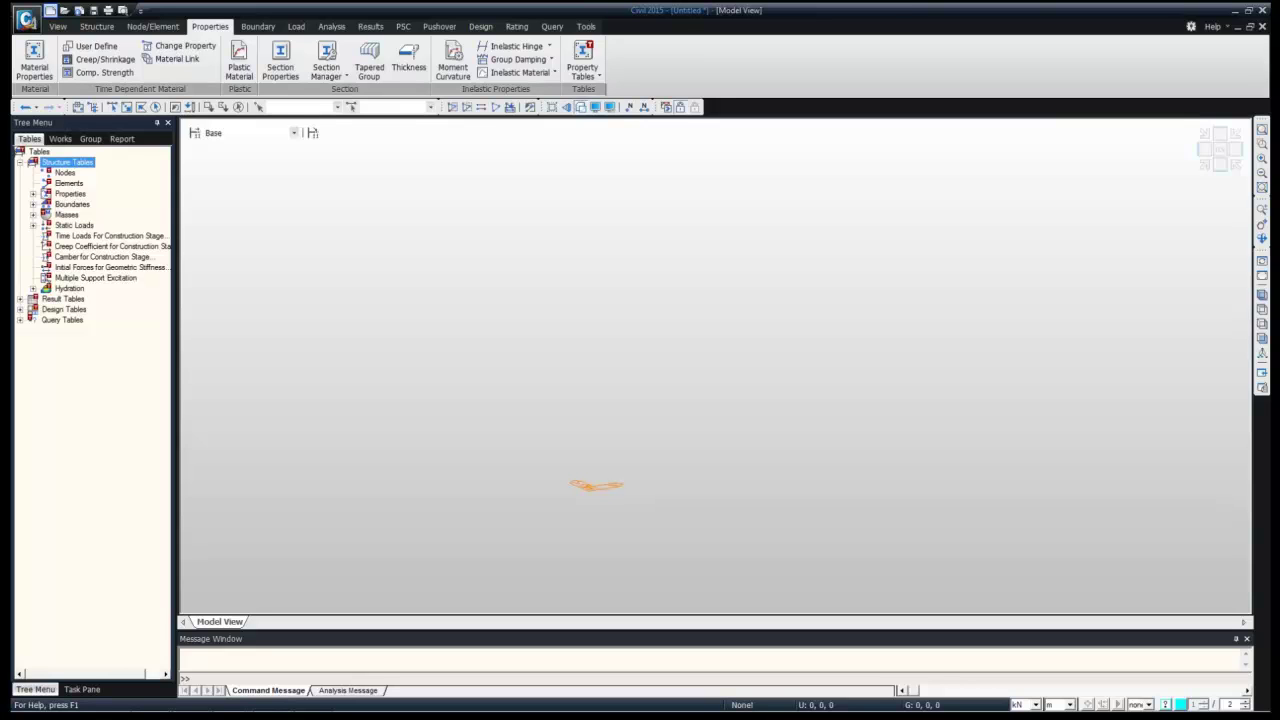
{"action": "double_click", "coordinate": [65, 173]}
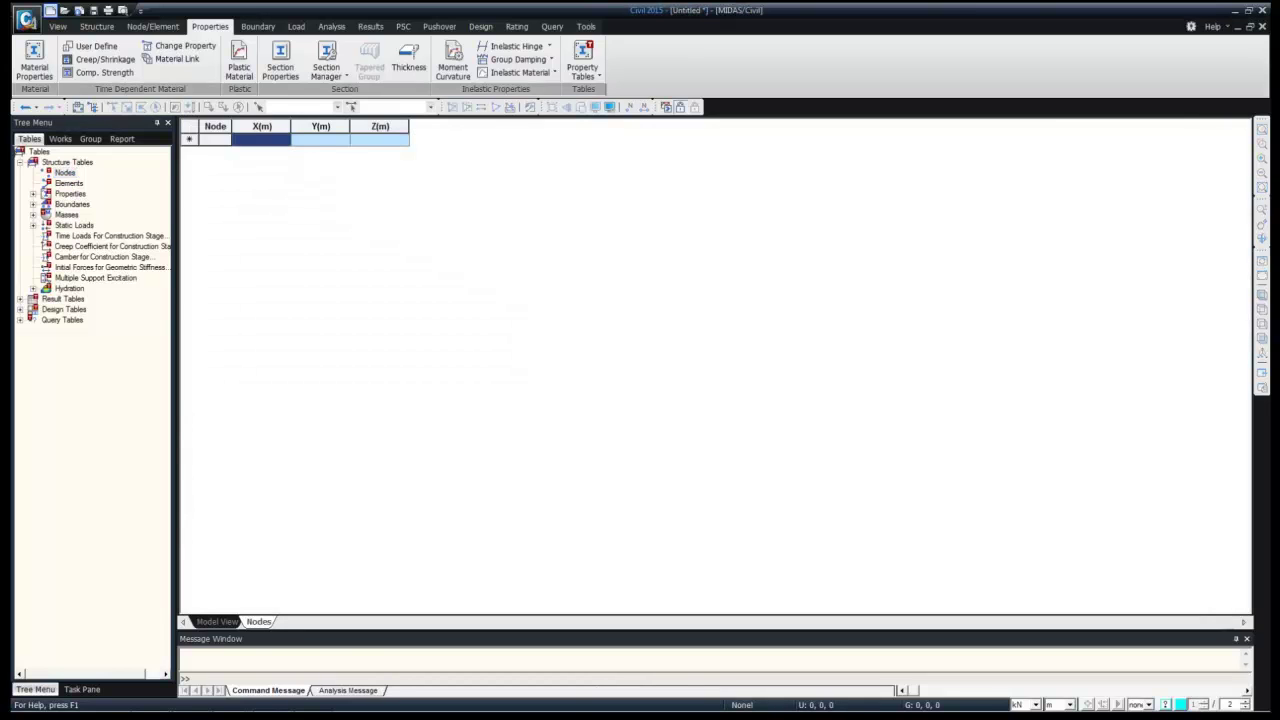
{"action": "left_click", "coordinate": [217, 622]}
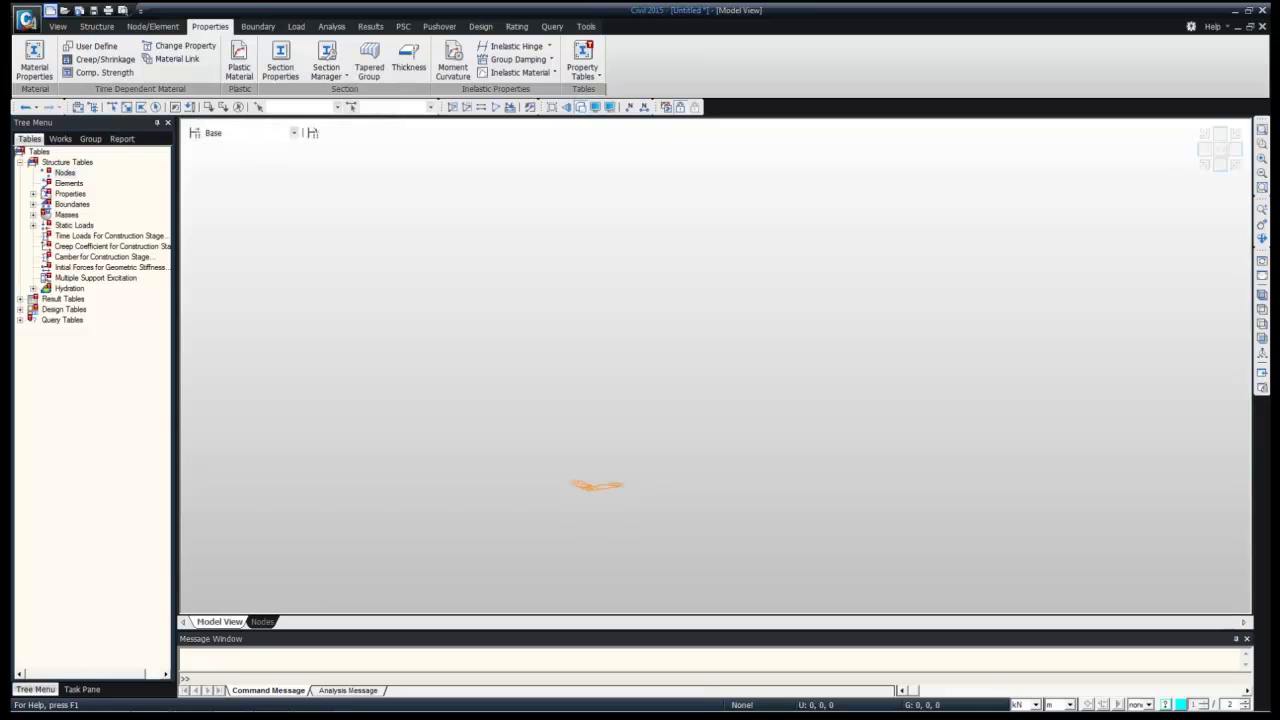
Look through the Works, Group and Report trees of the model
{"action": "left_click", "coordinate": [60, 139]}
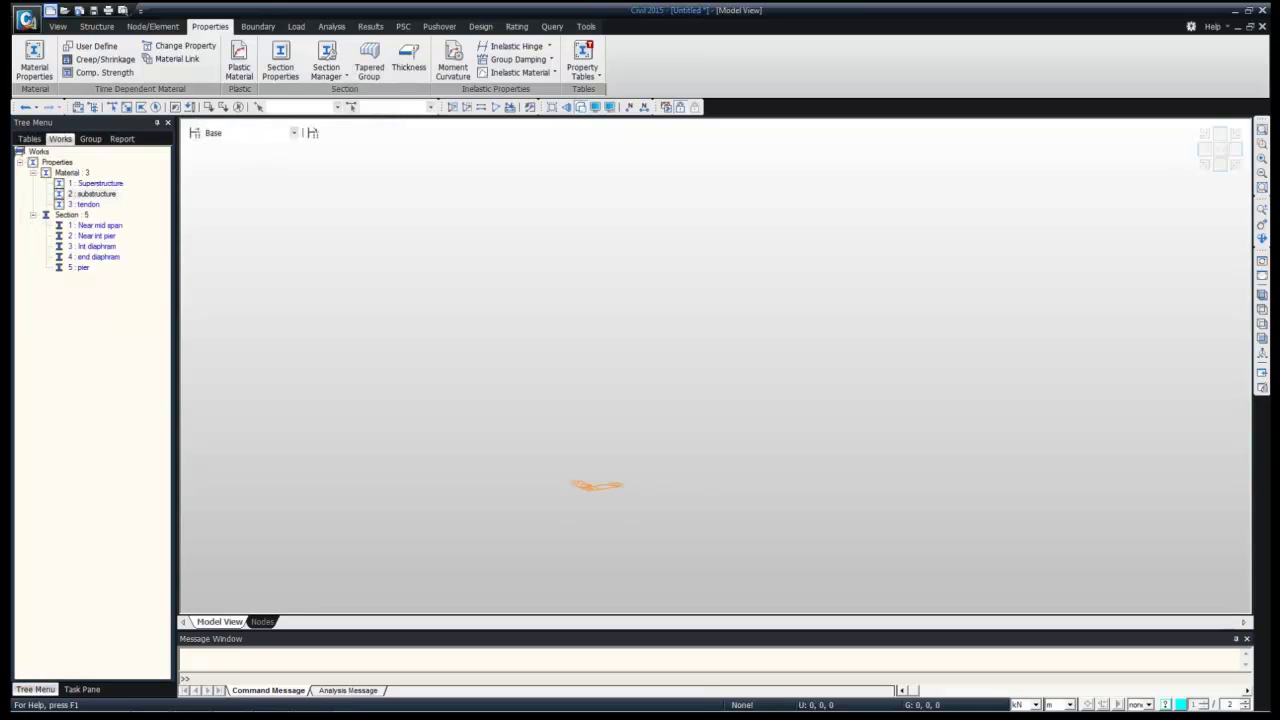
{"action": "left_click", "coordinate": [90, 139]}
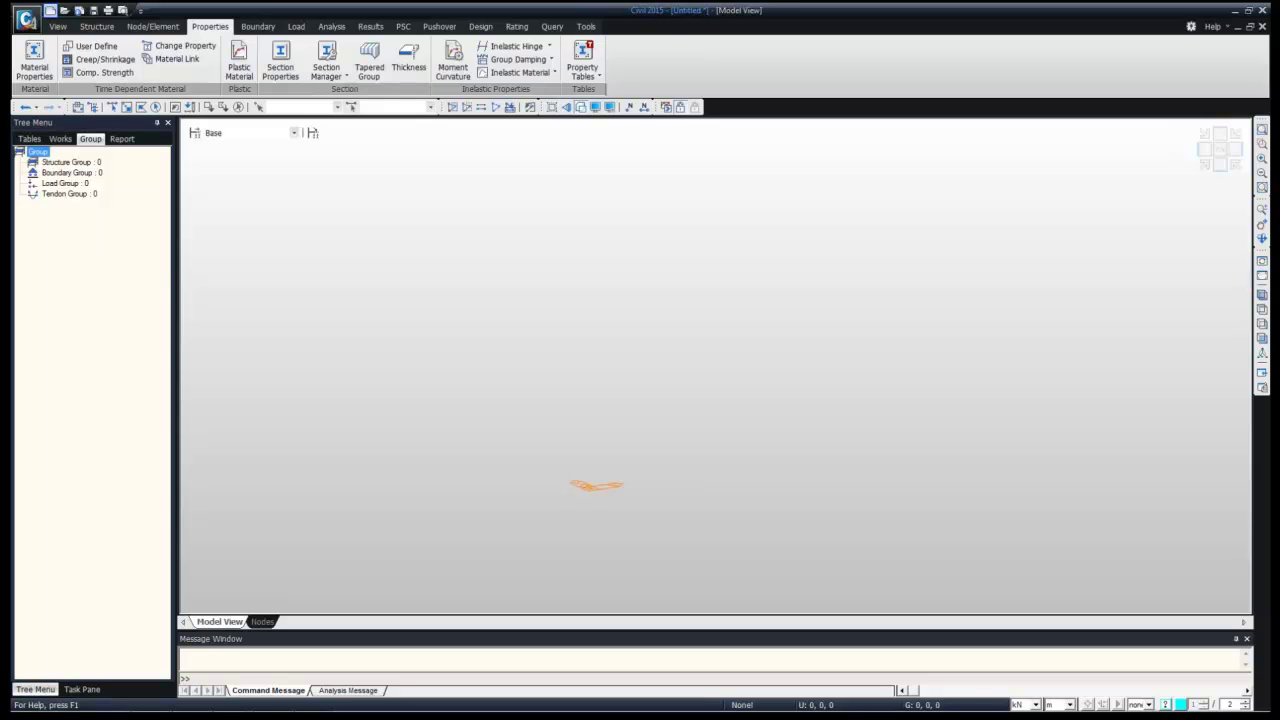
{"action": "left_click", "coordinate": [122, 139]}
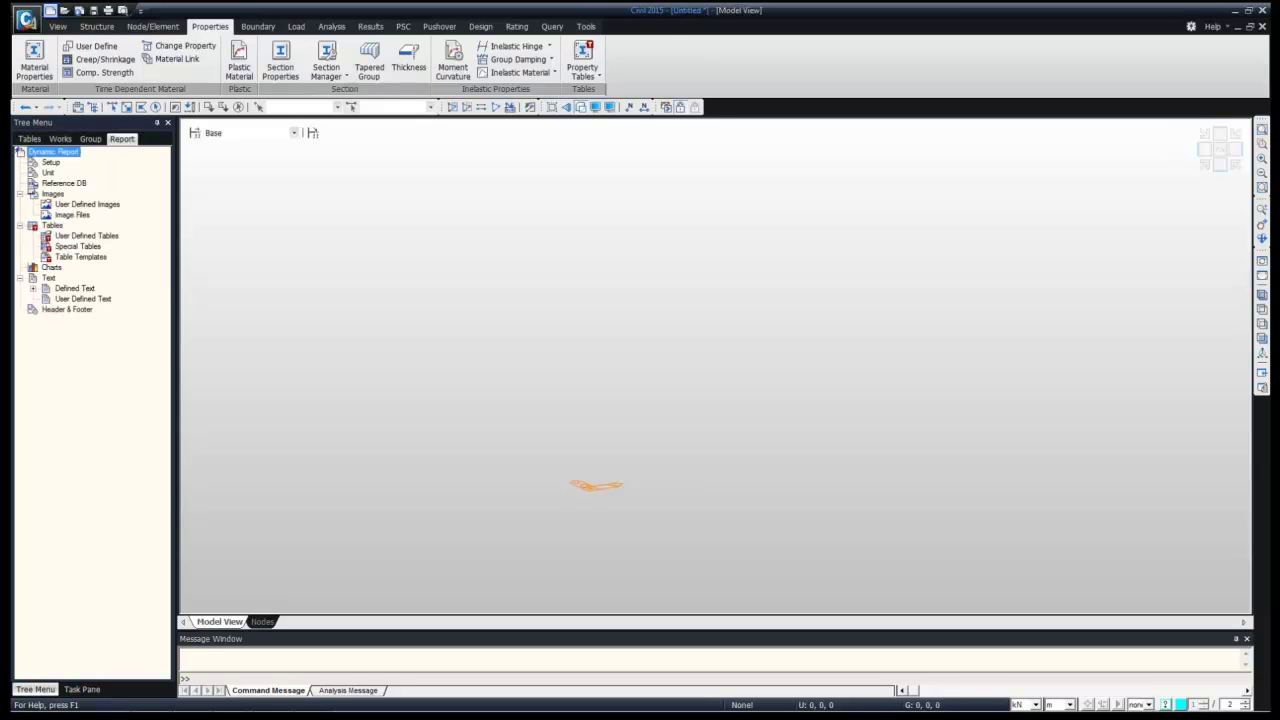
{"action": "left_click", "coordinate": [60, 139]}
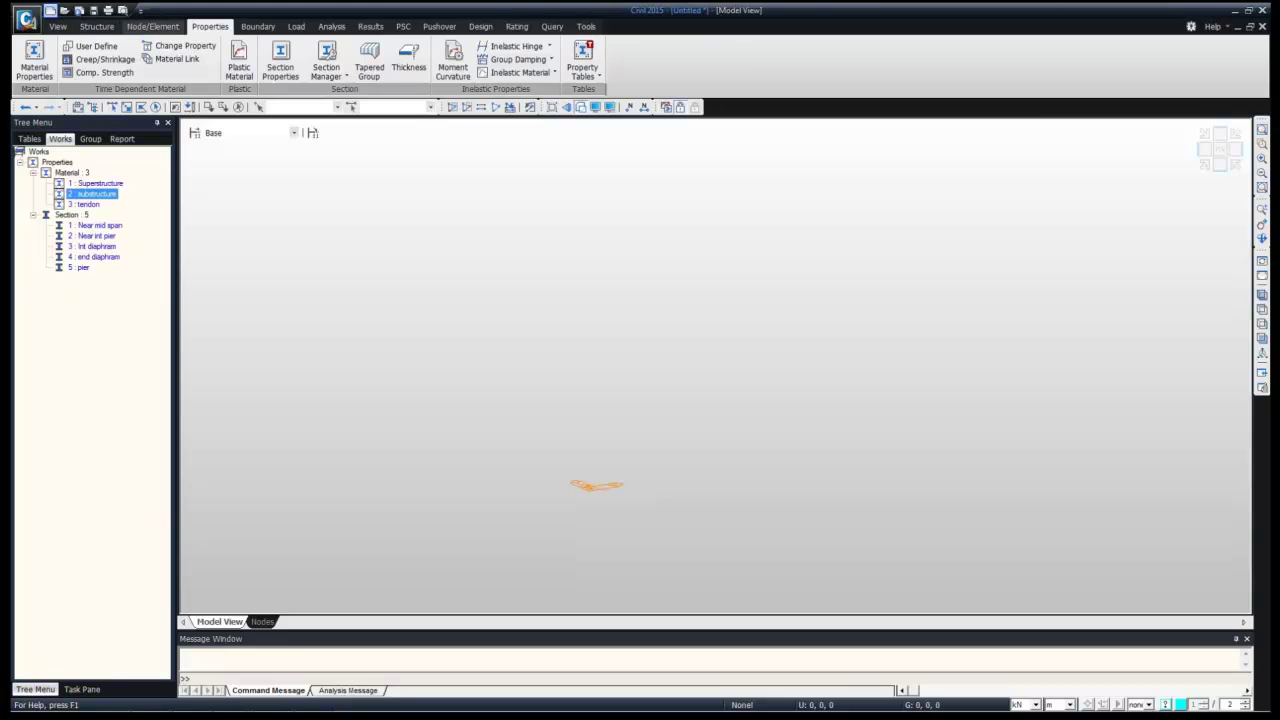
Start the FCM Bridge wizard with Superstructure as girder material, substructure as pier material and 2 piers
{"action": "left_click", "coordinate": [152, 26]}
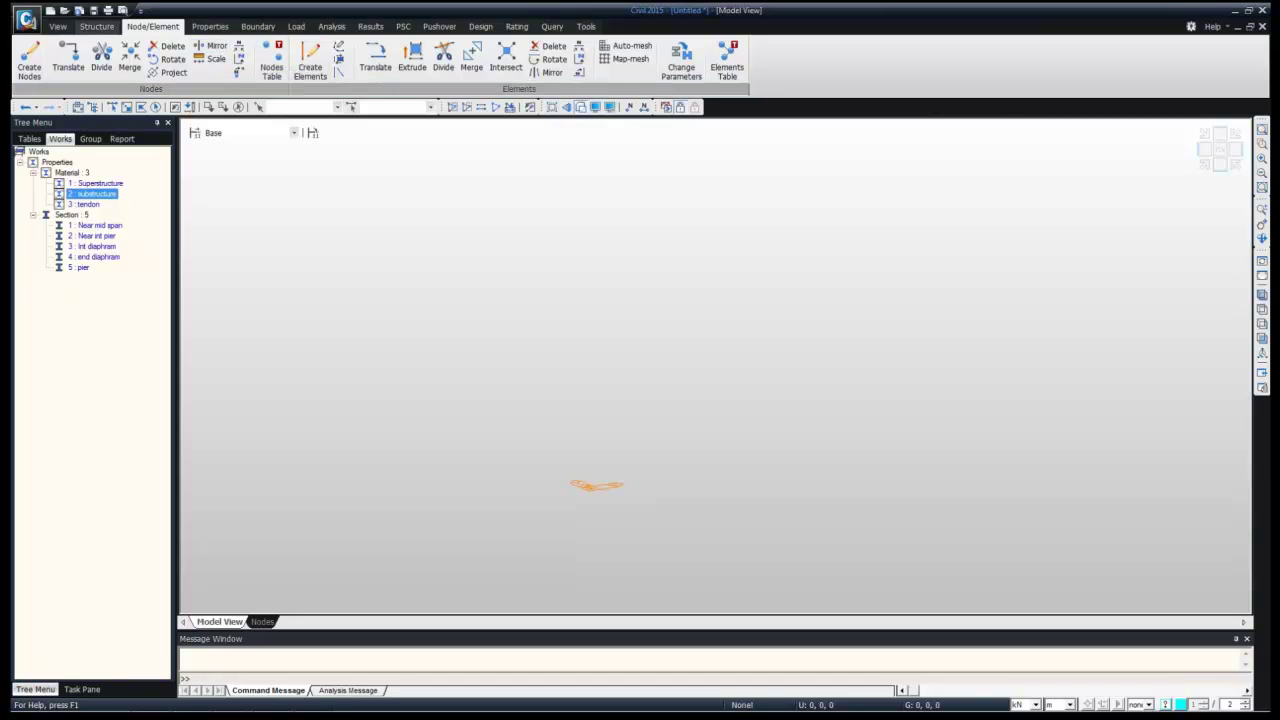
{"action": "left_click", "coordinate": [97, 26]}
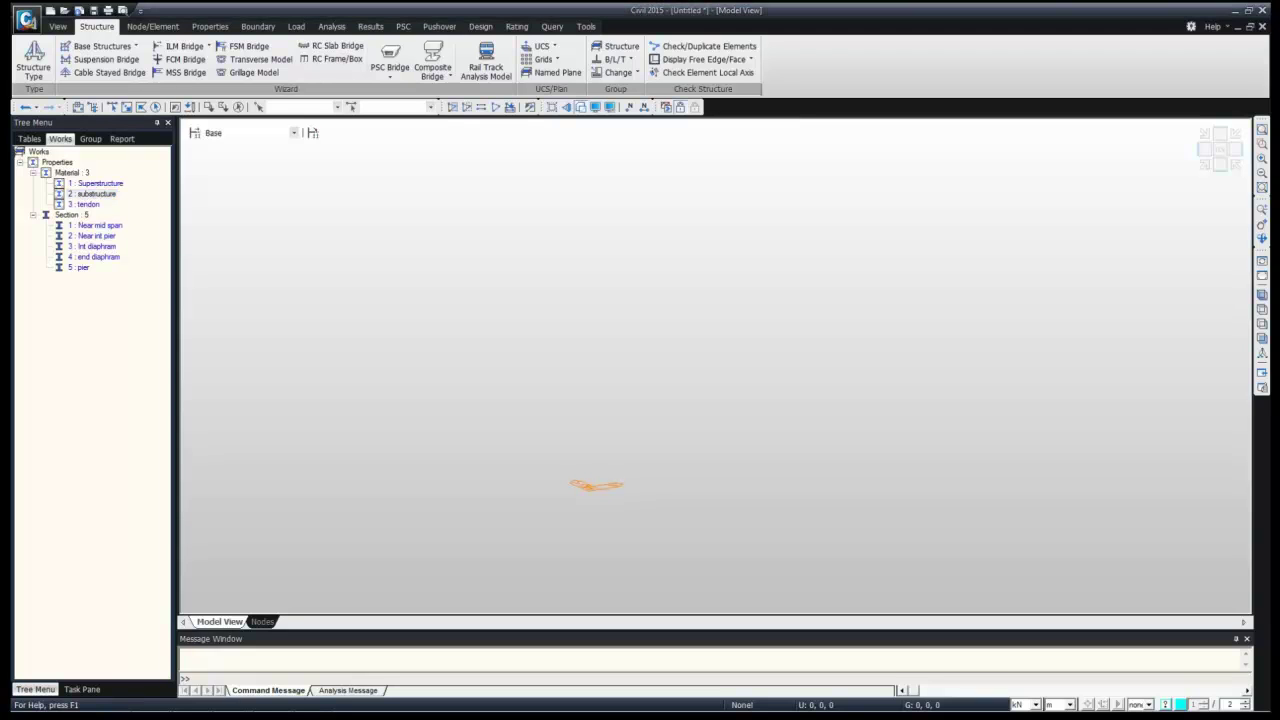
{"action": "left_click", "coordinate": [180, 59]}
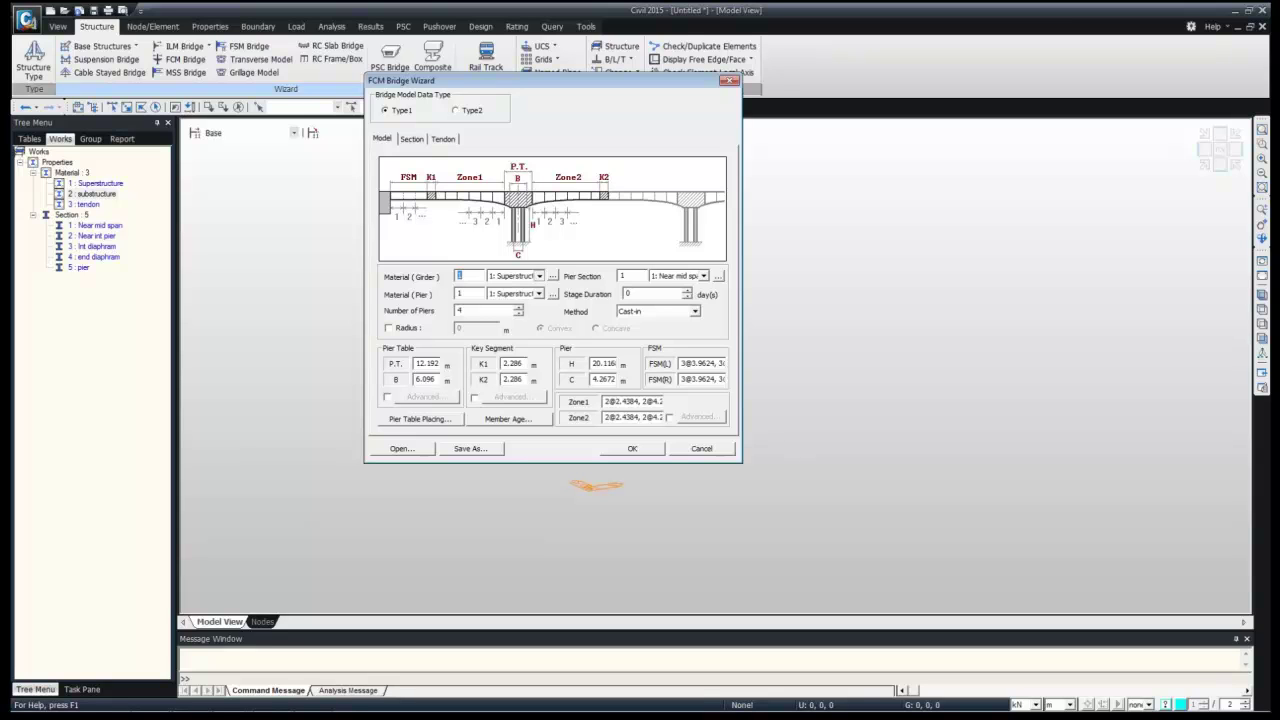
{"action": "left_click", "coordinate": [539, 276]}
{"action": "left_click", "coordinate": [516, 288]}
{"action": "left_click", "coordinate": [539, 293]}
{"action": "left_click", "coordinate": [514, 316]}
{"action": "double_click", "coordinate": [461, 311]}
{"action": "type", "text": "2"}
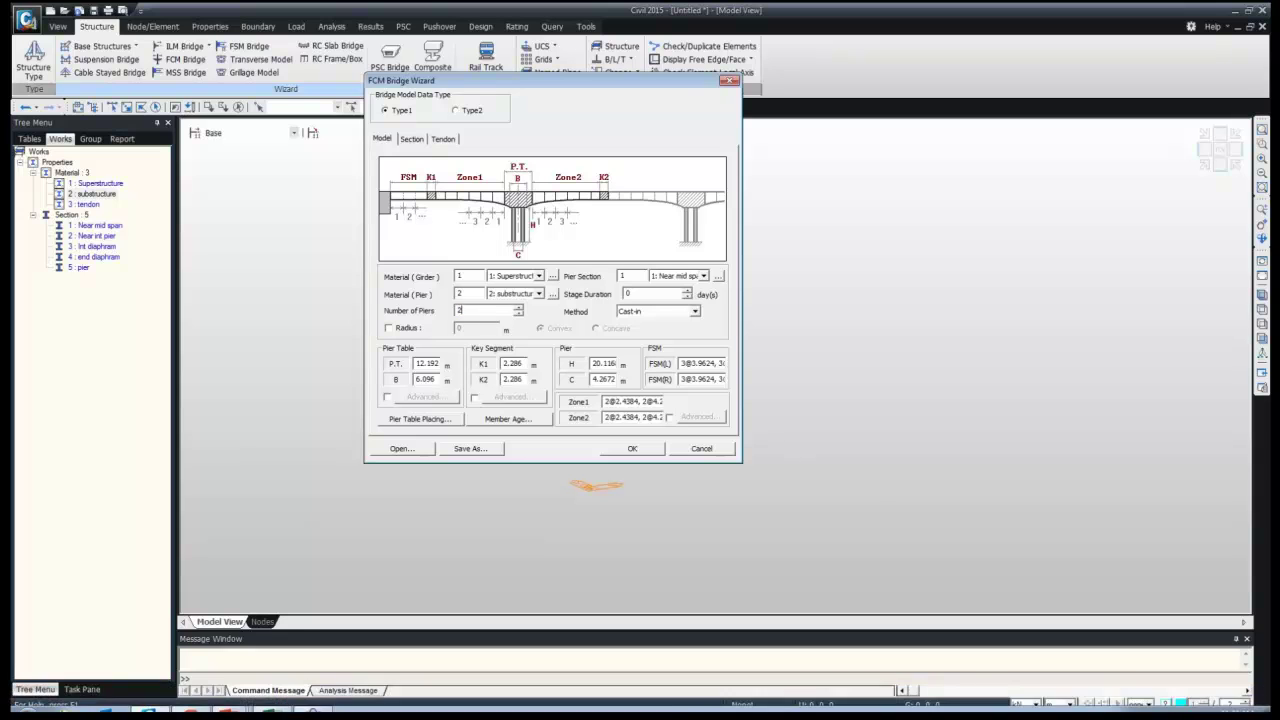
Switch to the PowerPoint presenter view, check the bridge's structure specification on slide 24, and return to midas Civil
{"action": "left_click", "coordinate": [229, 699]}
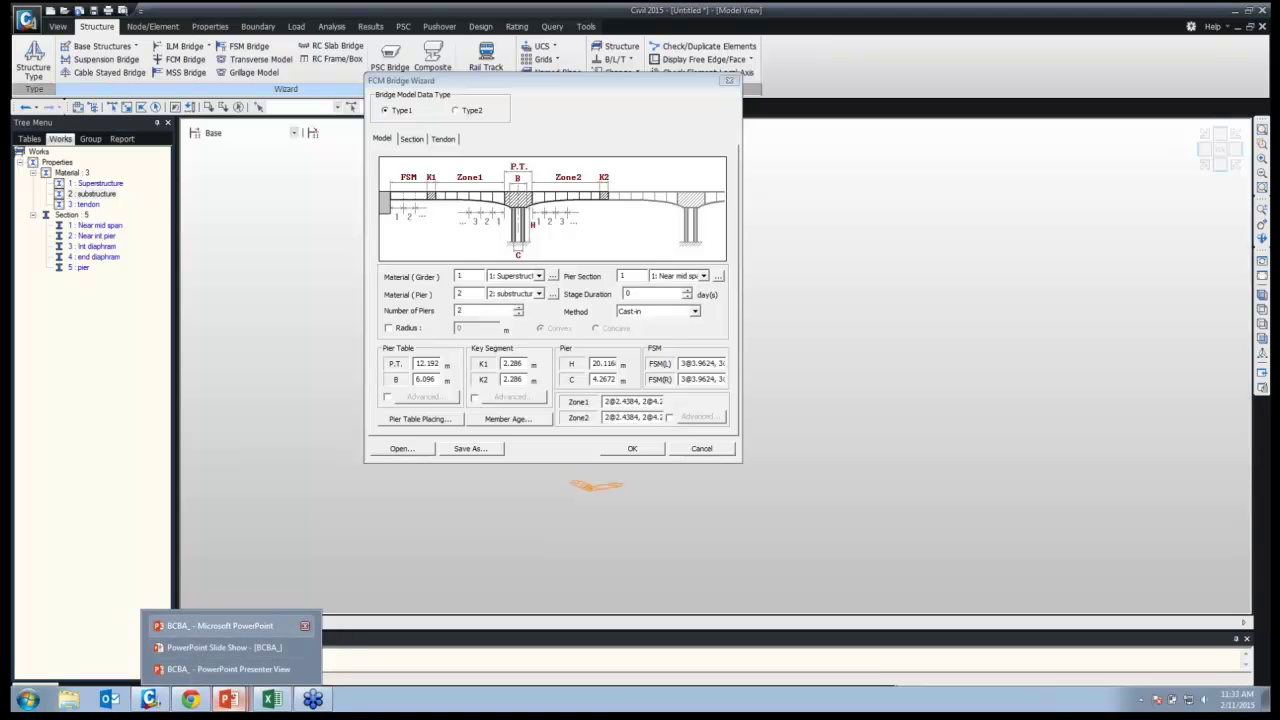
{"action": "left_click", "coordinate": [228, 669]}
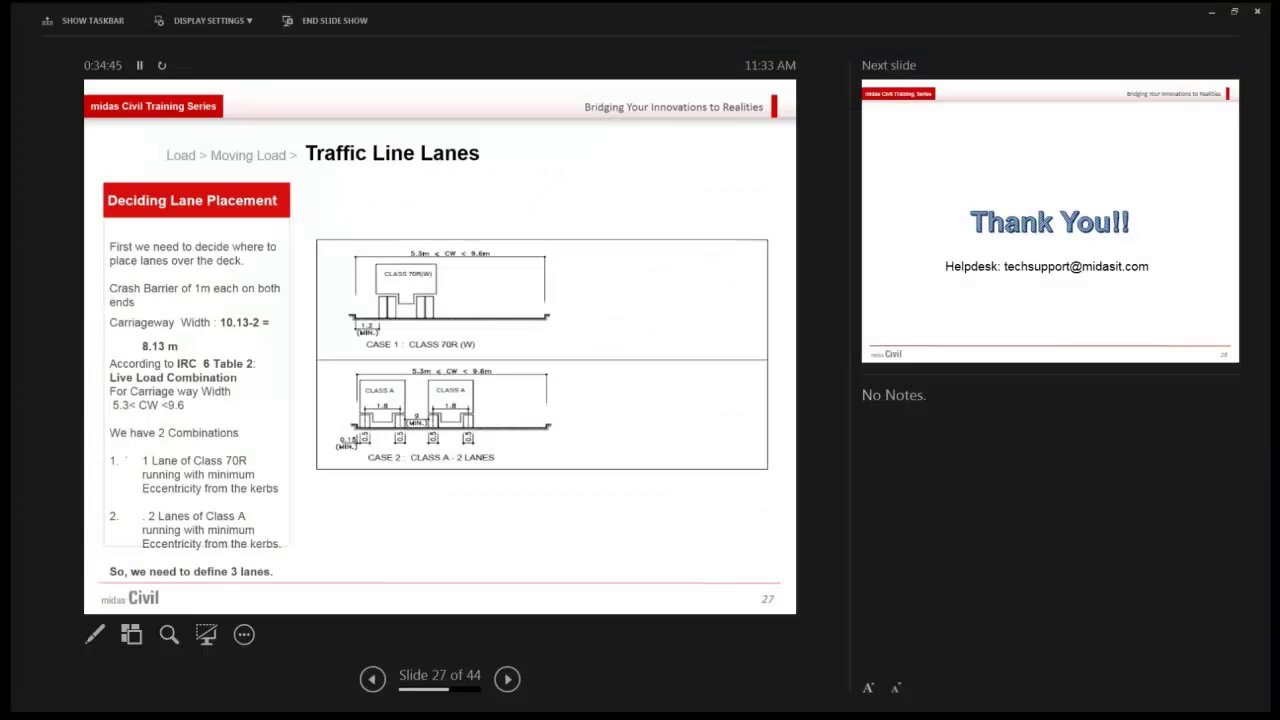
{"action": "key", "text": "Left"}
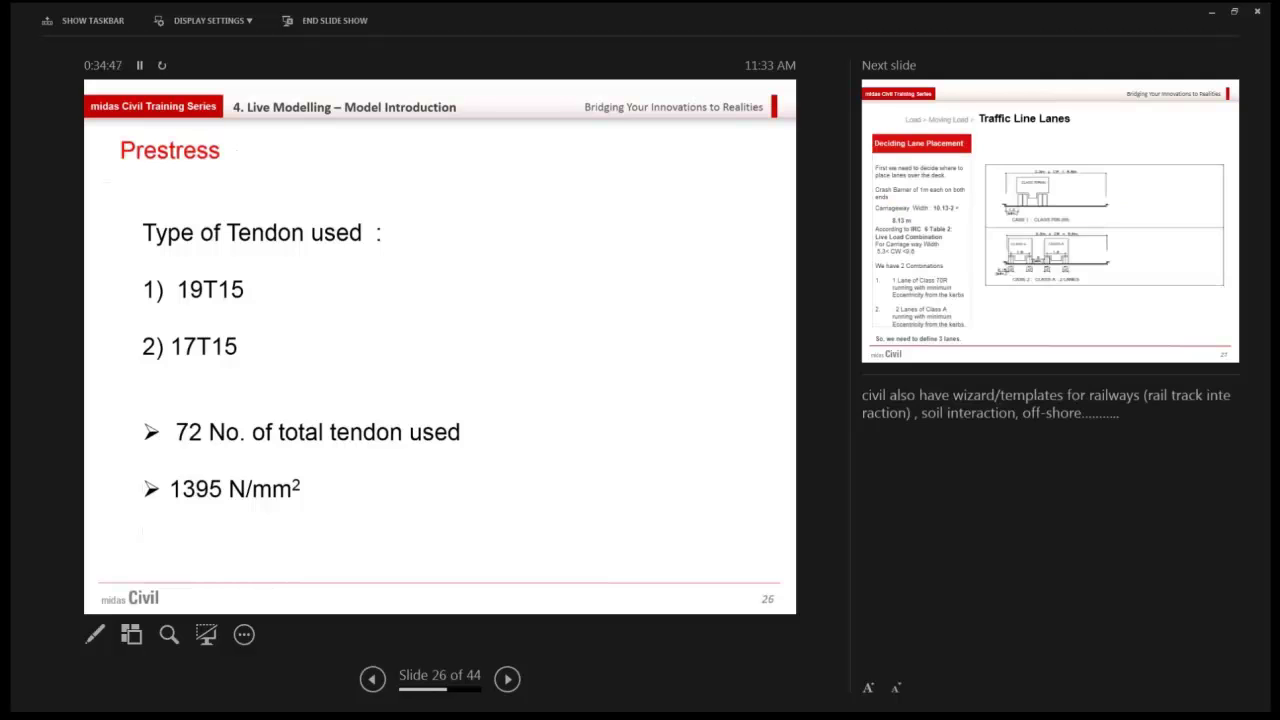
{"action": "key", "text": "Right"}
{"action": "key", "text": "Right"}
{"action": "key", "text": "Left"}
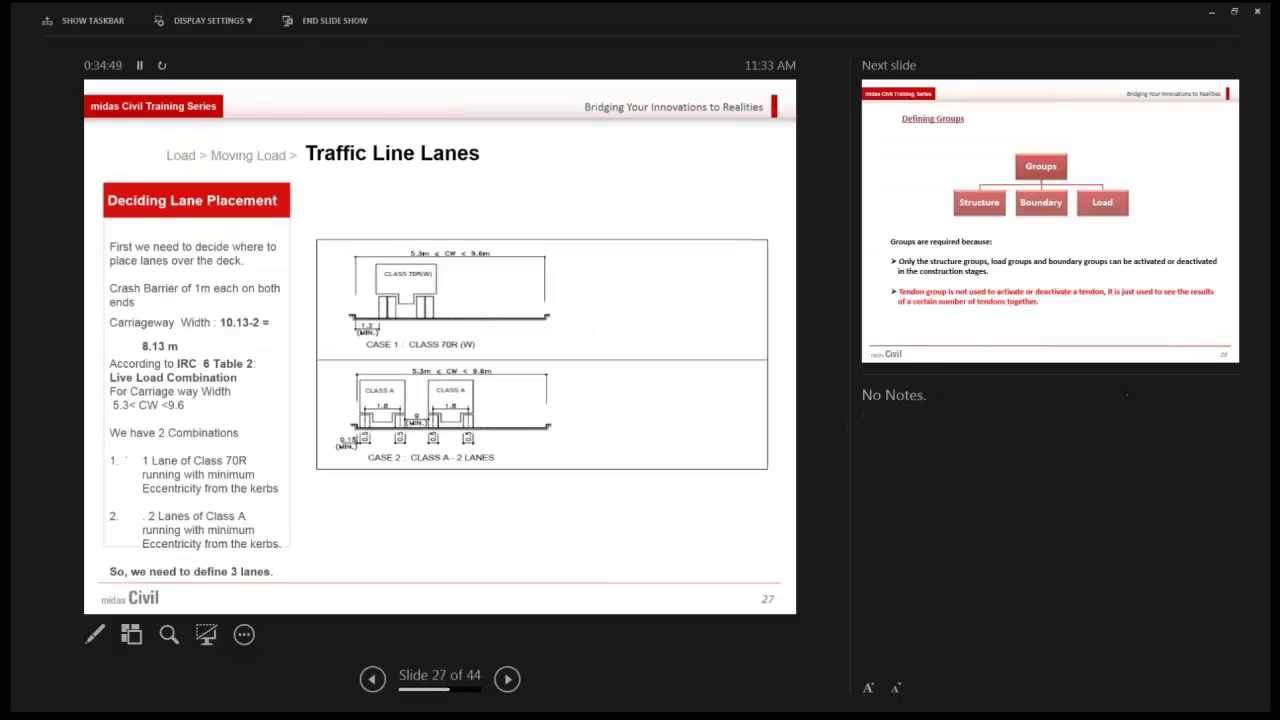
{"action": "key", "text": "Left"}
{"action": "key", "text": "Left"}
{"action": "key", "text": "Left"}
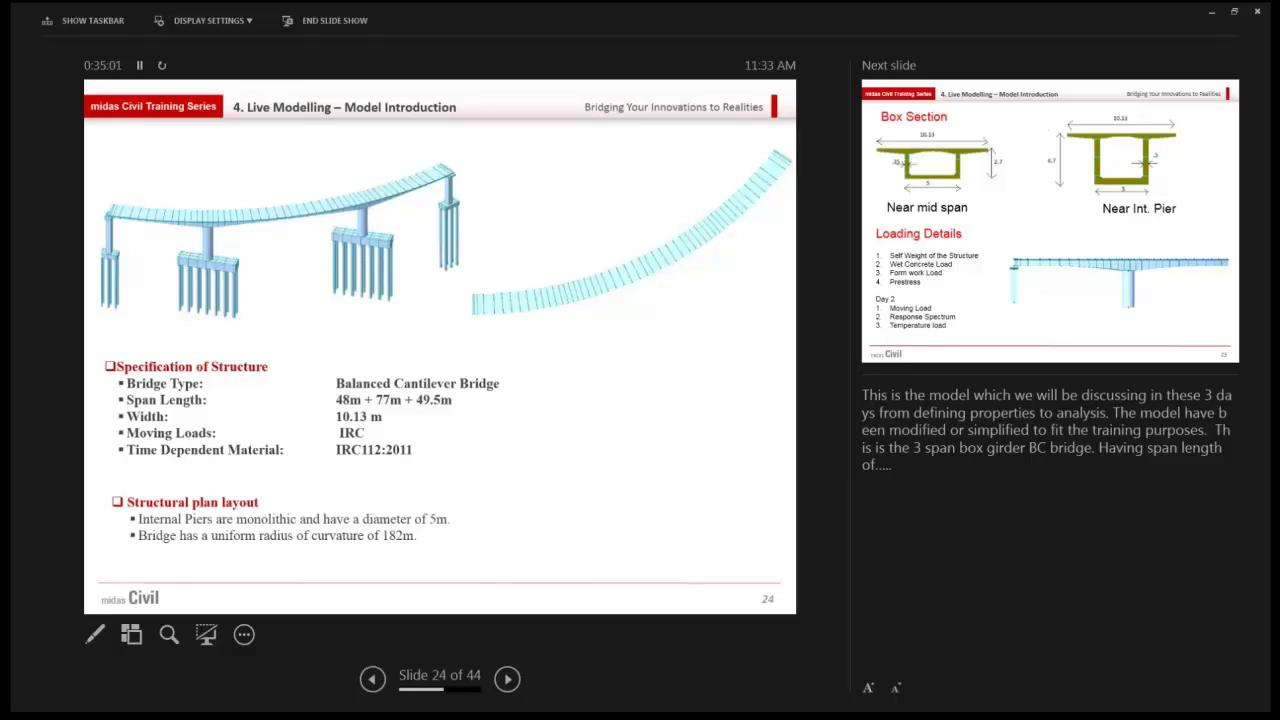
{"action": "key", "text": "super"}
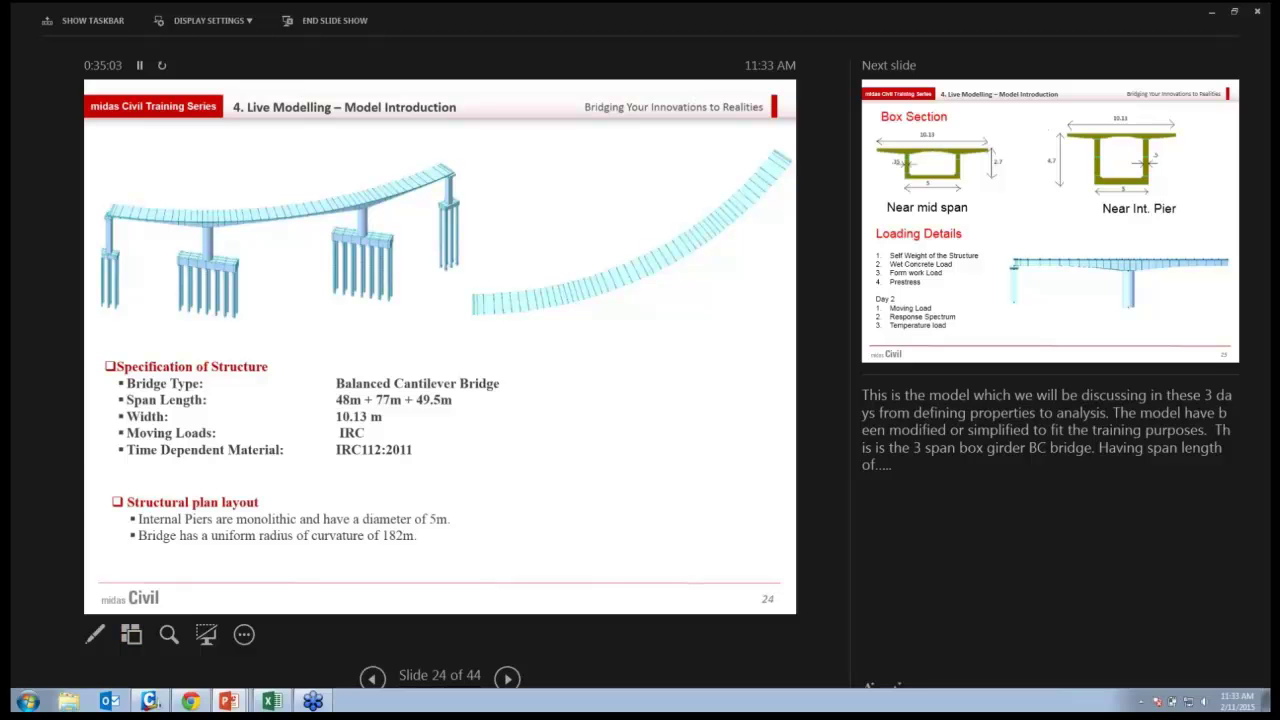
{"action": "left_click", "coordinate": [150, 699]}
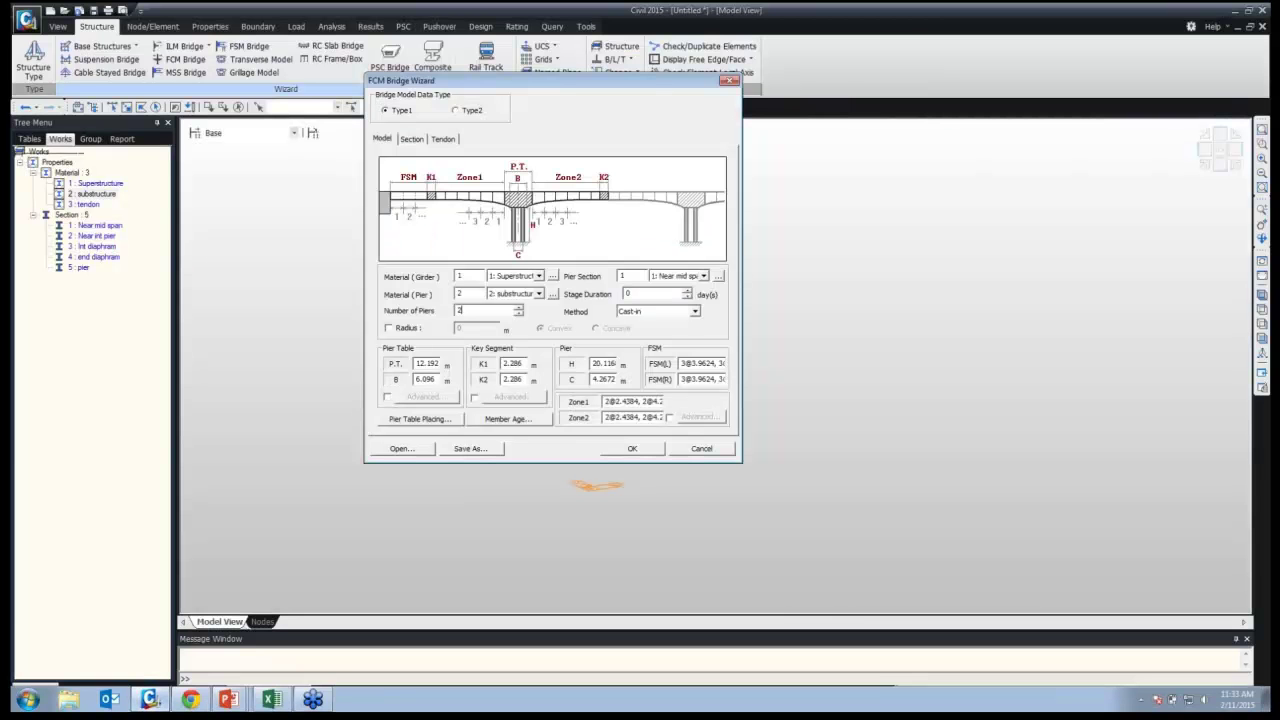
{"action": "left_click", "coordinate": [272, 699]}
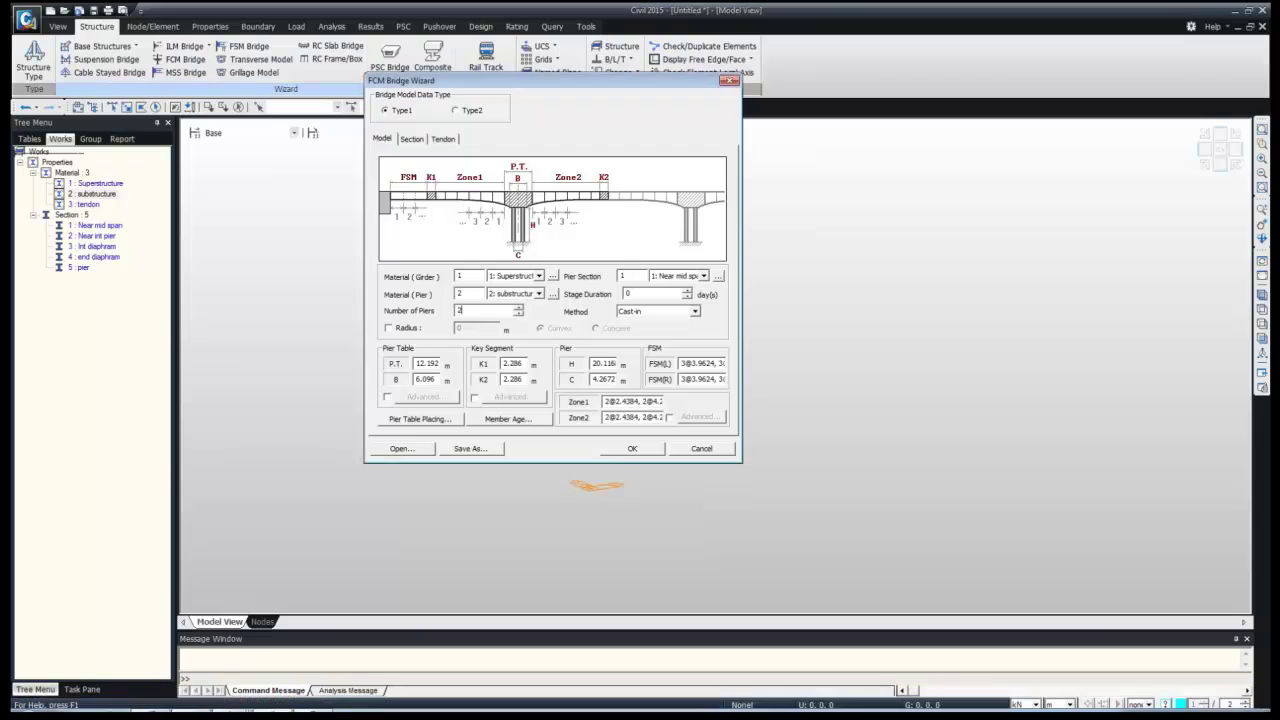
Set the construction method of the two-pier bridge to Cast-in and the stage duration to 13 days
{"action": "double_click", "coordinate": [460, 311]}
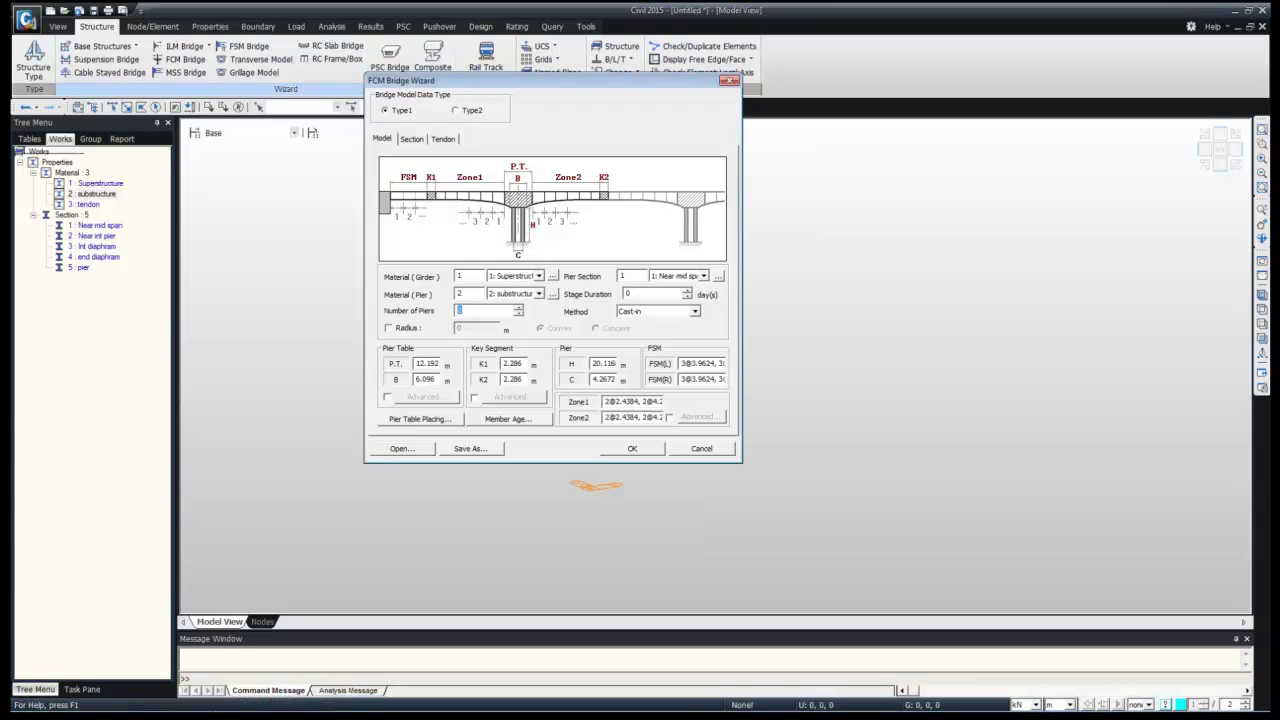
{"action": "left_click", "coordinate": [695, 312]}
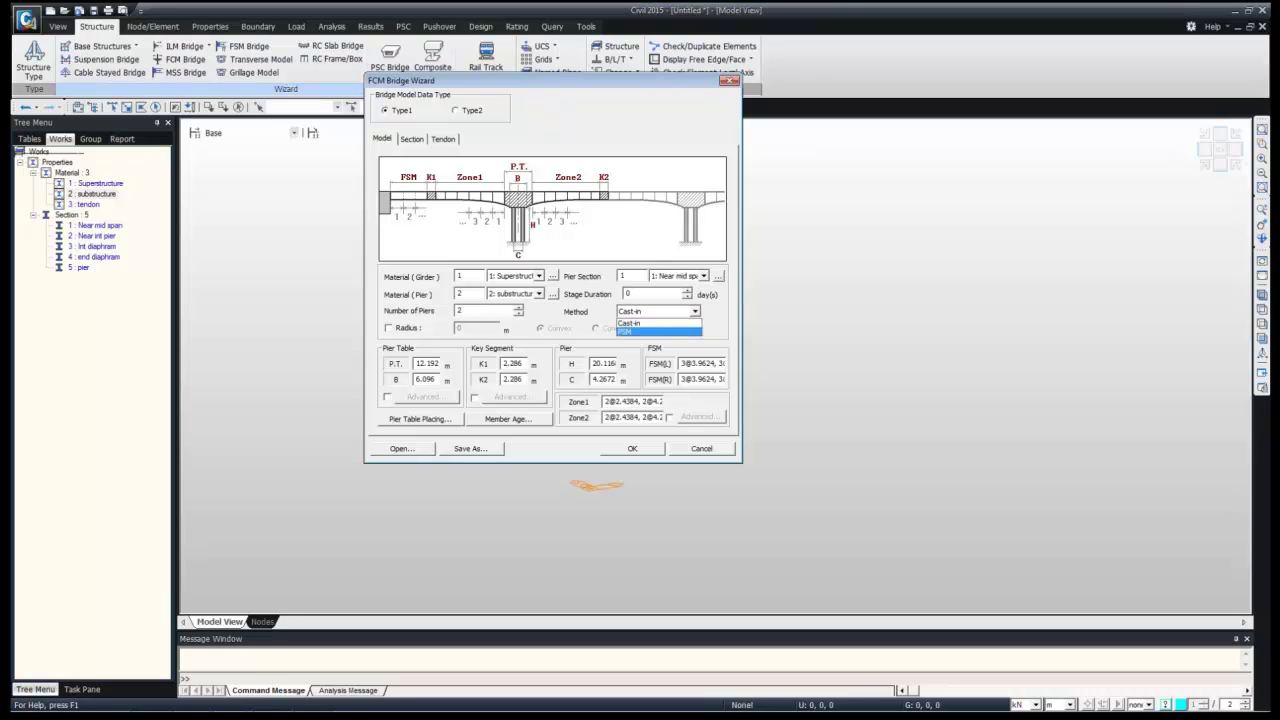
{"action": "left_click", "coordinate": [650, 323]}
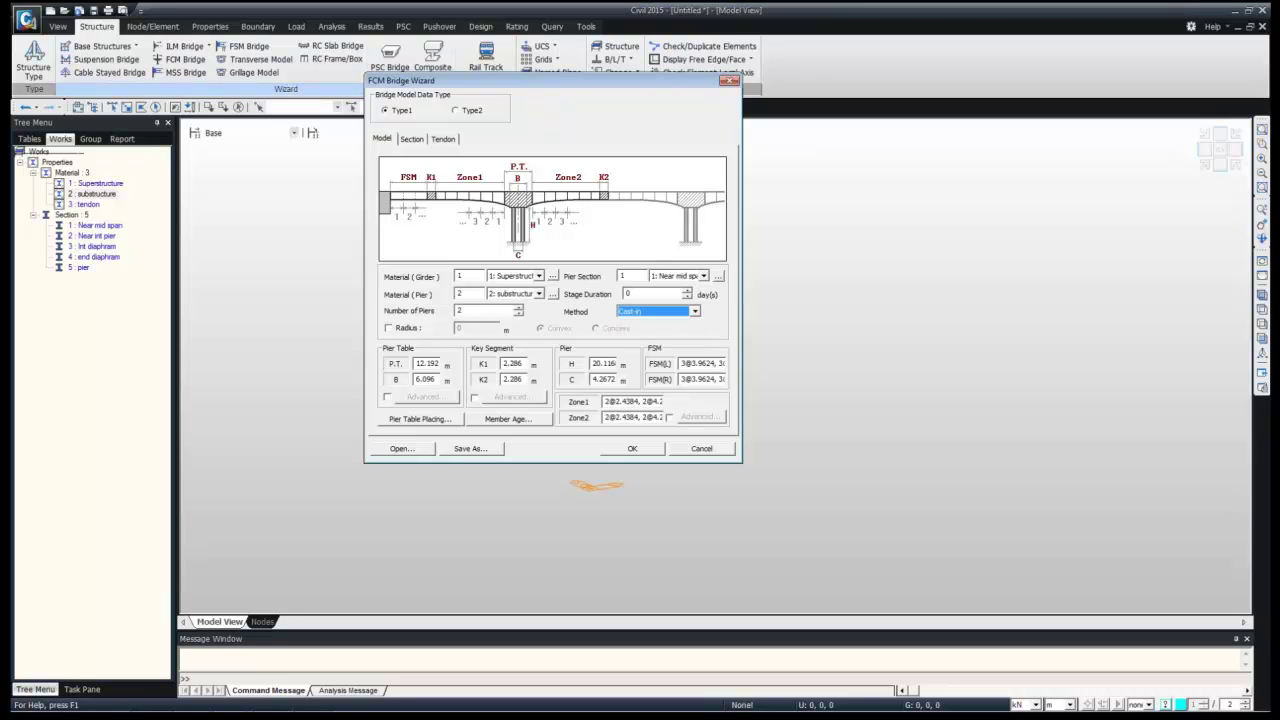
{"action": "double_click", "coordinate": [630, 294]}
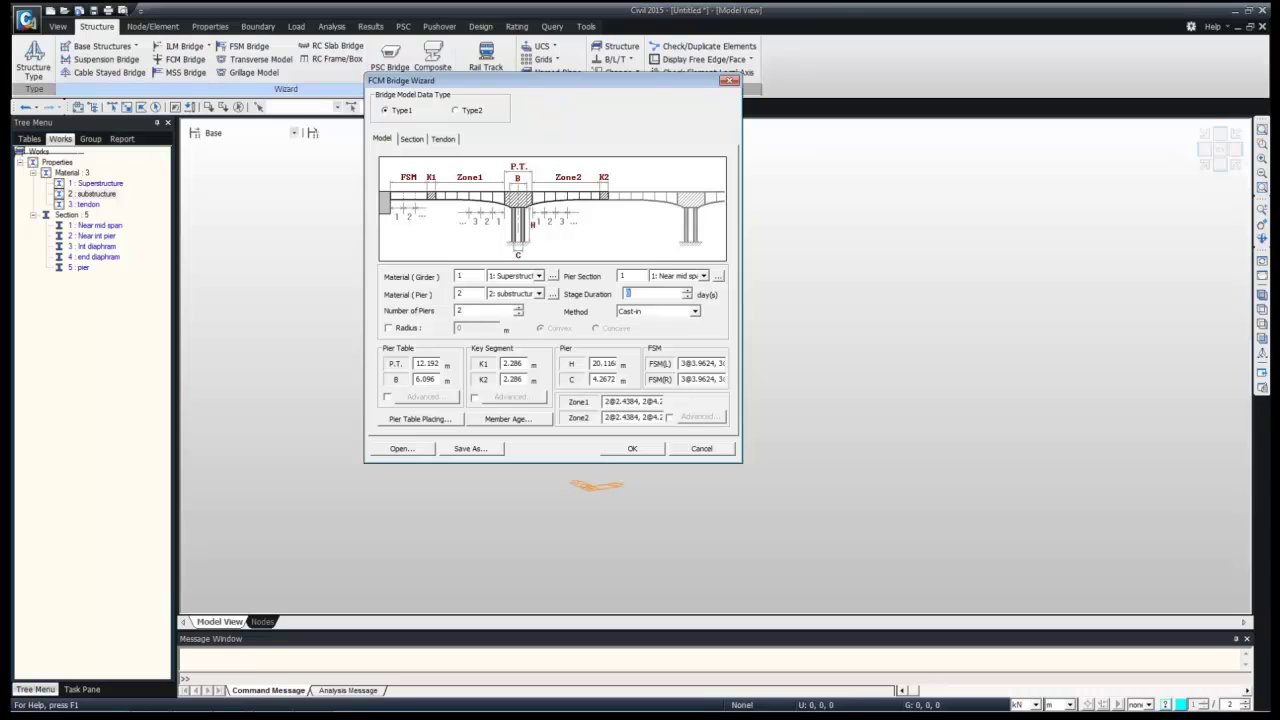
{"action": "type", "text": "13"}
Enable the advanced pier table definition and open it with the single diaphragm type
{"action": "double_click", "coordinate": [426, 363]}
{"action": "left_click", "coordinate": [388, 397]}
{"action": "left_click", "coordinate": [426, 397]}
{"action": "left_click_drag", "start_coordinate": [540, 121], "coordinate": [657, 113]}
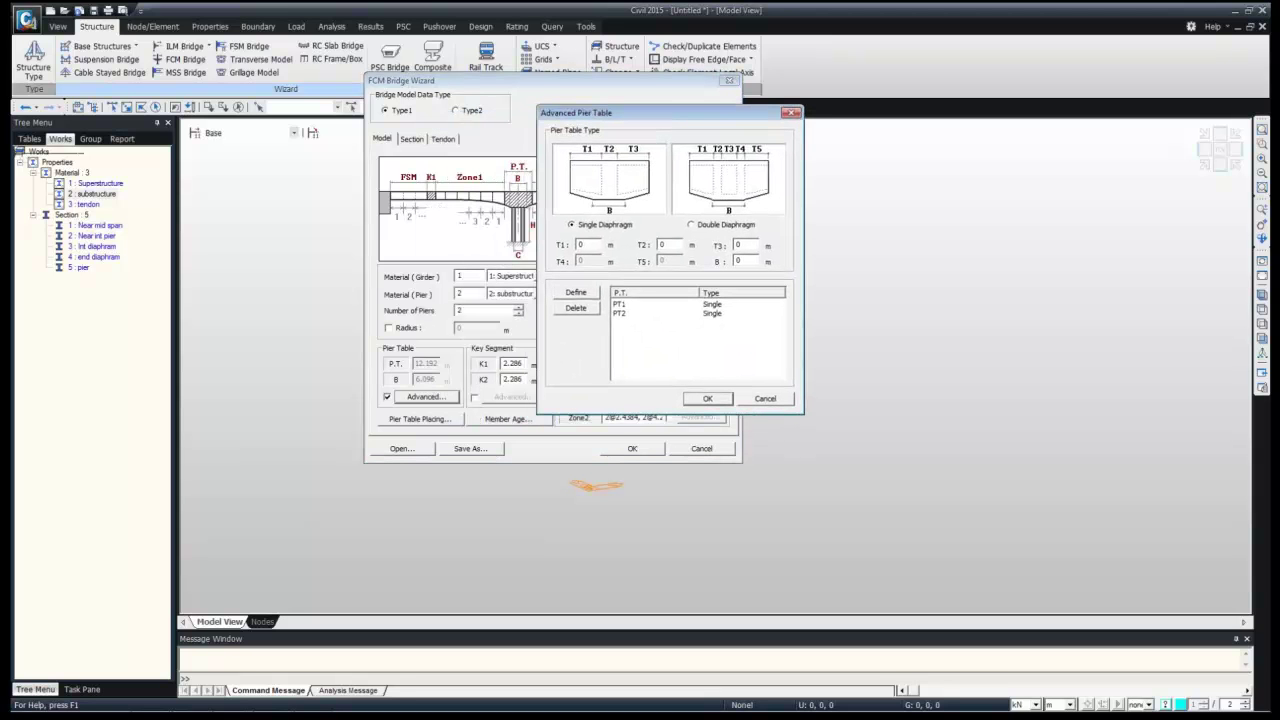
{"action": "left_click", "coordinate": [690, 224]}
{"action": "left_click", "coordinate": [571, 224]}
Try to enter T1 2.5, T2 5, T3 2.5 and B 5 m for the pier table and delete the PT1 definition
{"action": "type", "text": ".5"}
{"action": "key", "text": "Tab"}
{"action": "type", "text": "5"}
{"action": "key", "text": "Tab"}
{"action": "type", "text": "2.5"}
{"action": "key", "text": "Tab"}
{"action": "type", "text": "5"}
{"action": "left_click", "coordinate": [620, 304]}
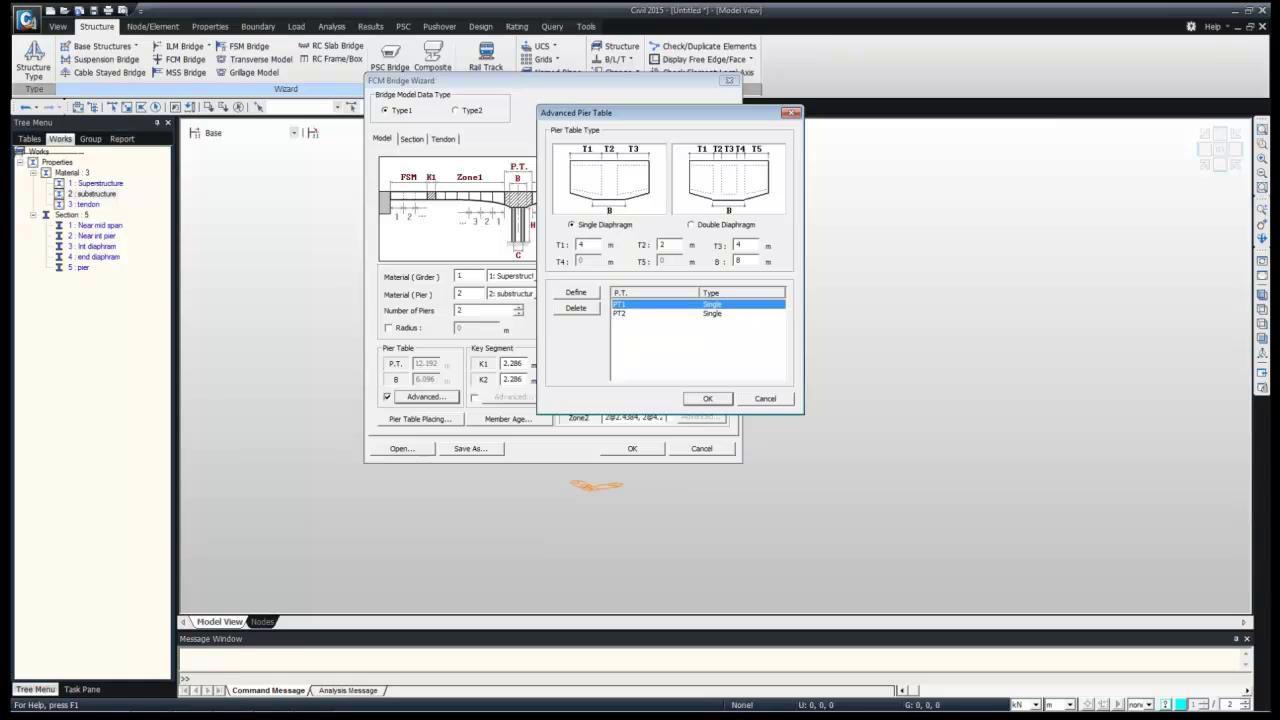
{"action": "left_click", "coordinate": [576, 308]}
{"action": "left_click", "coordinate": [620, 304]}
{"action": "left_click", "coordinate": [576, 308]}
{"action": "left_click", "coordinate": [620, 304]}
Redefine pier table PT1 with a T1 length of 2.5 m
{"action": "double_click", "coordinate": [582, 245]}
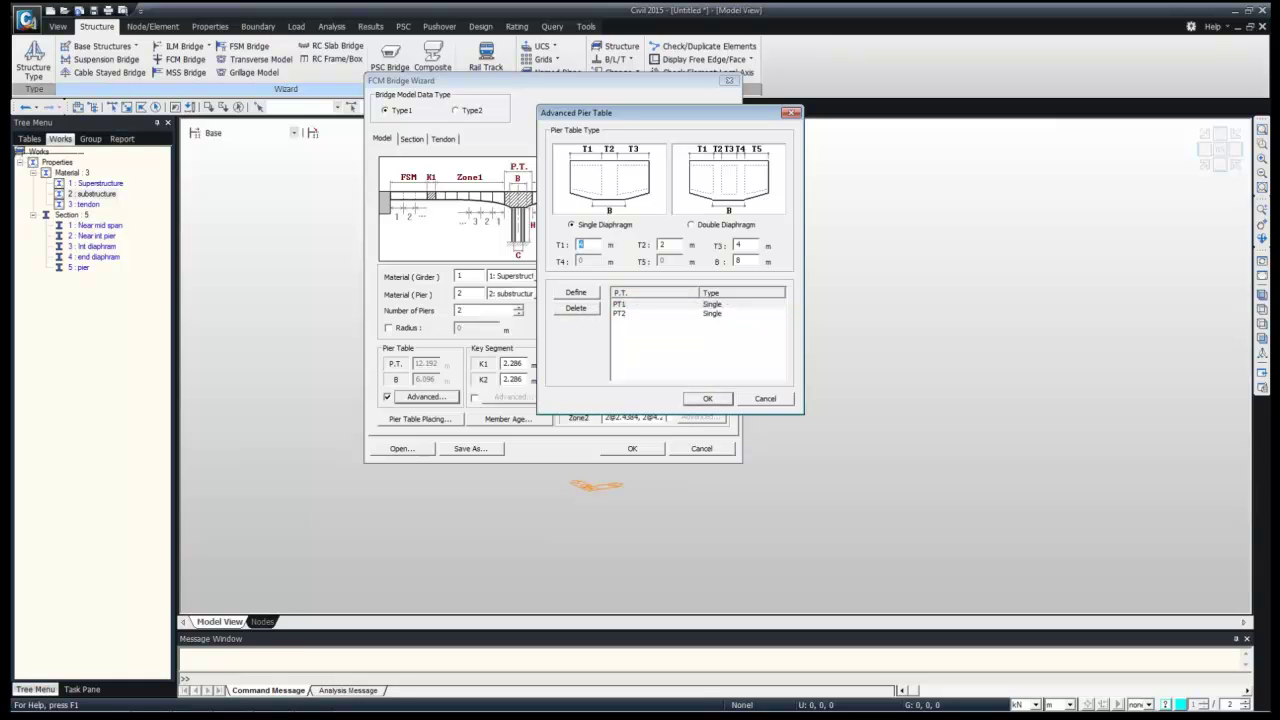
{"action": "type", "text": "2.5"}
{"action": "left_click", "coordinate": [576, 293]}
{"action": "left_click", "coordinate": [620, 304]}
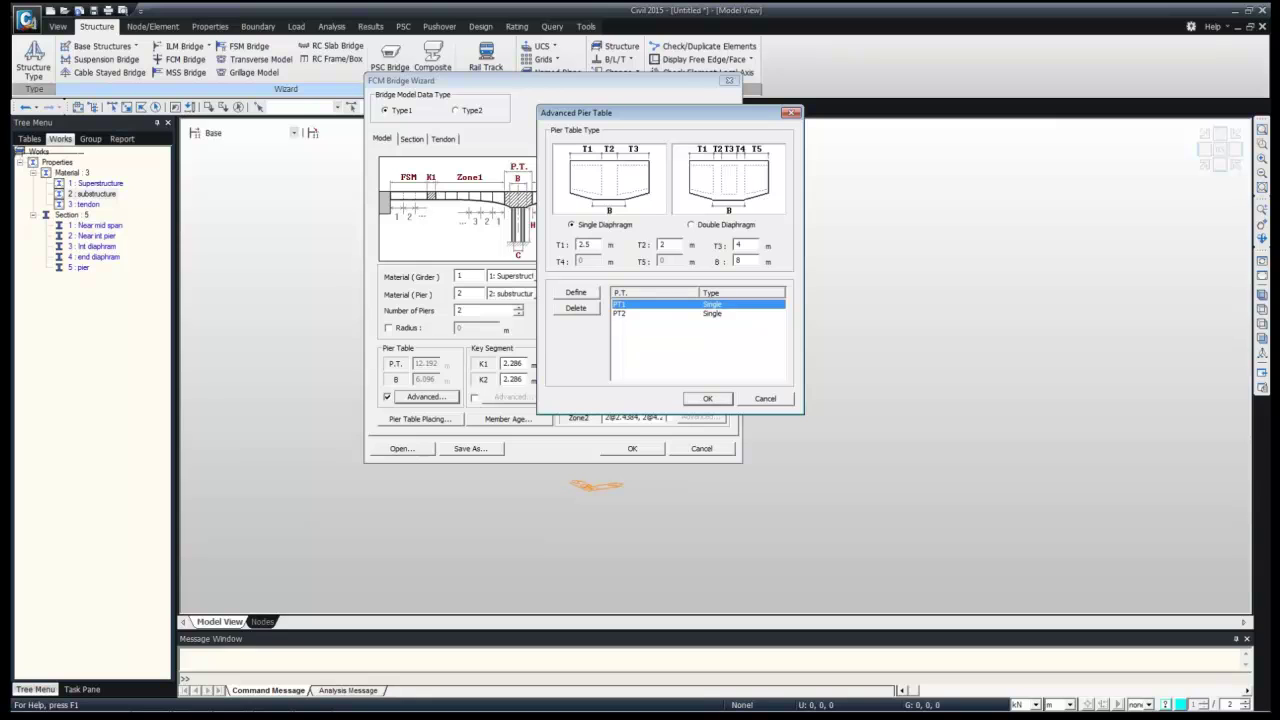
Redefine pier table PT1 with T2 of 5 m, T3 of 2.5 m and B of 5 m
{"action": "double_click", "coordinate": [663, 245]}
{"action": "type", "text": "5"}
{"action": "key", "text": "Tab"}
{"action": "type", "text": "4"}
{"action": "key", "text": "Tab"}
{"action": "type", "text": "2.5"}
{"action": "key", "text": "Tab"}
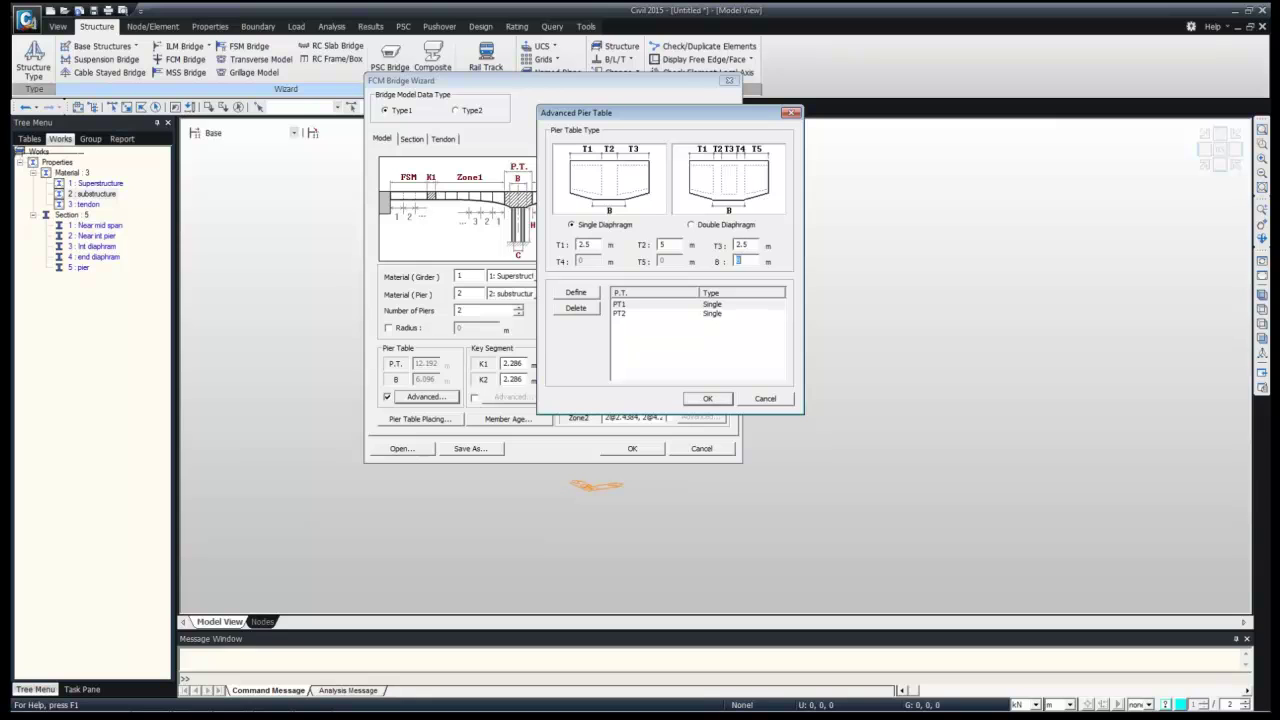
{"action": "type", "text": "5"}
{"action": "key", "text": "Tab"}
{"action": "left_click", "coordinate": [620, 304]}
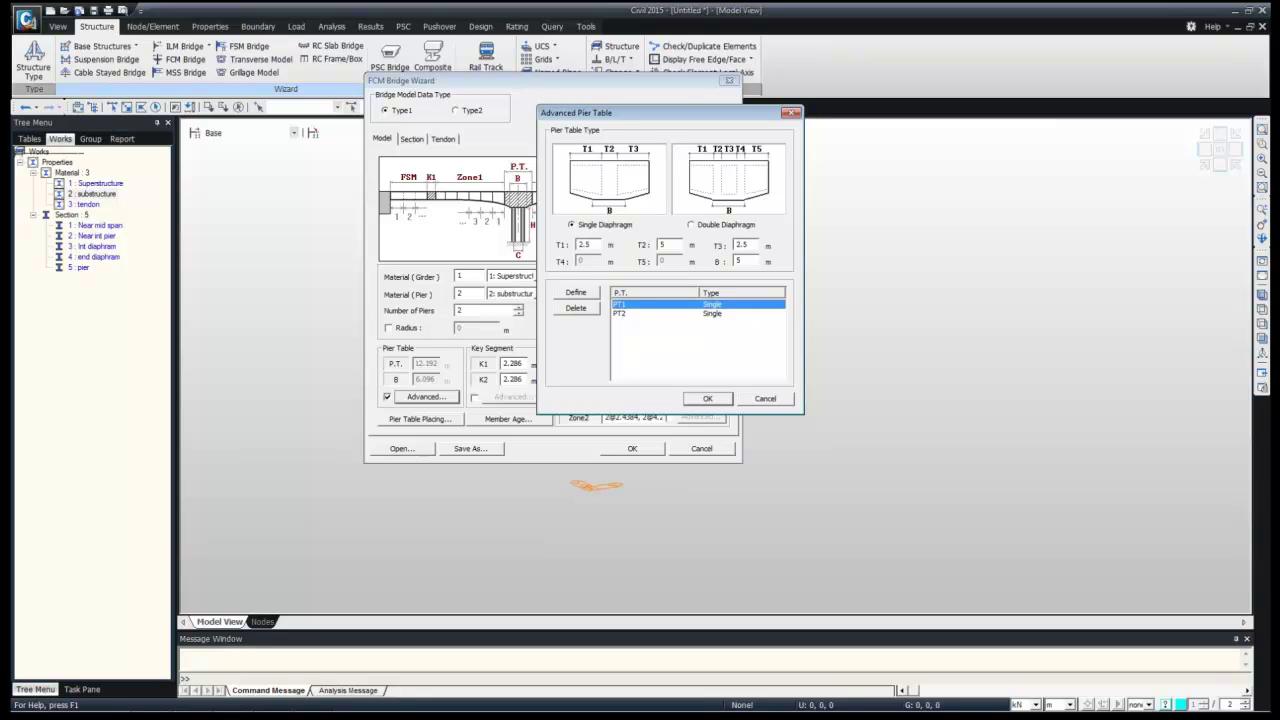
Define pier table PT2 with T1 2.5 m, T2 5 m, T3 2.5 m and B 5 m, and accept the pier table settings
{"action": "left_click", "coordinate": [620, 314]}
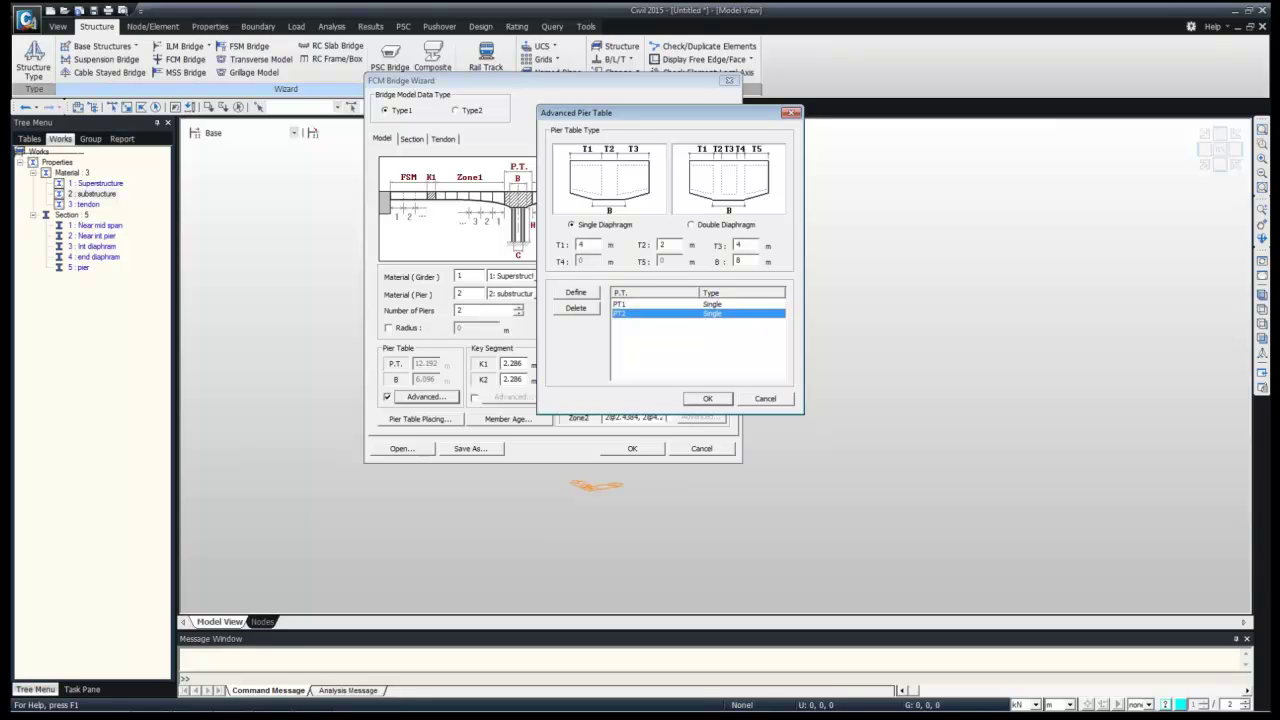
{"action": "double_click", "coordinate": [582, 244]}
{"action": "type", "text": "2.5"}
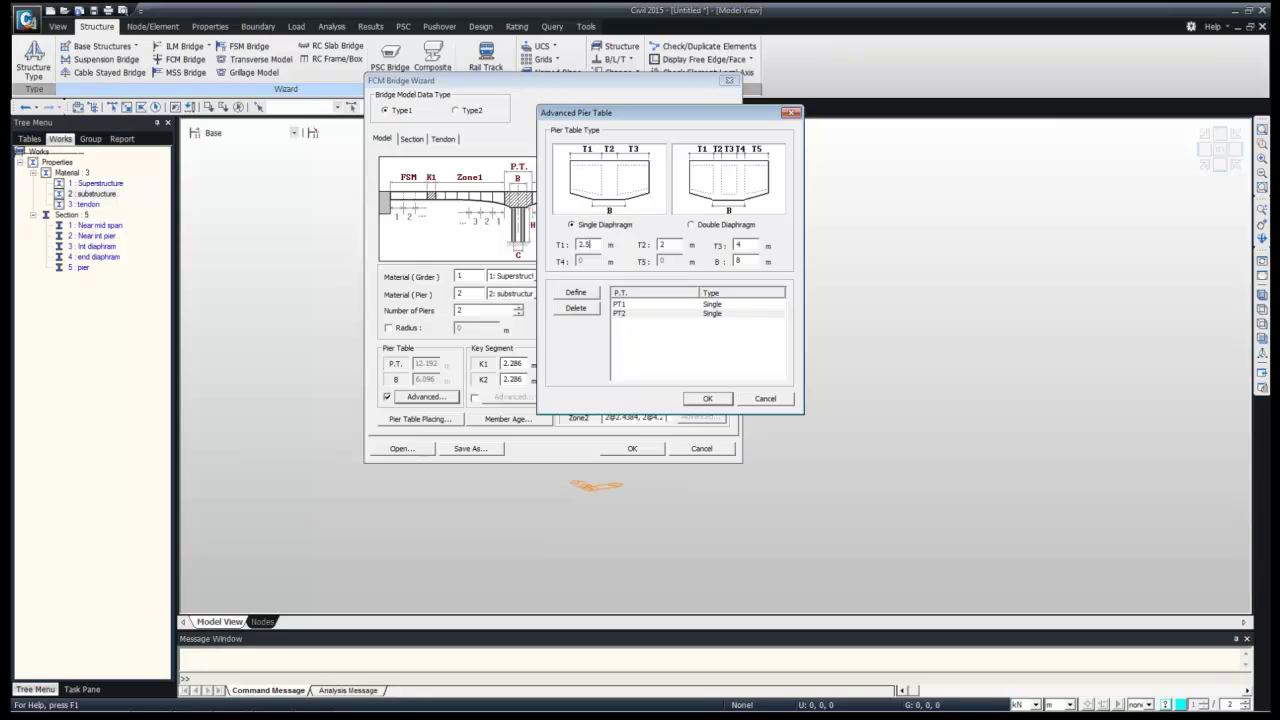
{"action": "type", "text": "5"}
{"action": "key", "text": "Tab"}
{"action": "type", "text": "2.5"}
{"action": "key", "text": "Tab"}
{"action": "type", "text": "5"}
{"action": "key", "text": "Tab"}
{"action": "key", "text": "Tab"}
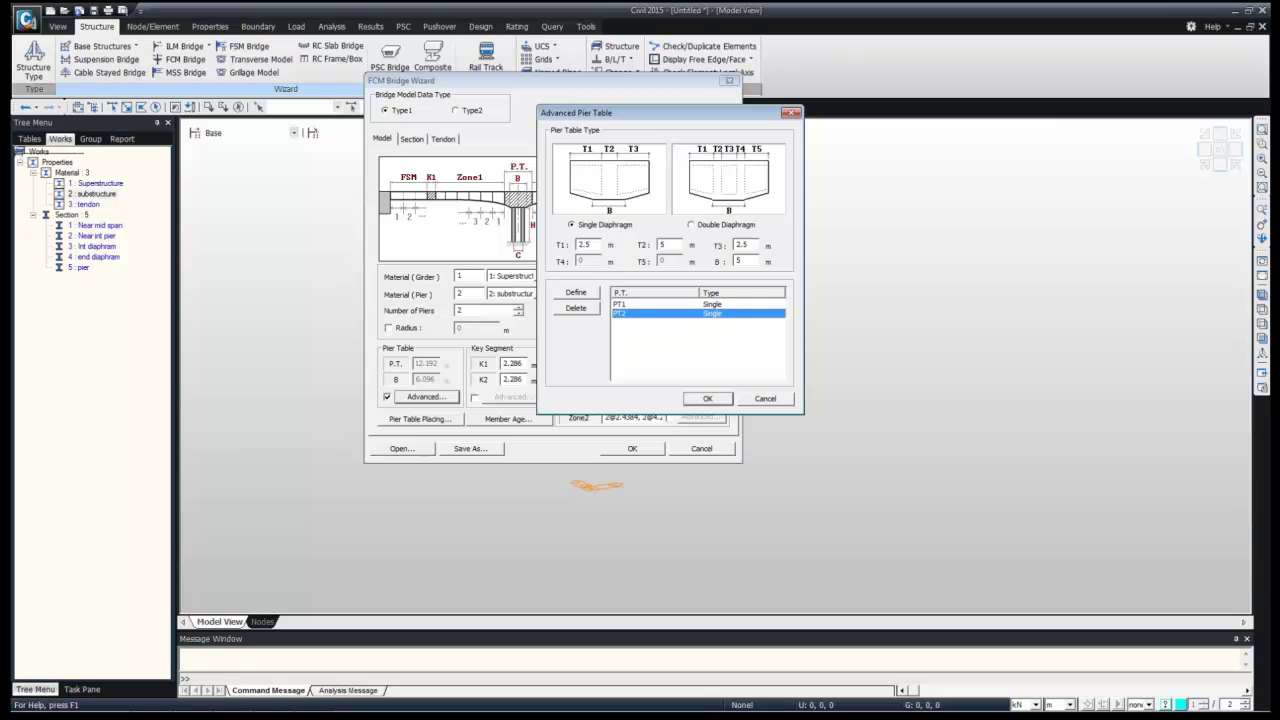
{"action": "left_click", "coordinate": [660, 304]}
{"action": "left_click", "coordinate": [680, 345]}
{"action": "left_click", "coordinate": [707, 398]}
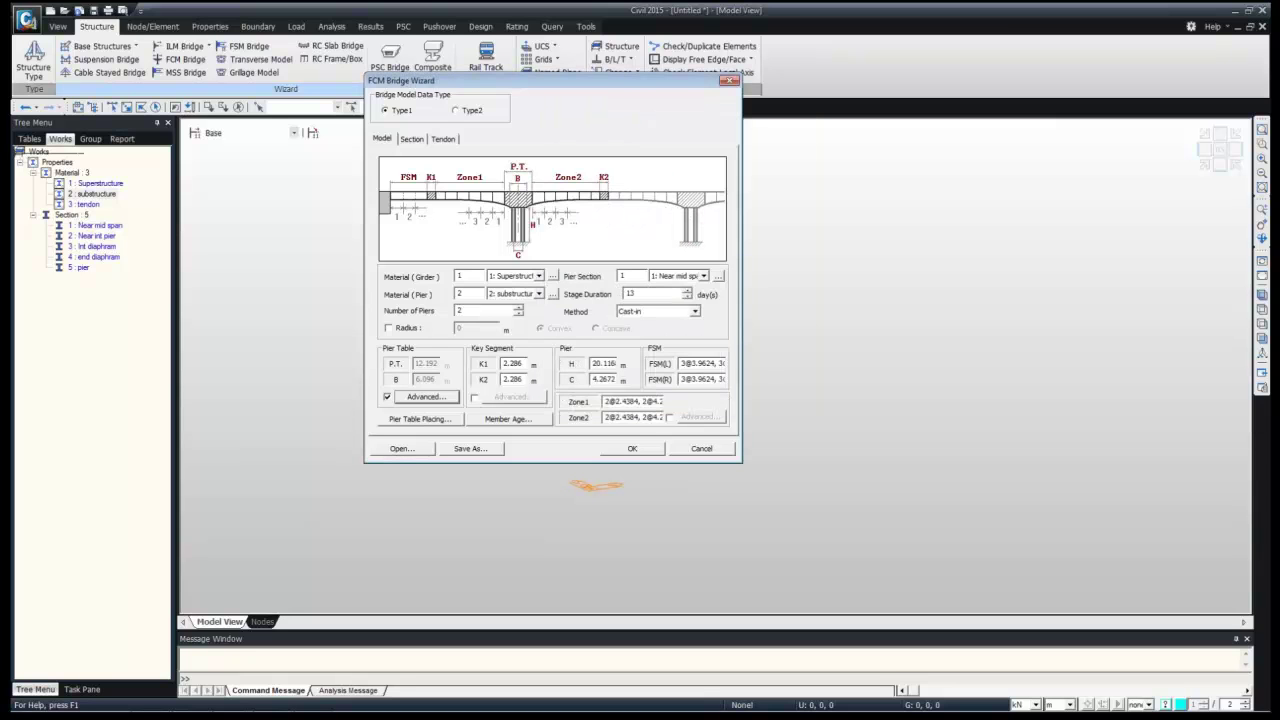
Set key segments K1 to 2 m and K2 to 3 m, and the pier dimensions H to 19 m and C to 3 m
{"action": "key", "text": "Tab"}
{"action": "type", "text": "2"}
{"action": "key", "text": "Tab"}
{"action": "type", "text": "3"}
{"action": "key", "text": "Tab"}
{"action": "key", "text": "Tab"}
{"action": "type", "text": "3"}
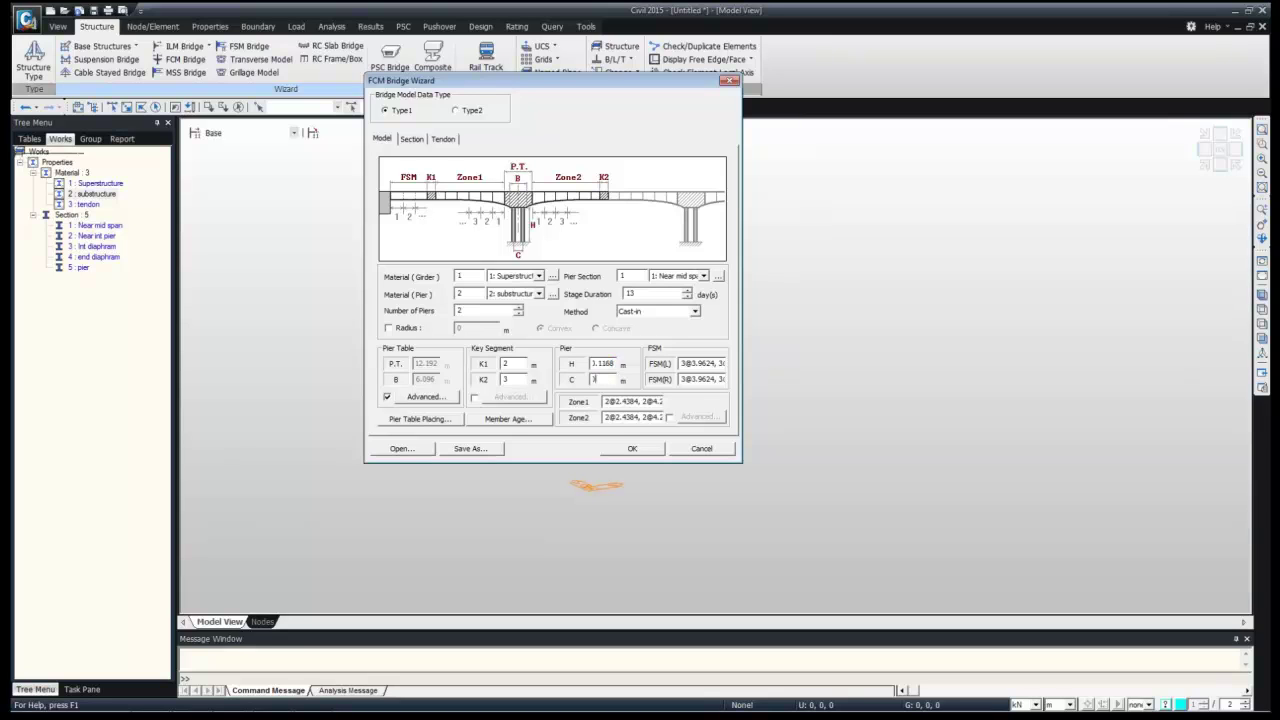
{"action": "double_click", "coordinate": [610, 363]}
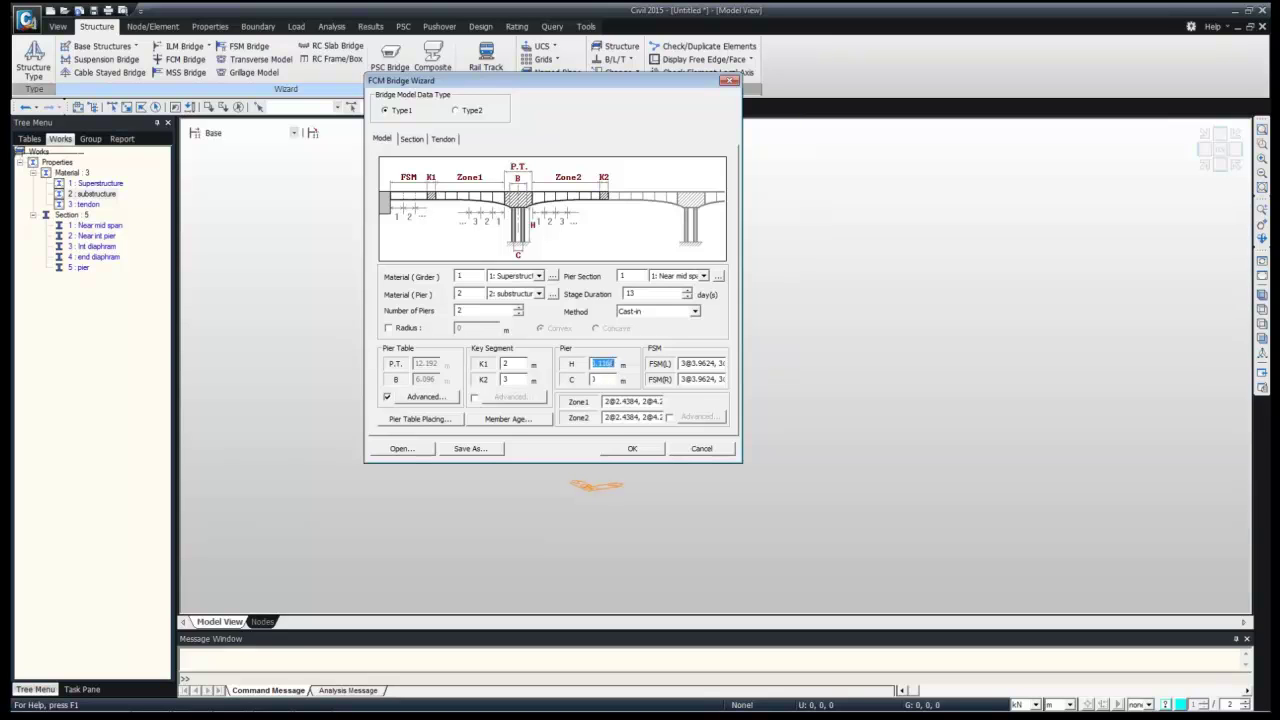
{"action": "type", "text": "19"}
Set the FSM(L) segment lengths to 2@.6,1.375,3,3
{"action": "left_click_drag", "start_coordinate": [681, 364], "coordinate": [735, 364]}
{"action": "type", "text": "2"}
{"action": "type", "text": "@"}
{"action": "type", "text": ".6,1.3"}
{"action": "type", "text": "75"}
{"action": "type", "text": ", 2"}
{"action": "key", "text": "BackSpace"}
{"action": "type", "text": "3,3"}
Set the FSM(R) segment lengths to 2@.6,1.375,3,4.5
{"action": "key", "text": "shift+End"}
{"action": "type", "text": "2@"}
{"action": "type", "text": "."}
{"action": "type", "text": "6,1.37"}
{"action": "type", "text": "5"}
{"action": "type", "text": ",3,4.5"}
{"action": "key", "text": "Tab"}
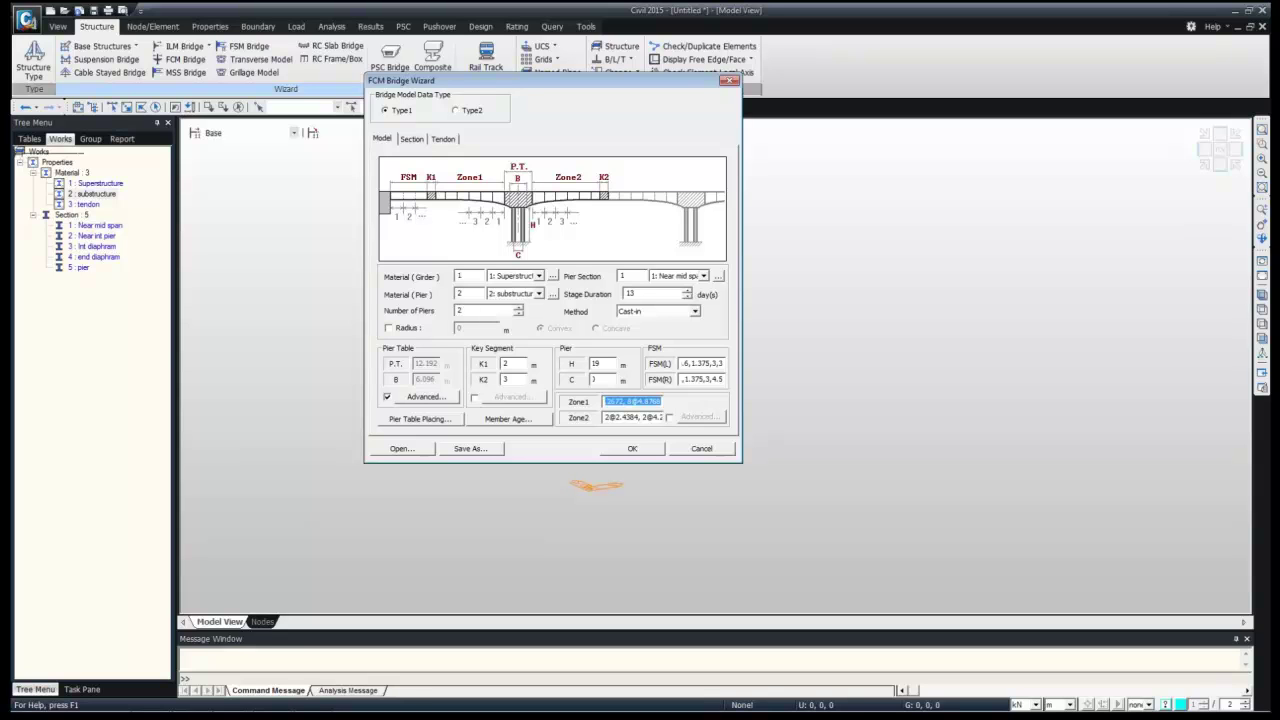
Set the segment lengths of both Zone1 and Zone2 to 4@3,5@4
{"action": "type", "text": "4@3.5"}
{"action": "type", "text": "@4"}
{"action": "key", "text": "ctrl+a"}
{"action": "left_click", "coordinate": [632, 417]}
{"action": "key", "text": "ctrl+a"}
{"action": "key", "text": "ctrl+v"}
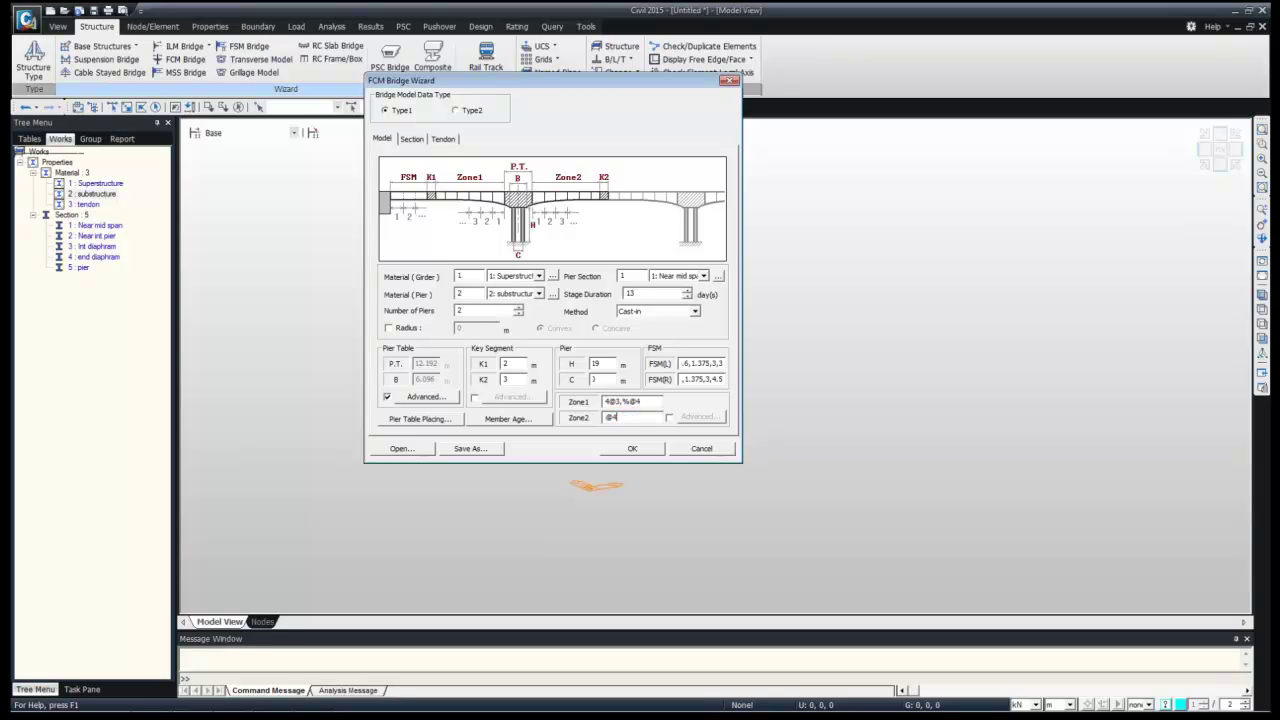
{"action": "key", "text": "ctrl+a"}
{"action": "left_click", "coordinate": [615, 417]}
{"action": "key", "text": "BackSpace"}
{"action": "type", "text": "5"}
{"action": "type", "text": "5"}
{"action": "key", "text": "BackSpace"}
Give the bridge alignment a concave curve with a radius of 182 m
{"action": "left_click", "coordinate": [389, 328]}
{"action": "key", "text": "Tab"}
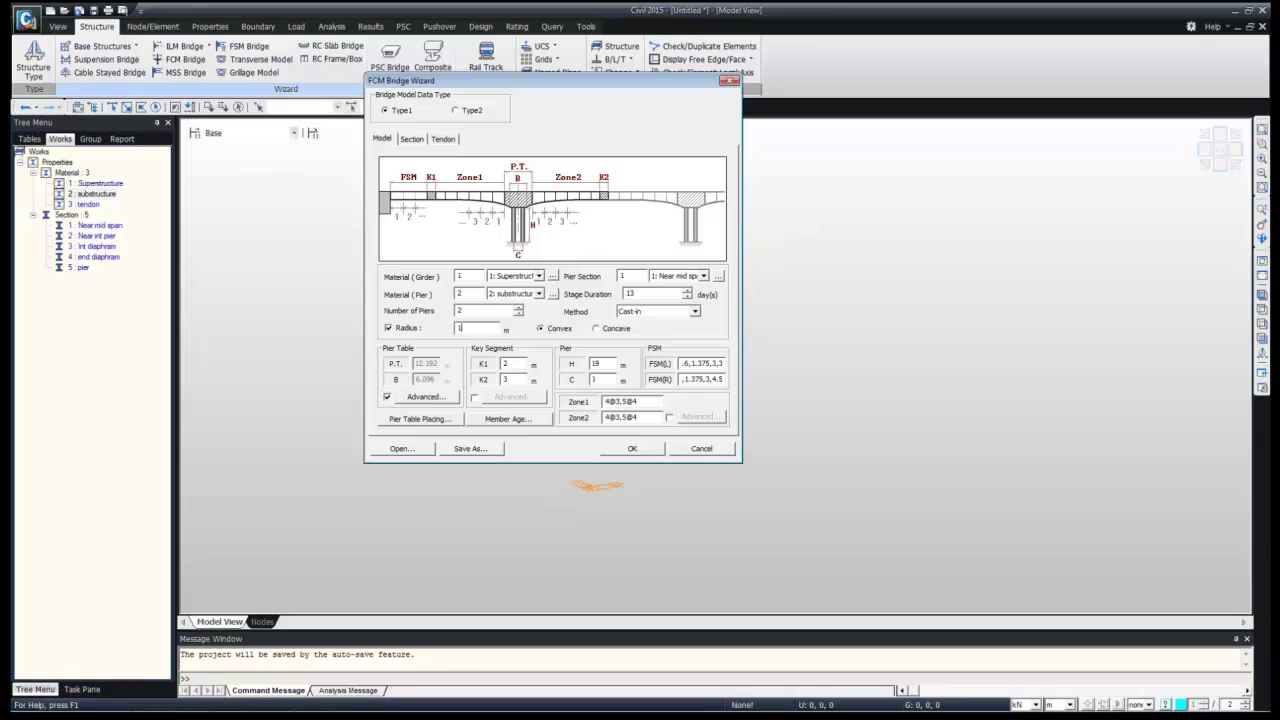
{"action": "type", "text": "182"}
{"action": "double_click", "coordinate": [463, 328]}
{"action": "left_click", "coordinate": [597, 328]}
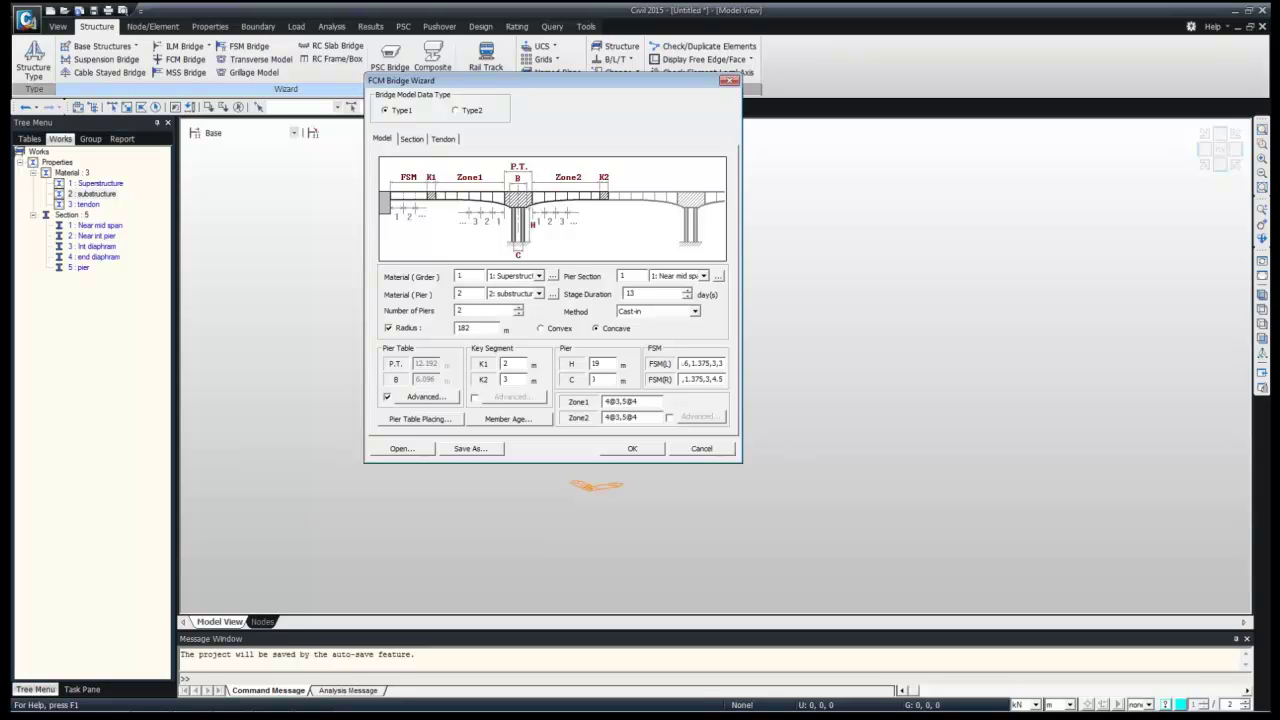
{"action": "double_click", "coordinate": [630, 294]}
{"action": "left_click", "coordinate": [640, 294]}
{"action": "left_click_drag", "start_coordinate": [637, 401], "coordinate": [604, 401]}
{"action": "left_click_drag", "start_coordinate": [640, 294], "coordinate": [625, 294]}
Set the member ages of the FSM, key segment, pier table, segment and pier to 0 days
{"action": "left_click", "coordinate": [508, 419]}
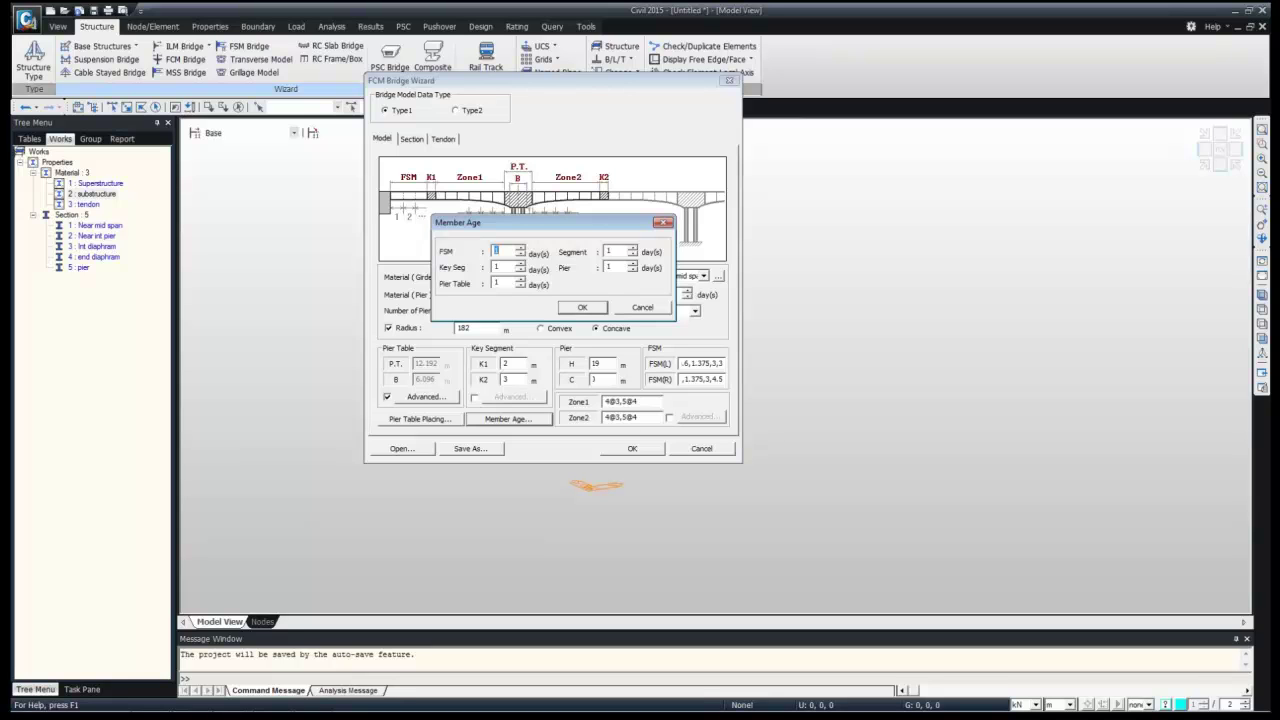
{"action": "type", "text": "3"}
{"action": "key", "text": "Tab"}
{"action": "key", "text": "Tab"}
{"action": "type", "text": "4"}
{"action": "double_click", "coordinate": [496, 251]}
{"action": "type", "text": "0"}
{"action": "key", "text": "Tab"}
{"action": "type", "text": "0"}
{"action": "key", "text": "Tab"}
{"action": "type", "text": "0"}
{"action": "key", "text": "Tab"}
{"action": "type", "text": "0"}
{"action": "key", "text": "Tab"}
{"action": "type", "text": "0"}
{"action": "key", "text": "Return"}
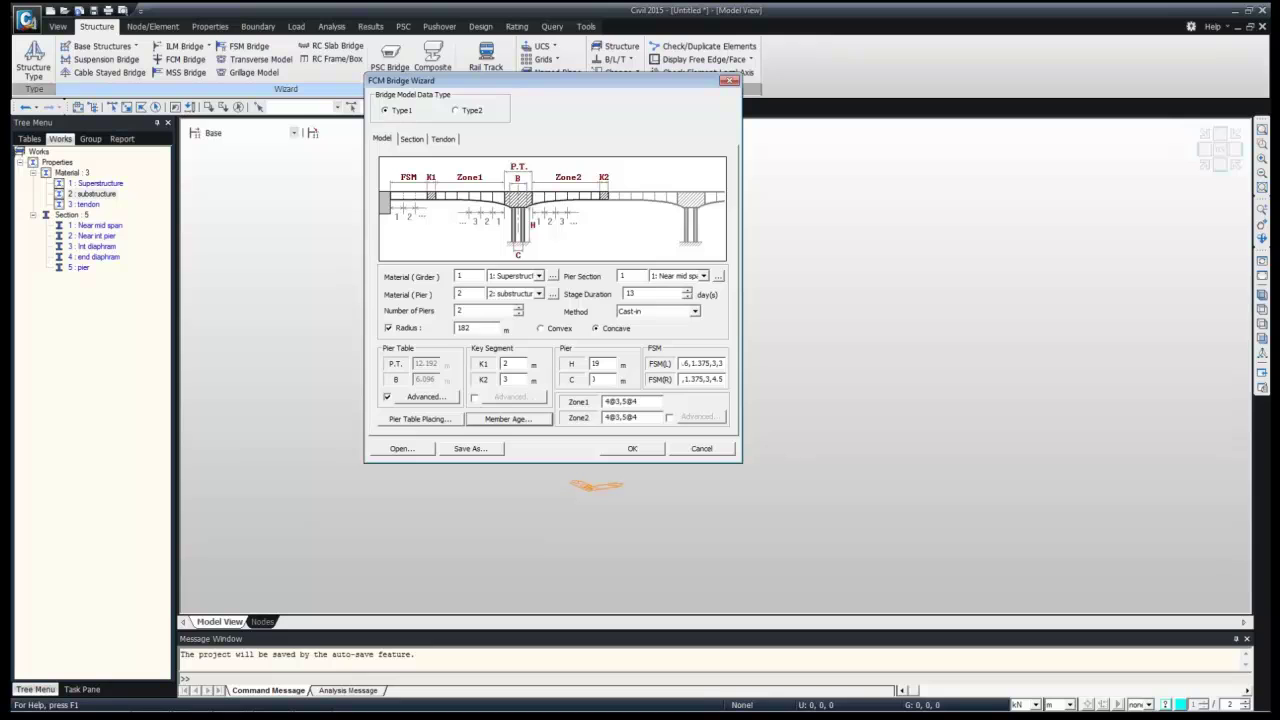
Switch the wizard's section definition to the user-defined Type2 model data
{"action": "left_click", "coordinate": [412, 139]}
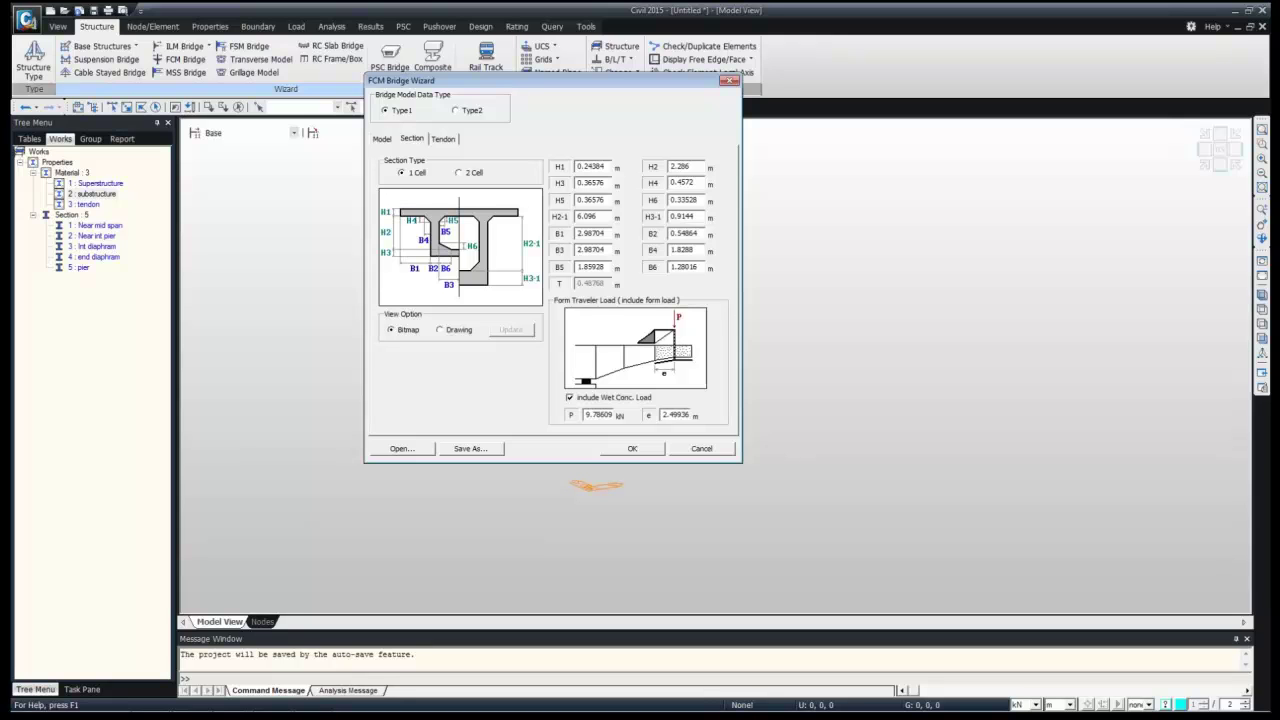
{"action": "left_click", "coordinate": [459, 173]}
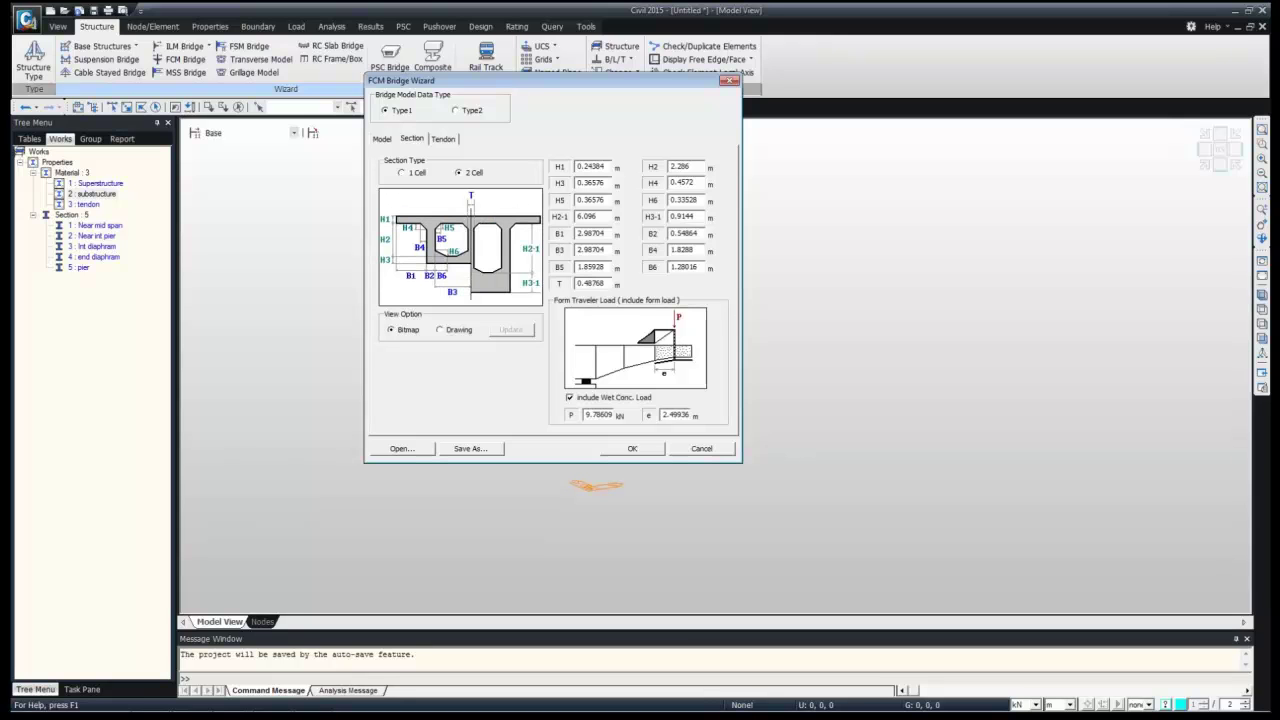
{"action": "left_click", "coordinate": [456, 111]}
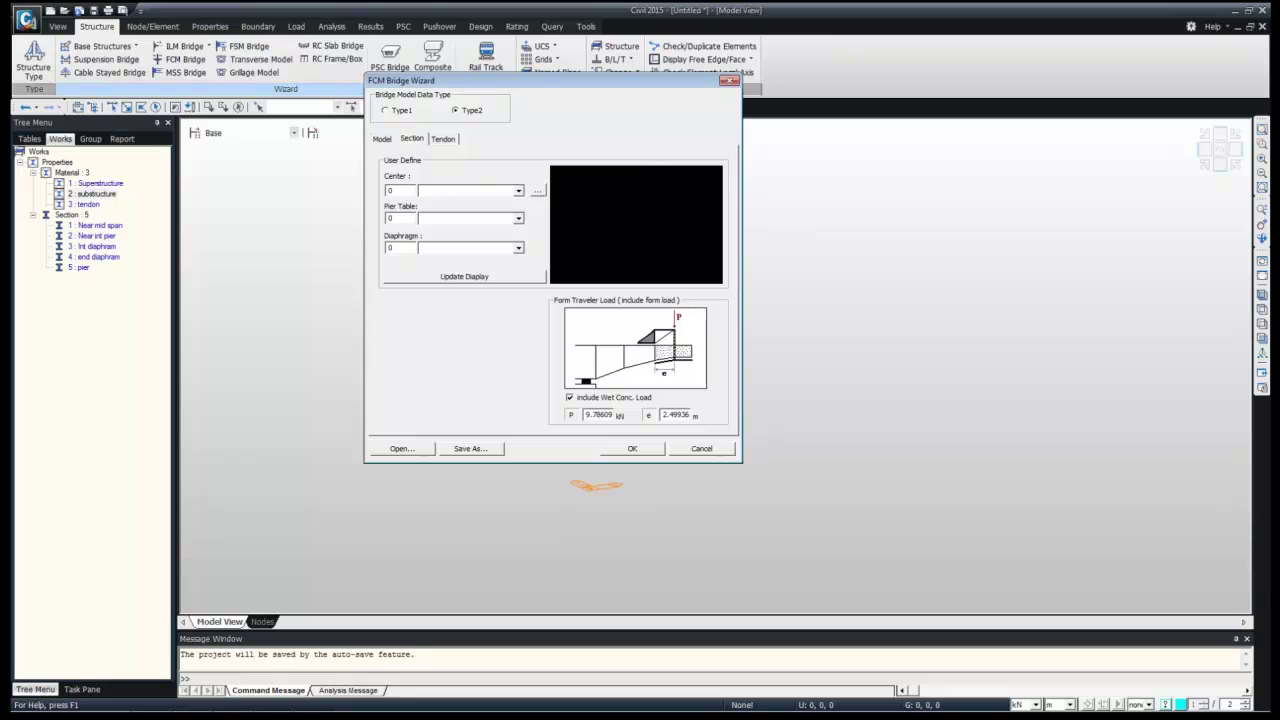
Assign Near mid span as the center section, Near int pier as pier table and Int diaphram as diaphragm, and refresh the preview
{"action": "left_click", "coordinate": [518, 191]}
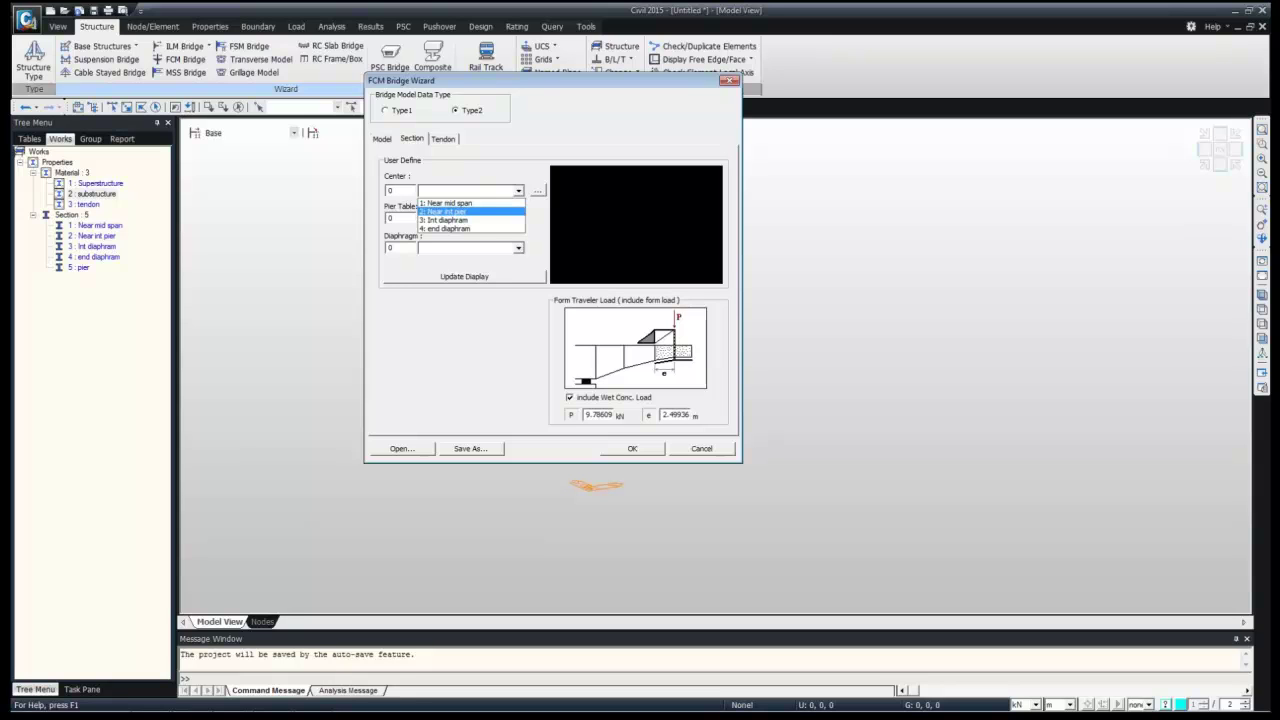
{"action": "left_click", "coordinate": [447, 203]}
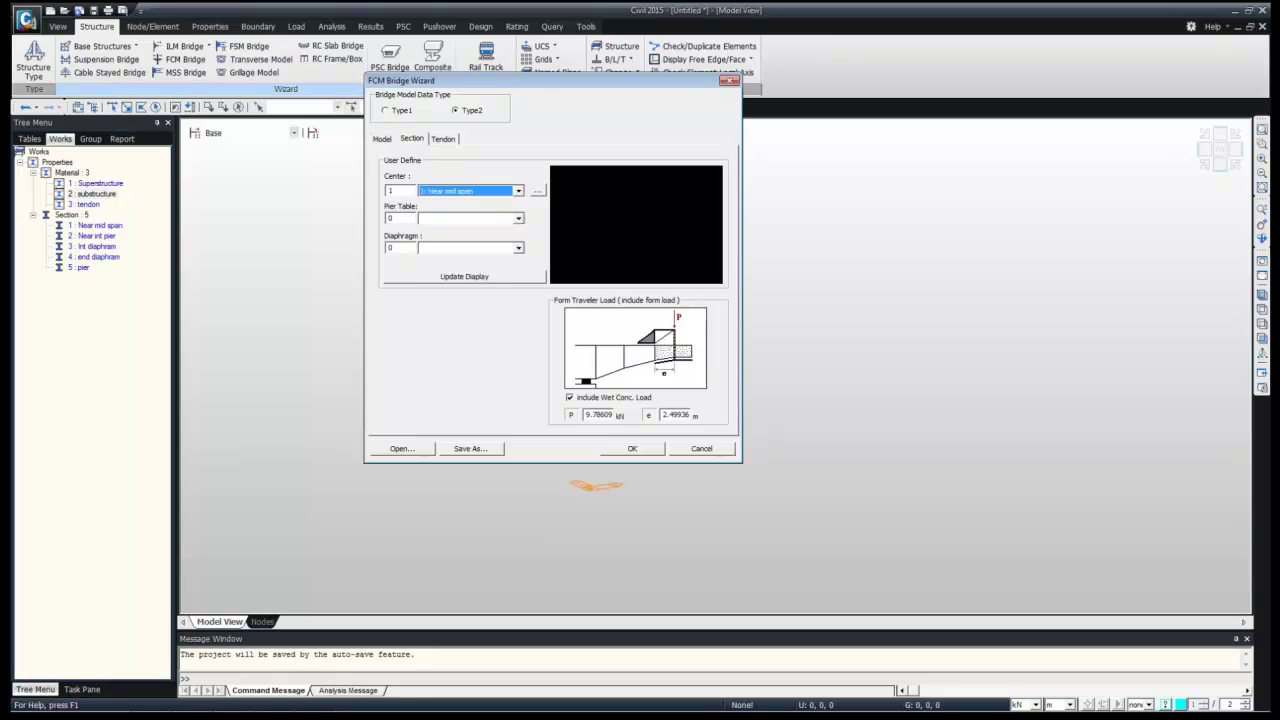
{"action": "left_click", "coordinate": [518, 218]}
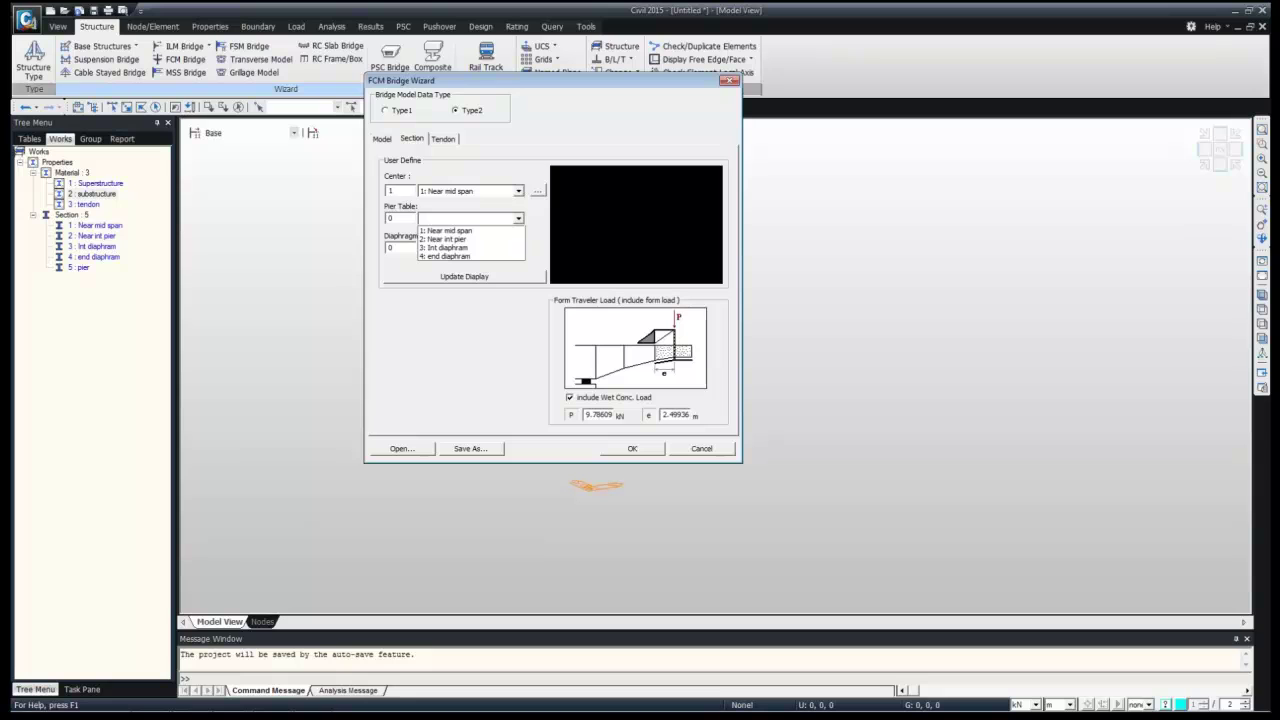
{"action": "left_click", "coordinate": [447, 239]}
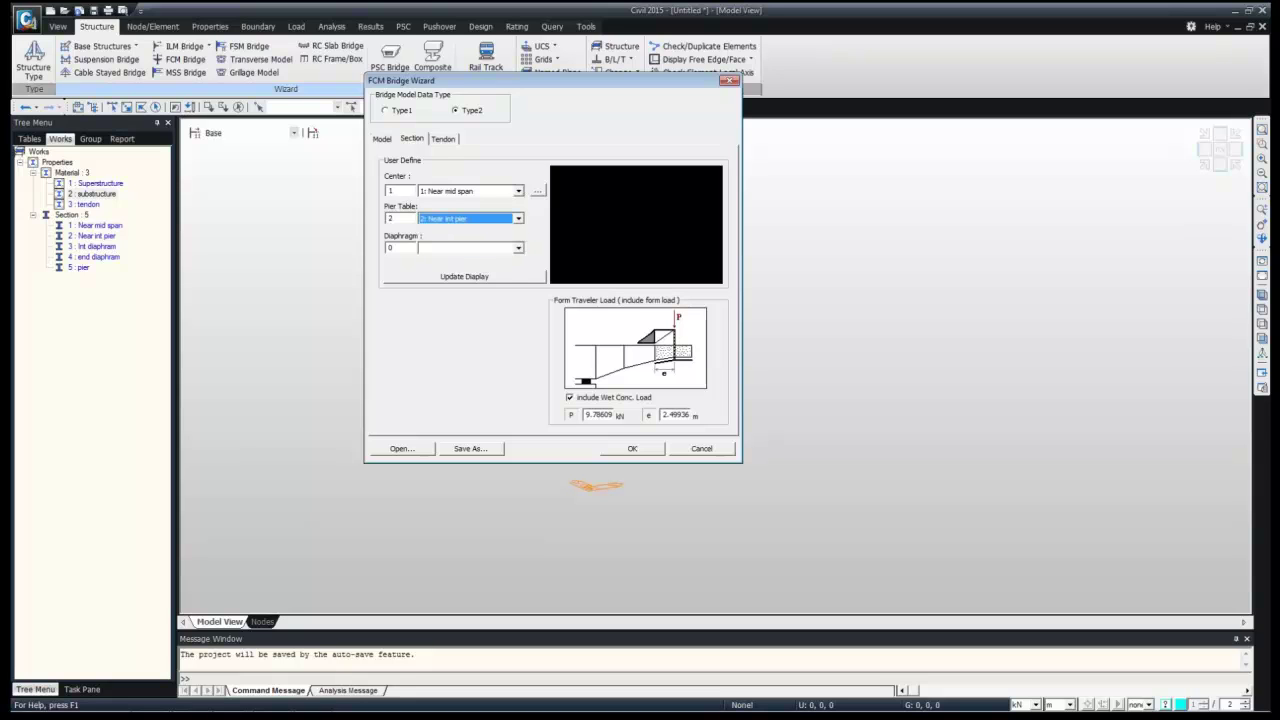
{"action": "left_click", "coordinate": [518, 248]}
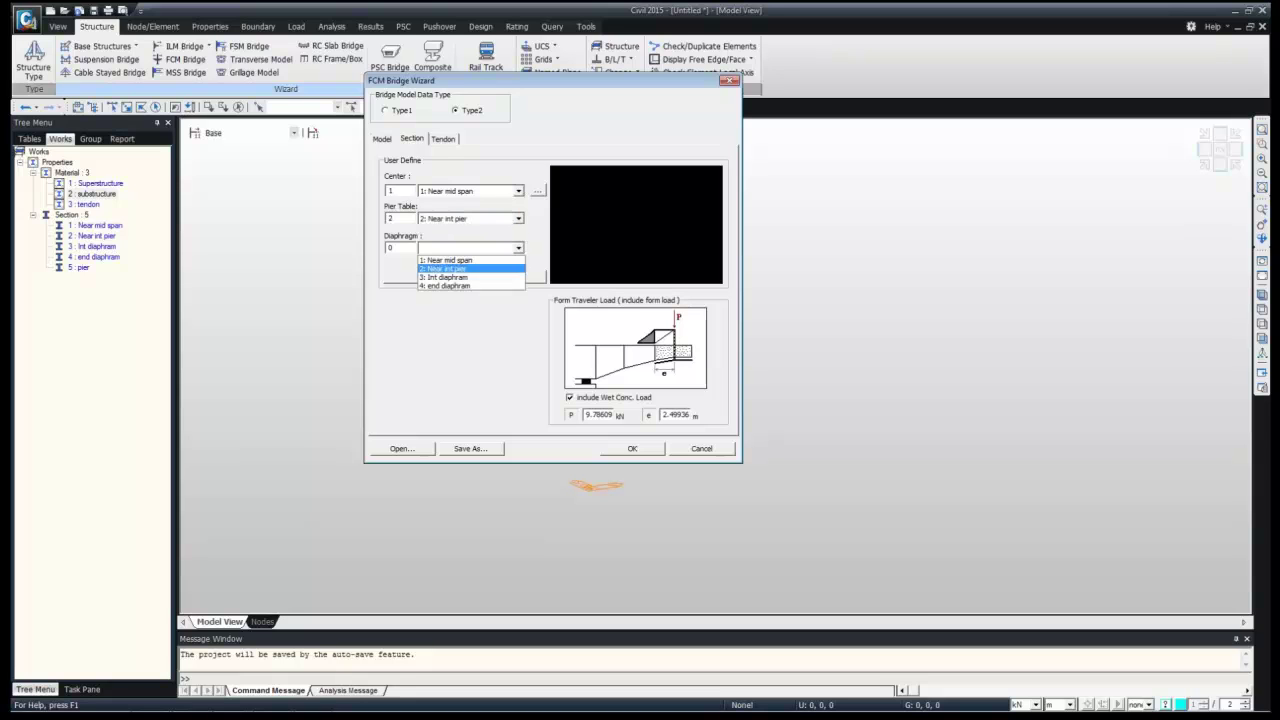
{"action": "left_click", "coordinate": [447, 277]}
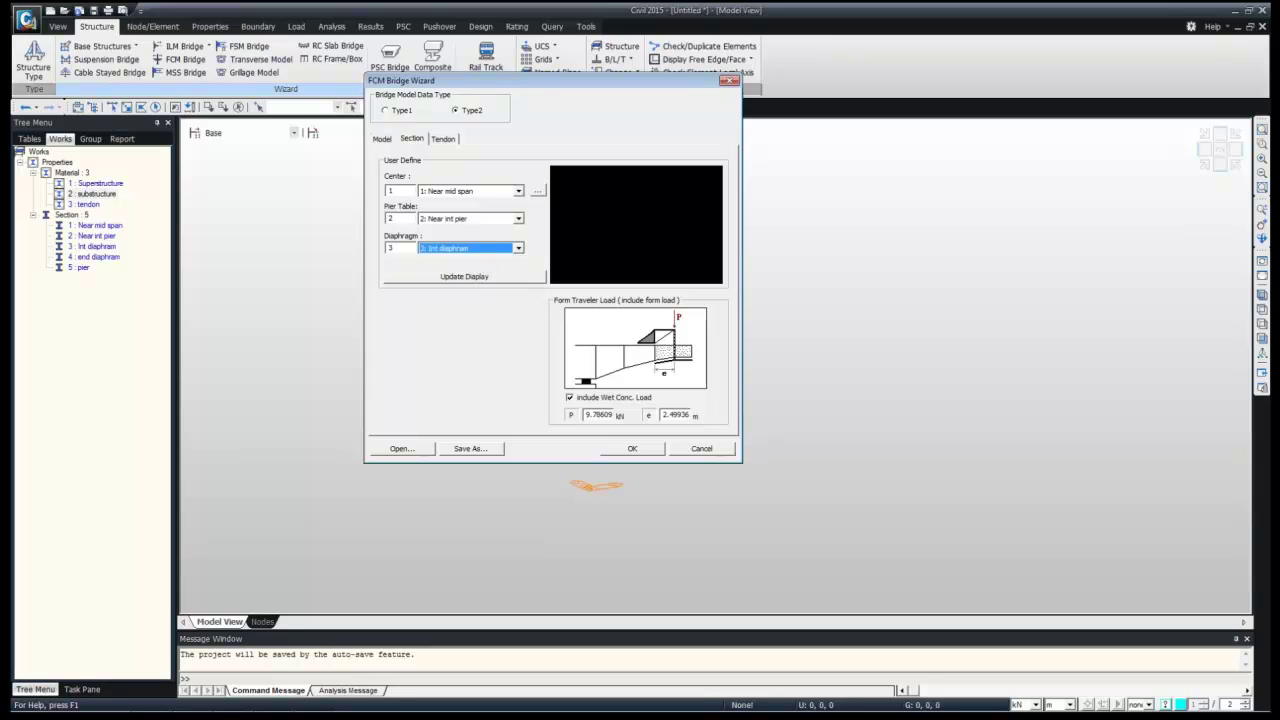
{"action": "left_click", "coordinate": [447, 277]}
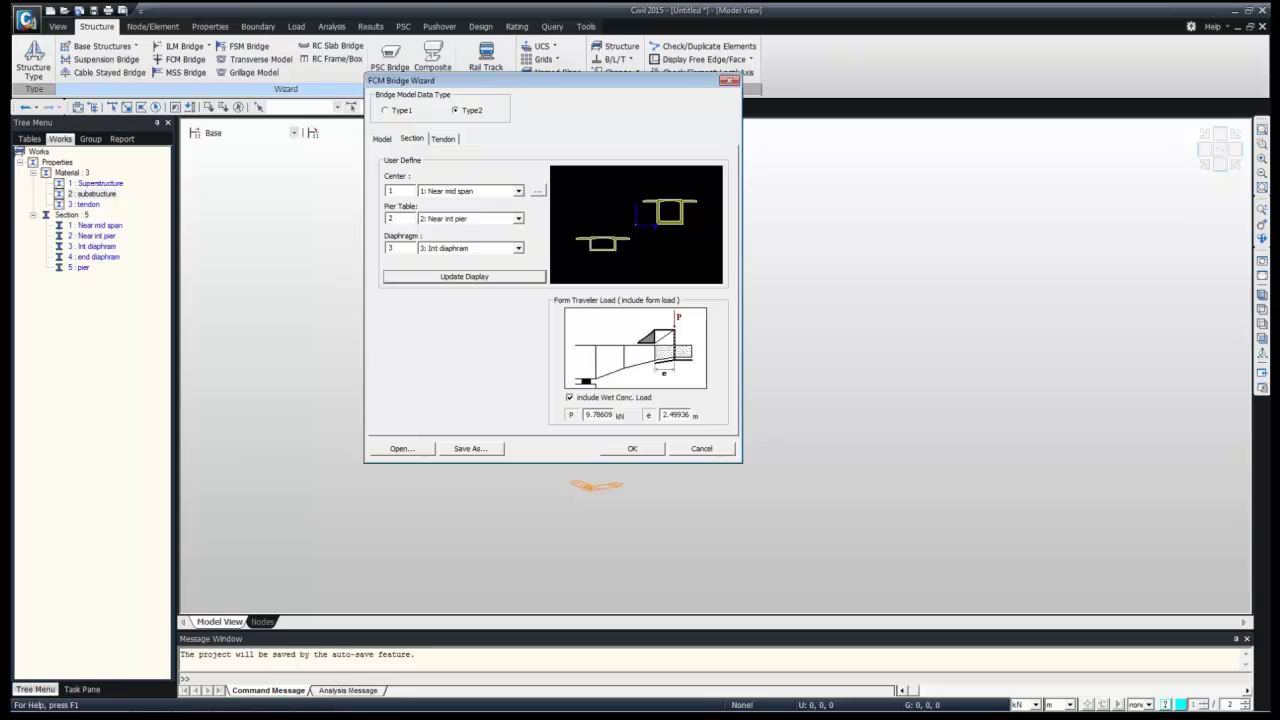
Set the form traveler load P to 100 kN and its eccentricity e to 2.5 m
{"action": "left_click_drag", "start_coordinate": [613, 415], "coordinate": [584, 415]}
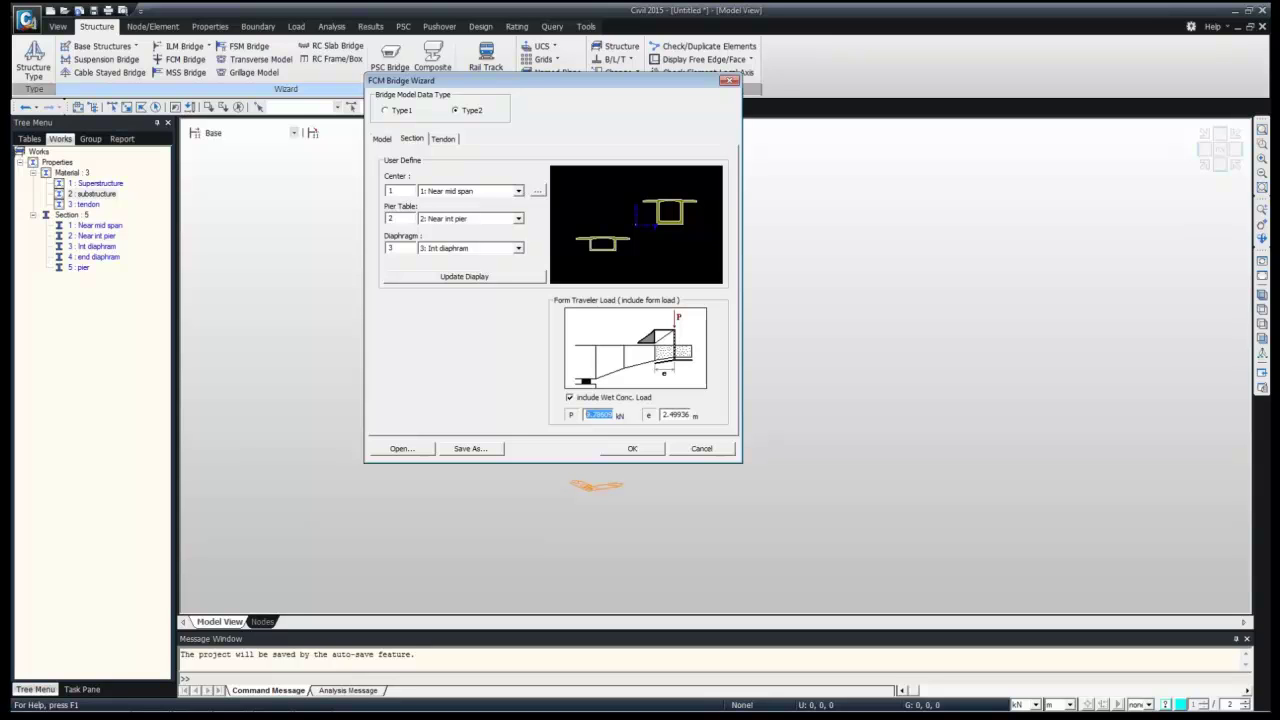
{"action": "left_click_drag", "start_coordinate": [663, 415], "coordinate": [689, 415]}
{"action": "left_click_drag", "start_coordinate": [613, 415], "coordinate": [584, 415]}
{"action": "type", "text": "1006"}
{"action": "key", "text": "BackSpace"}
{"action": "key", "text": "Tab"}
{"action": "type", "text": "2.5"}
Exclude tendons and prestress from the bridge generated by the wizard
{"action": "left_click", "coordinate": [443, 139]}
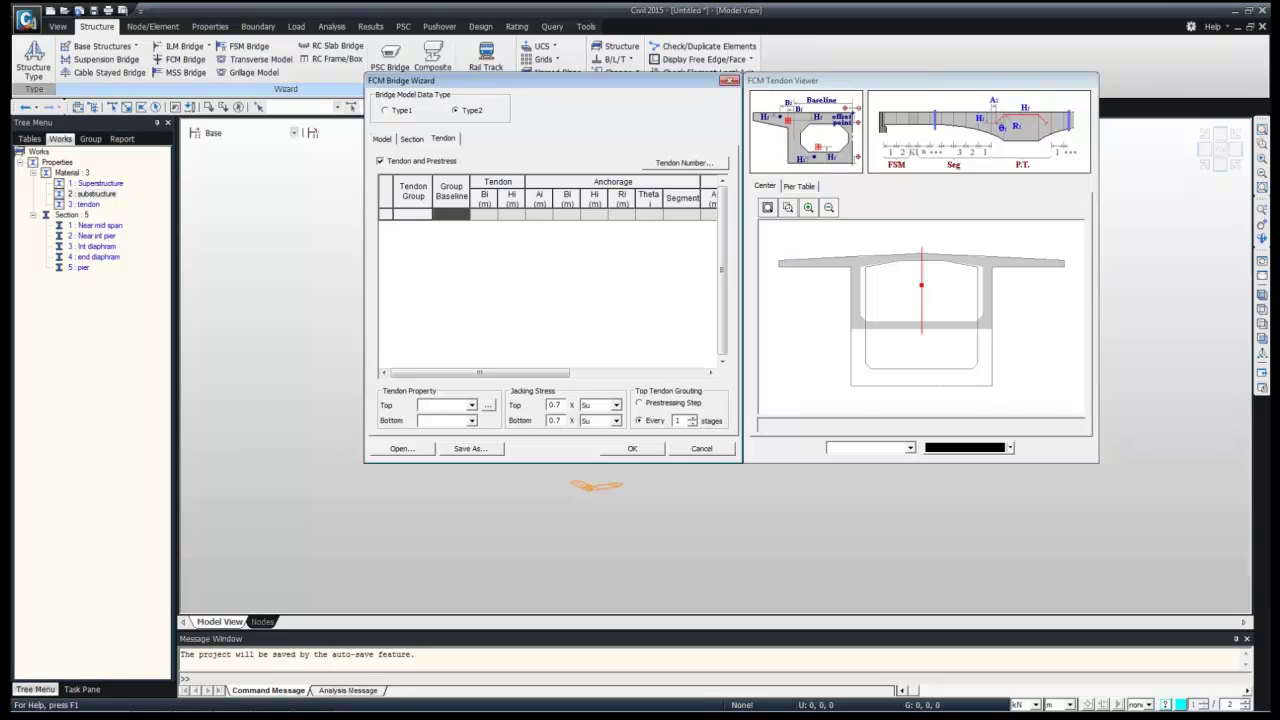
{"action": "left_click", "coordinate": [380, 161]}
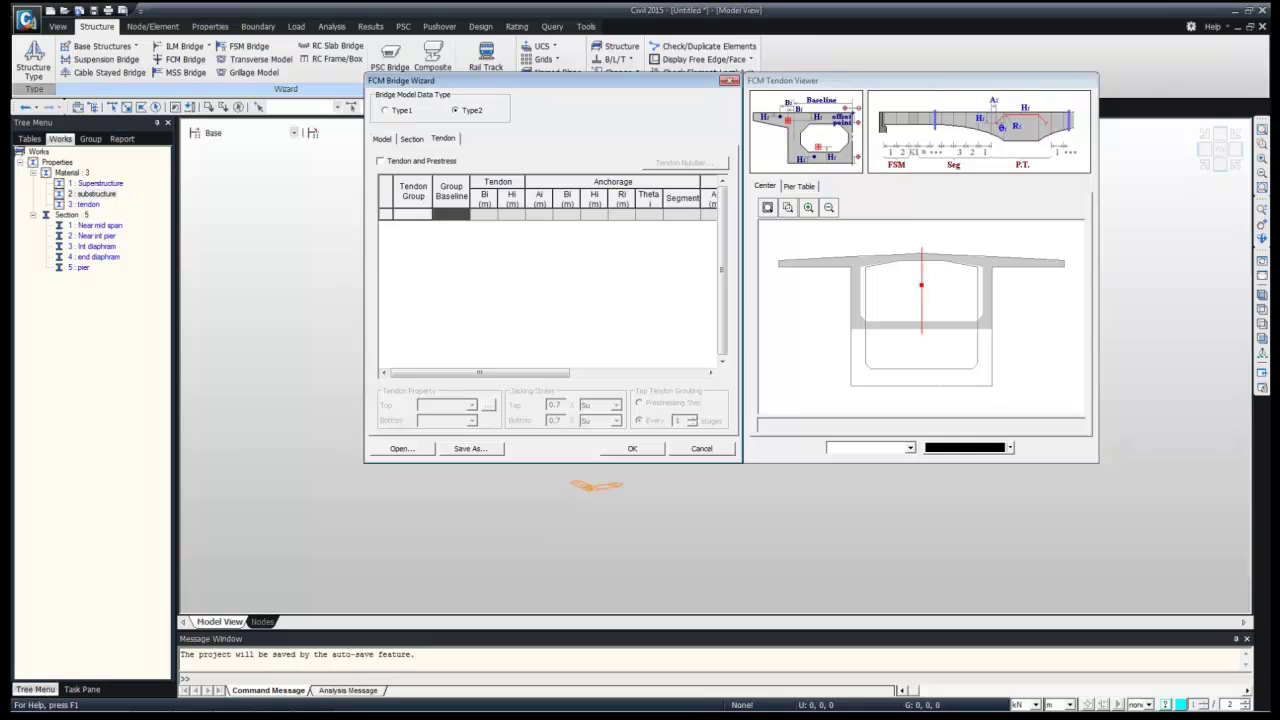
Enter nonzero member ages in days for the bridge parts in the FCM wizard and try to generate the bridge
{"action": "left_click", "coordinate": [412, 139]}
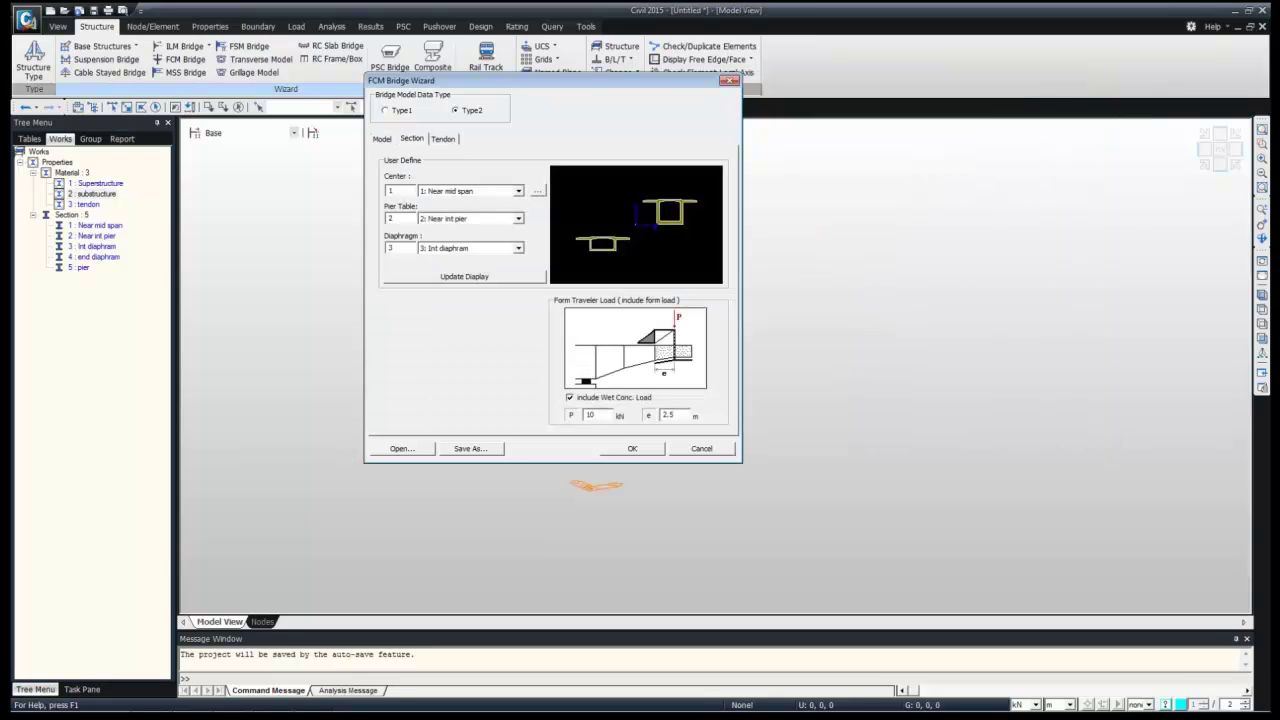
{"action": "left_click", "coordinate": [632, 449]}
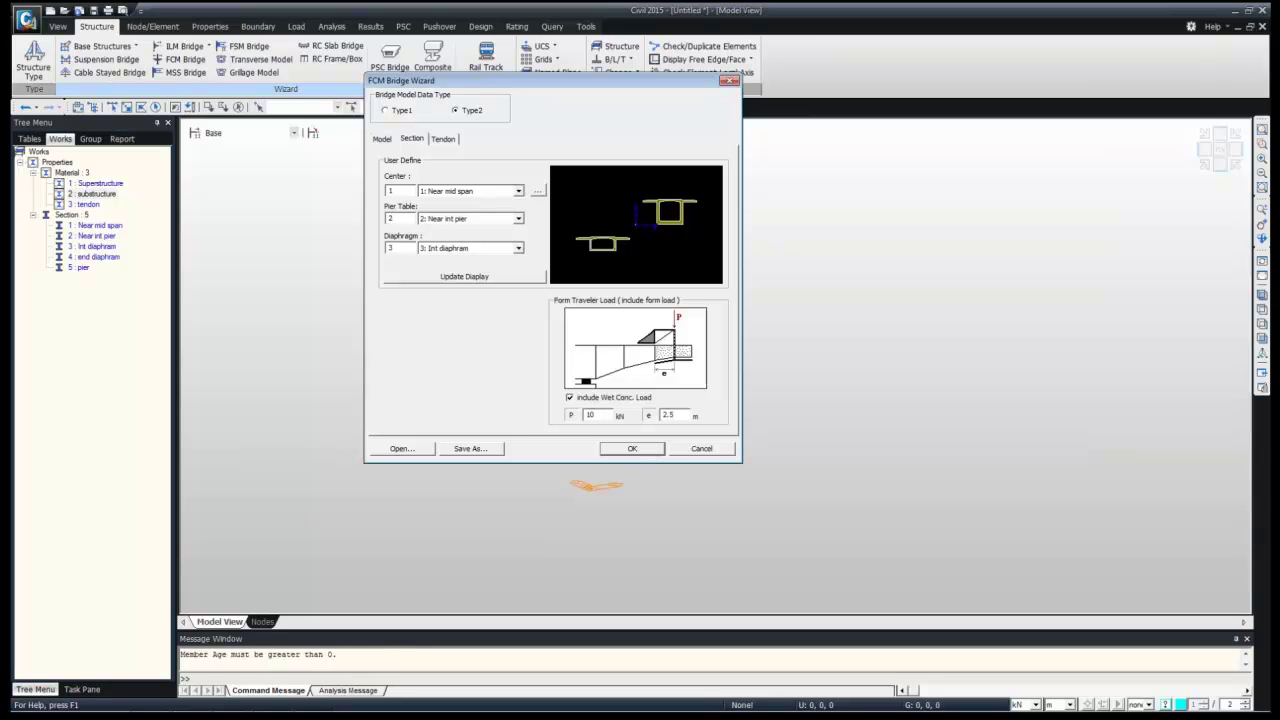
{"action": "left_click", "coordinate": [382, 139]}
{"action": "left_click", "coordinate": [508, 419]}
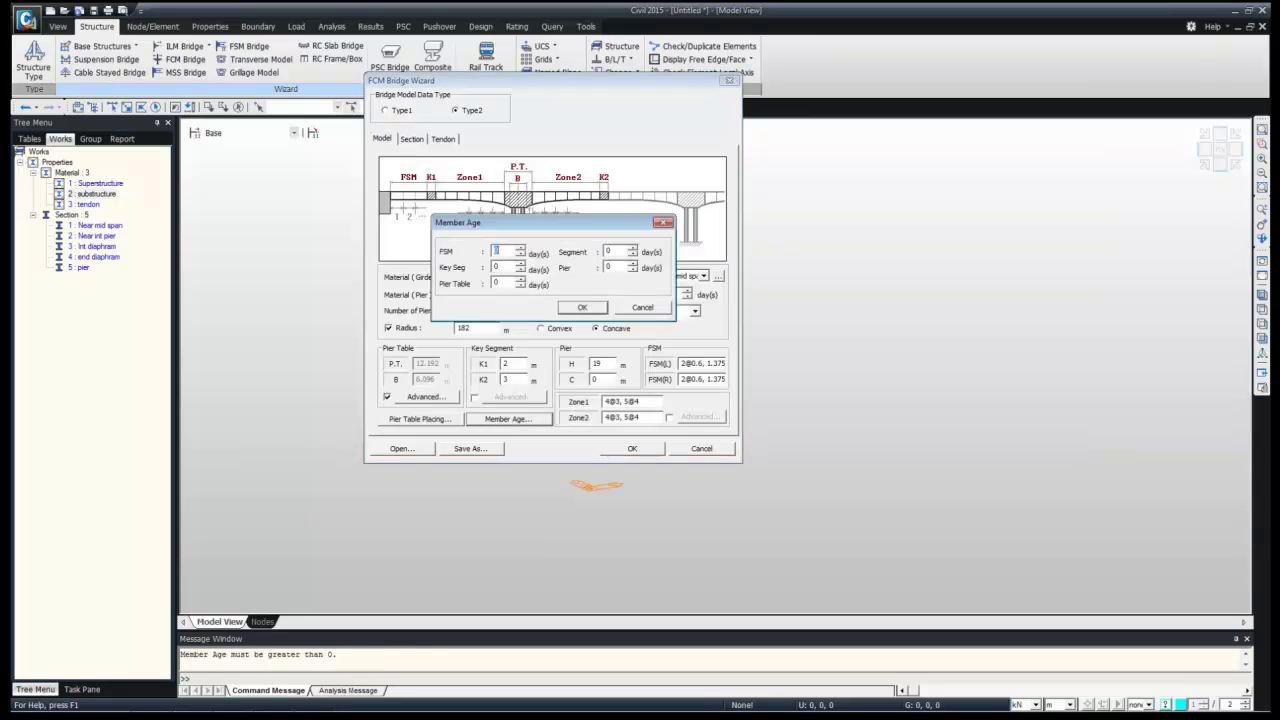
{"action": "type", "text": "1"}
{"action": "type", "text": "11"}
{"action": "key", "text": "Return"}
{"action": "key", "text": "Return"}
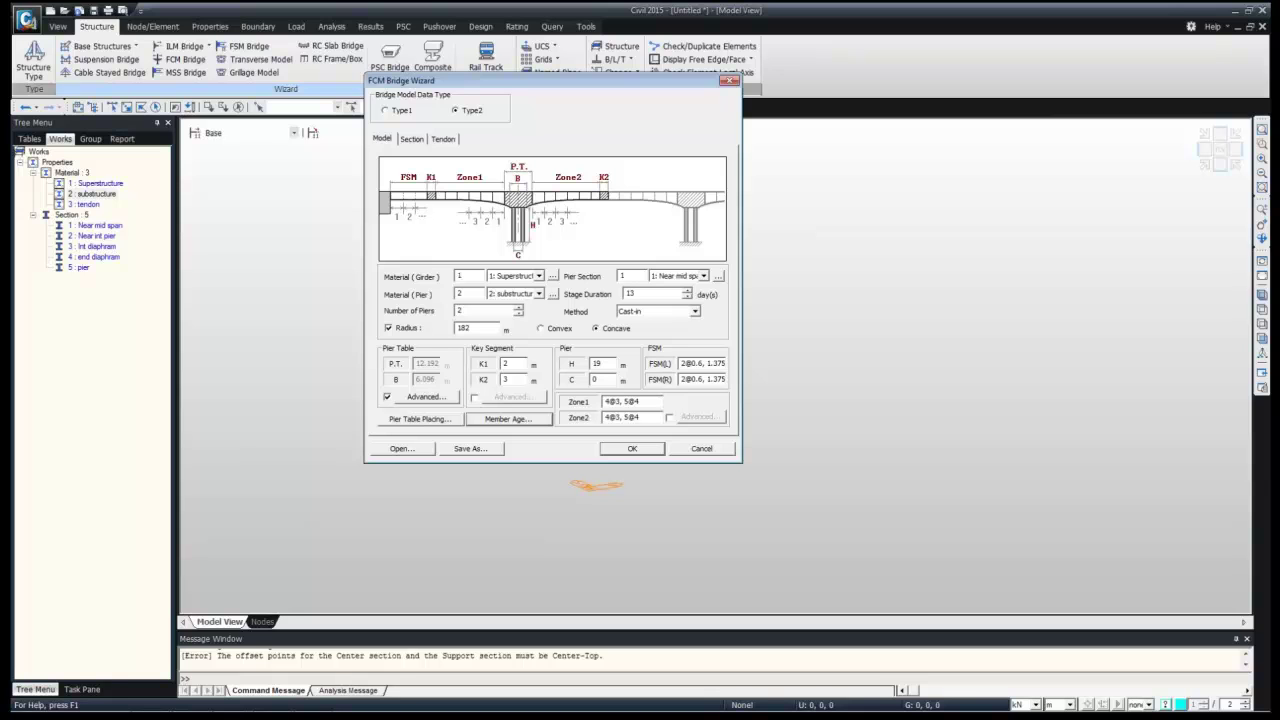
Change the offset of the Near mid span section to Center-Top
{"action": "key", "text": "ctrl+Tab"}
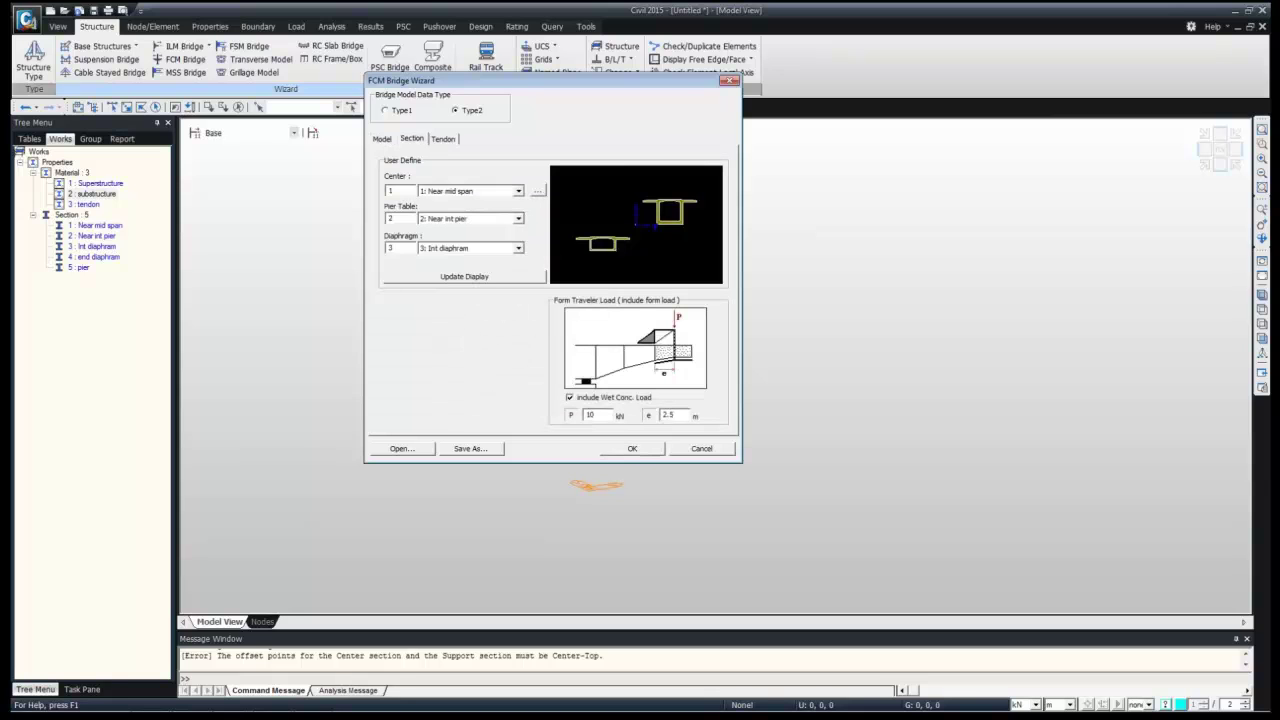
{"action": "left_click", "coordinate": [538, 191]}
{"action": "double_click", "coordinate": [555, 287]}
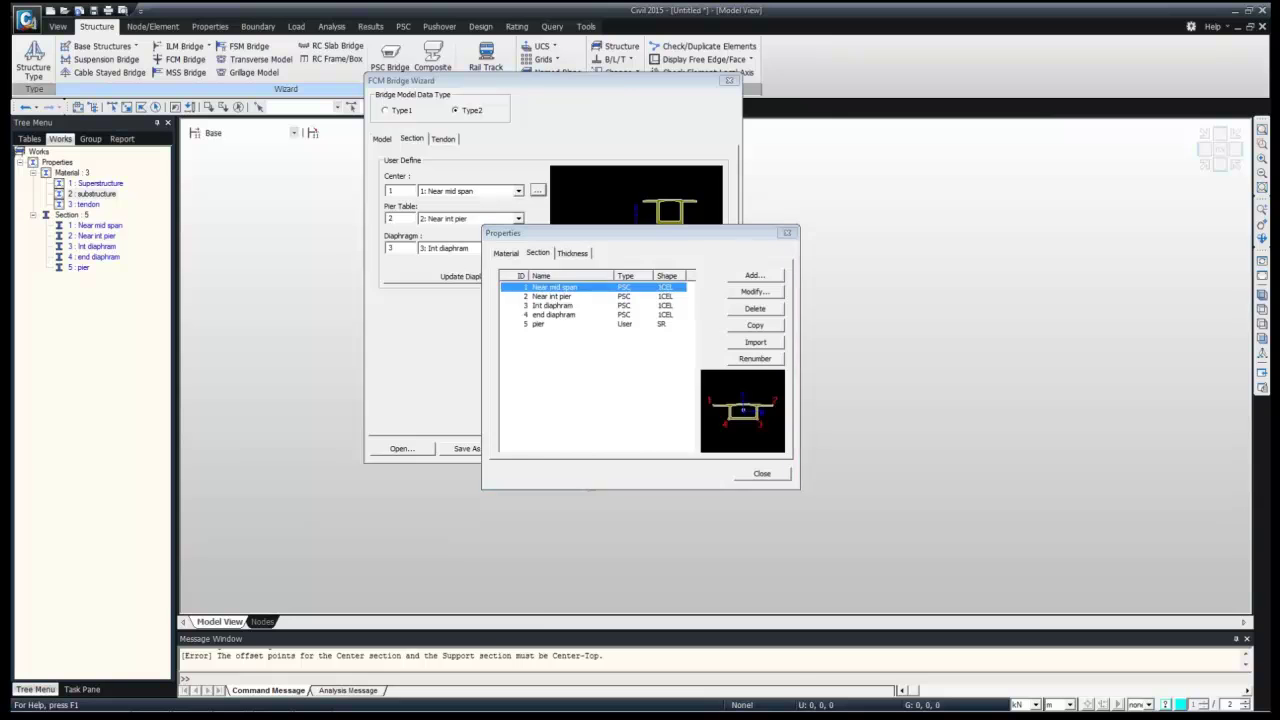
{"action": "left_click_drag", "start_coordinate": [620, 278], "coordinate": [663, 108]}
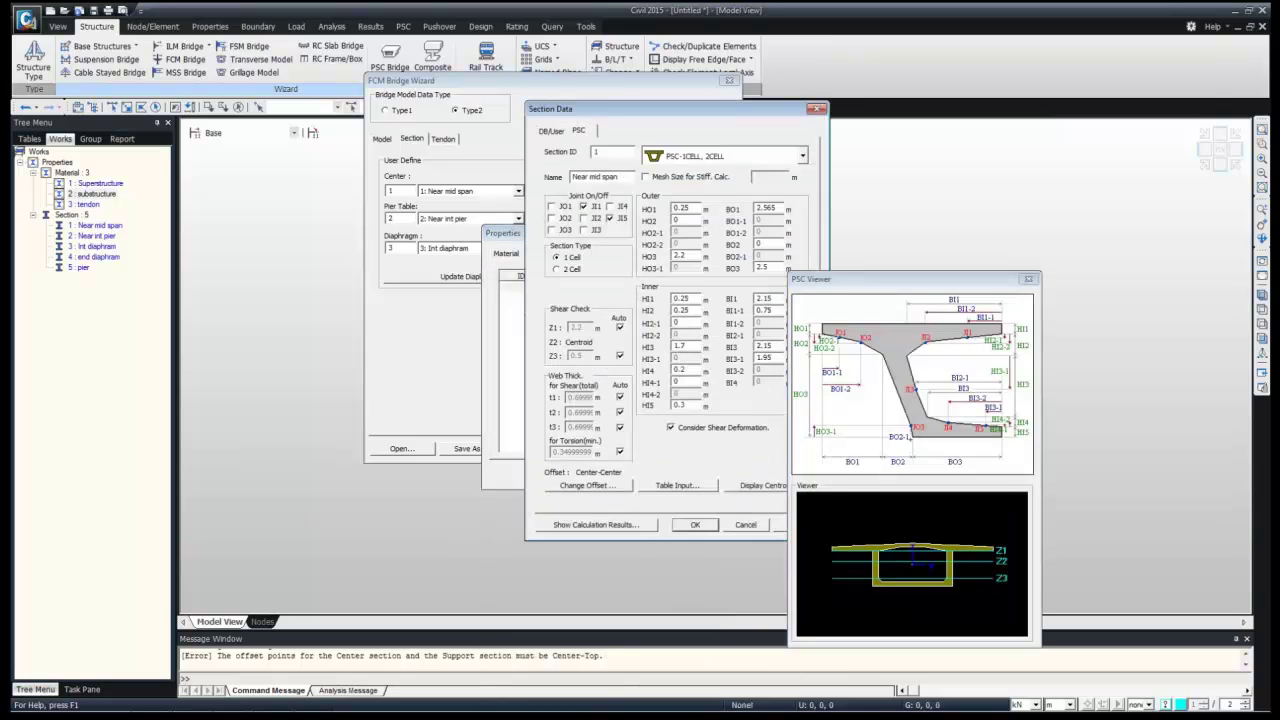
{"action": "left_click_drag", "start_coordinate": [850, 279], "coordinate": [1025, 100]}
{"action": "left_click_drag", "start_coordinate": [580, 108], "coordinate": [687, 102]}
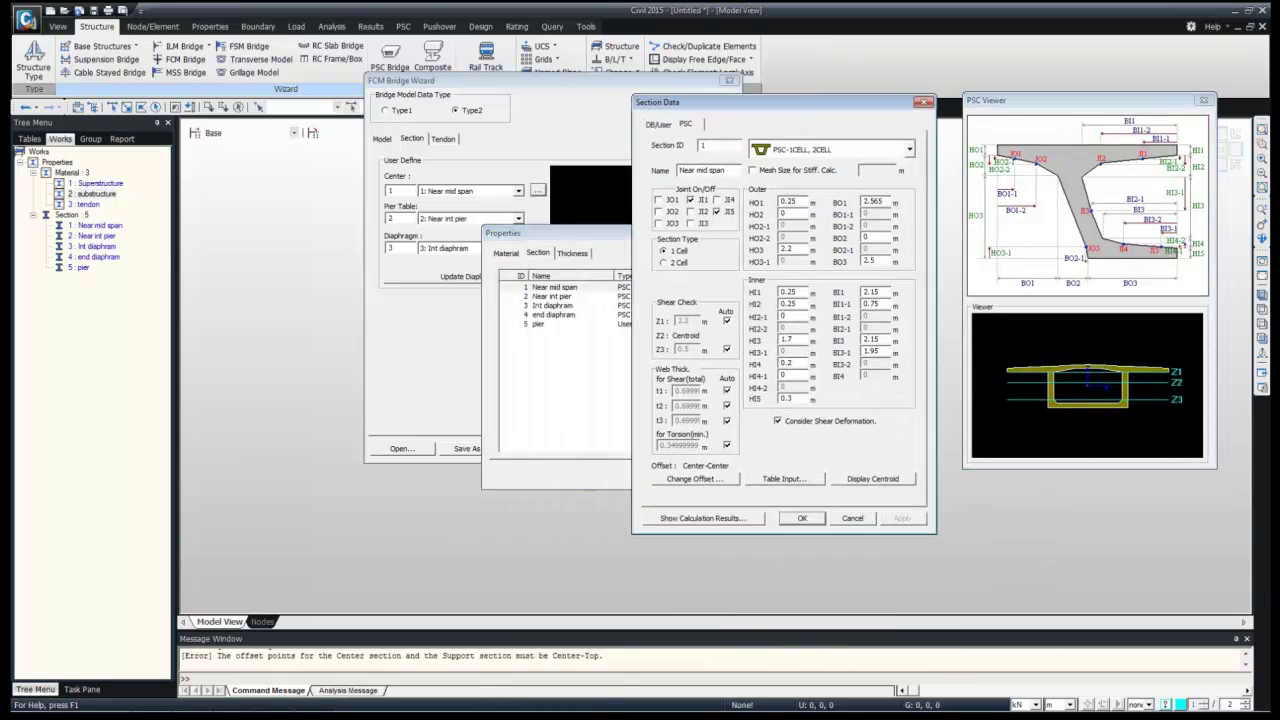
{"action": "left_click", "coordinate": [695, 478]}
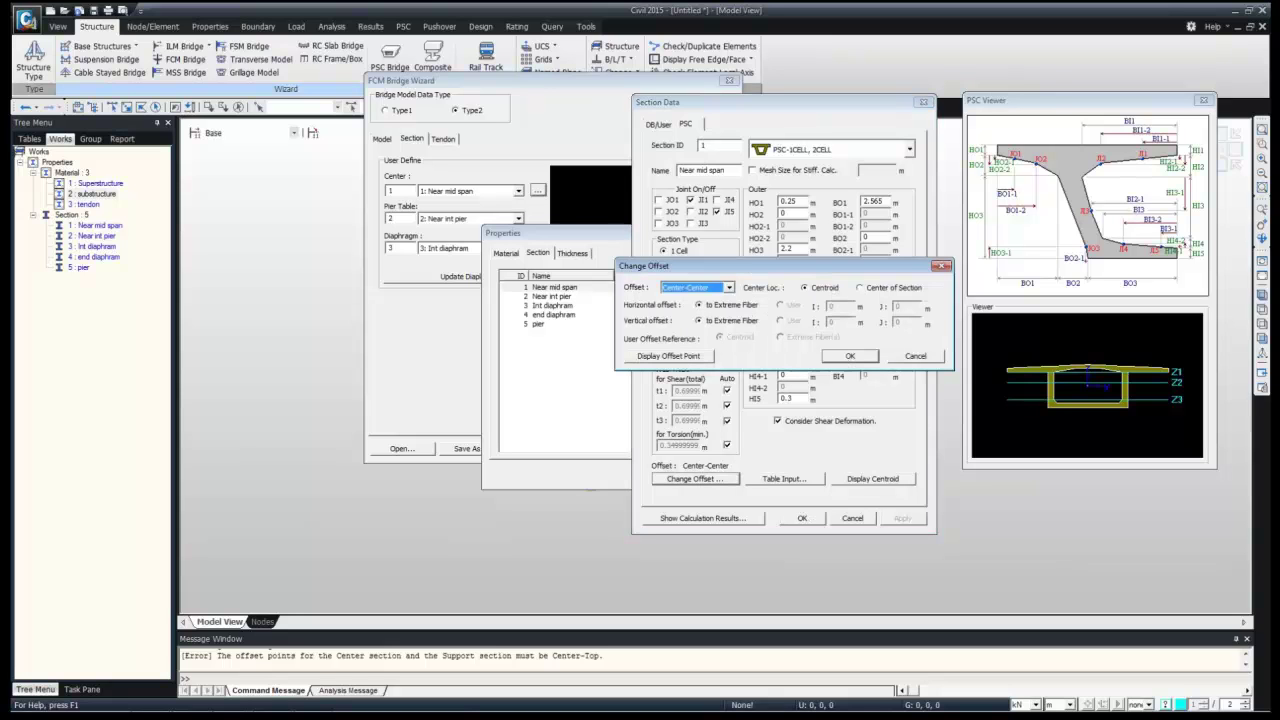
{"action": "key", "text": "alt+Down"}
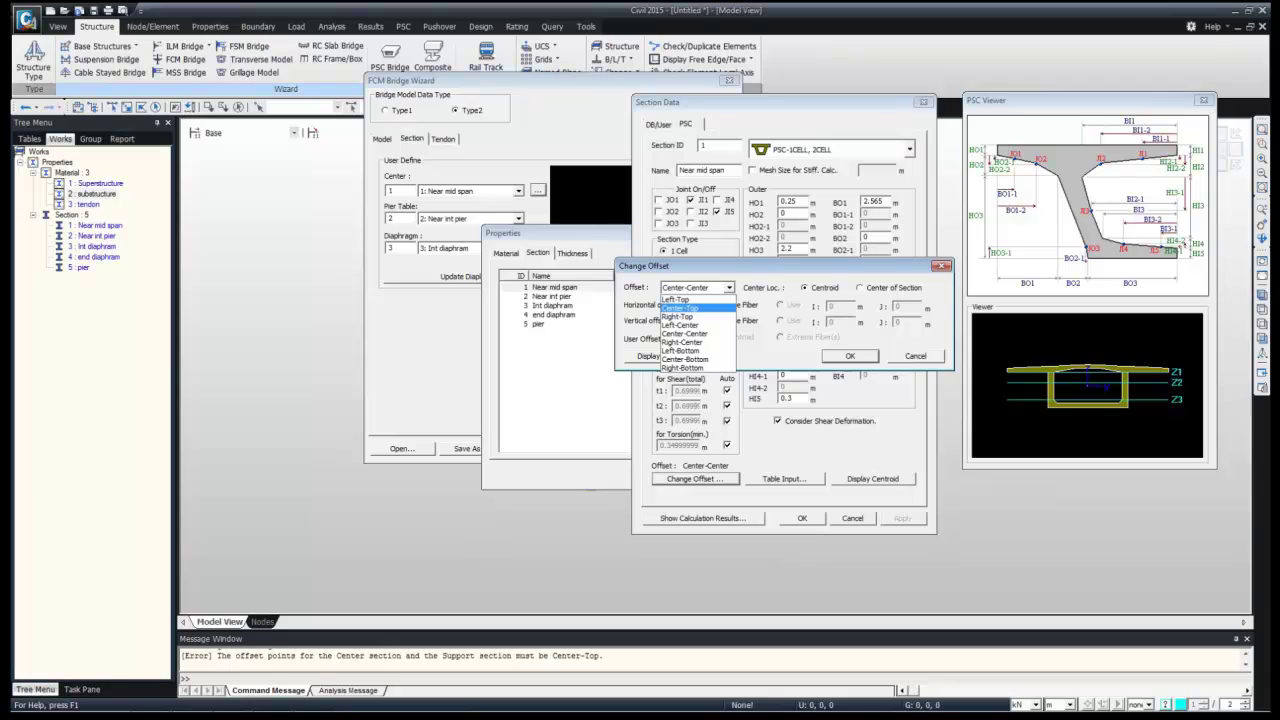
{"action": "key", "text": "Return"}
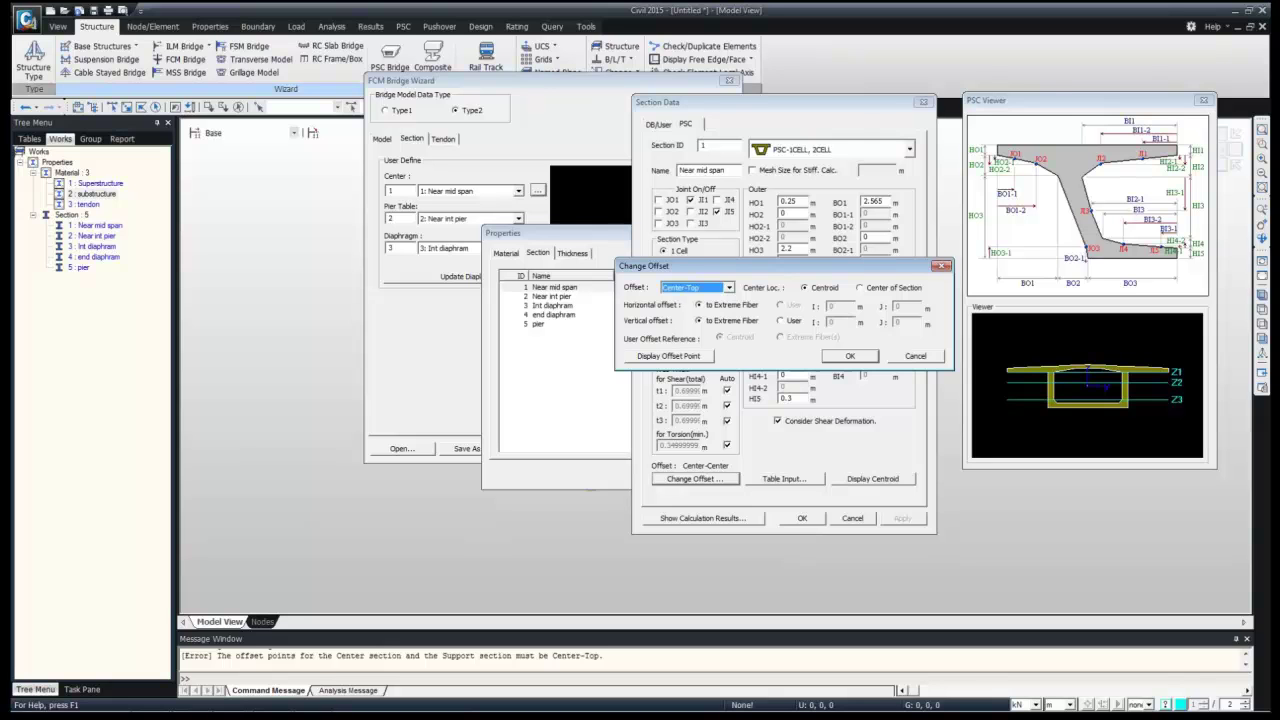
{"action": "key", "text": "Return"}
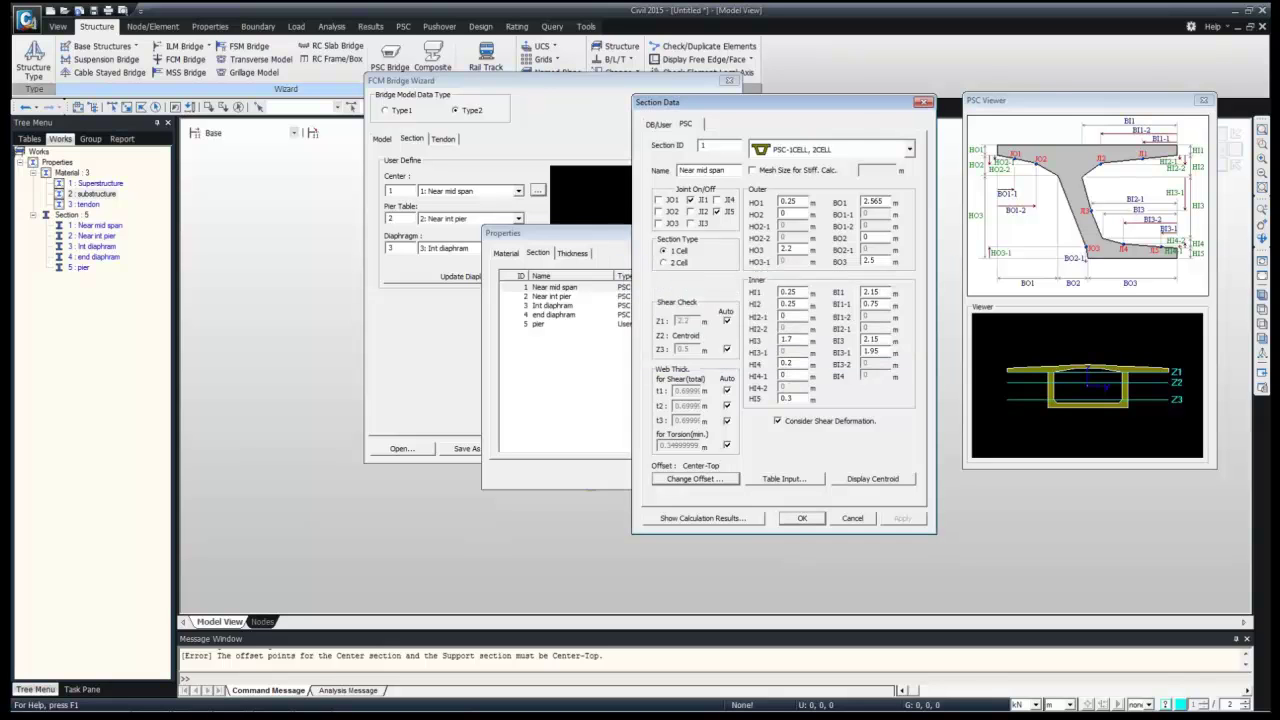
{"action": "key", "text": "Return"}
Change the offset of the Near int pier section to Center-Top
{"action": "left_click", "coordinate": [552, 296]}
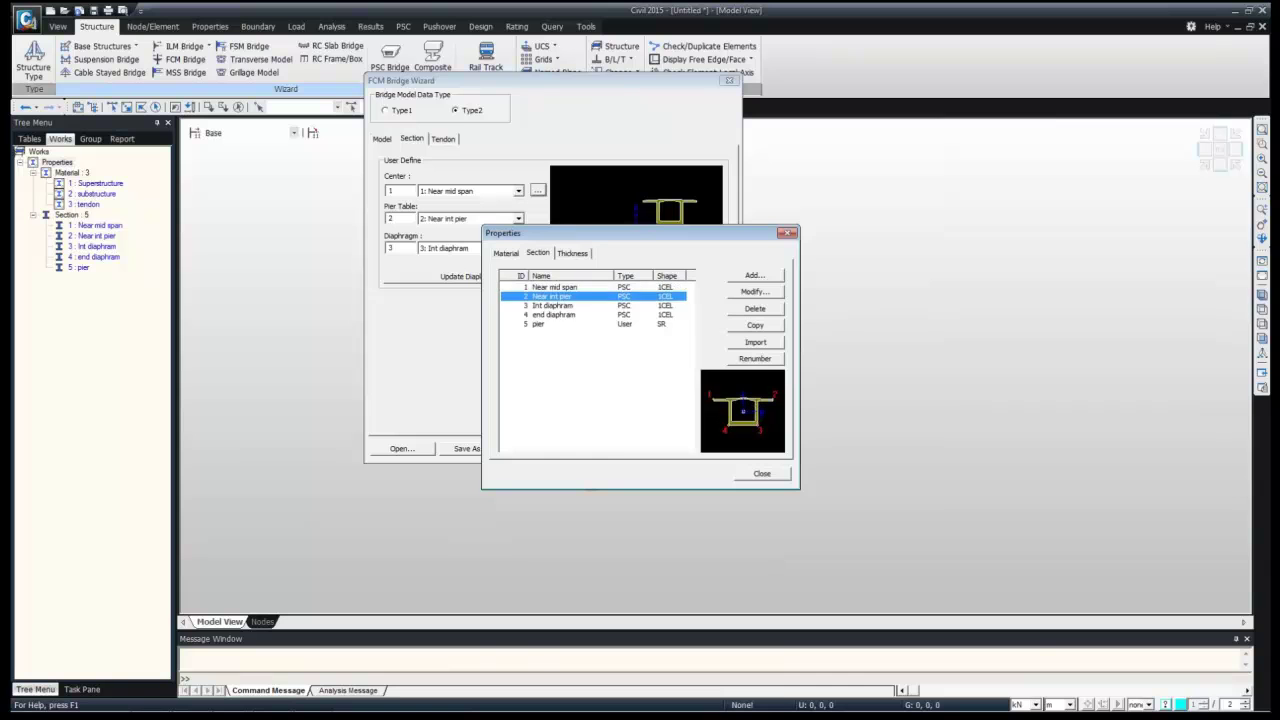
{"action": "left_click", "coordinate": [755, 291]}
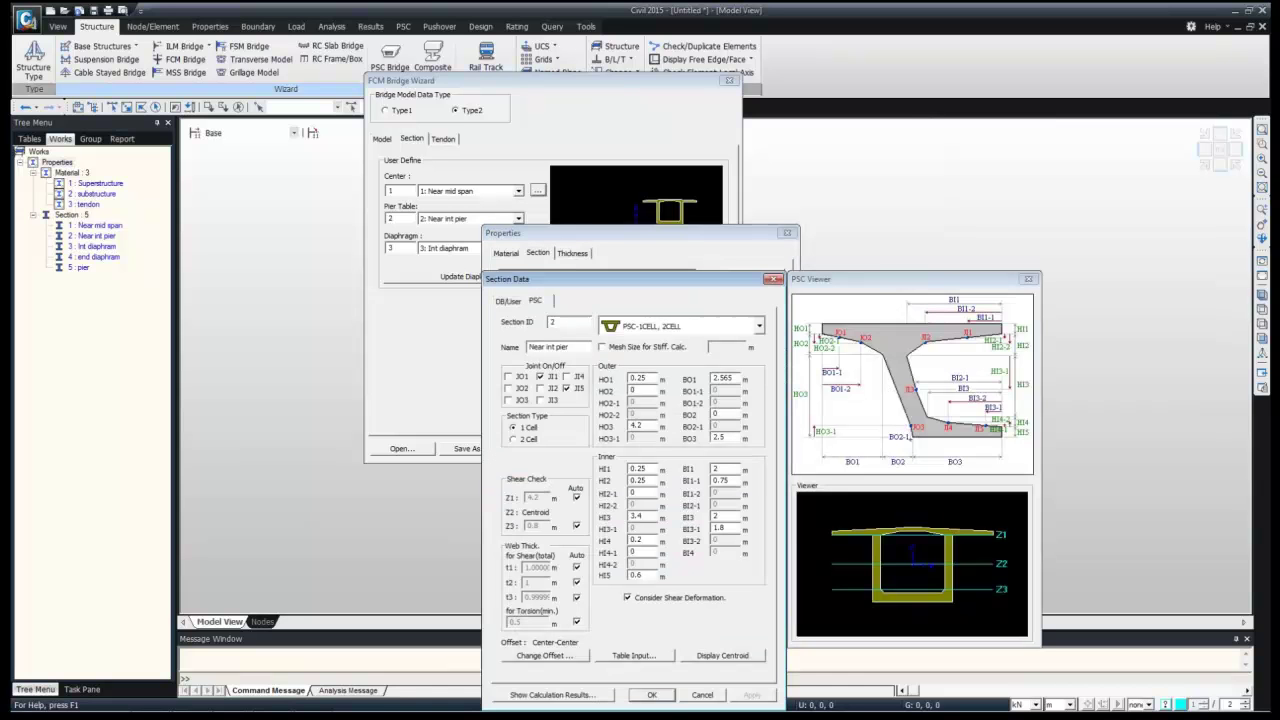
{"action": "left_click", "coordinate": [545, 655]}
{"action": "left_click", "coordinate": [546, 464]}
{"action": "left_click", "coordinate": [540, 482]}
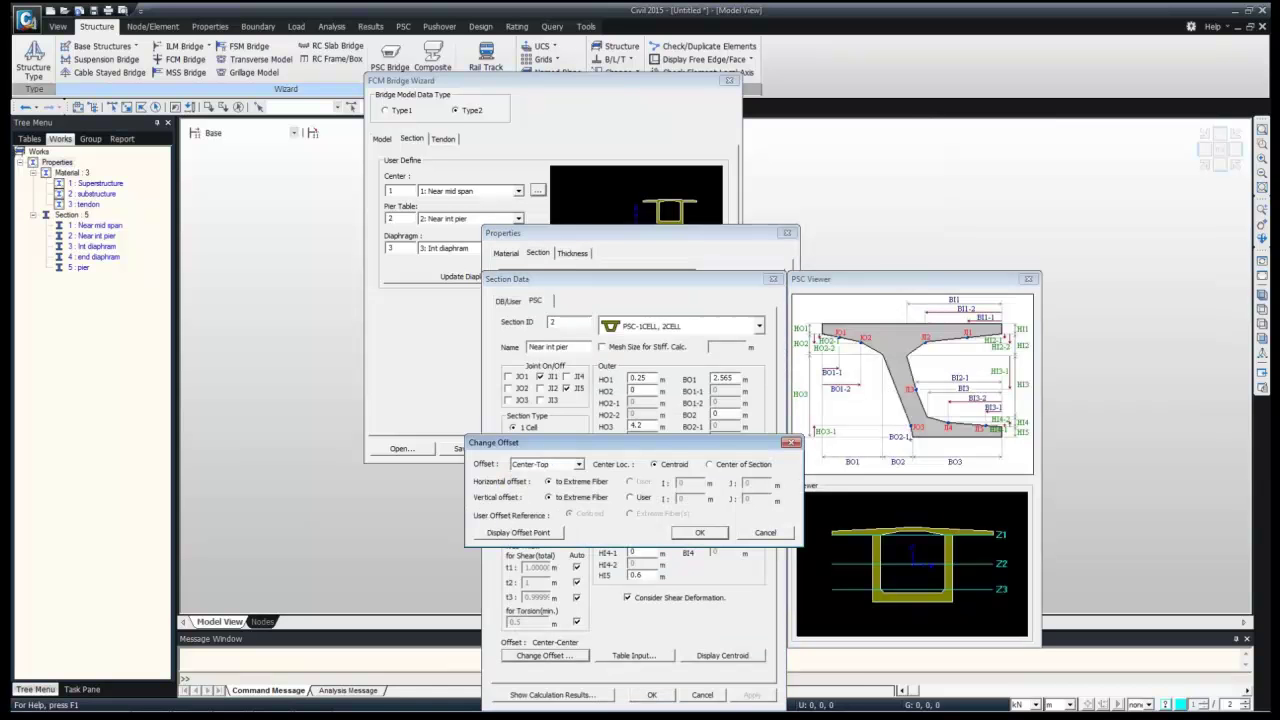
{"action": "left_click", "coordinate": [700, 532]}
{"action": "left_click", "coordinate": [651, 694]}
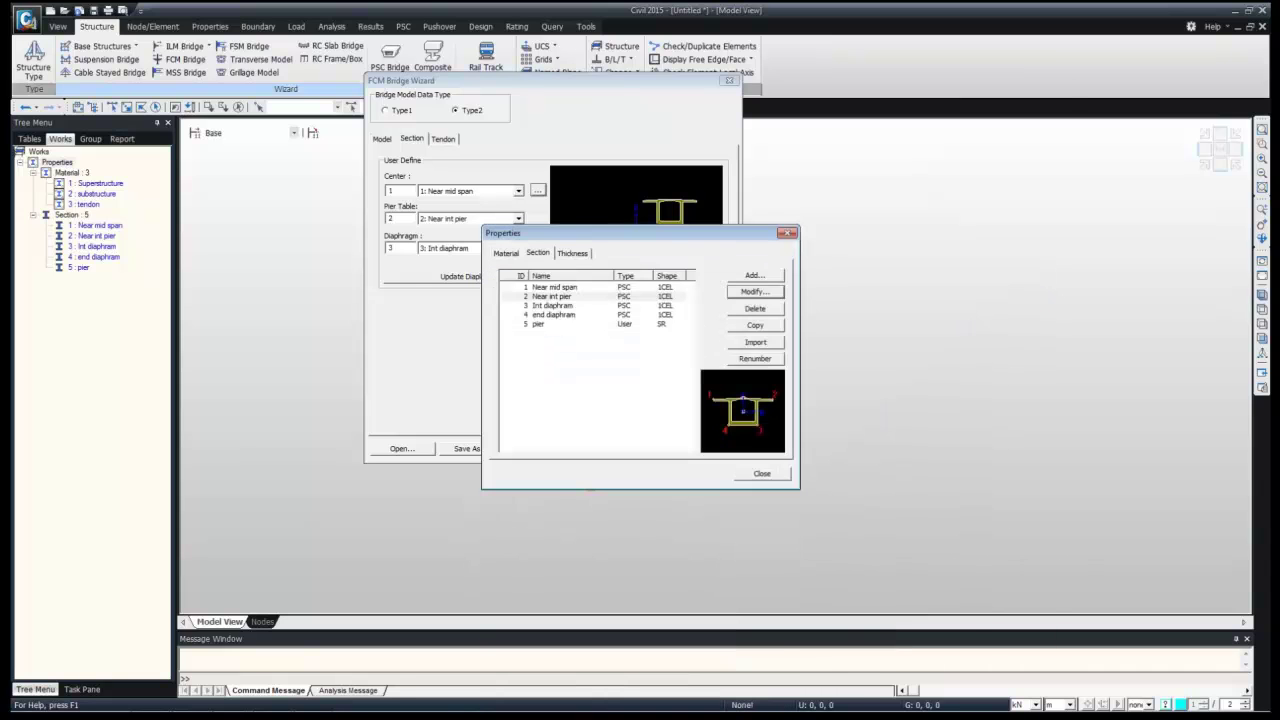
Change the offset of the Int diaphram section to Center-Top
{"action": "left_click", "coordinate": [553, 306]}
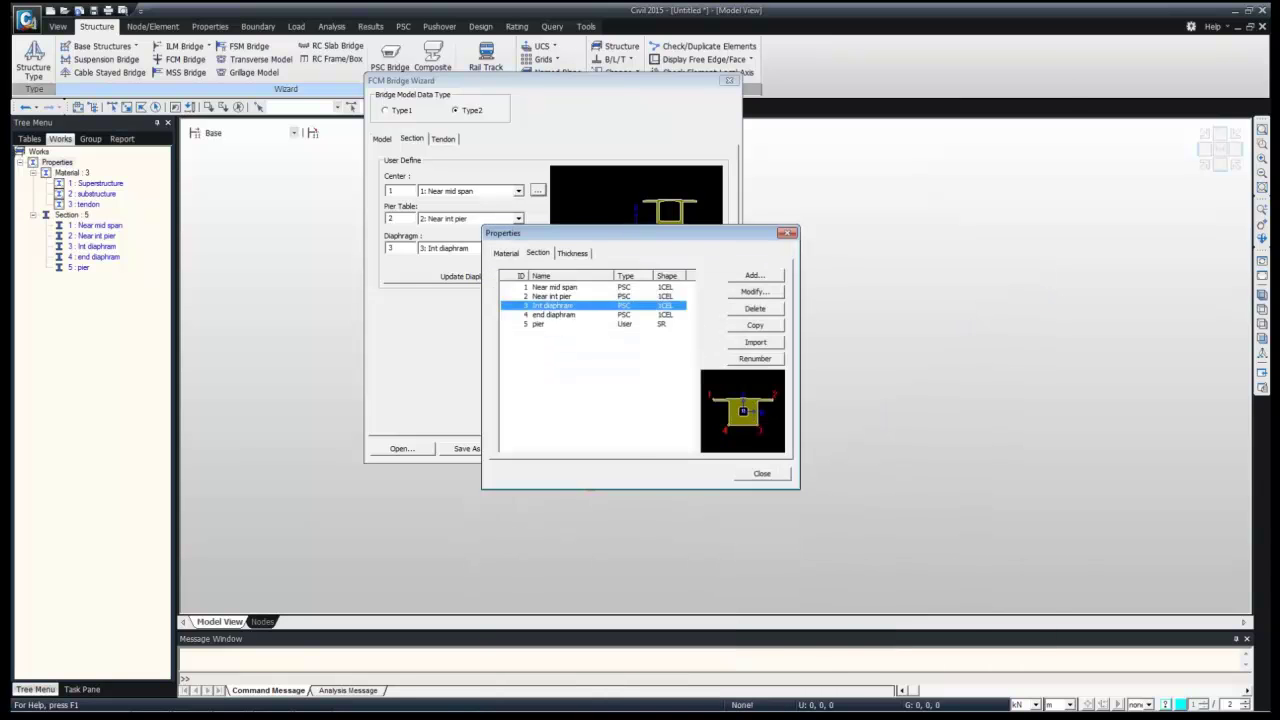
{"action": "left_click", "coordinate": [755, 291]}
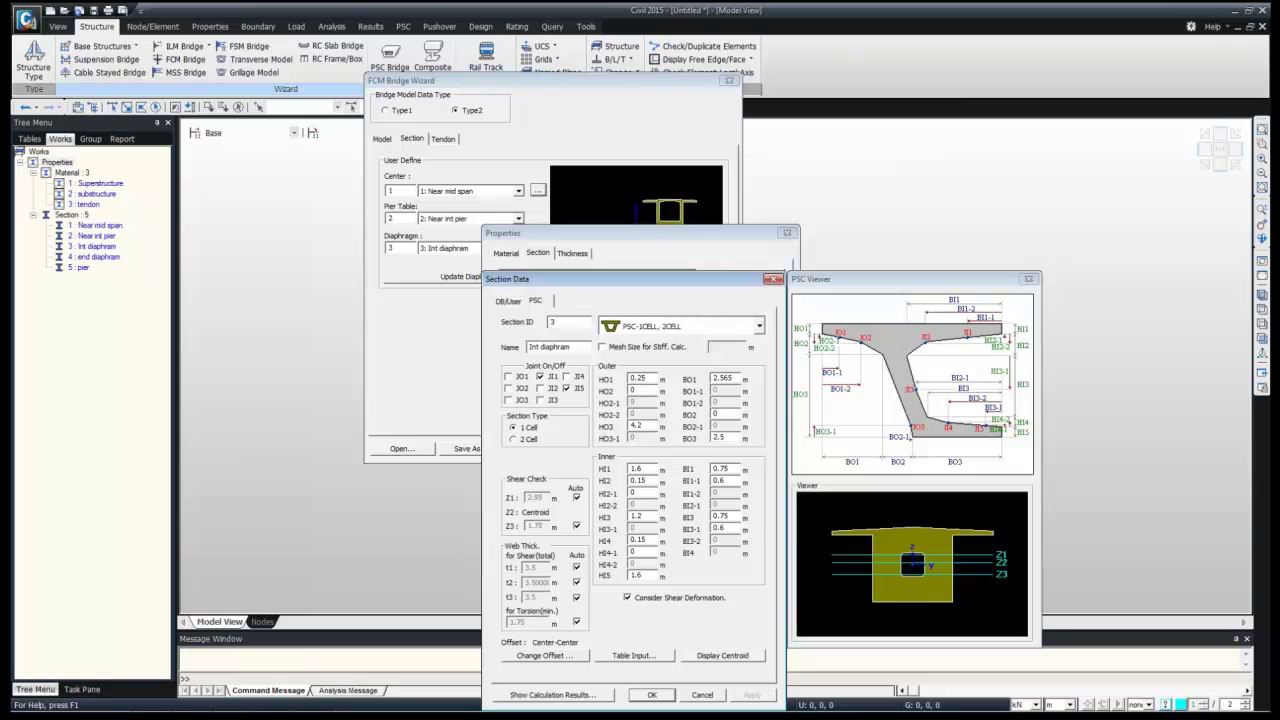
{"action": "left_click", "coordinate": [545, 656]}
{"action": "left_click", "coordinate": [578, 464]}
{"action": "left_click", "coordinate": [534, 475]}
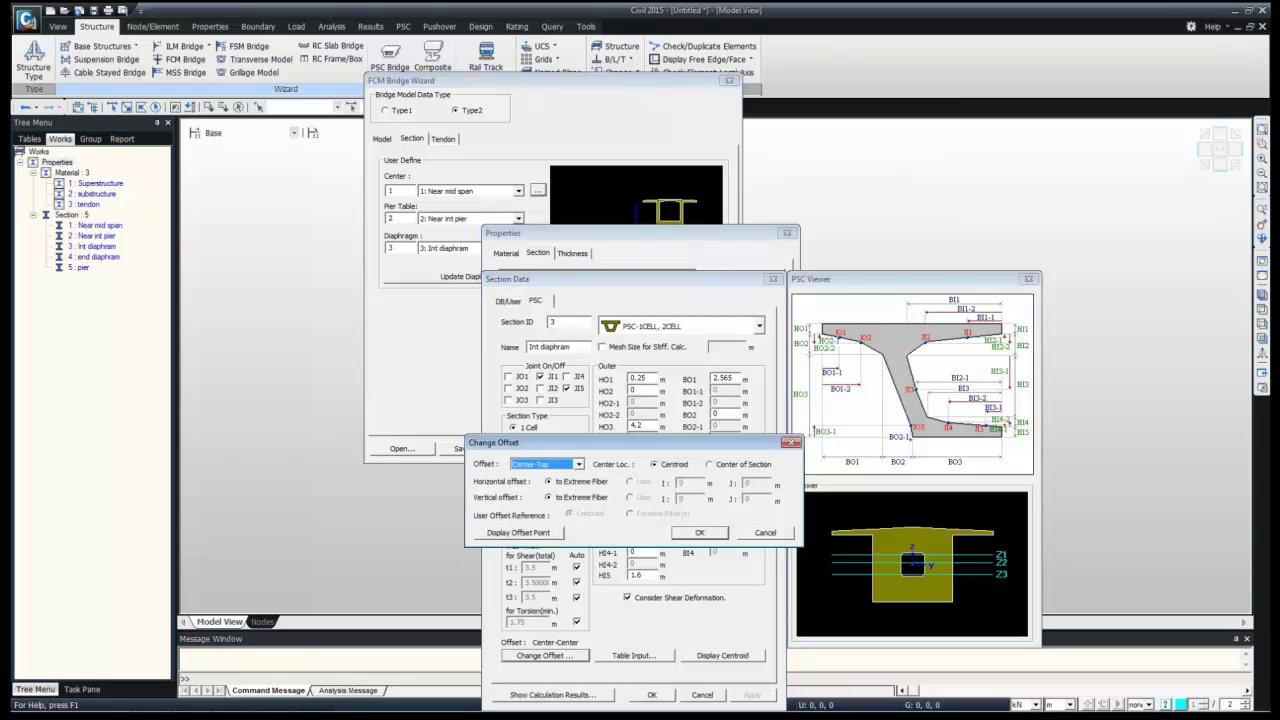
{"action": "left_click", "coordinate": [700, 533]}
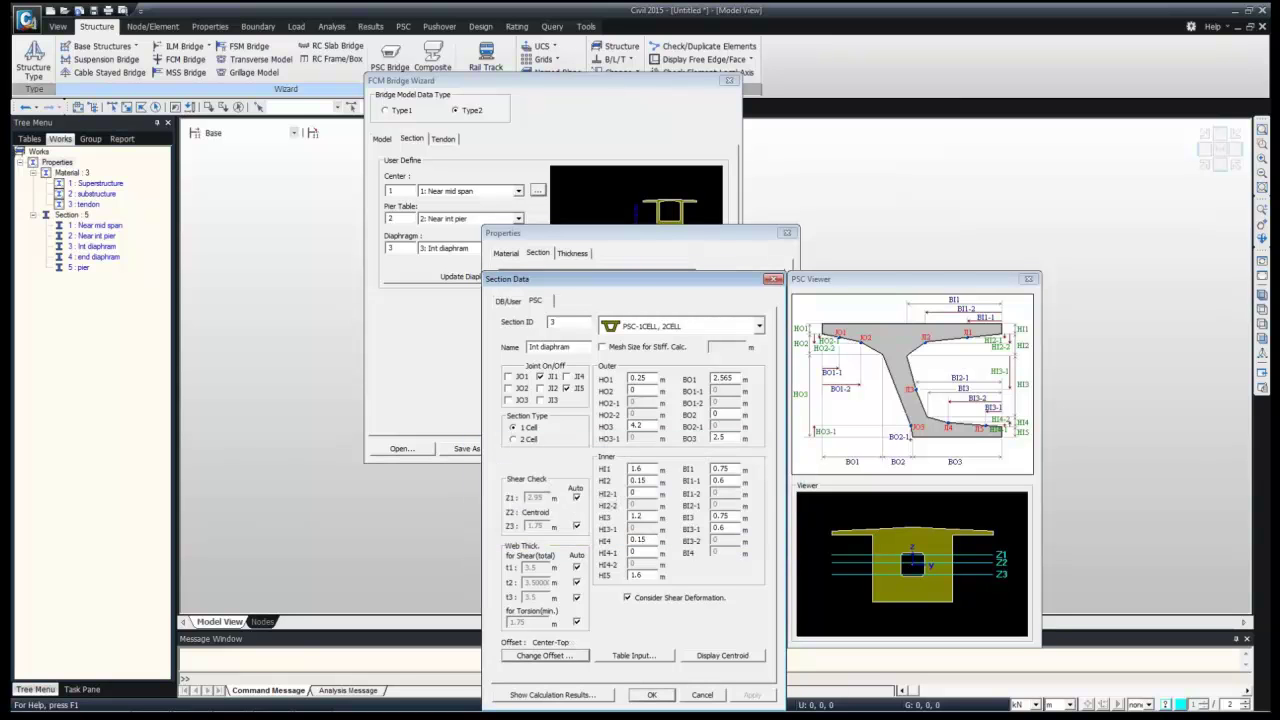
{"action": "left_click", "coordinate": [652, 695]}
Choose a Center-Top offset for the end diaphram section and display its offset point in the viewer
{"action": "left_click", "coordinate": [540, 324]}
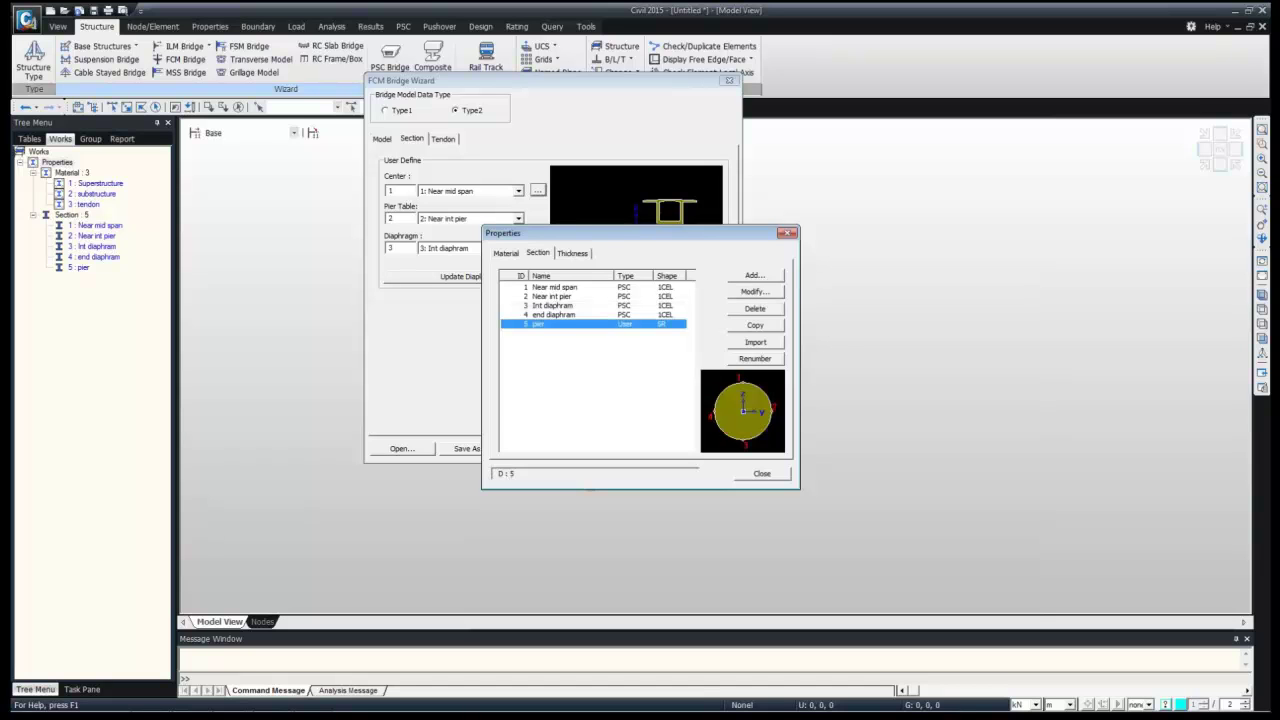
{"action": "left_click", "coordinate": [554, 315]}
{"action": "left_click", "coordinate": [755, 292]}
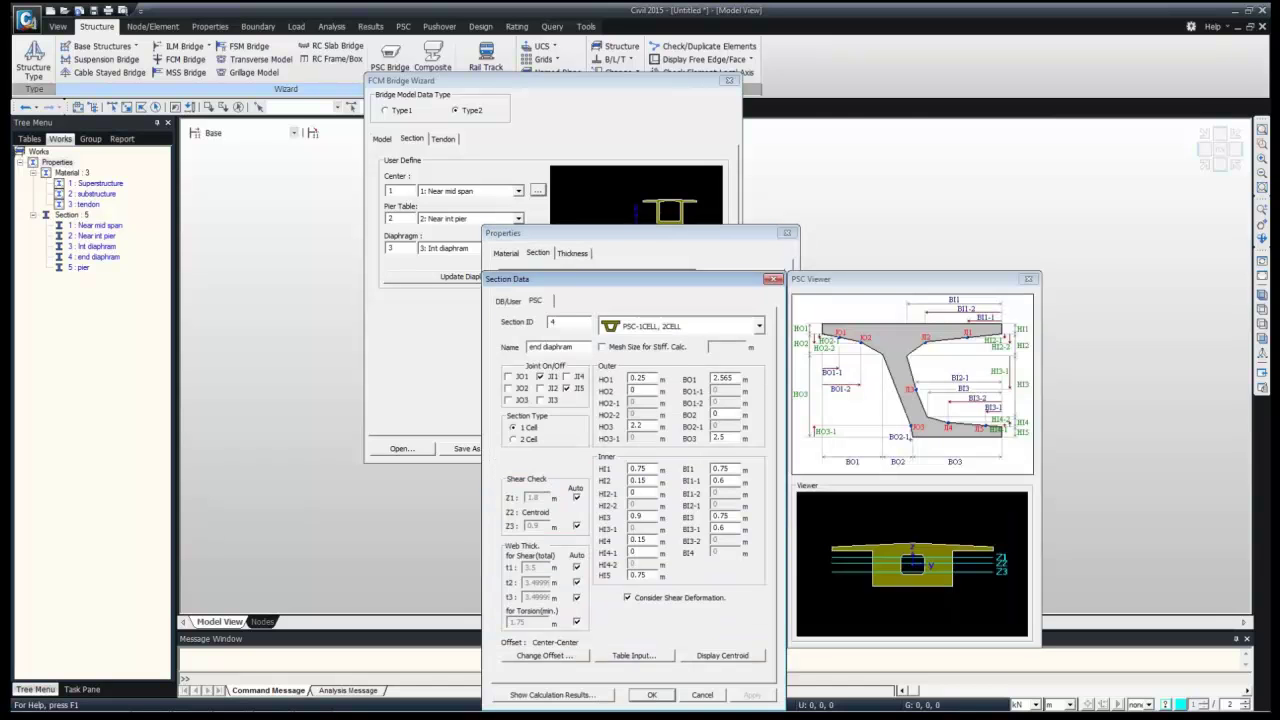
{"action": "left_click", "coordinate": [544, 655]}
{"action": "left_click", "coordinate": [578, 464]}
{"action": "left_click", "coordinate": [535, 484]}
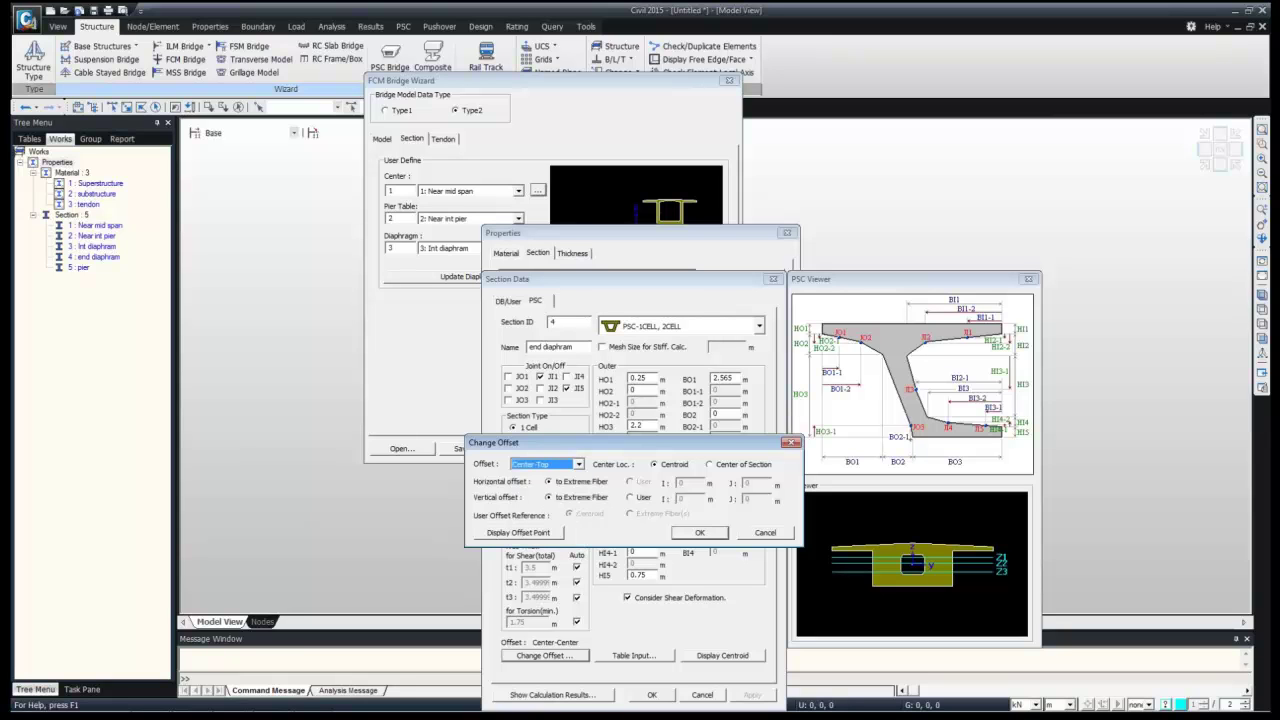
{"action": "left_click", "coordinate": [518, 532]}
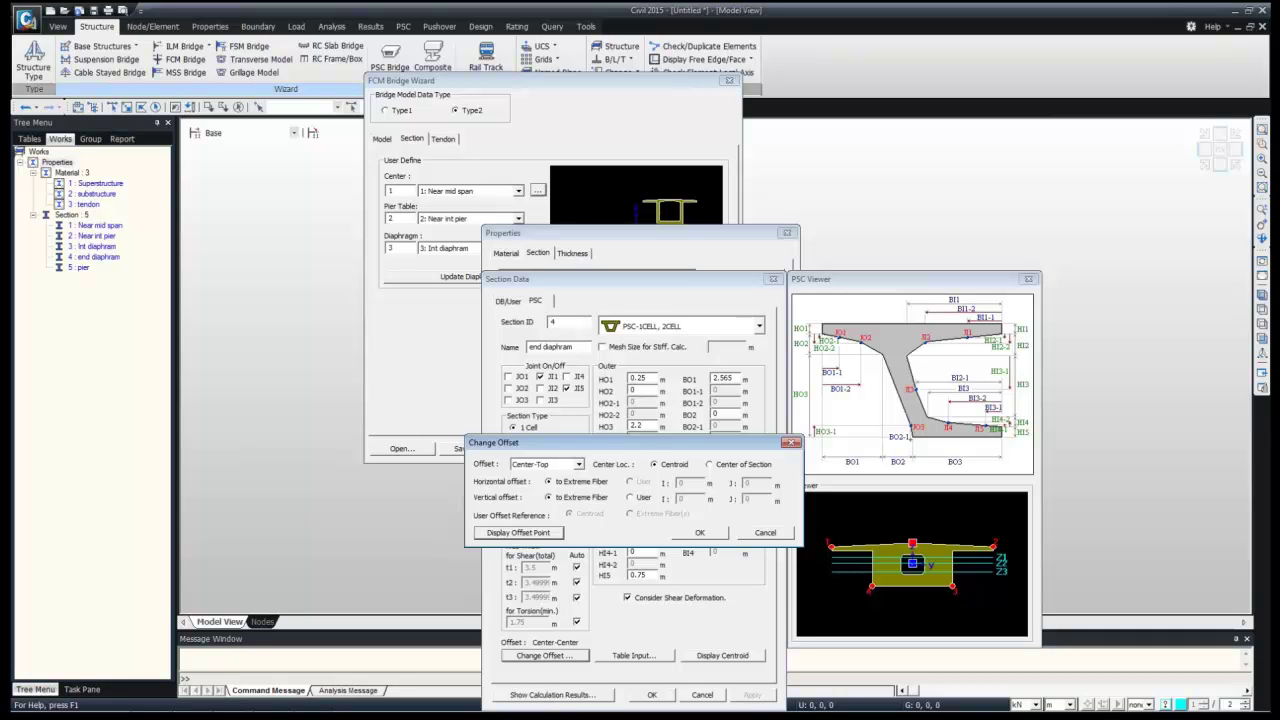
Compare the displayed offset points for Center-Center and Center-Top on the end diaphram section
{"action": "left_click", "coordinate": [578, 464]}
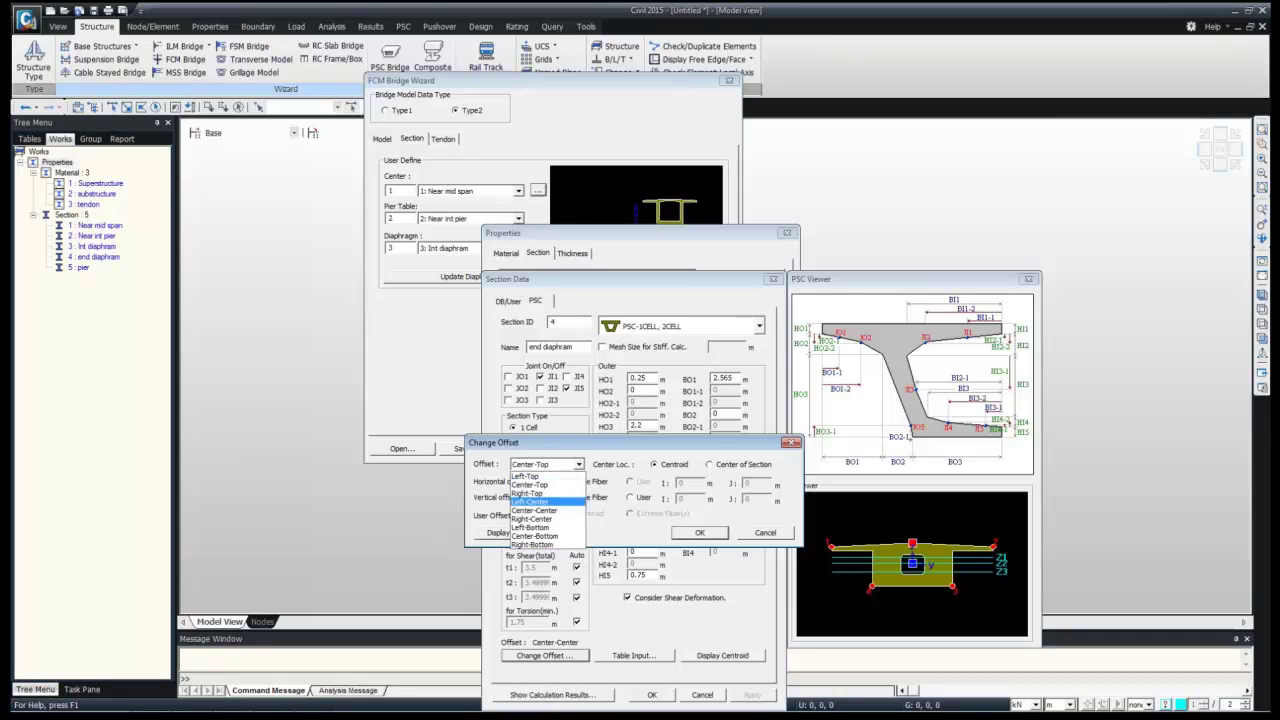
{"action": "left_click", "coordinate": [535, 511]}
{"action": "left_click", "coordinate": [518, 532]}
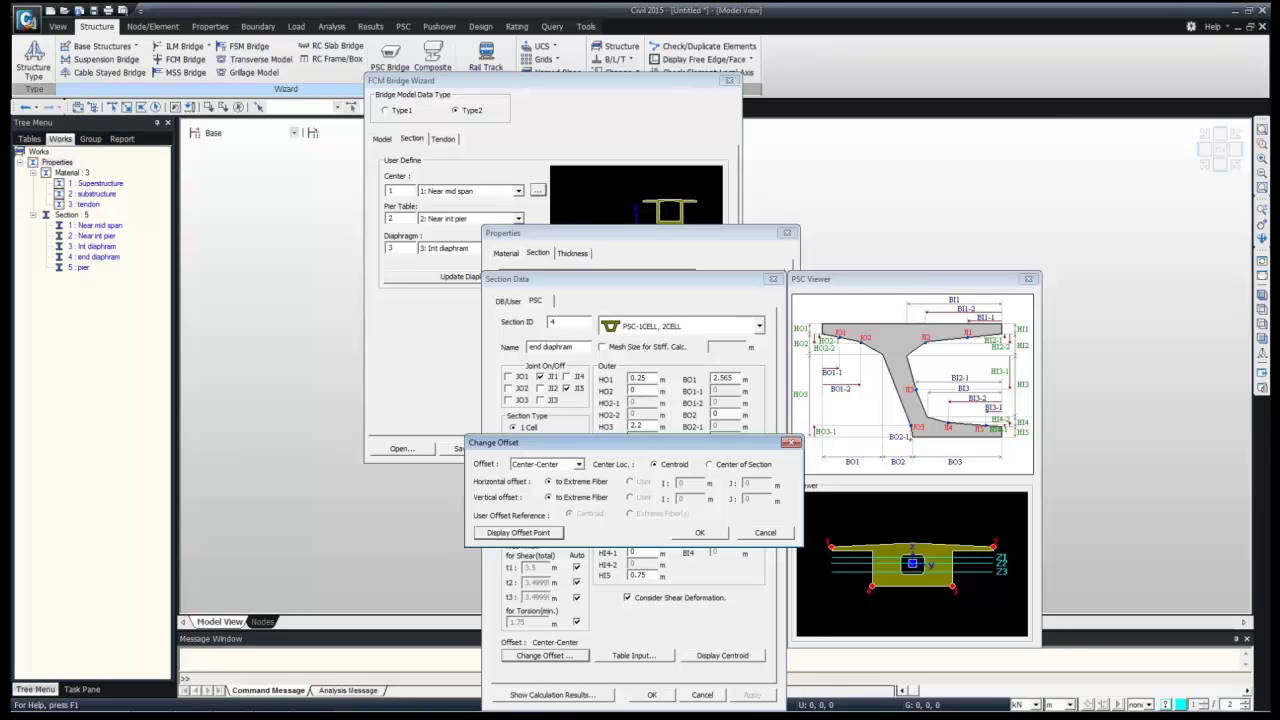
{"action": "left_click", "coordinate": [578, 464]}
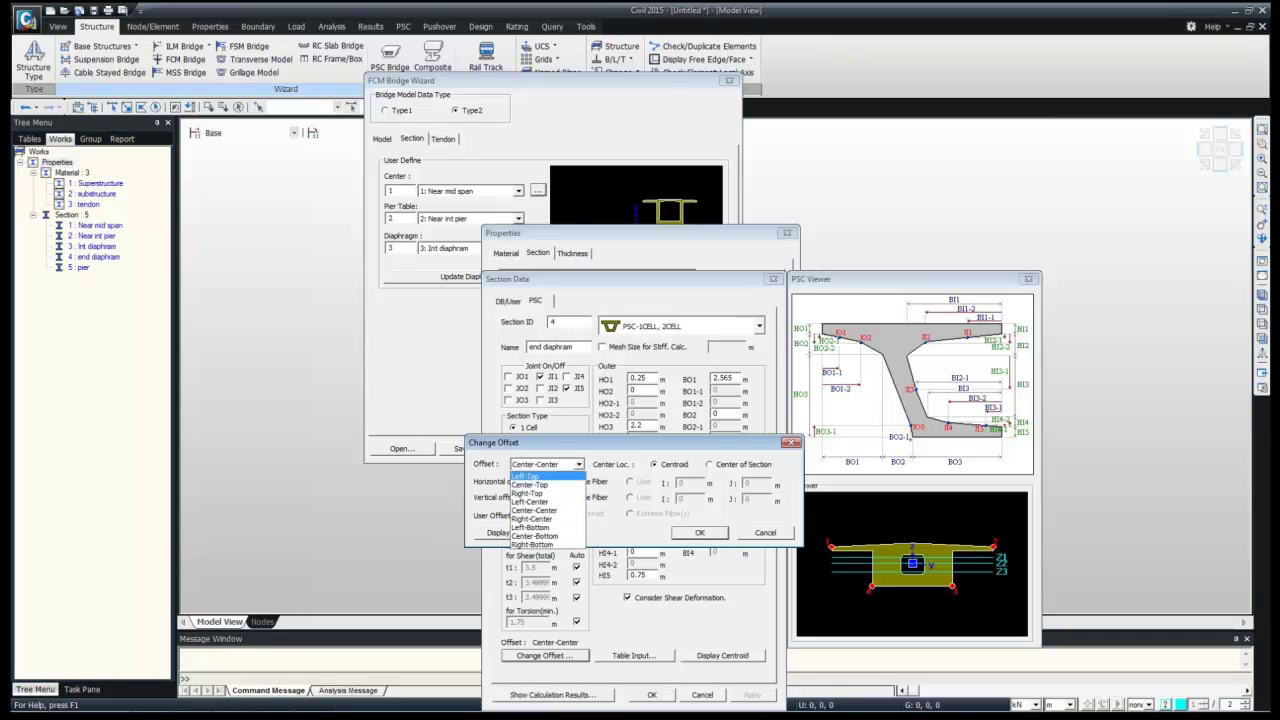
{"action": "left_click", "coordinate": [530, 484]}
{"action": "left_click", "coordinate": [518, 532]}
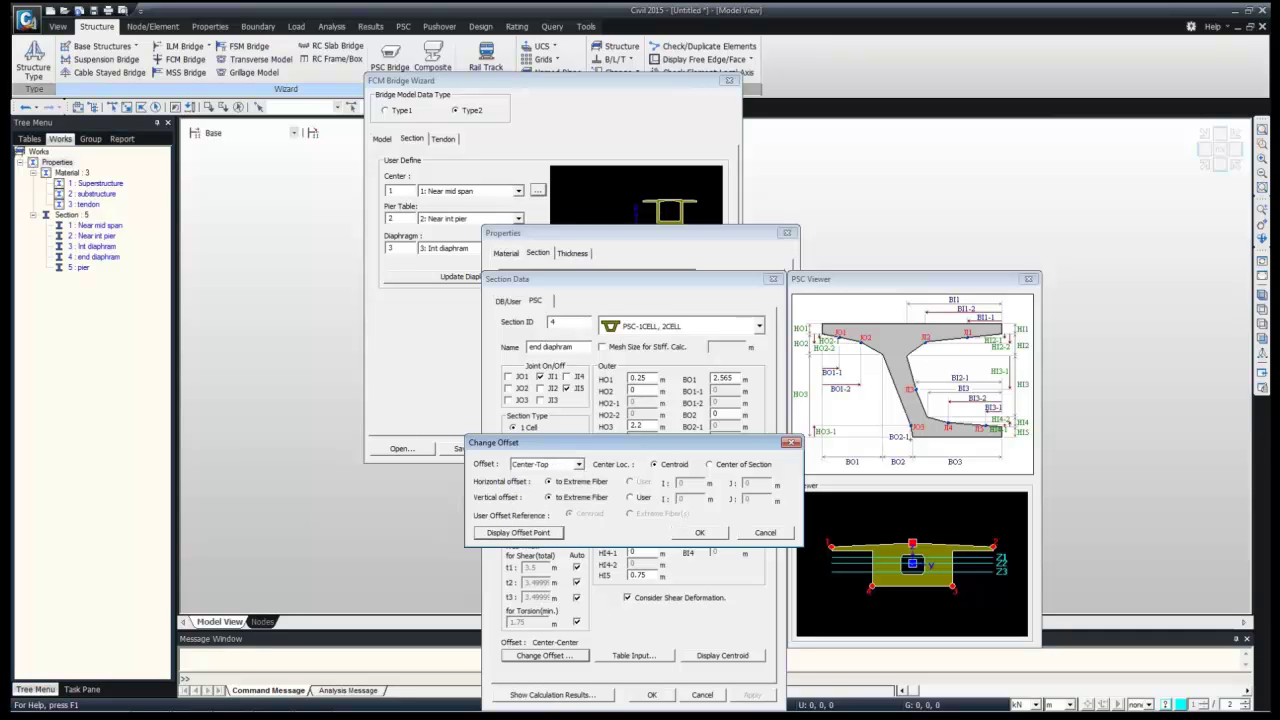
Apply the Center-Top offset to the end diaphram section and generate the bridge from the FCM wizard
{"action": "left_click", "coordinate": [700, 532]}
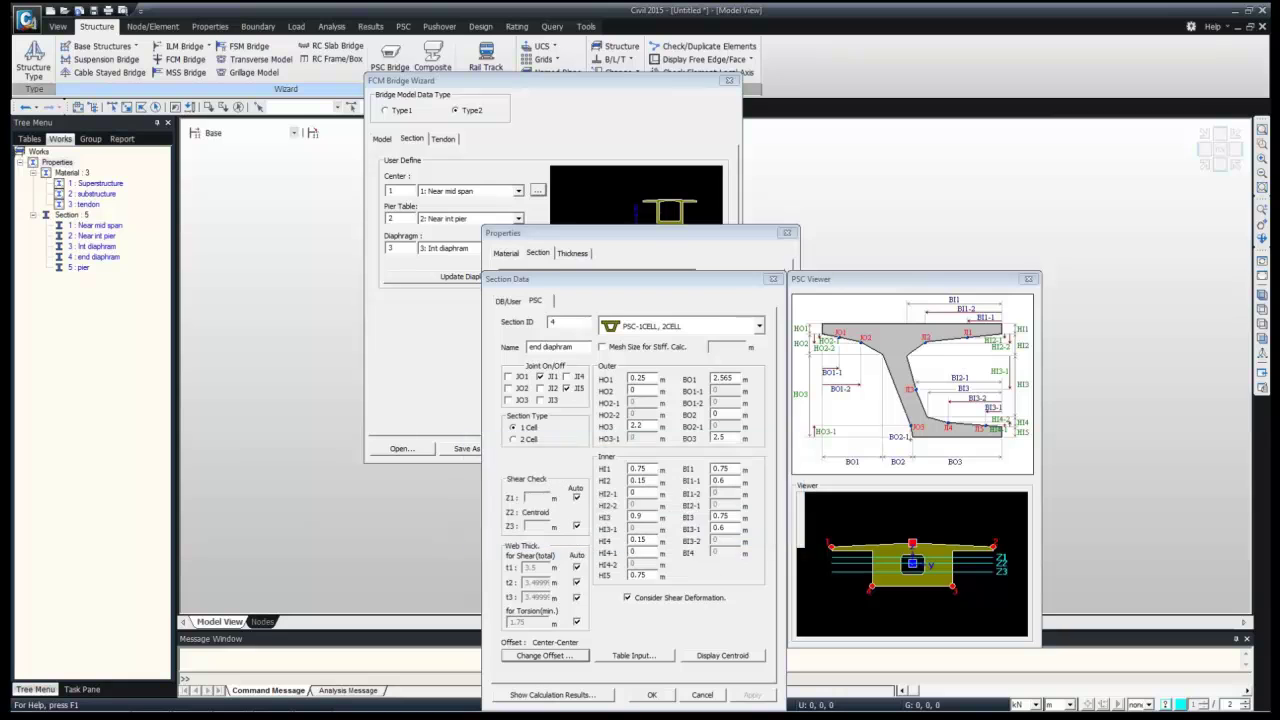
{"action": "left_click", "coordinate": [651, 694]}
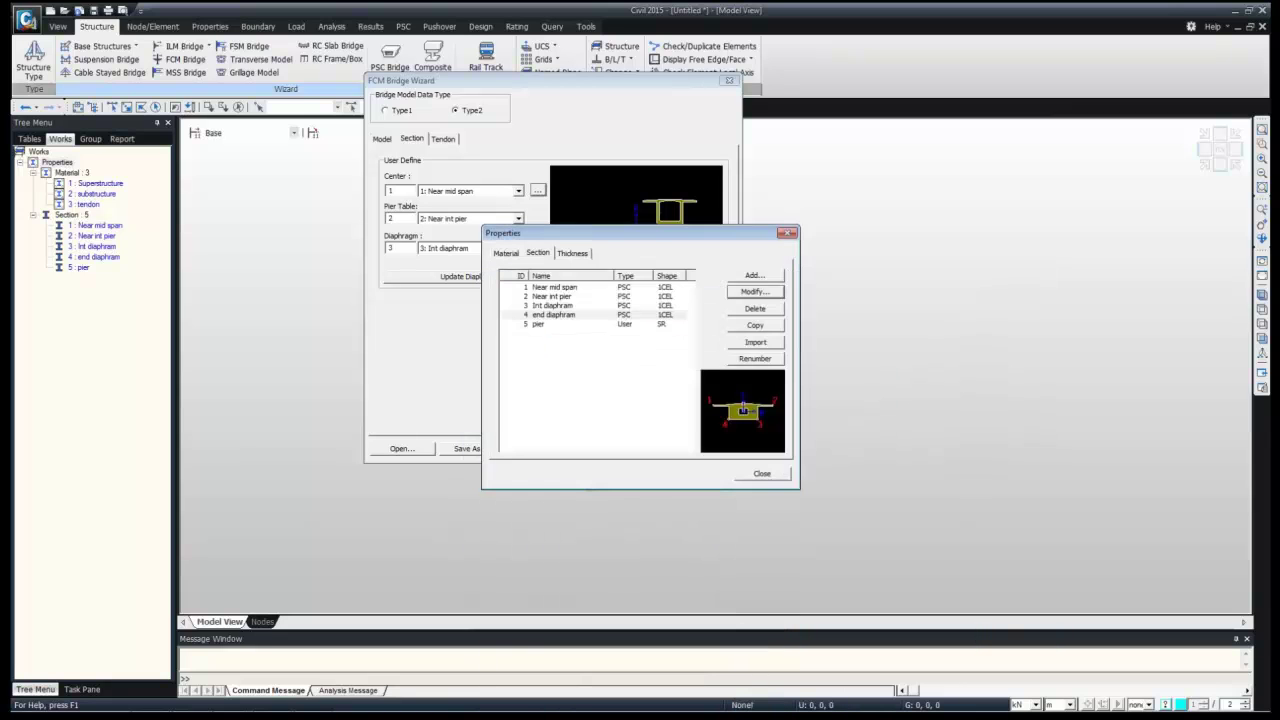
{"action": "left_click", "coordinate": [762, 473]}
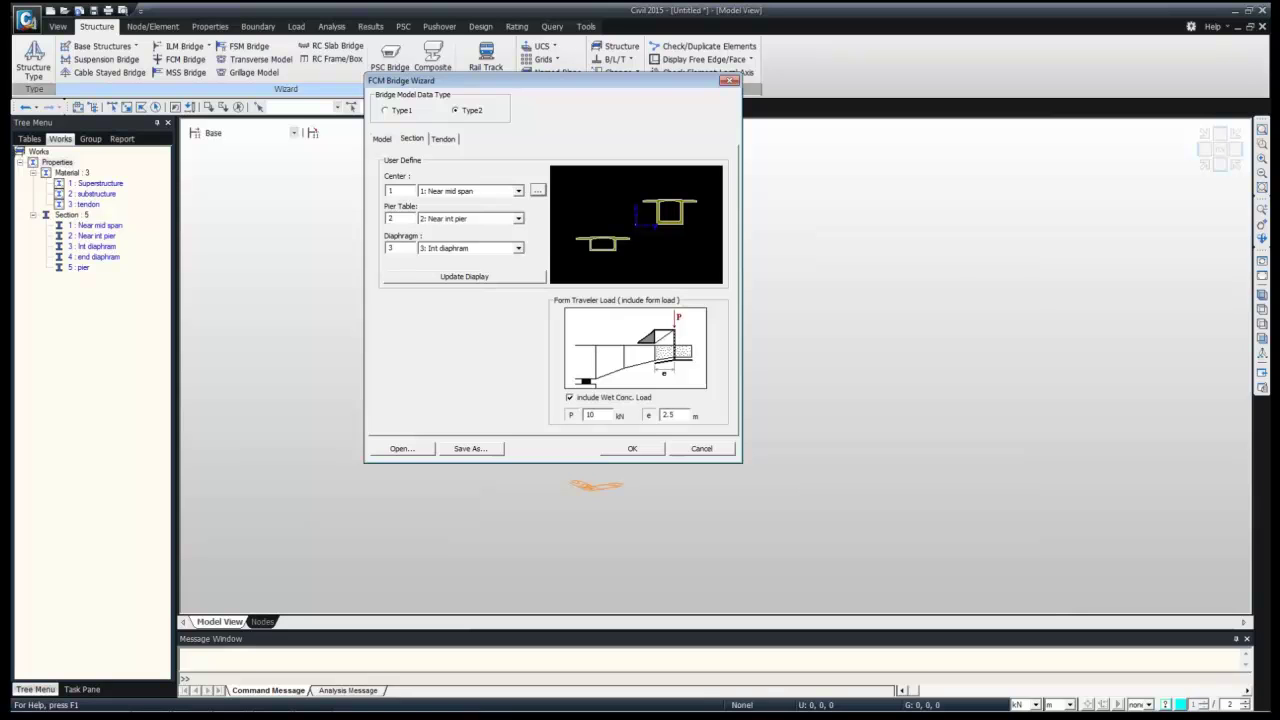
{"action": "left_click", "coordinate": [632, 448]}
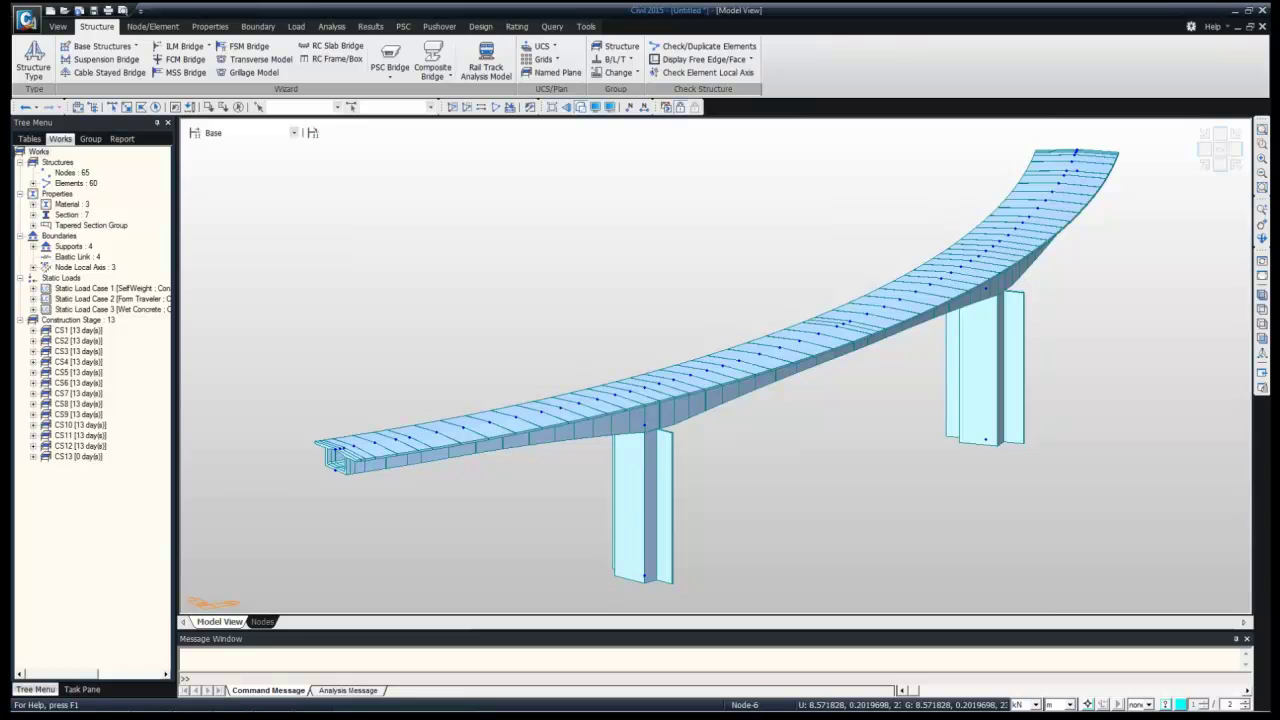
Undo the generated bridge and assign section 5: pier as the pier section in the reopened FCM Bridge wizard
{"action": "key", "text": "ctrl+z"}
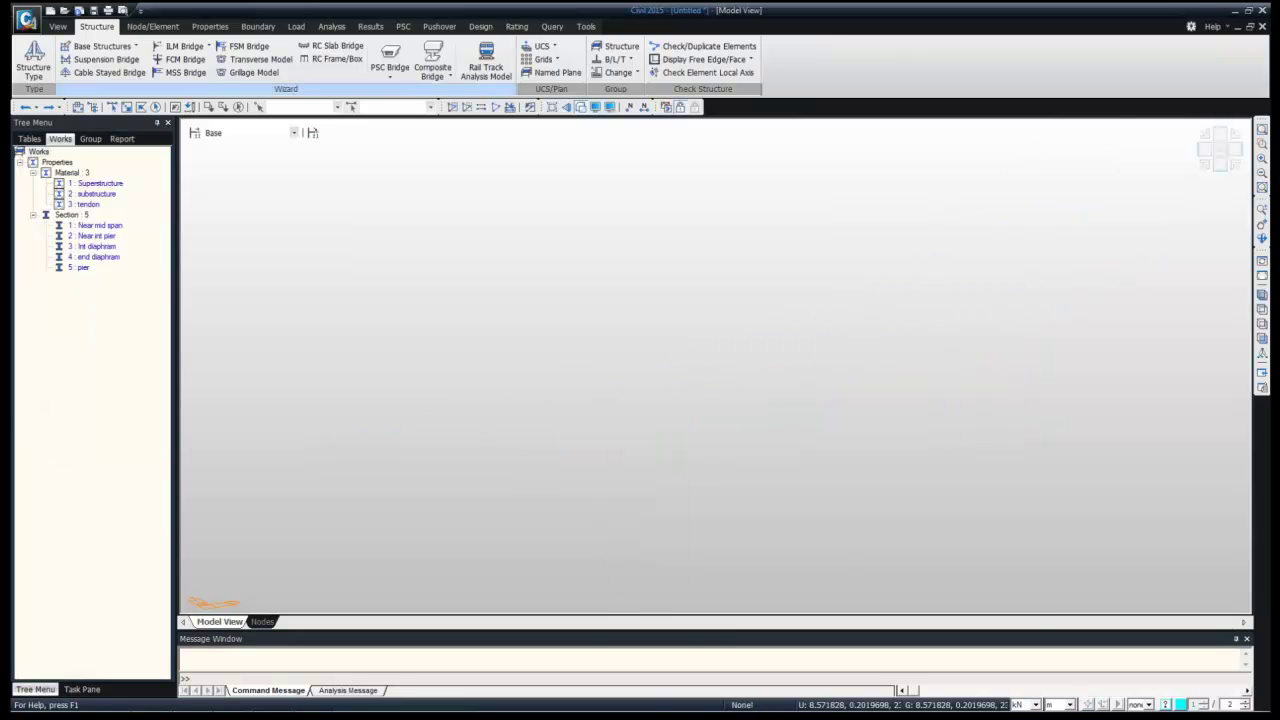
{"action": "left_click", "coordinate": [181, 59]}
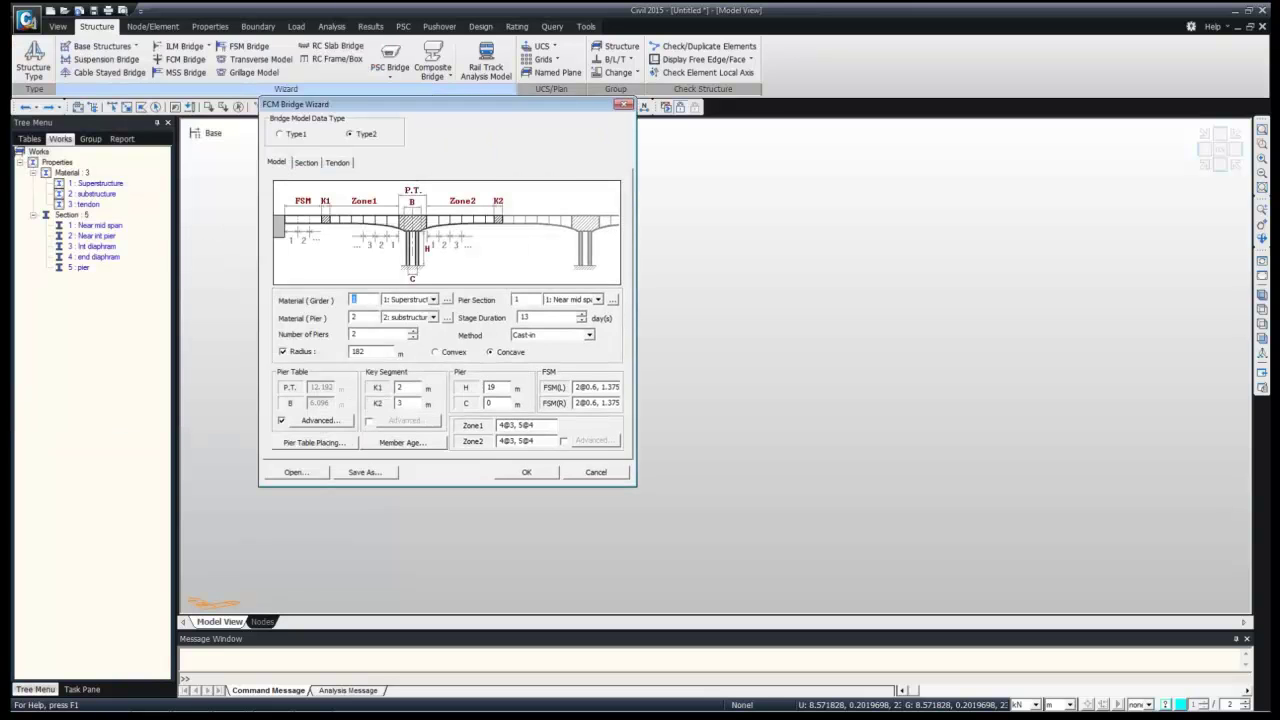
{"action": "left_click", "coordinate": [597, 299]}
{"action": "left_click", "coordinate": [570, 344]}
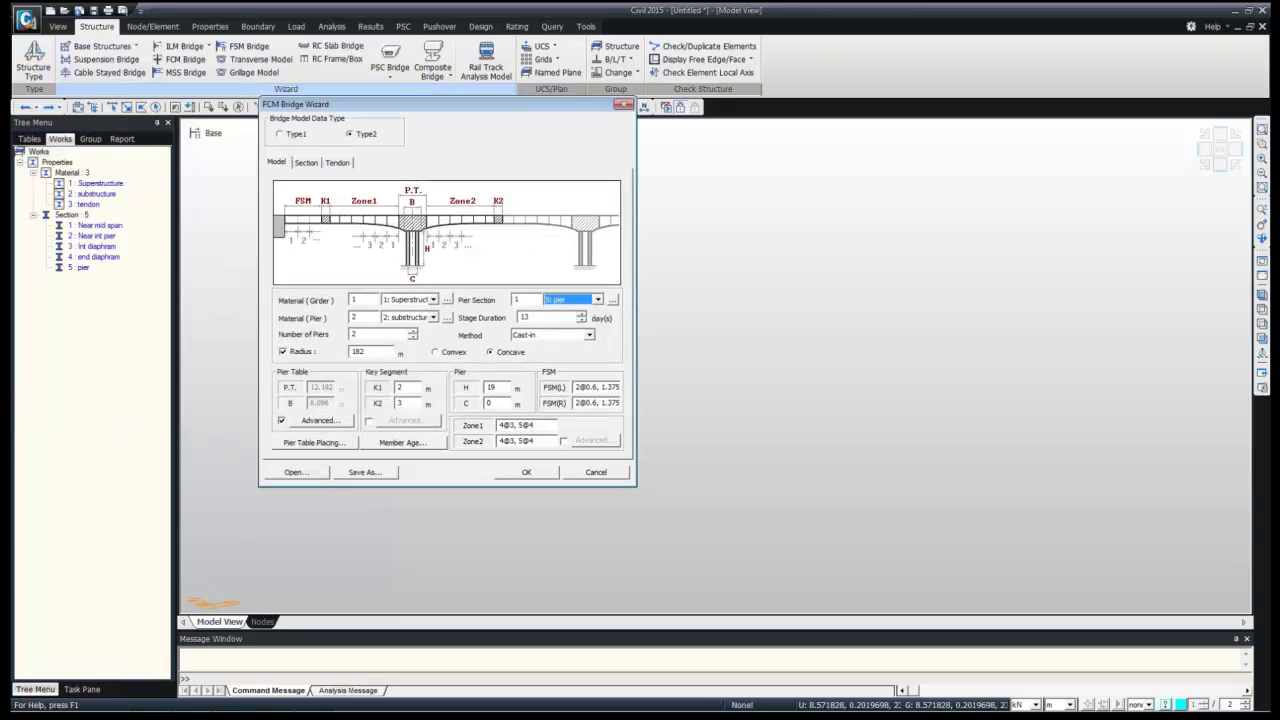
Review the FCM wizard's section assignments and generate the bridge with the pier section applied
{"action": "left_click", "coordinate": [306, 162]}
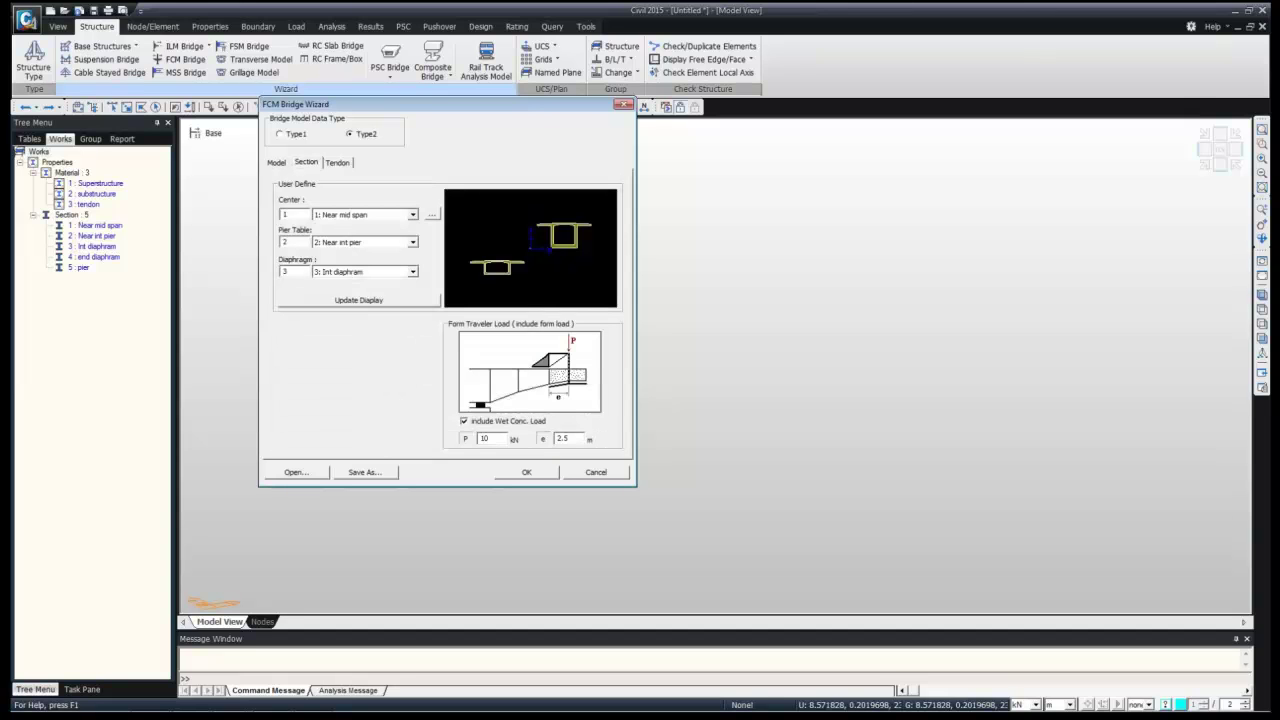
{"action": "left_click", "coordinate": [526, 472]}
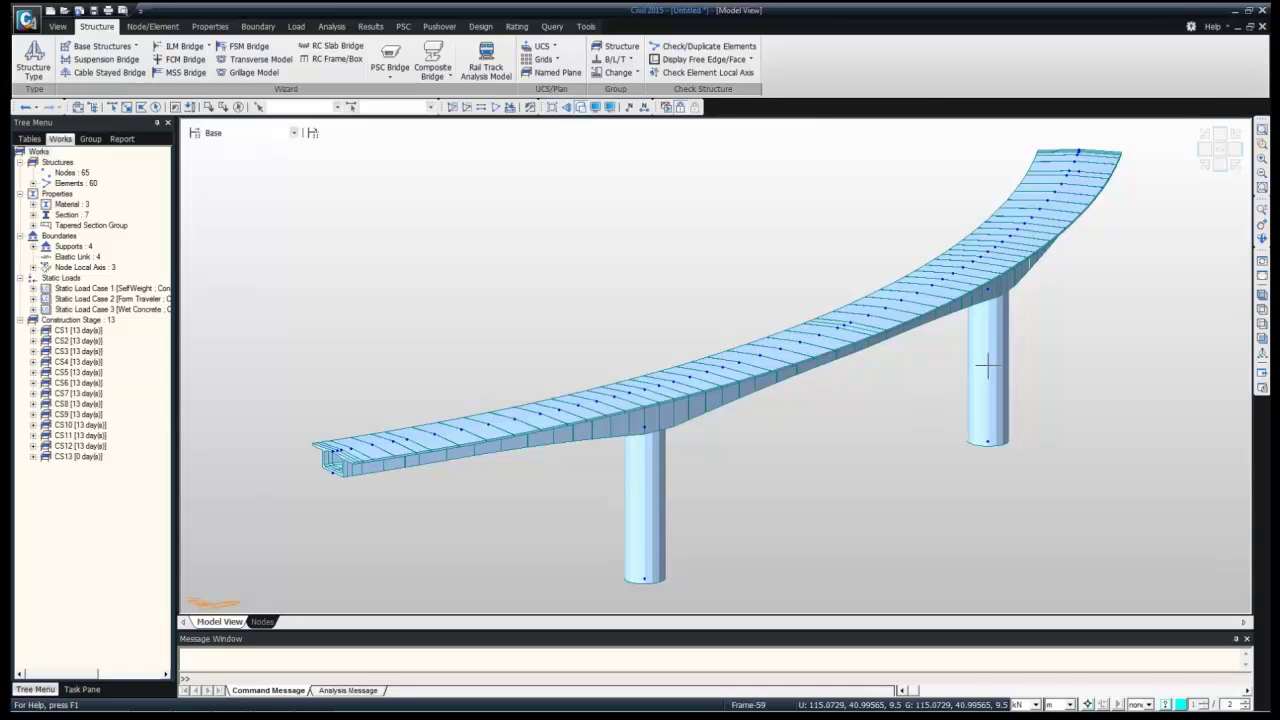
Examine the generated supports, elastic links, node local axes, materials and sections, and inspect the bridge in front, isometric and plan views
{"action": "double_click", "coordinate": [72, 246]}
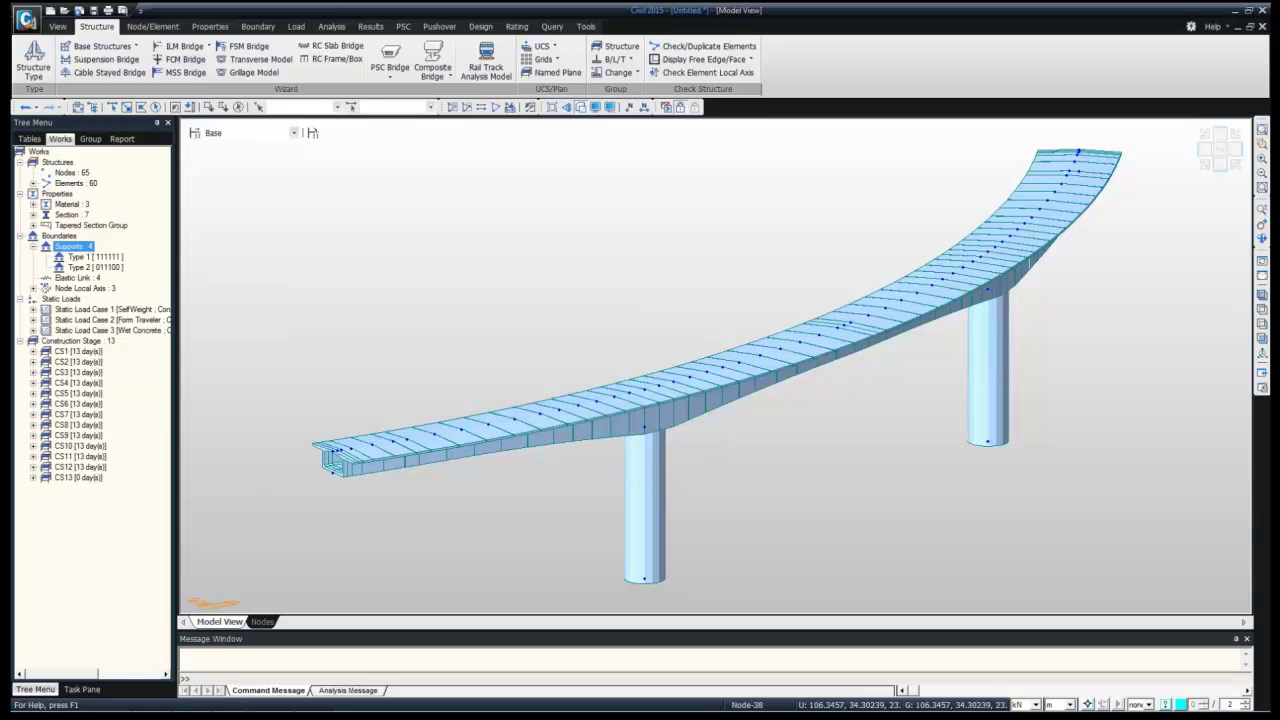
{"action": "left_click", "coordinate": [77, 278]}
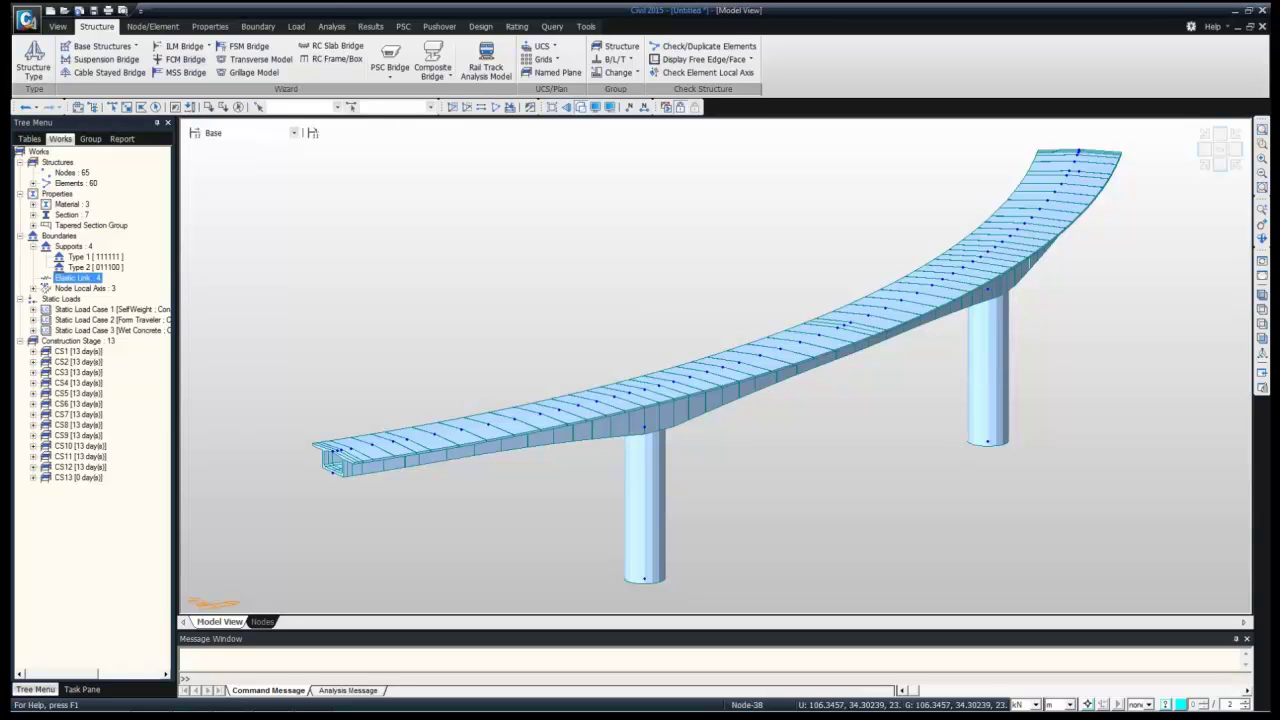
{"action": "left_click", "coordinate": [85, 288]}
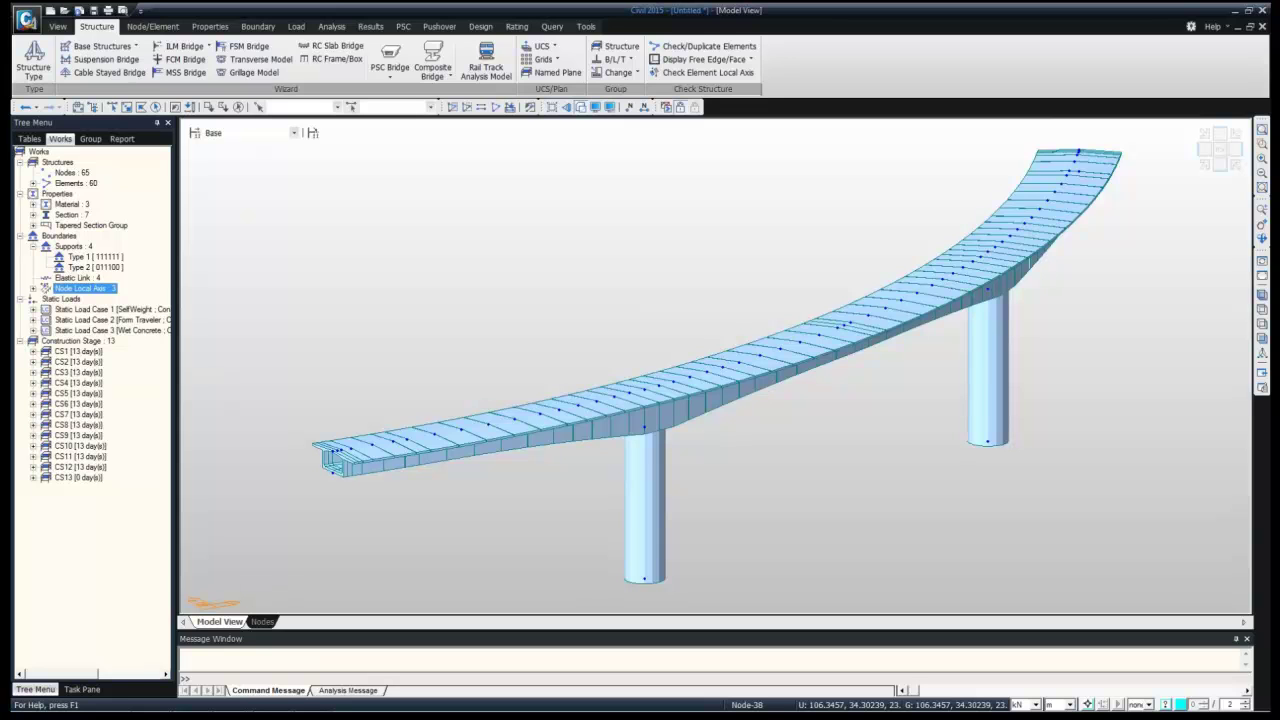
{"action": "double_click", "coordinate": [72, 204]}
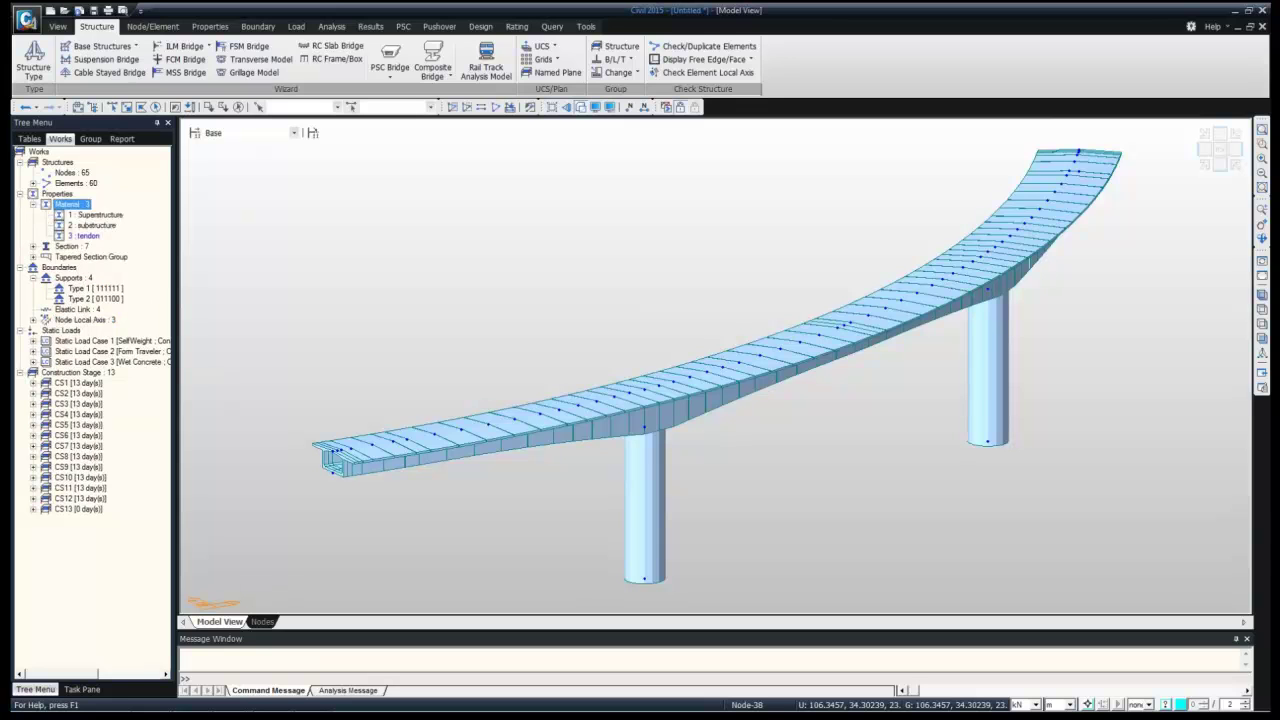
{"action": "double_click", "coordinate": [72, 246]}
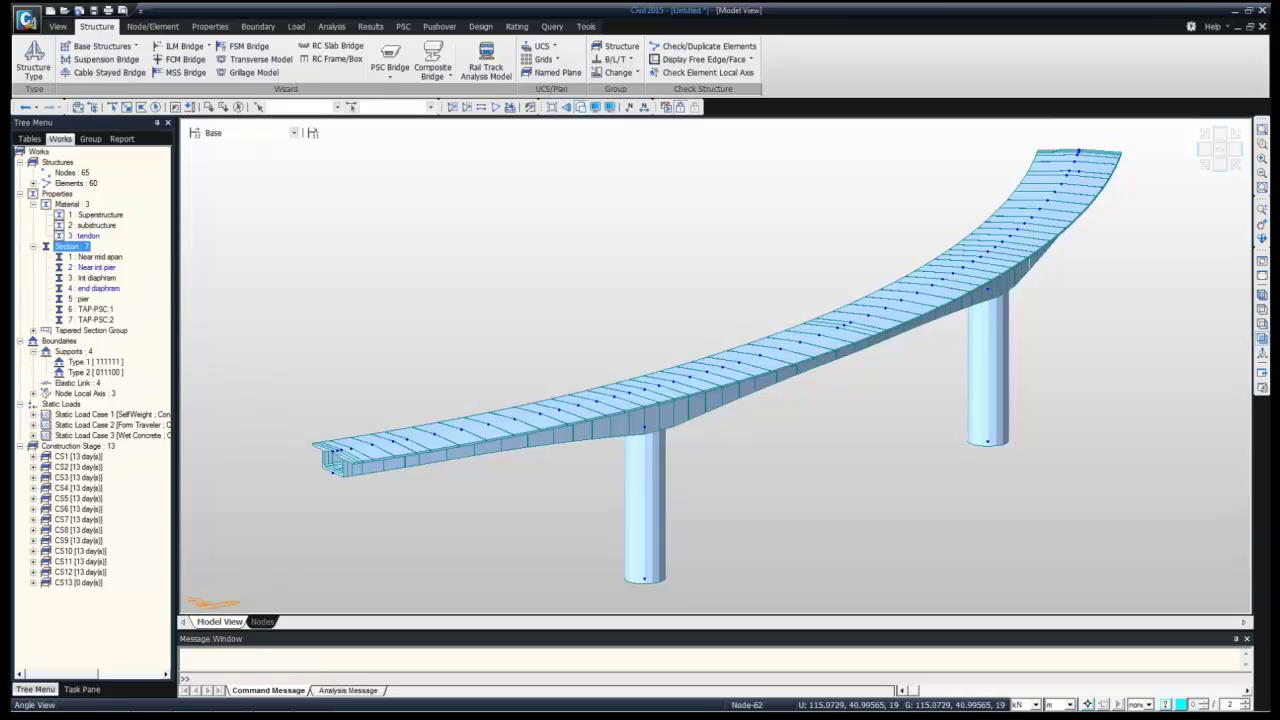
{"action": "left_click", "coordinate": [1262, 338]}
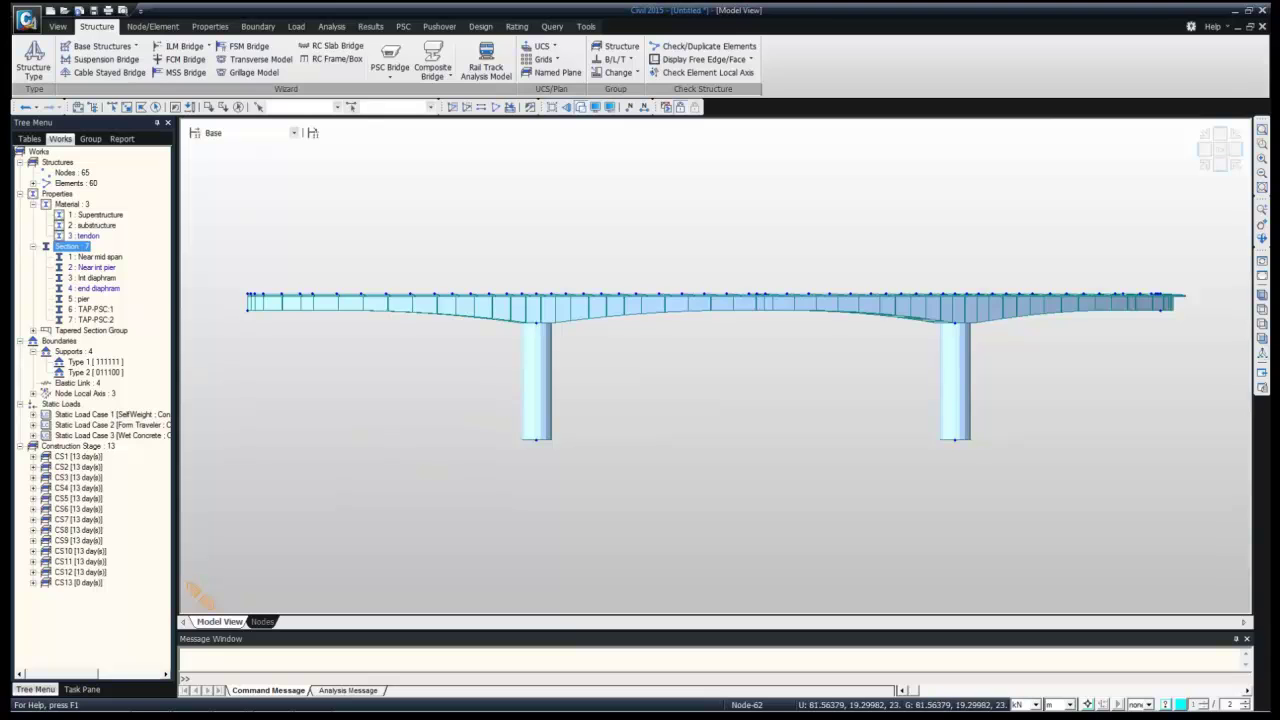
{"action": "left_click", "coordinate": [1262, 296]}
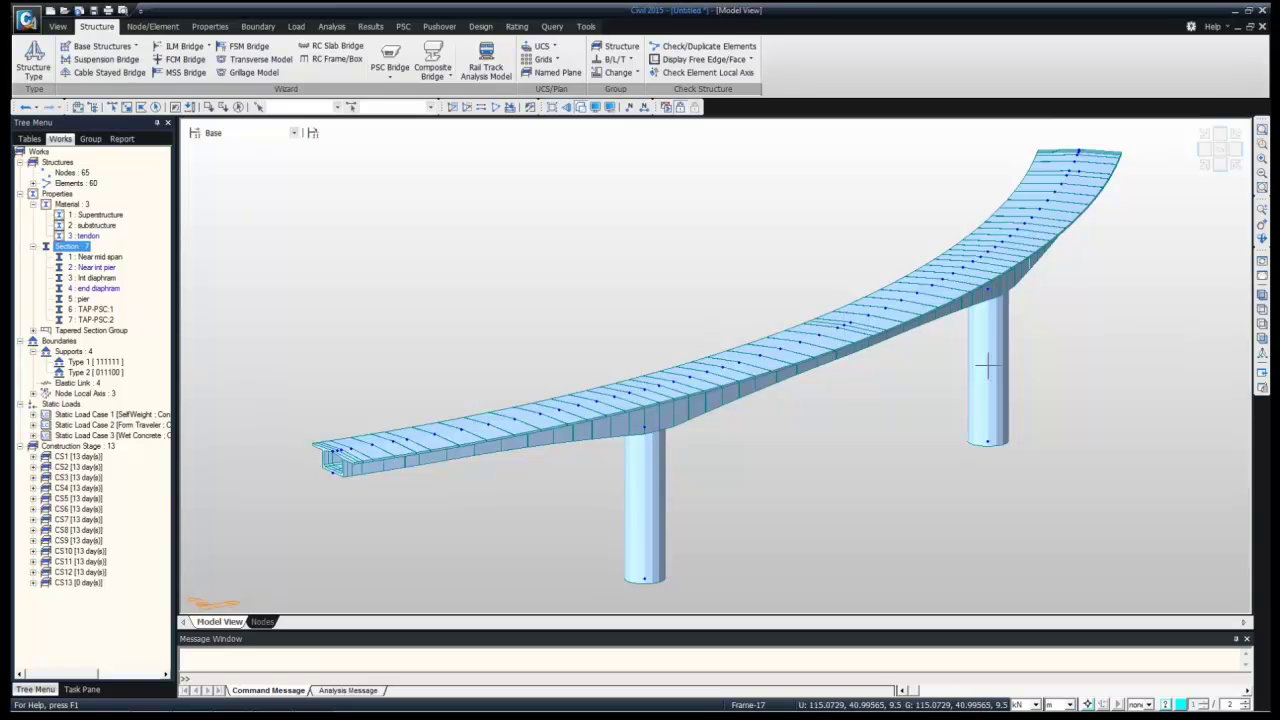
{"action": "left_click", "coordinate": [1262, 317]}
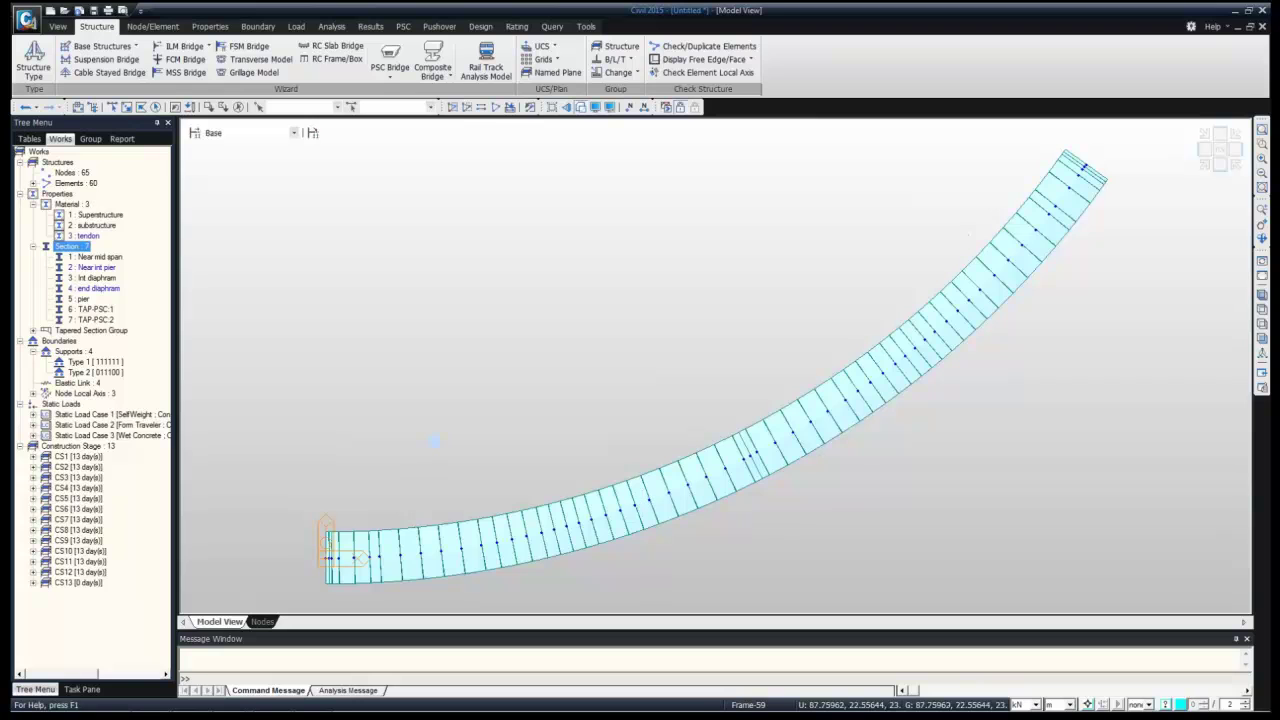
{"action": "left_click", "coordinate": [1262, 295]}
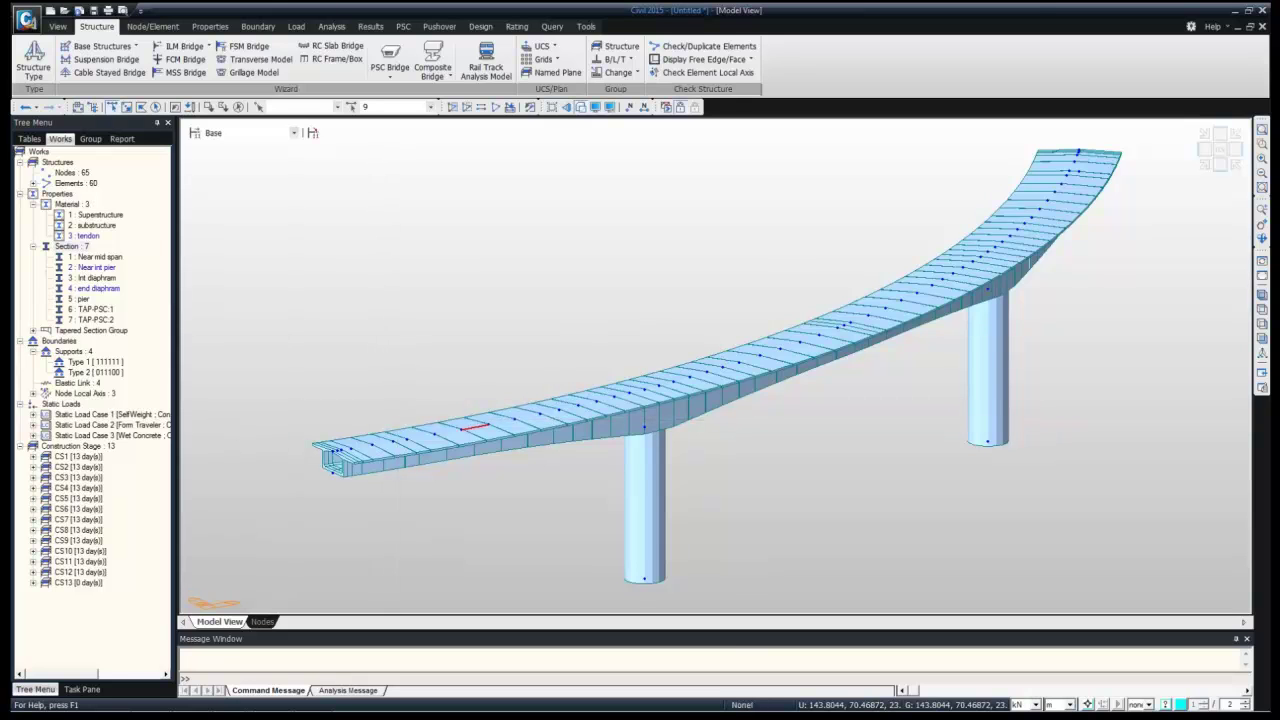
Assign the end diaphram section to the two outermost elements at each bridge end, elements 1, 2, 57 and 58
{"action": "left_click", "coordinate": [96, 288]}
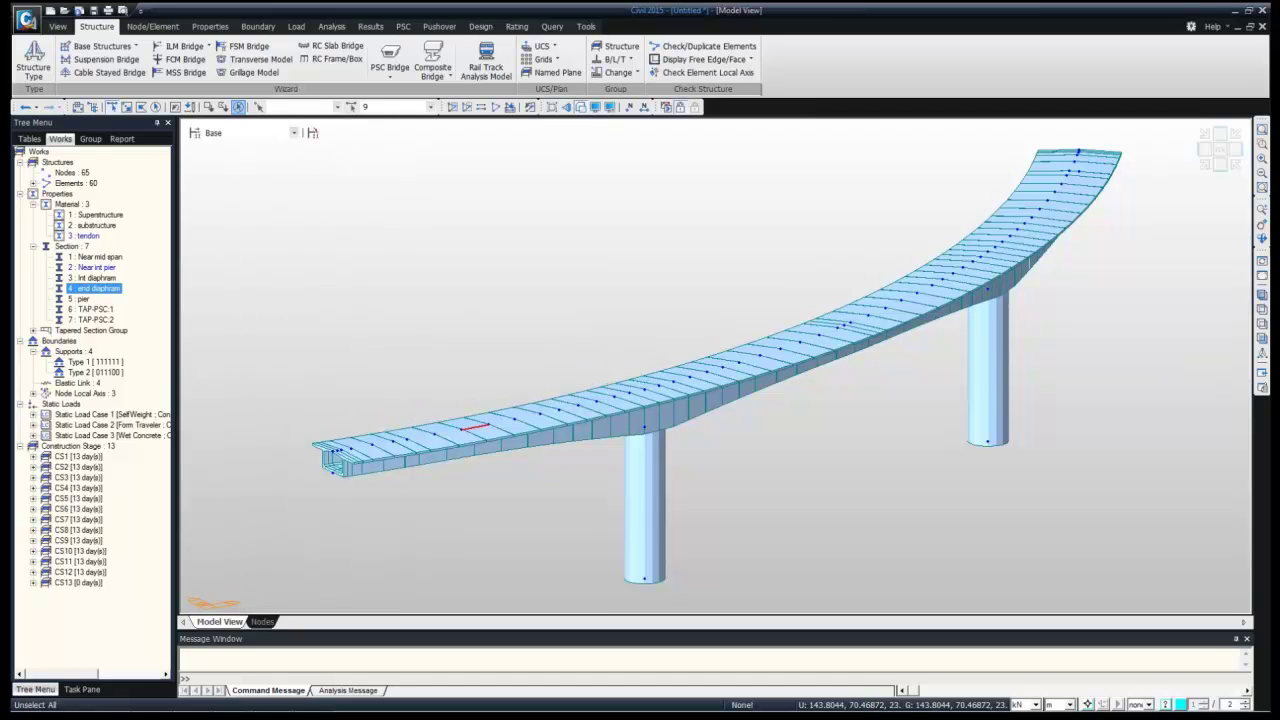
{"action": "left_click", "coordinate": [1262, 309]}
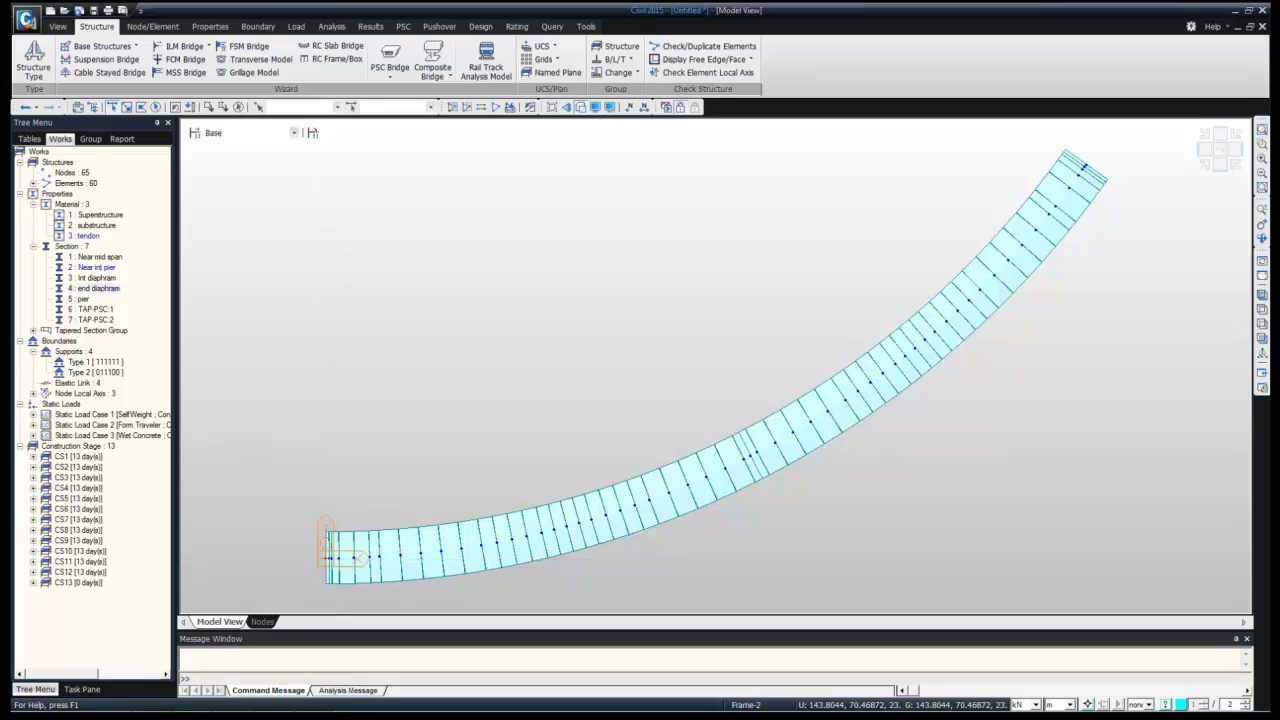
{"action": "left_click", "coordinate": [329, 553]}
{"action": "left_click", "coordinate": [92, 278]}
{"action": "left_click", "coordinate": [94, 288]}
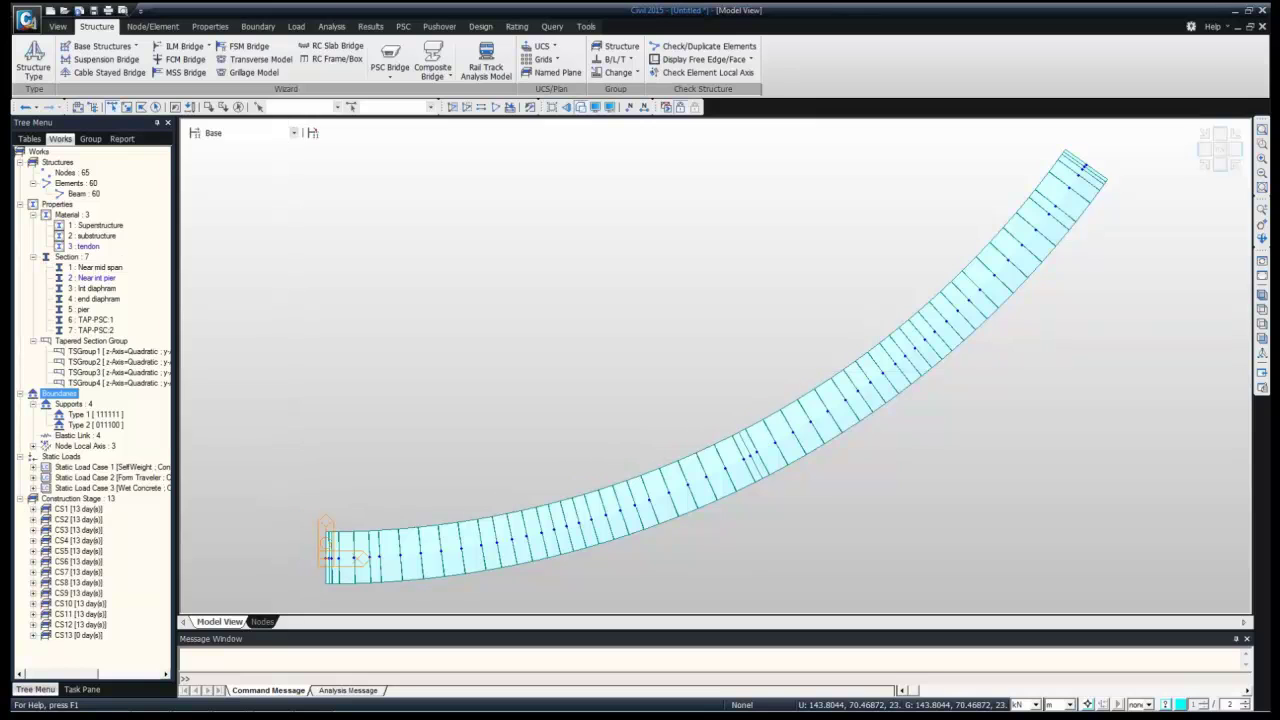
{"action": "left_click", "coordinate": [94, 298]}
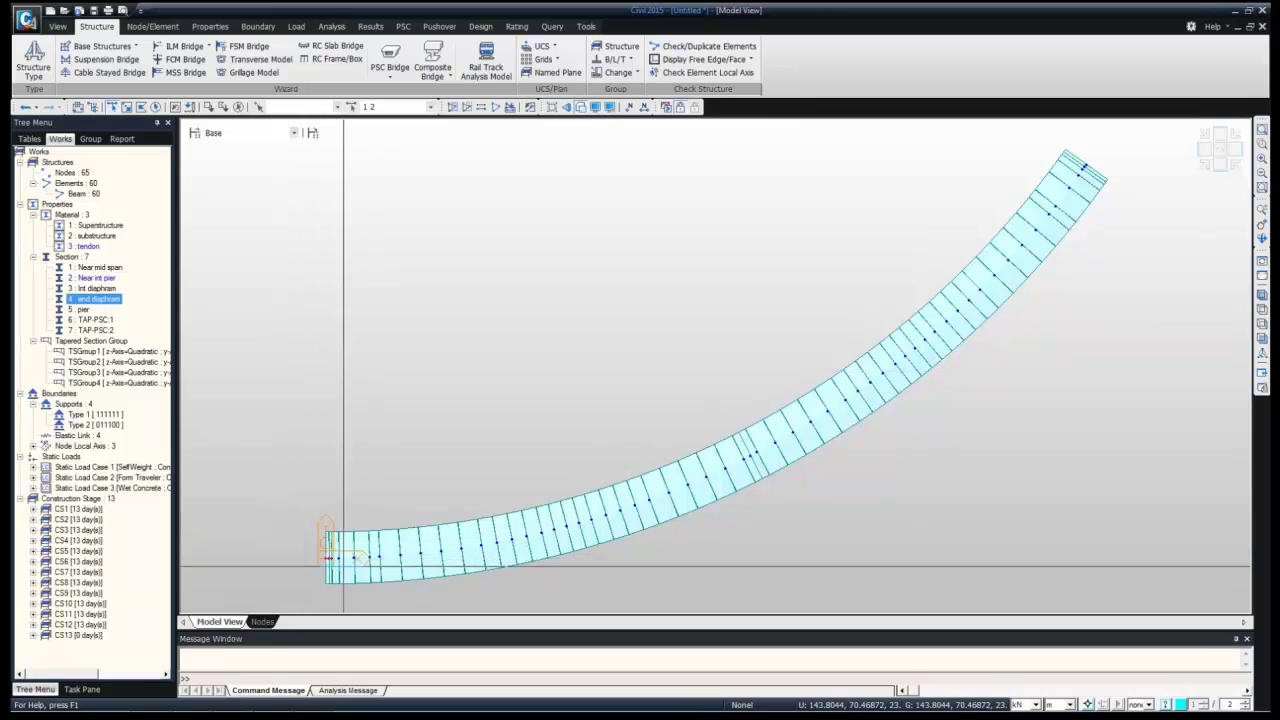
{"action": "left_click", "coordinate": [1220, 150]}
{"action": "left_click", "coordinate": [1107, 175]}
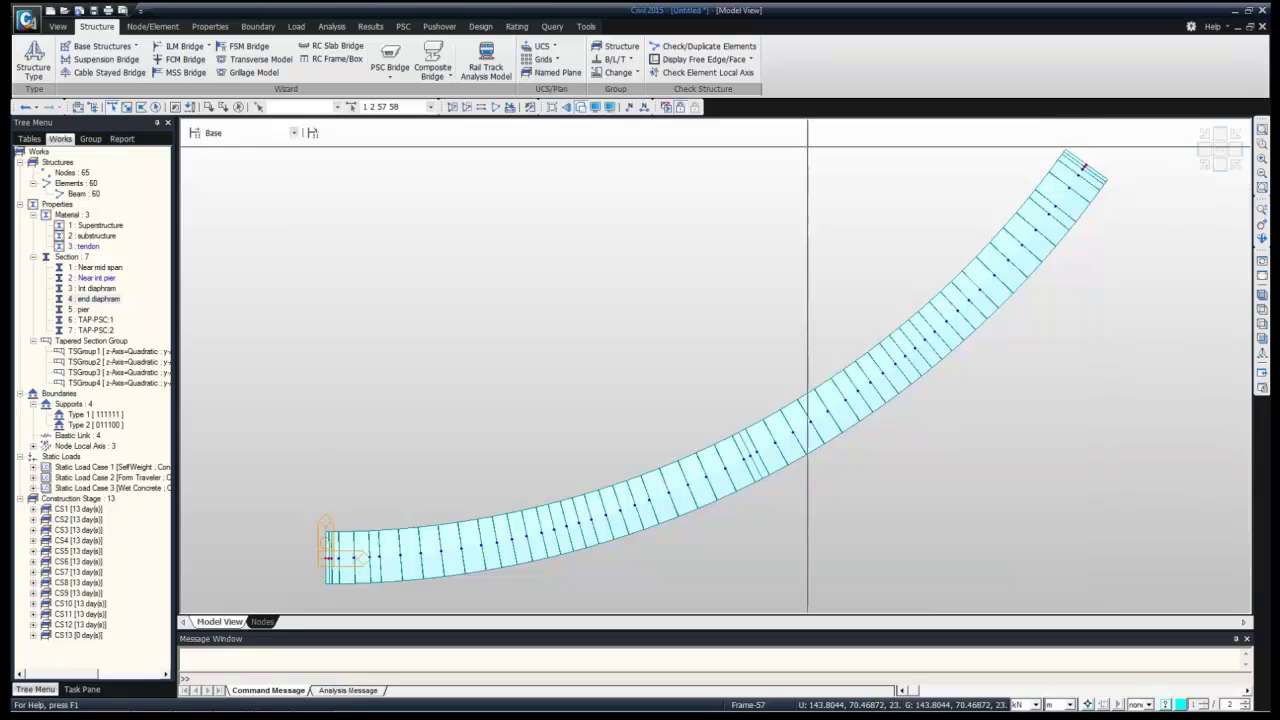
{"action": "left_click", "coordinate": [92, 299]}
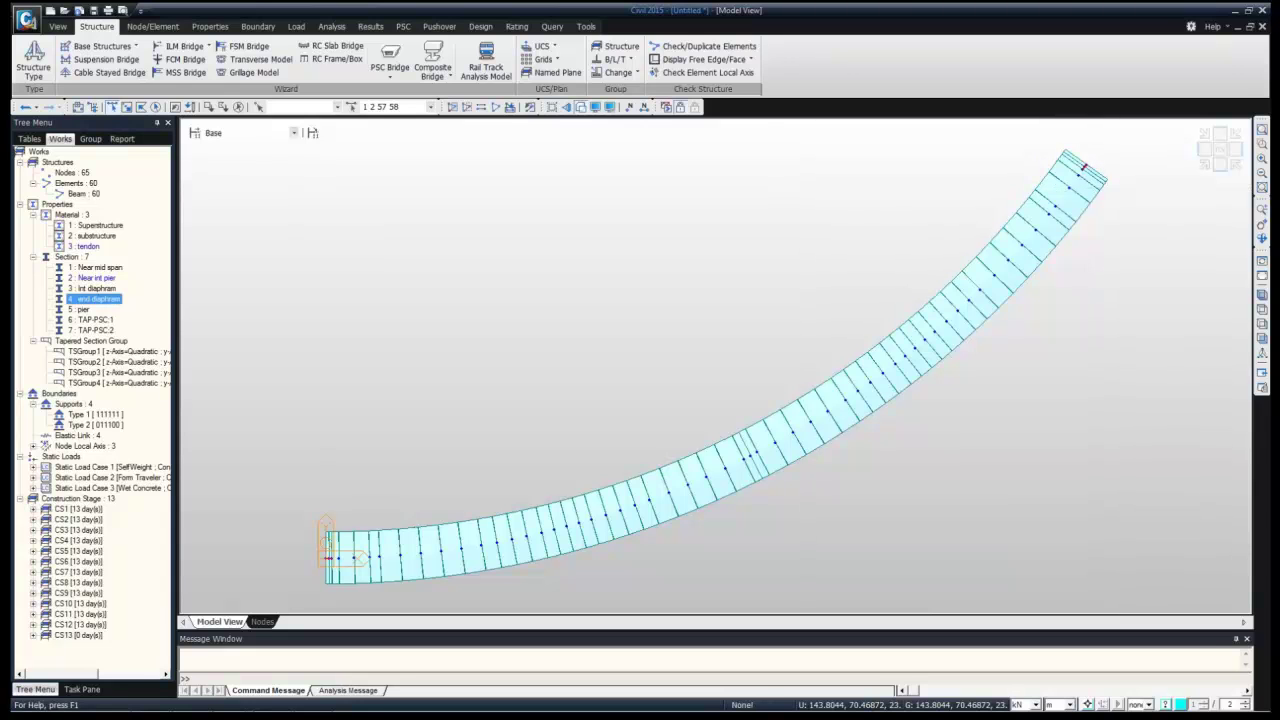
{"action": "left_click_drag", "start_coordinate": [94, 299], "coordinate": [971, 167]}
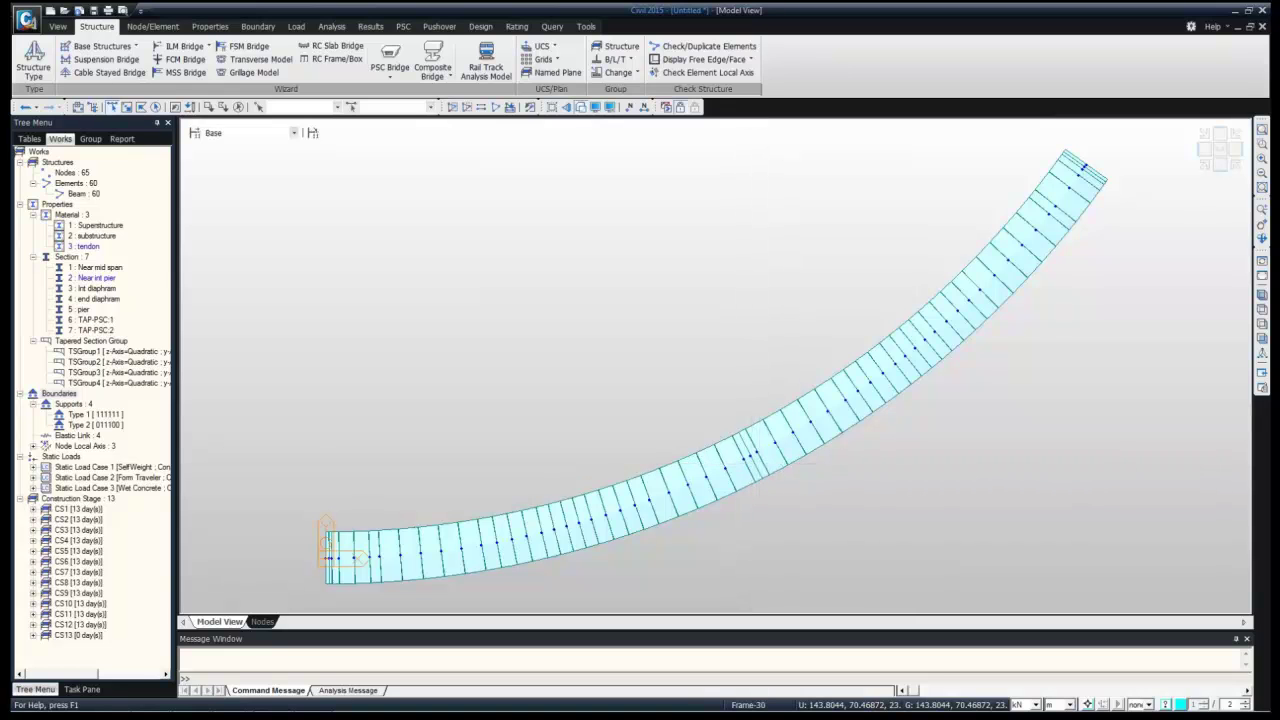
Merge elements 29 and 30 at the middle of the central span using Merge Elements with Forced Merge and a 5-degree tolerance
{"action": "left_click", "coordinate": [751, 456]}
{"action": "key", "text": "Escape"}
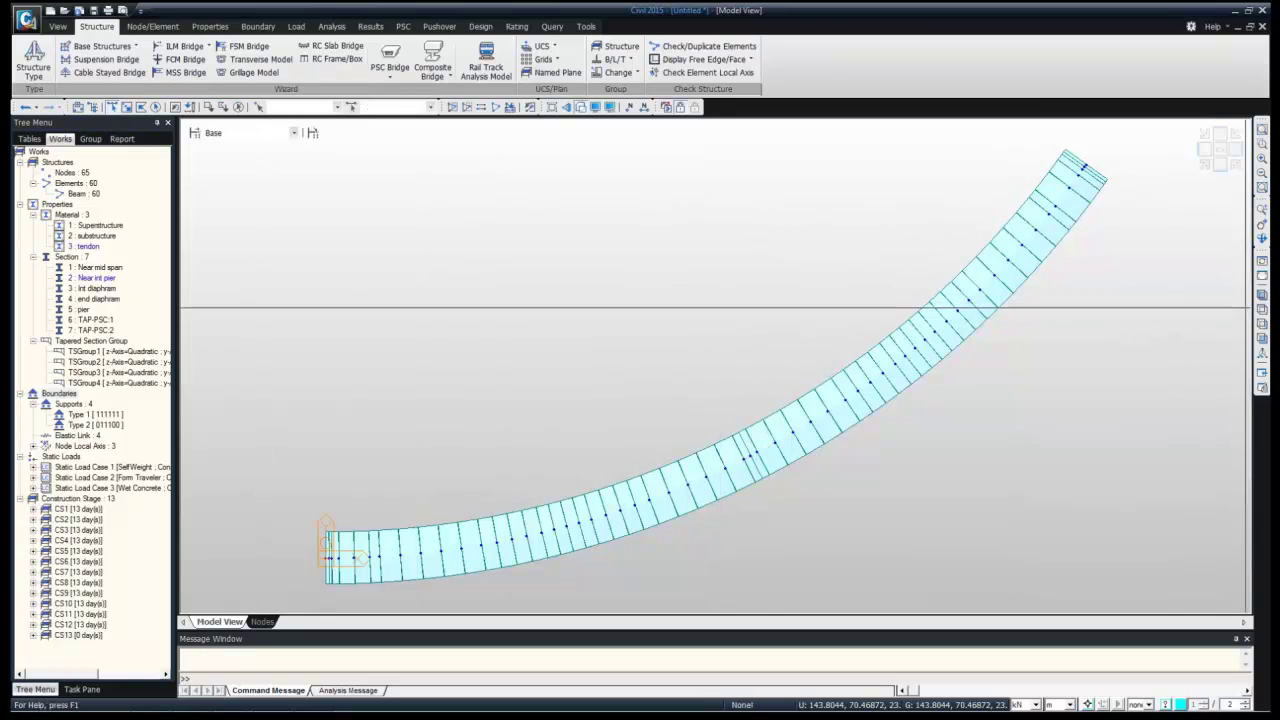
{"action": "left_click", "coordinate": [750, 455]}
{"action": "left_click", "coordinate": [152, 26]}
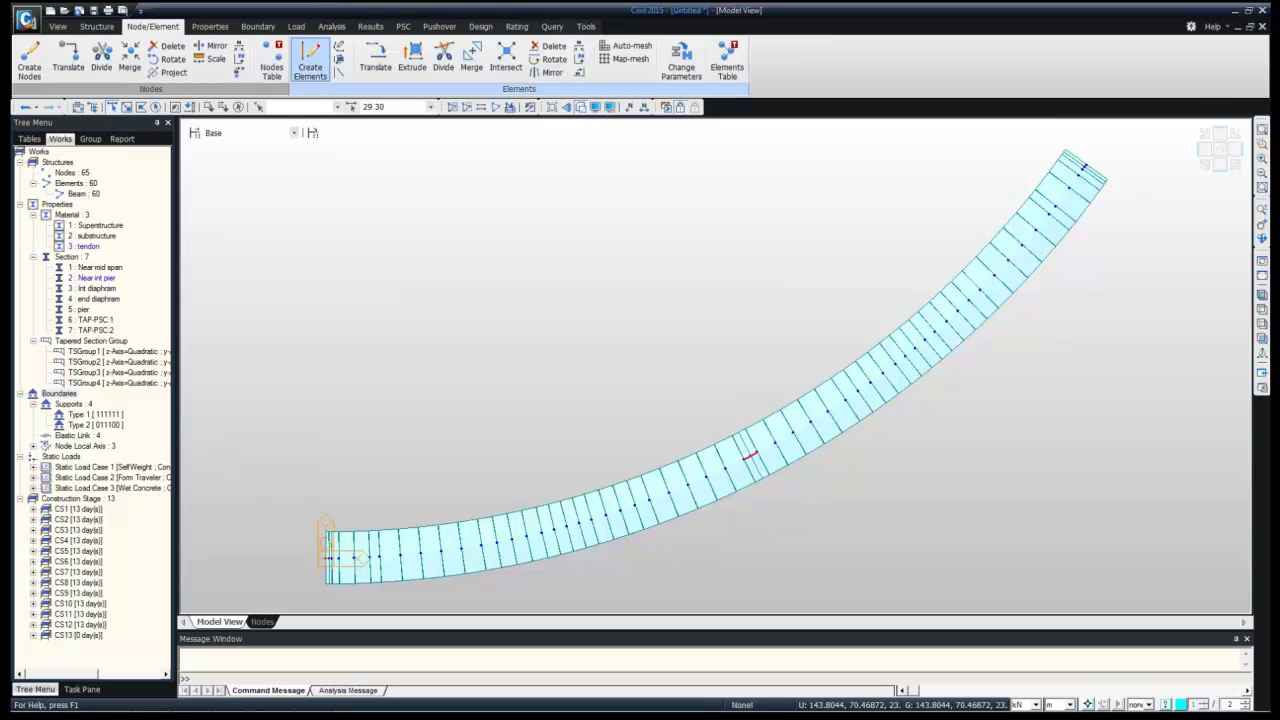
{"action": "left_click", "coordinate": [310, 60]}
{"action": "left_click", "coordinate": [134, 160]}
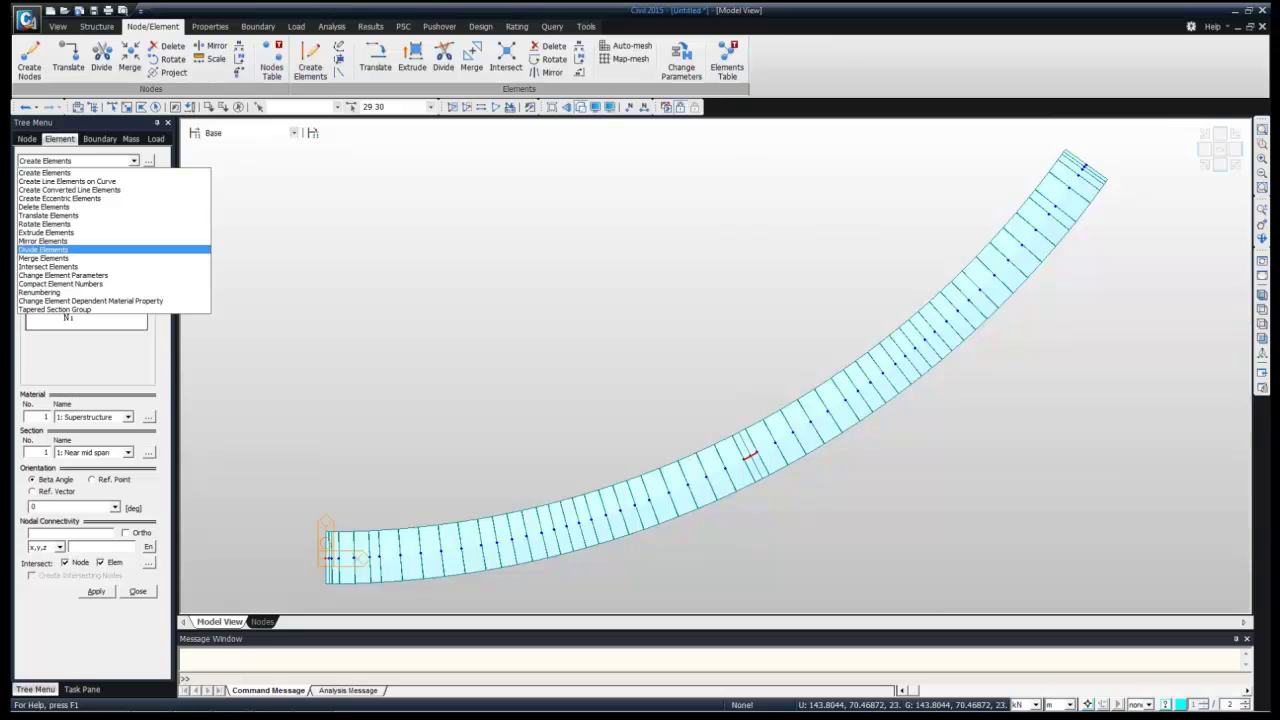
{"action": "left_click", "coordinate": [43, 258]}
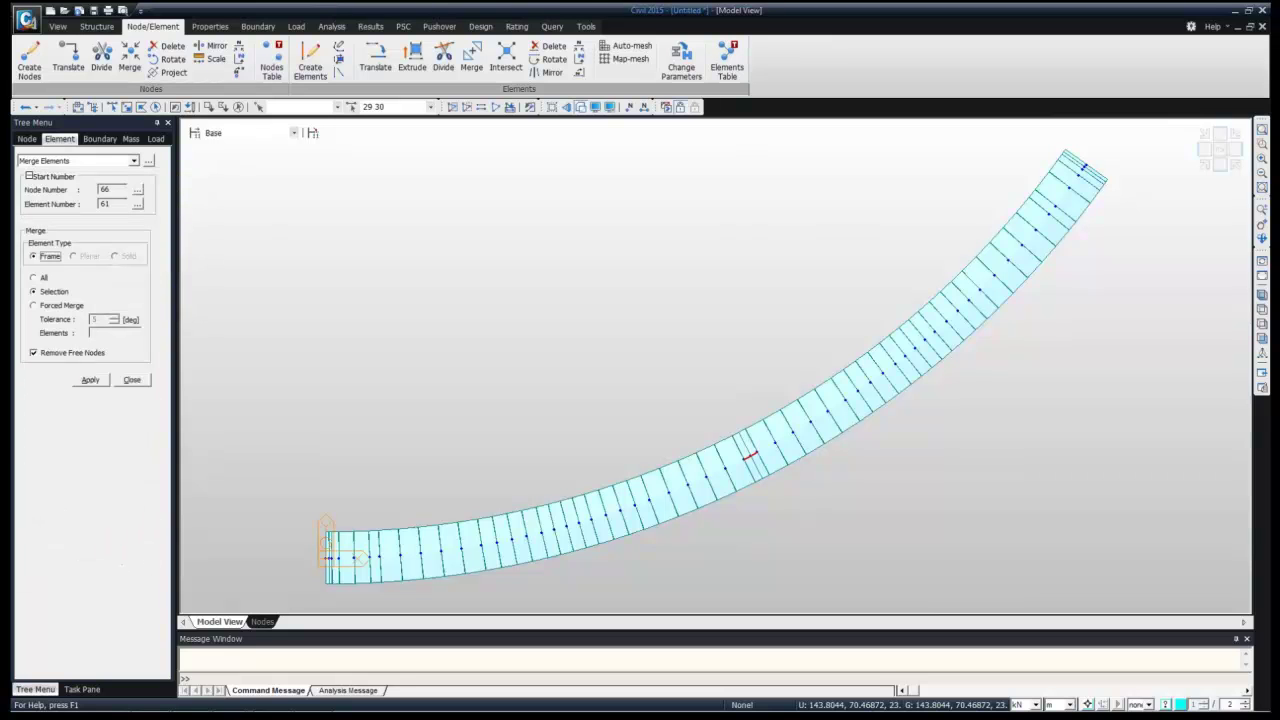
{"action": "left_click", "coordinate": [34, 305]}
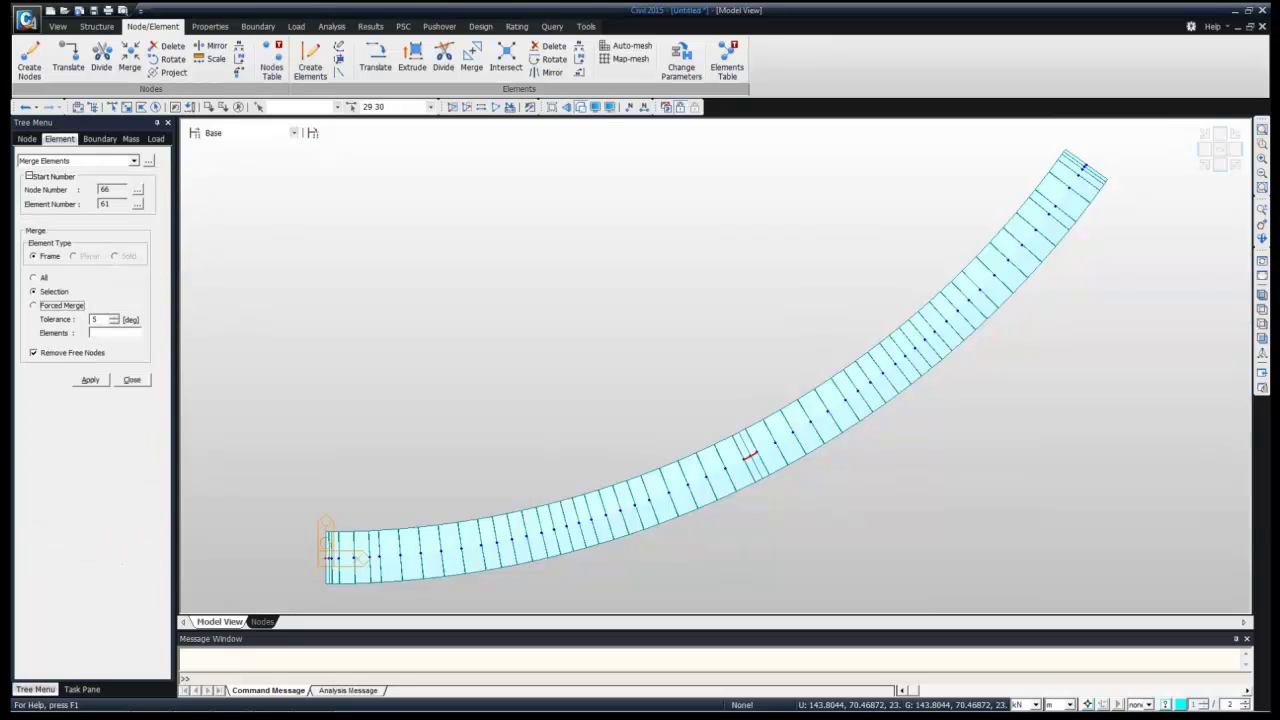
{"action": "left_click", "coordinate": [115, 333]}
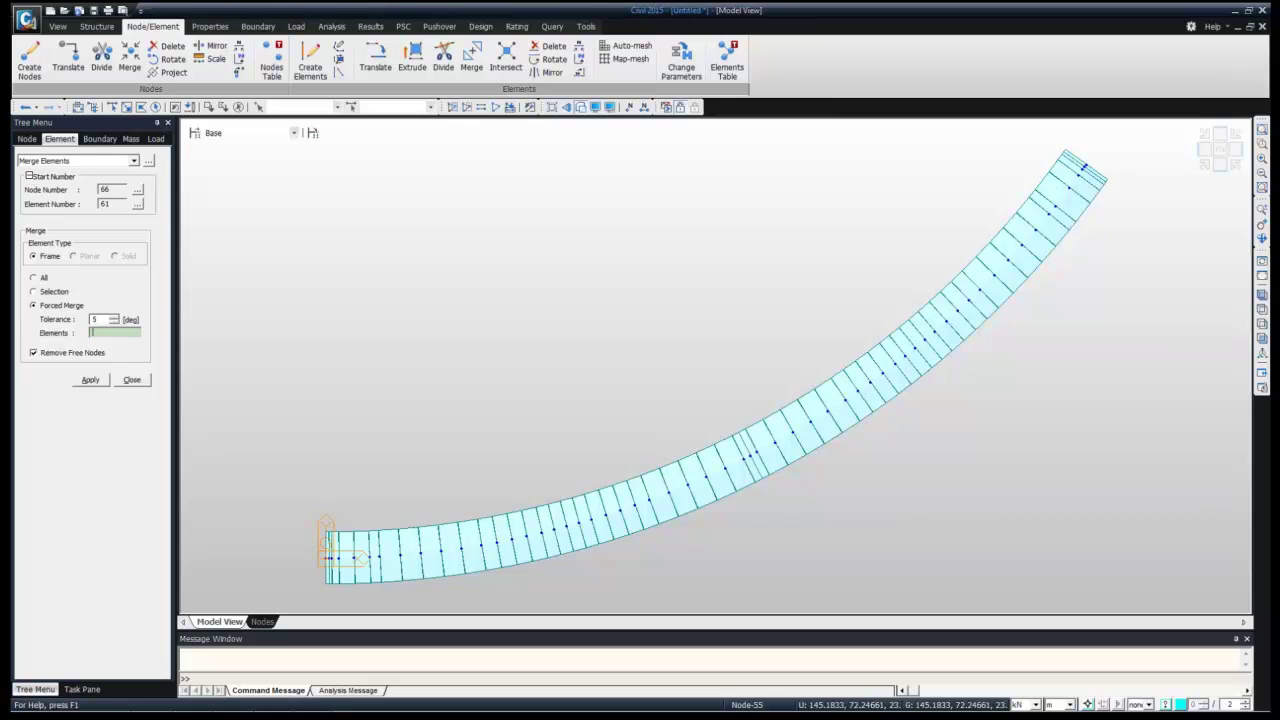
{"action": "left_click_drag", "start_coordinate": [692, 408], "coordinate": [880, 544]}
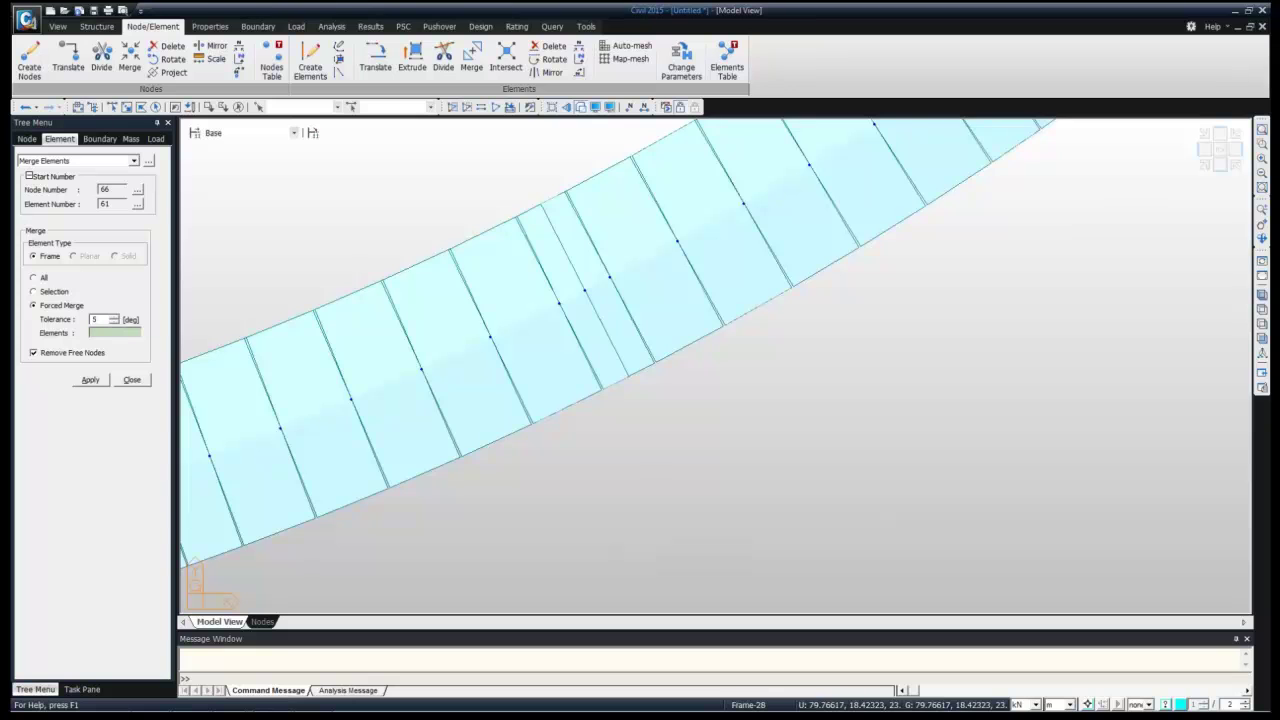
{"action": "left_click", "coordinate": [572, 296]}
{"action": "left_click", "coordinate": [597, 284]}
Display the element numbers and force-merge elements 5 and 6 near the start of the bridge
{"action": "left_click", "coordinate": [1262, 310]}
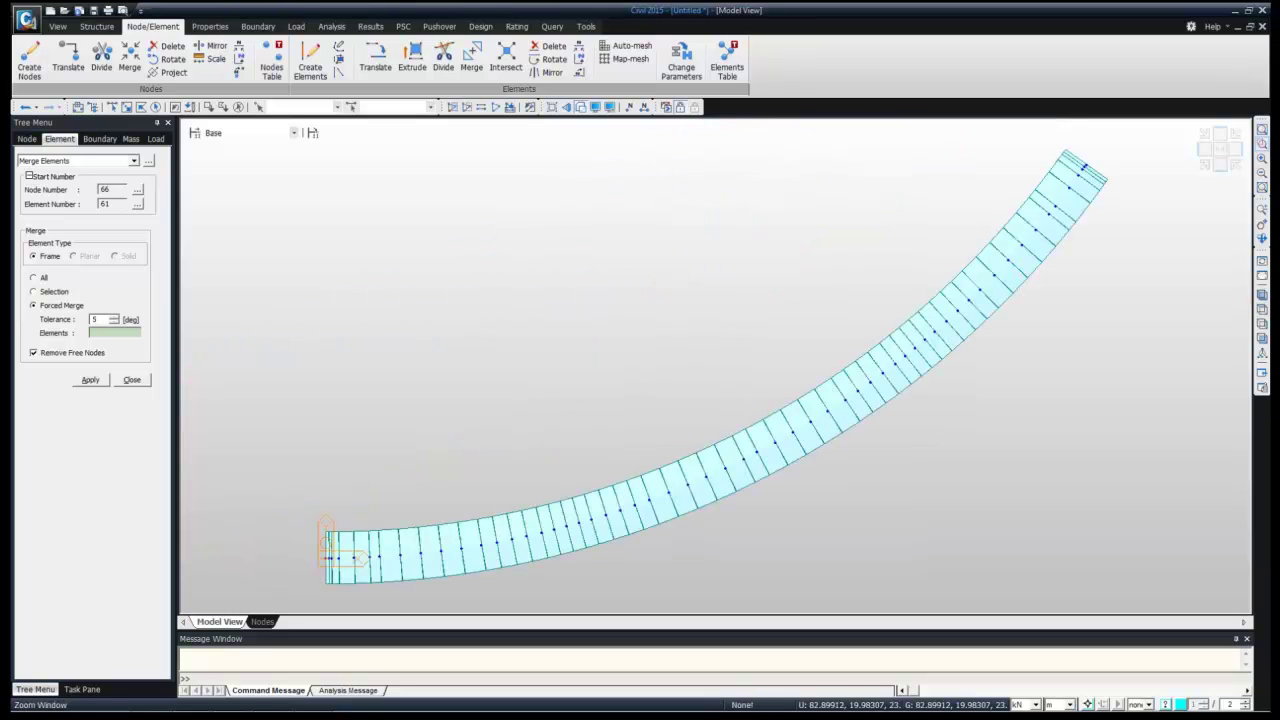
{"action": "left_click_drag", "start_coordinate": [311, 497], "coordinate": [415, 595]}
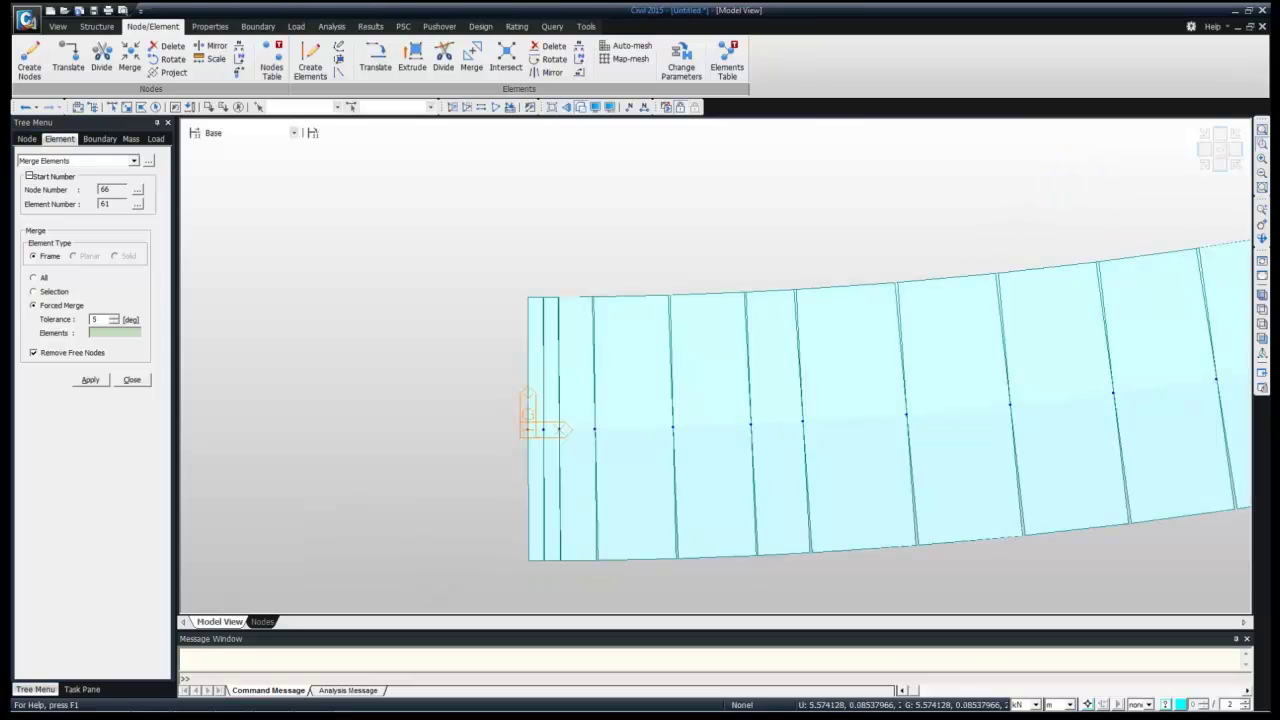
{"action": "left_click", "coordinate": [643, 107]}
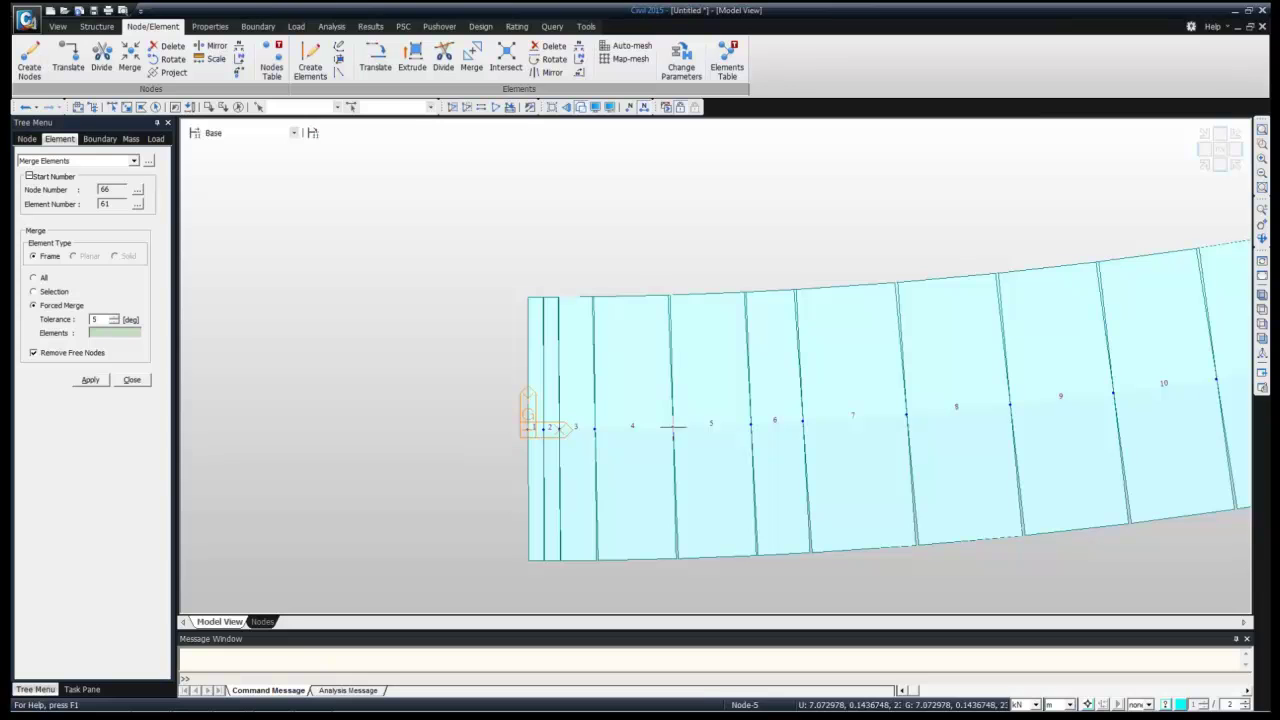
{"action": "left_click", "coordinate": [711, 426]}
{"action": "left_click", "coordinate": [771, 423]}
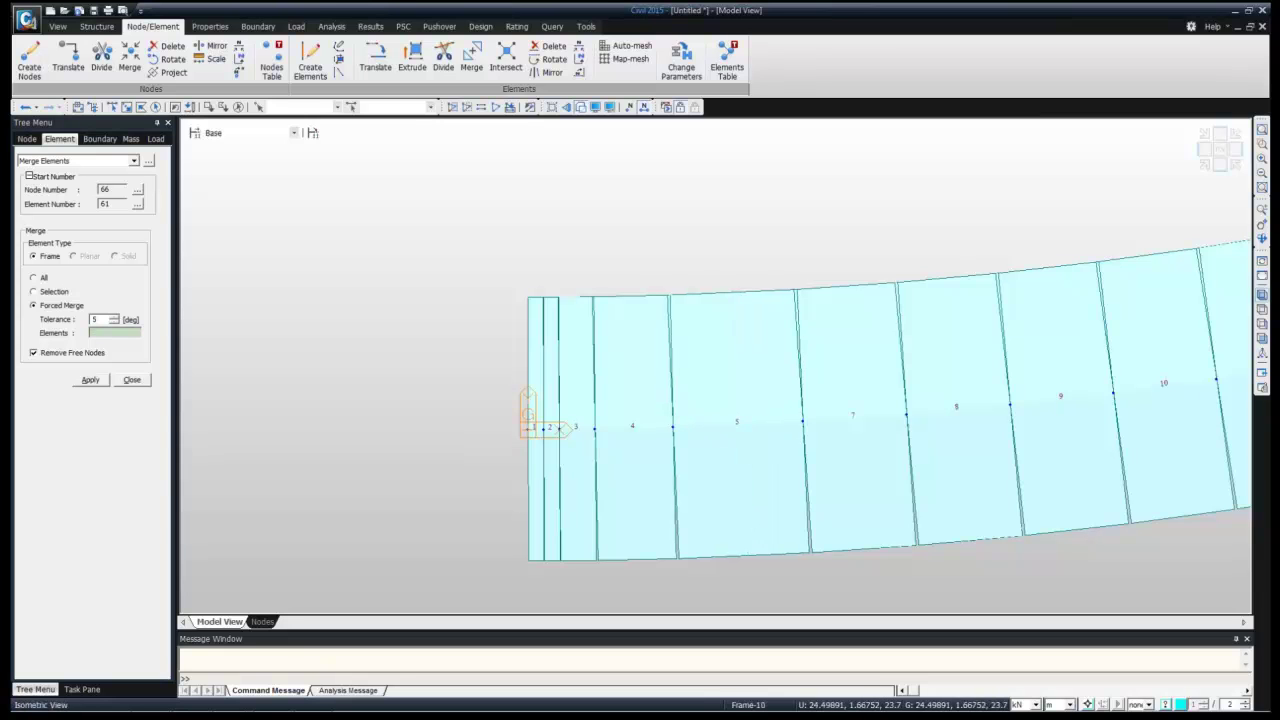
Force-merge elements 53 and 54 near the far end of the bridge and close Merge Elements
{"action": "left_click", "coordinate": [1262, 296]}
{"action": "left_click", "coordinate": [1262, 309]}
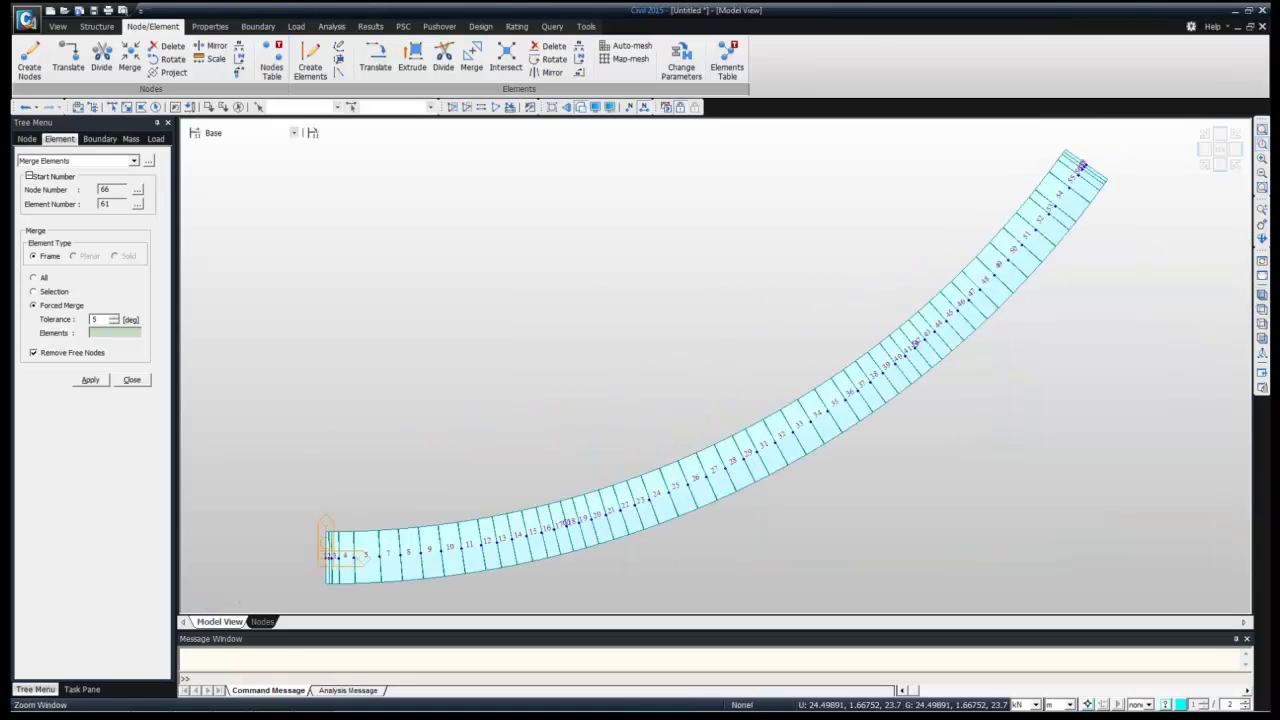
{"action": "left_click_drag", "start_coordinate": [977, 166], "coordinate": [1098, 247]}
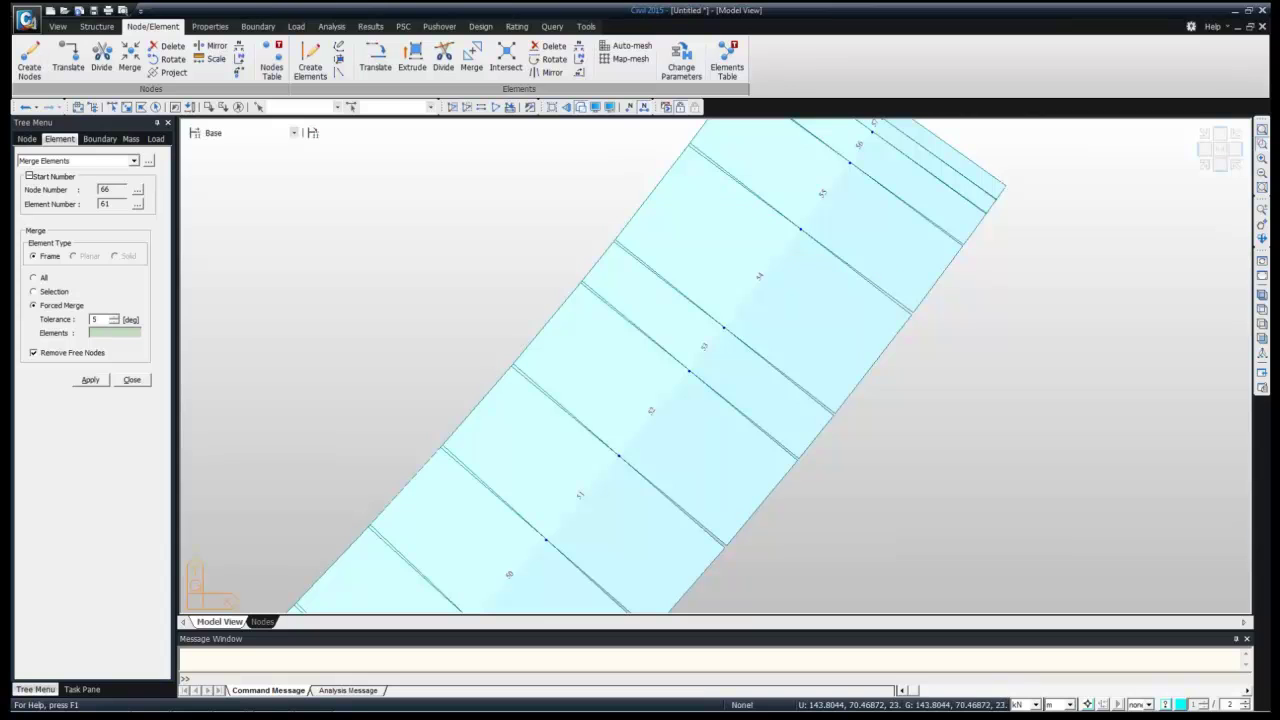
{"action": "left_click", "coordinate": [762, 278]}
{"action": "left_click", "coordinate": [744, 298]}
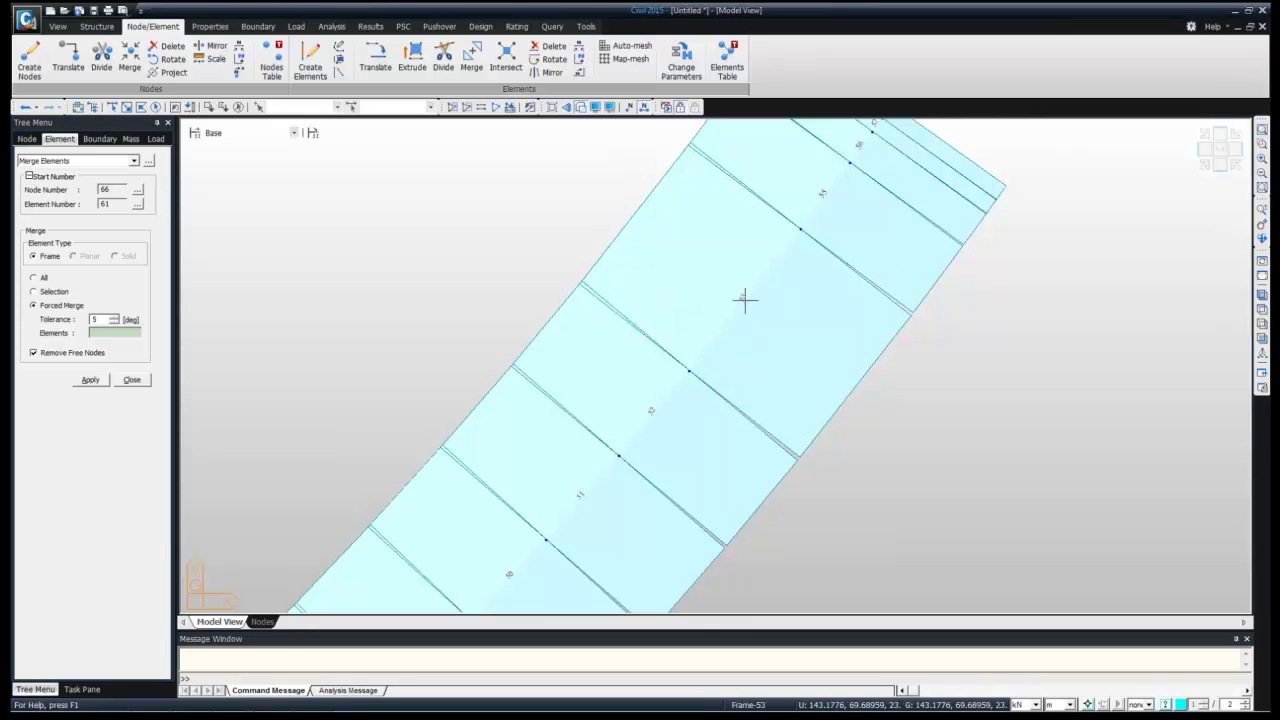
{"action": "left_click", "coordinate": [1262, 295]}
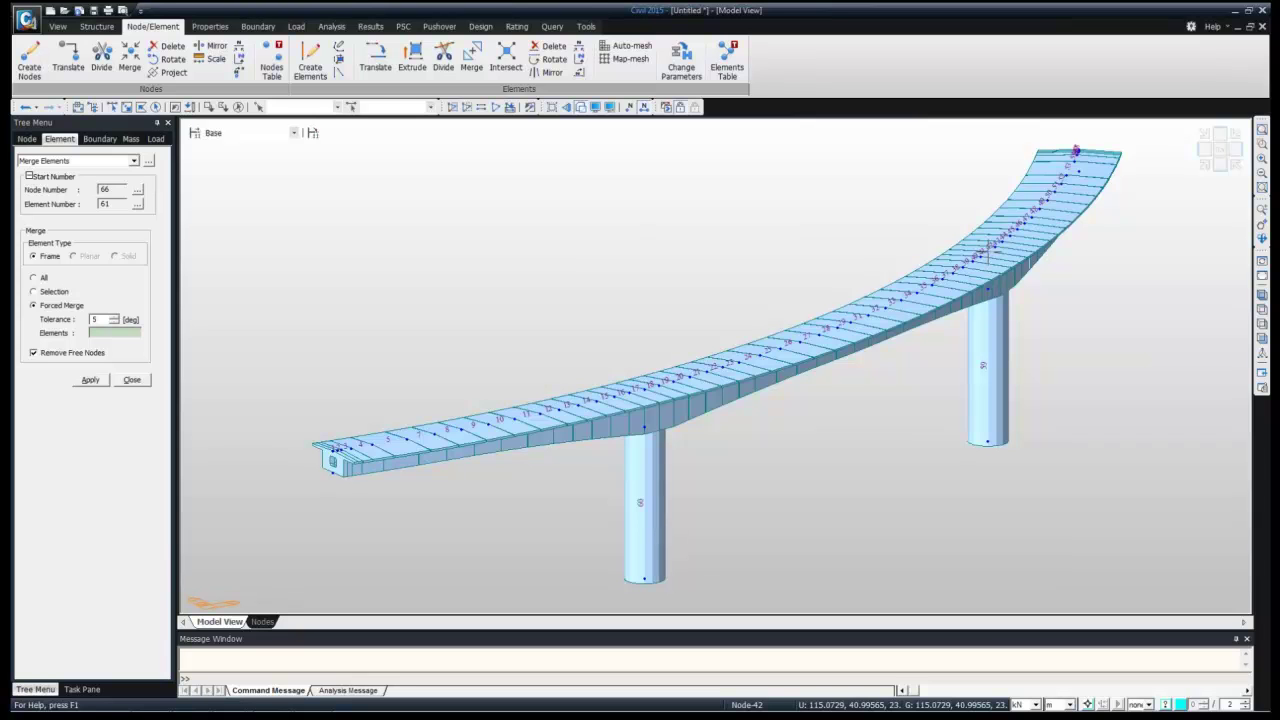
{"action": "left_click", "coordinate": [132, 380]}
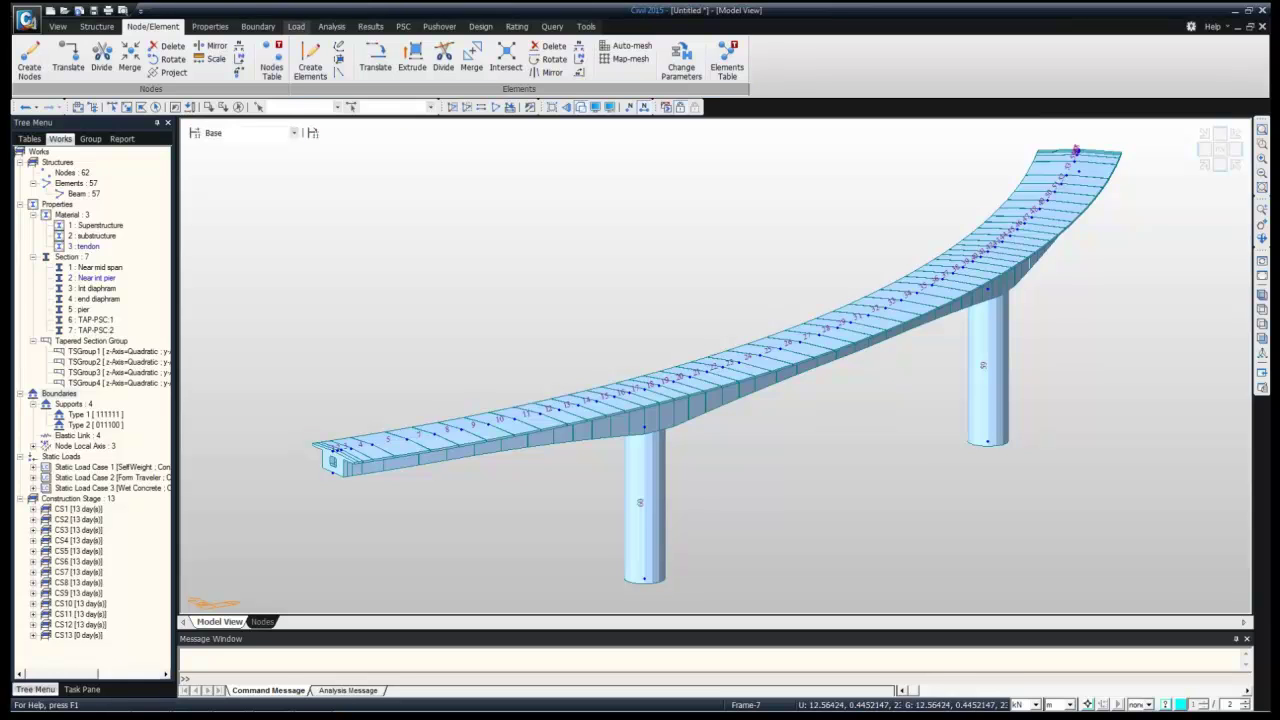
Renumber the nodes and elements of the whole deck by selection, starting both from 1 with Cartesian Coordinate sorting
{"action": "left_click", "coordinate": [296, 26]}
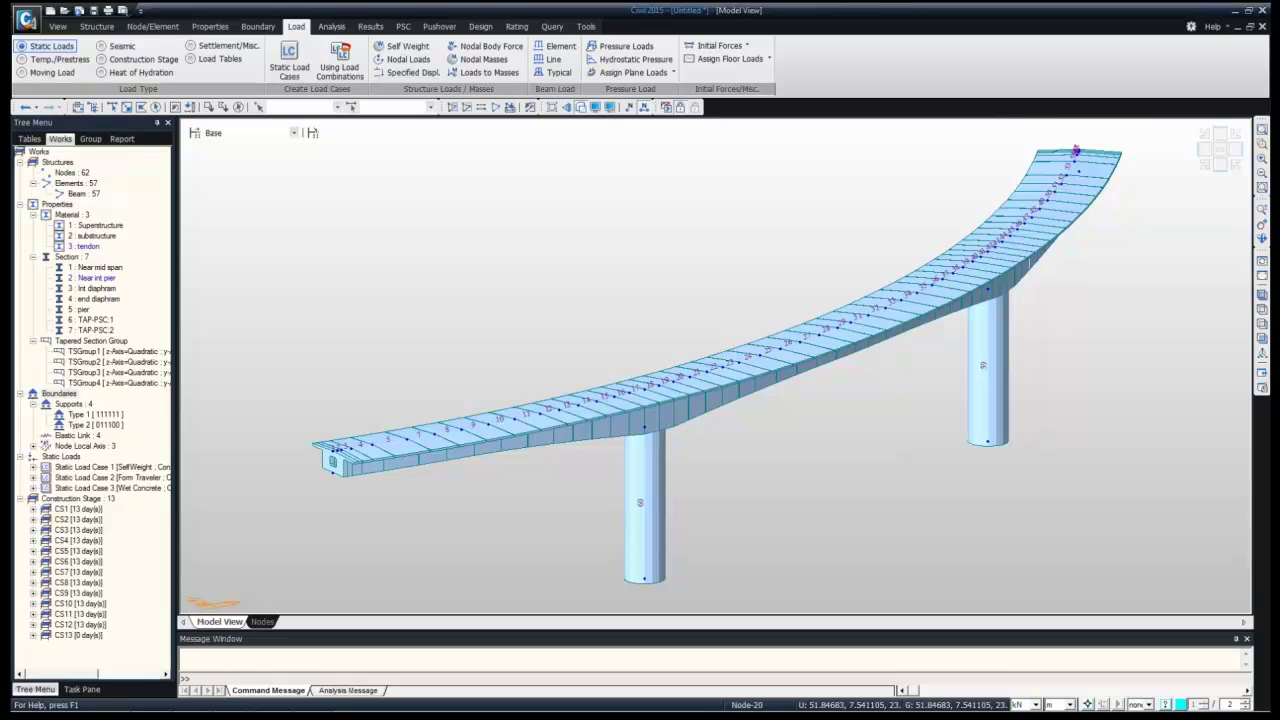
{"action": "left_click", "coordinate": [1262, 338]}
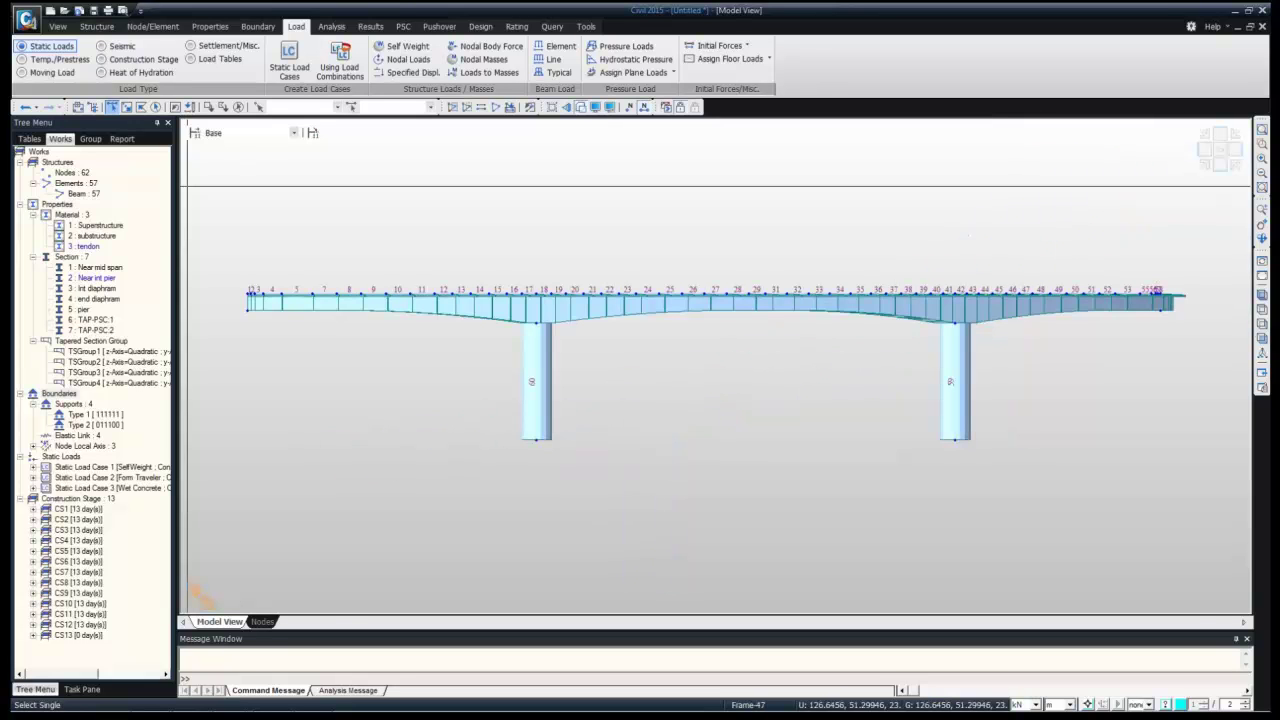
{"action": "left_click_drag", "start_coordinate": [216, 257], "coordinate": [232, 170]}
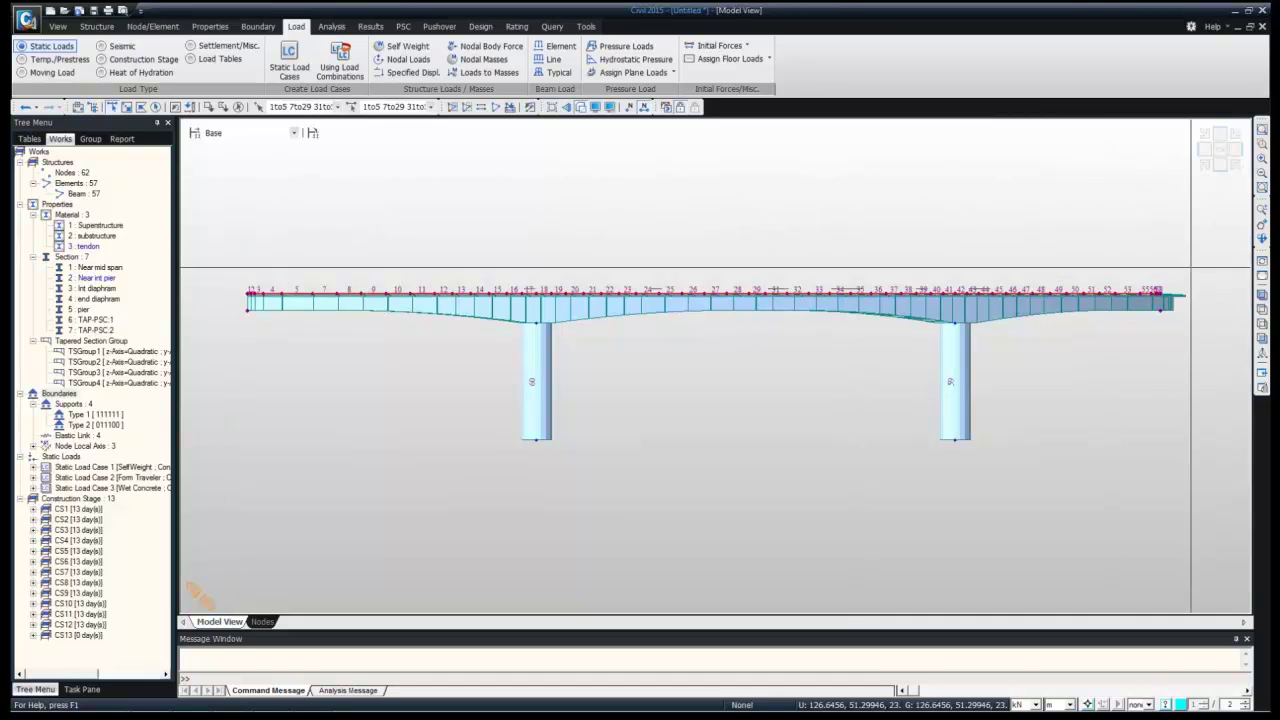
{"action": "left_click", "coordinate": [1262, 295]}
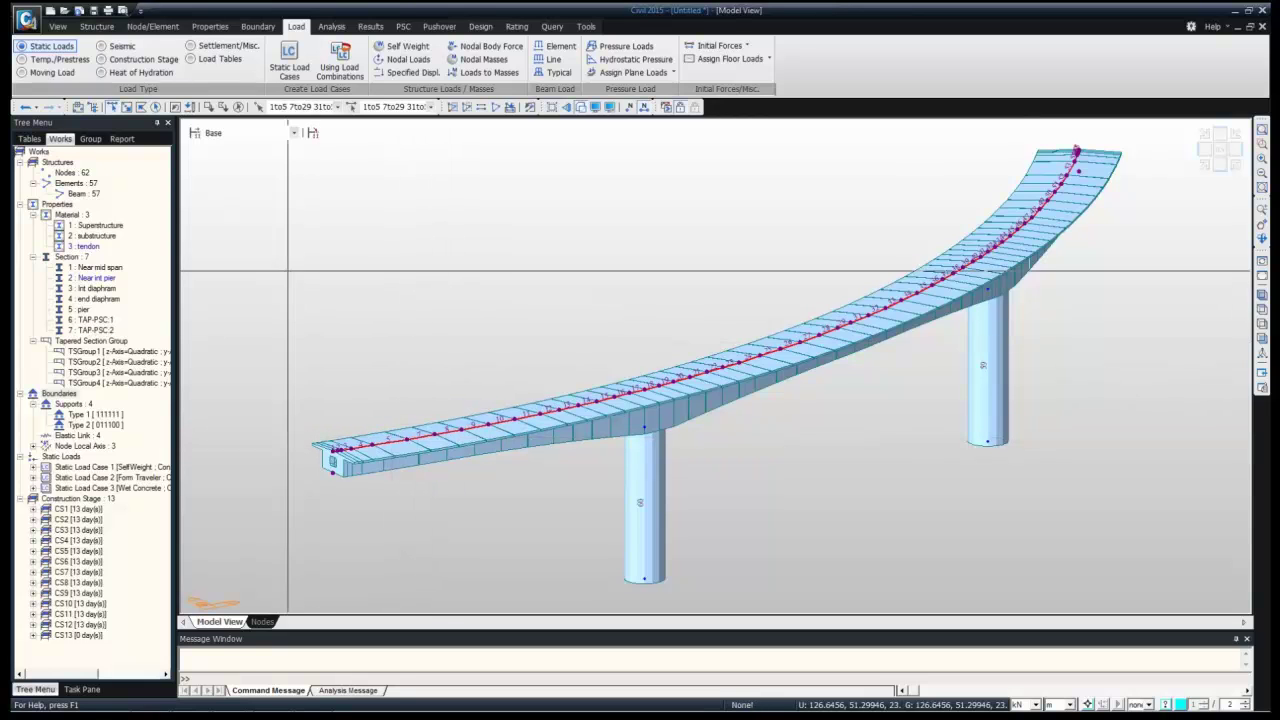
{"action": "left_click", "coordinate": [152, 26]}
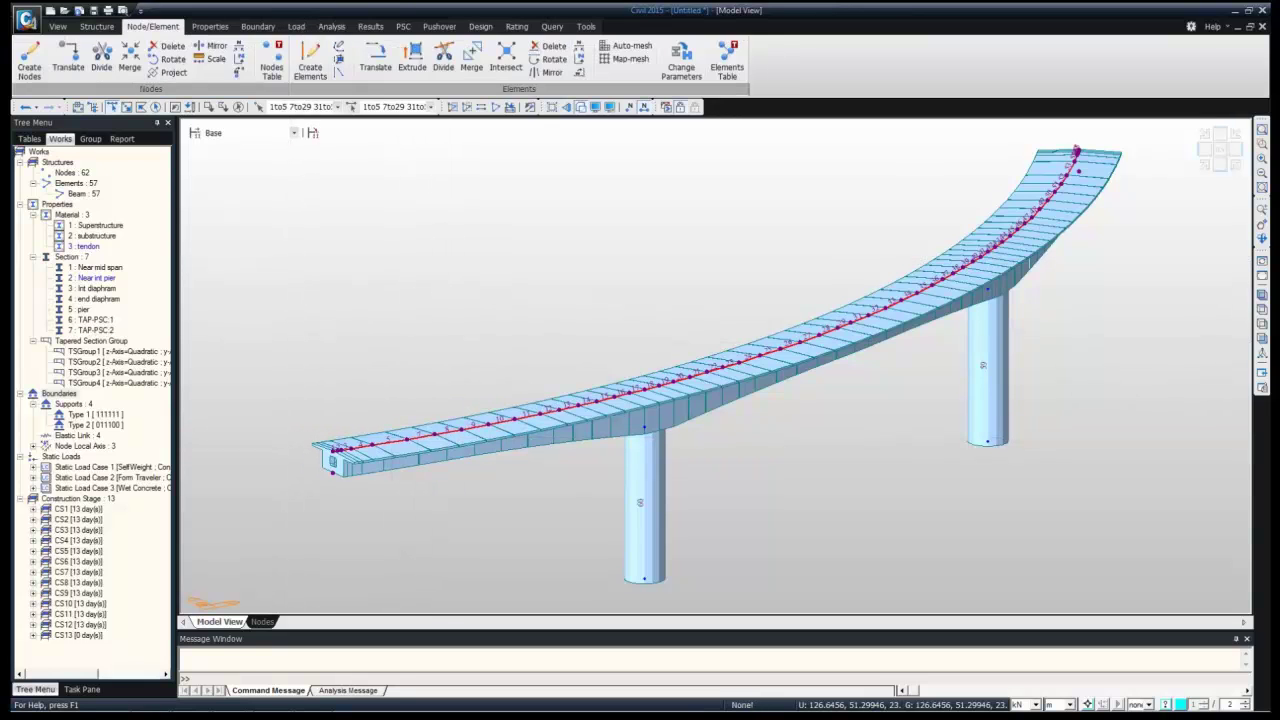
{"action": "left_click", "coordinate": [582, 59]}
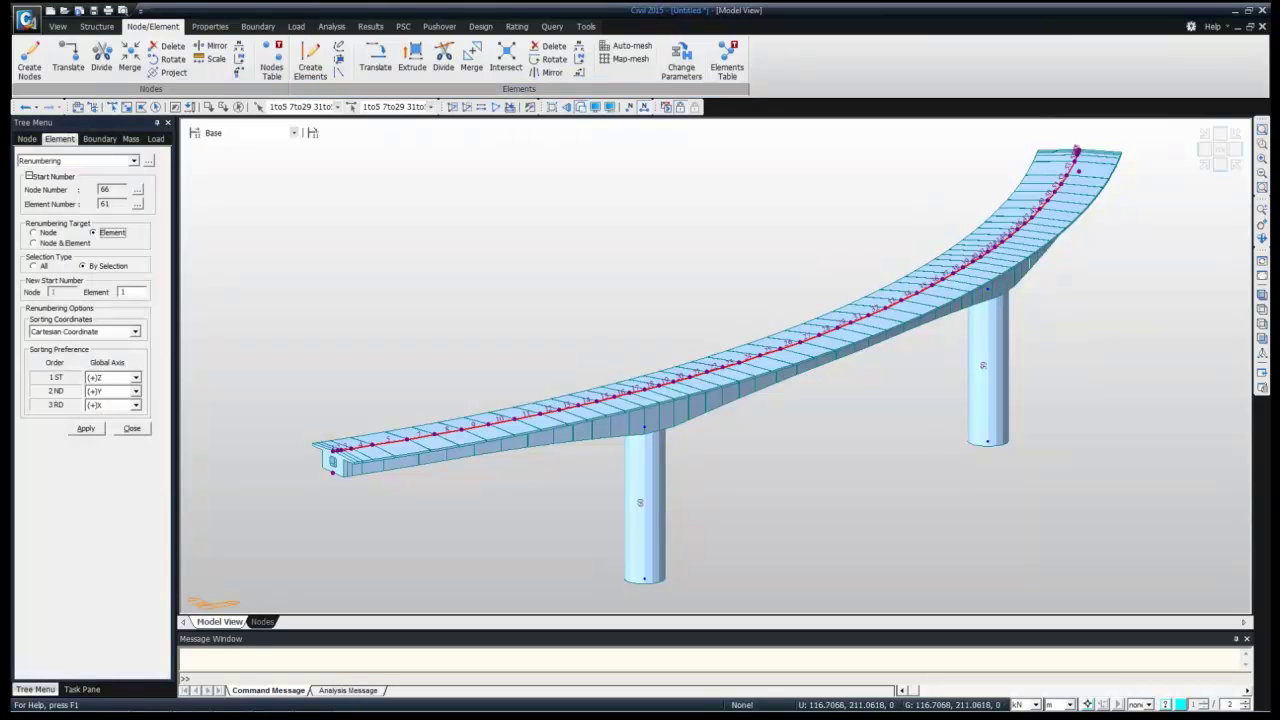
{"action": "left_click", "coordinate": [62, 243]}
{"action": "left_click", "coordinate": [86, 428]}
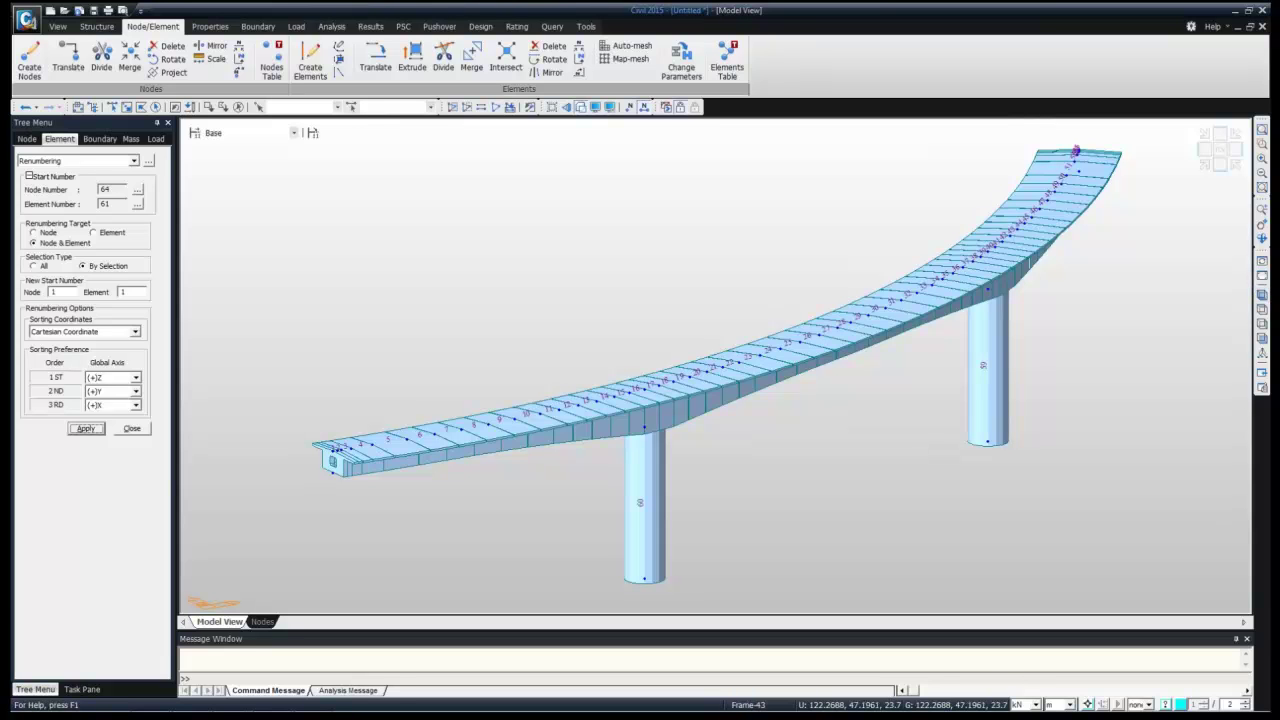
{"action": "left_click", "coordinate": [132, 428]}
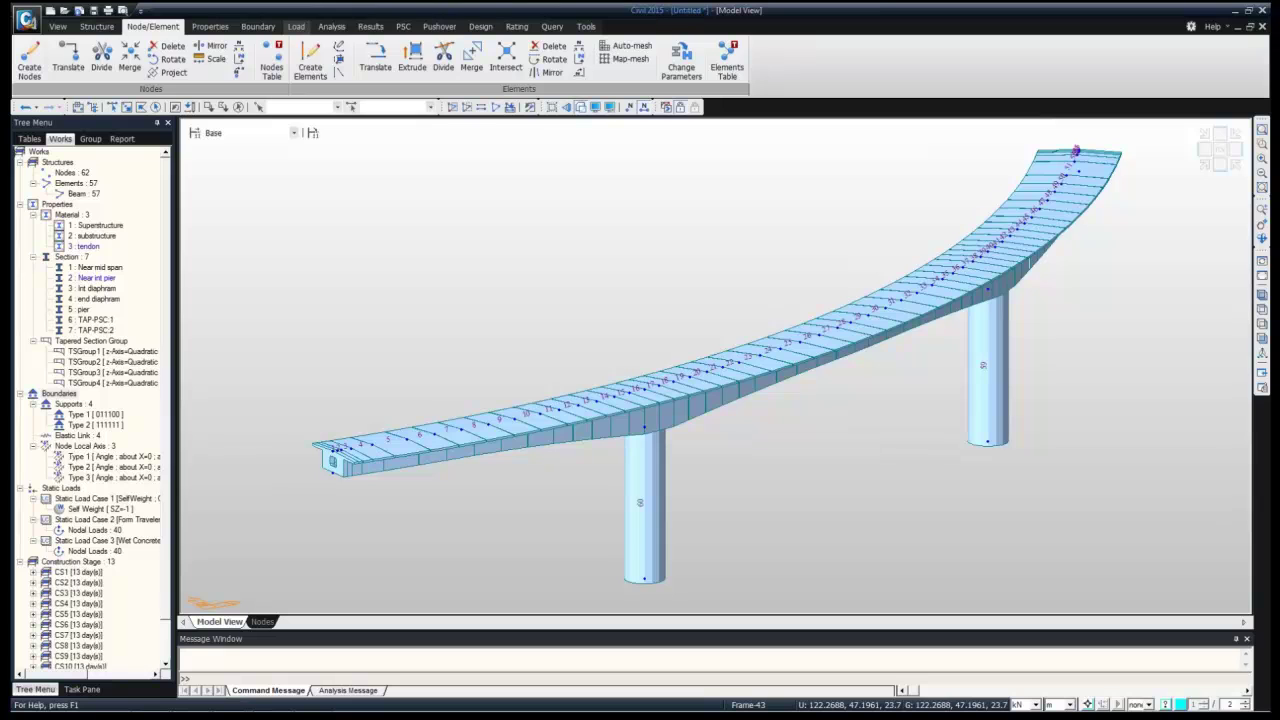
Show the temperature and prestress load commands
{"action": "left_click", "coordinate": [296, 26]}
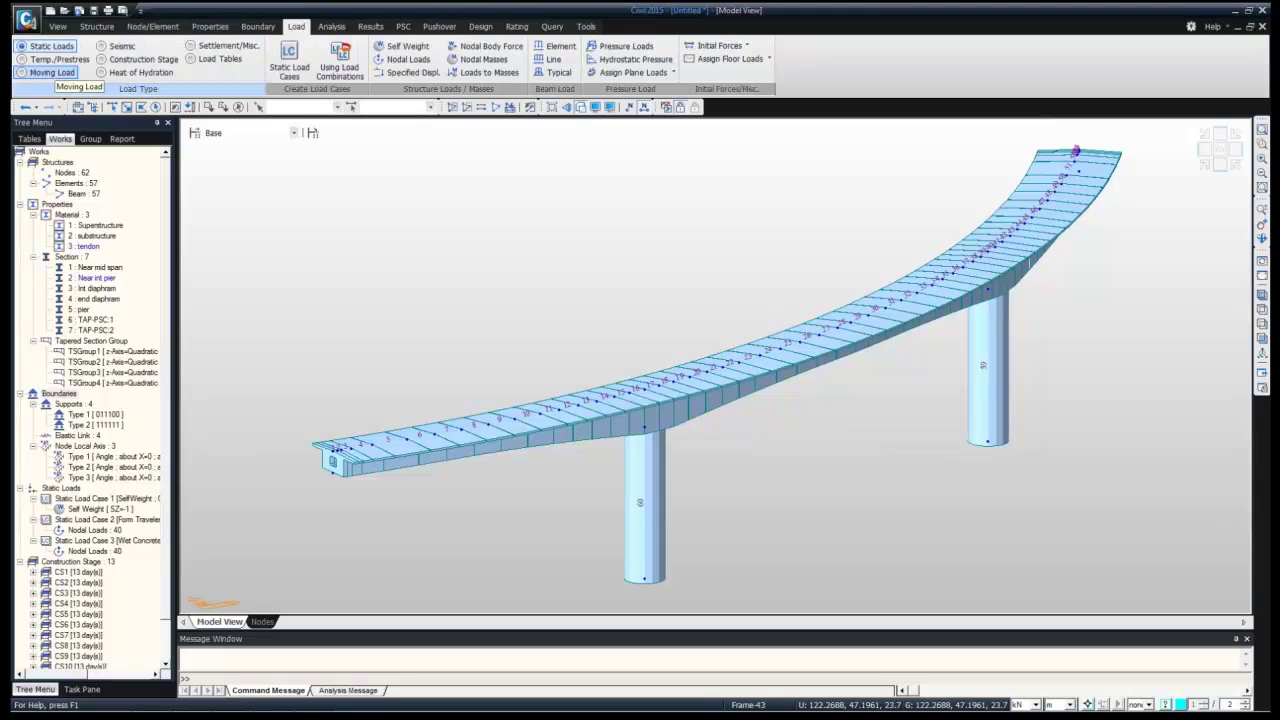
{"action": "left_click", "coordinate": [55, 59]}
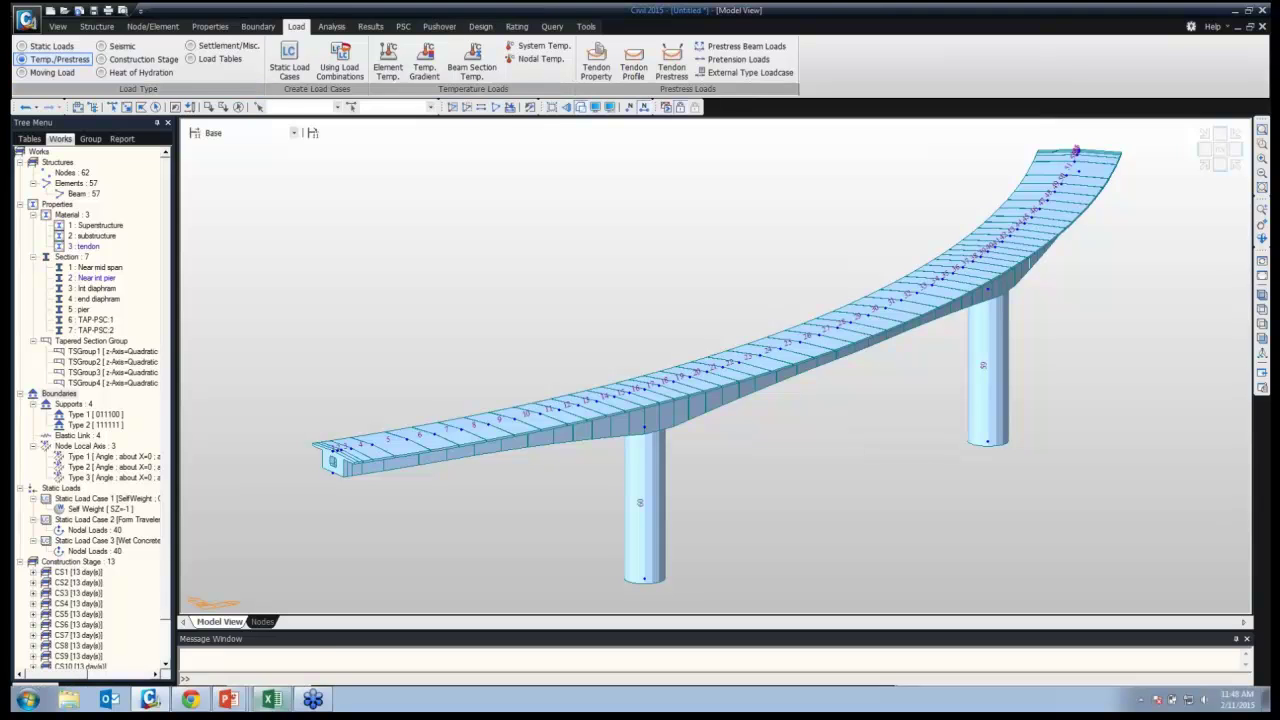
Switch to the PowerPoint presentation to check the tendon types on the Prestress slide, and return to midas Civil without saving the model
{"action": "left_click", "coordinate": [229, 699]}
{"action": "left_click", "coordinate": [230, 626]}
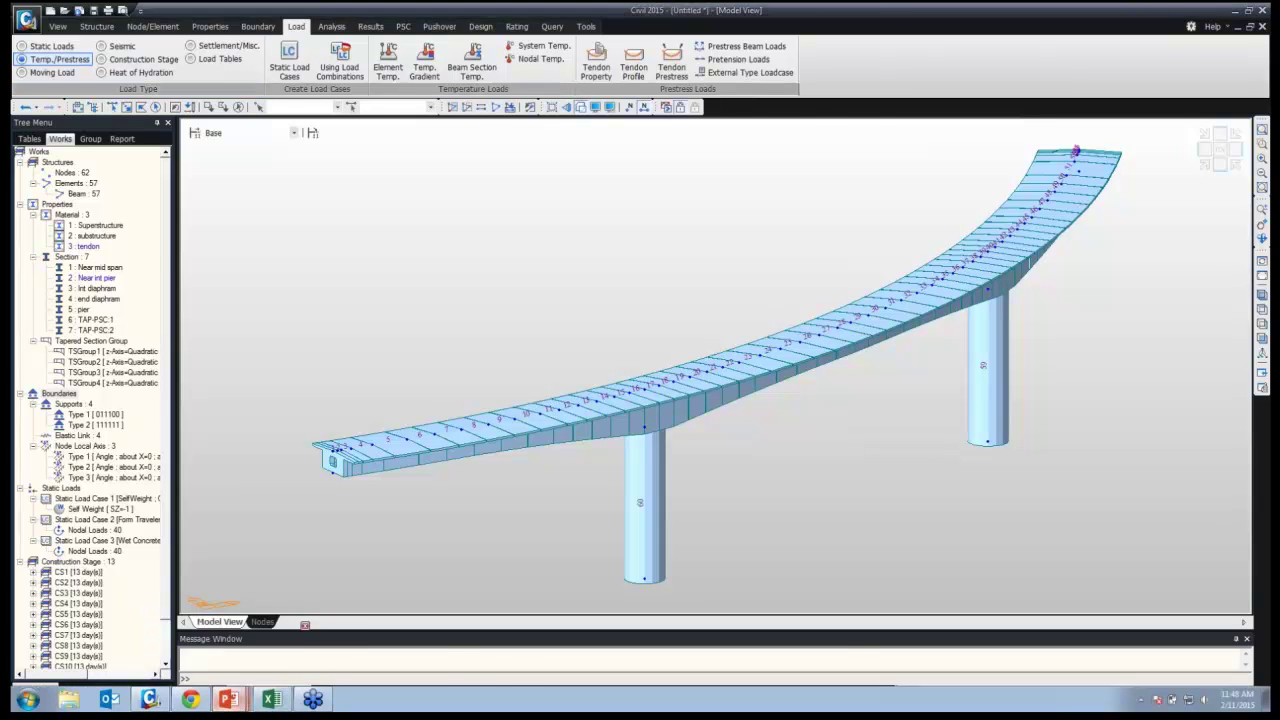
{"action": "left_click", "coordinate": [102, 603]}
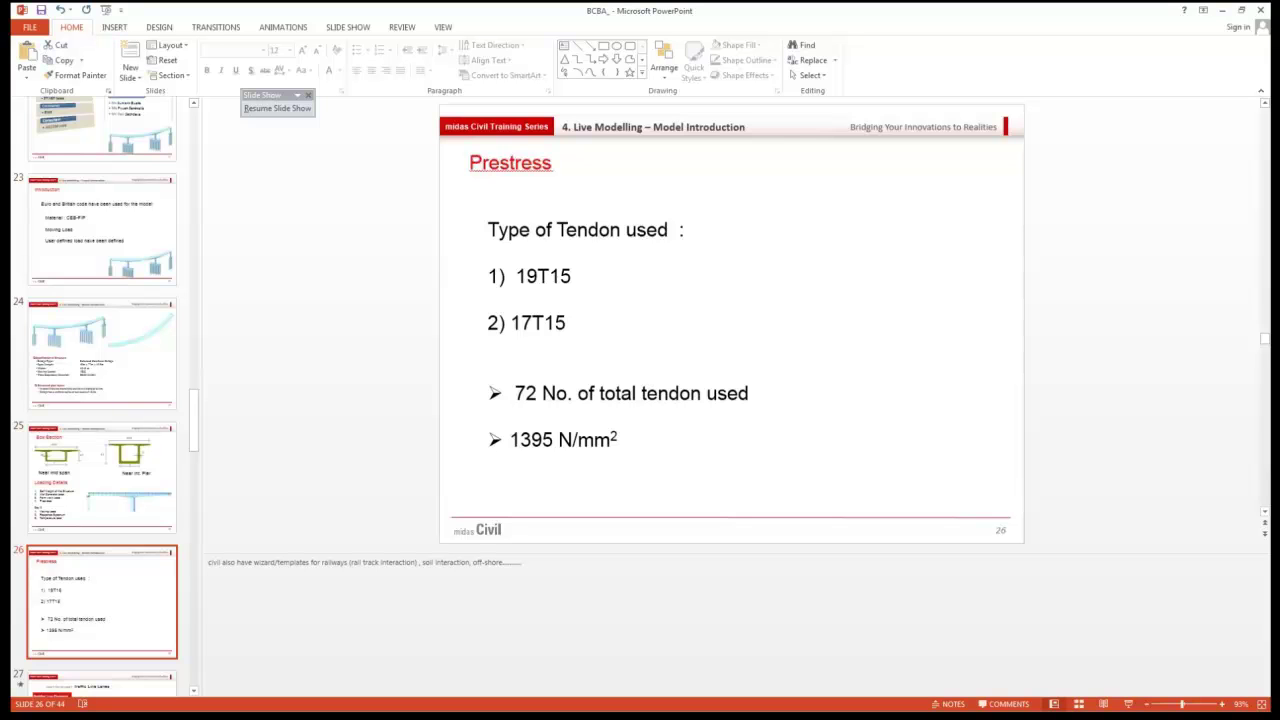
{"action": "key", "text": "alt+Tab"}
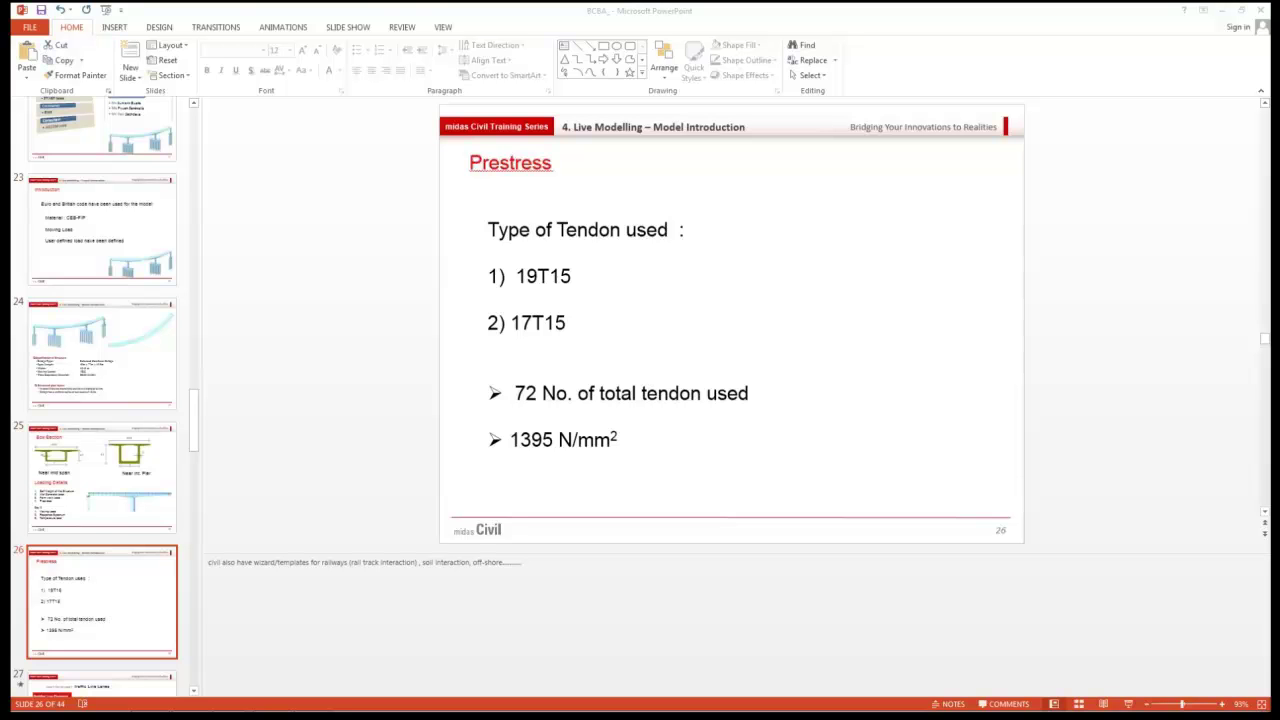
{"action": "key", "text": "alt+Tab"}
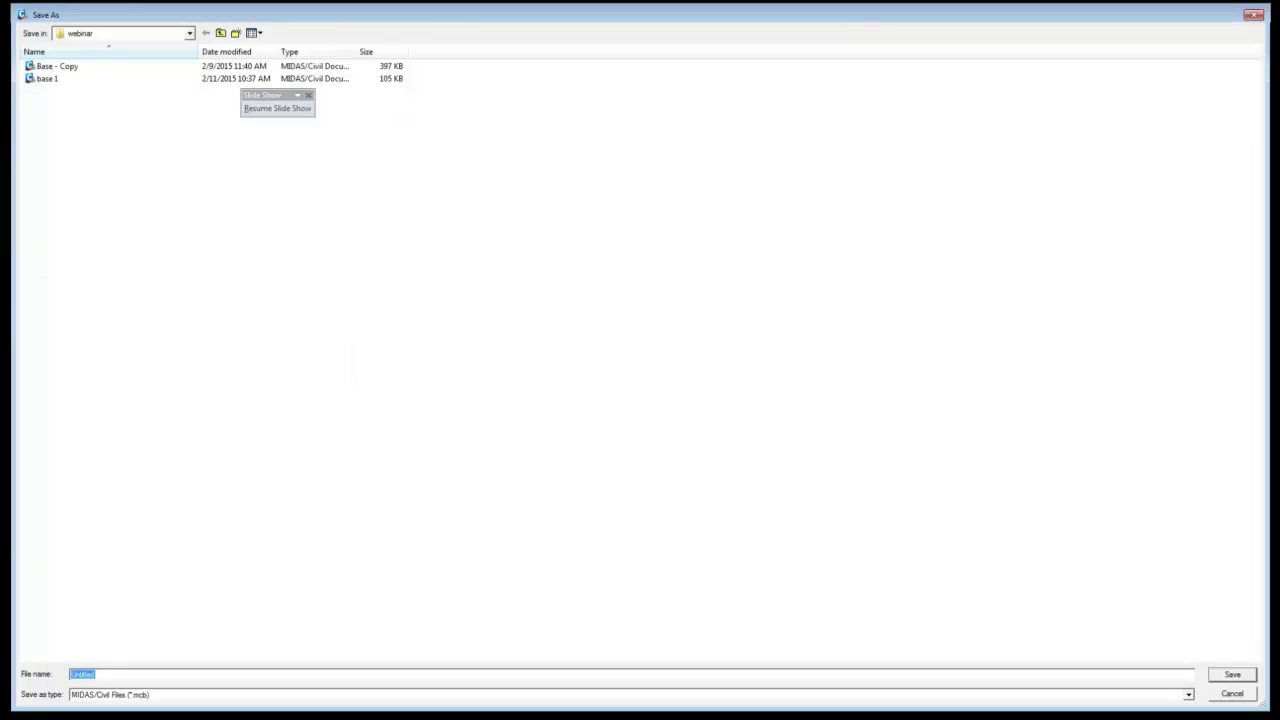
{"action": "key", "text": "Escape"}
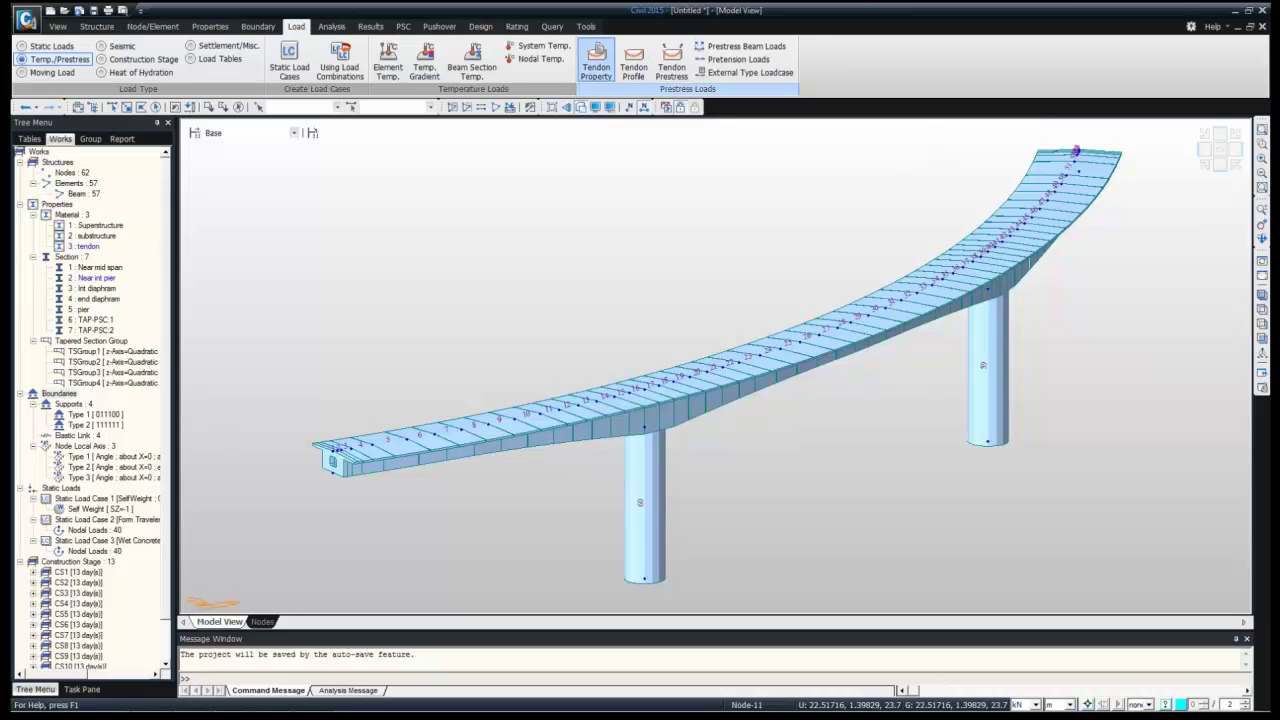
Start a new tendon property named 19t15 with material 3: tendon
{"action": "left_click", "coordinate": [596, 60]}
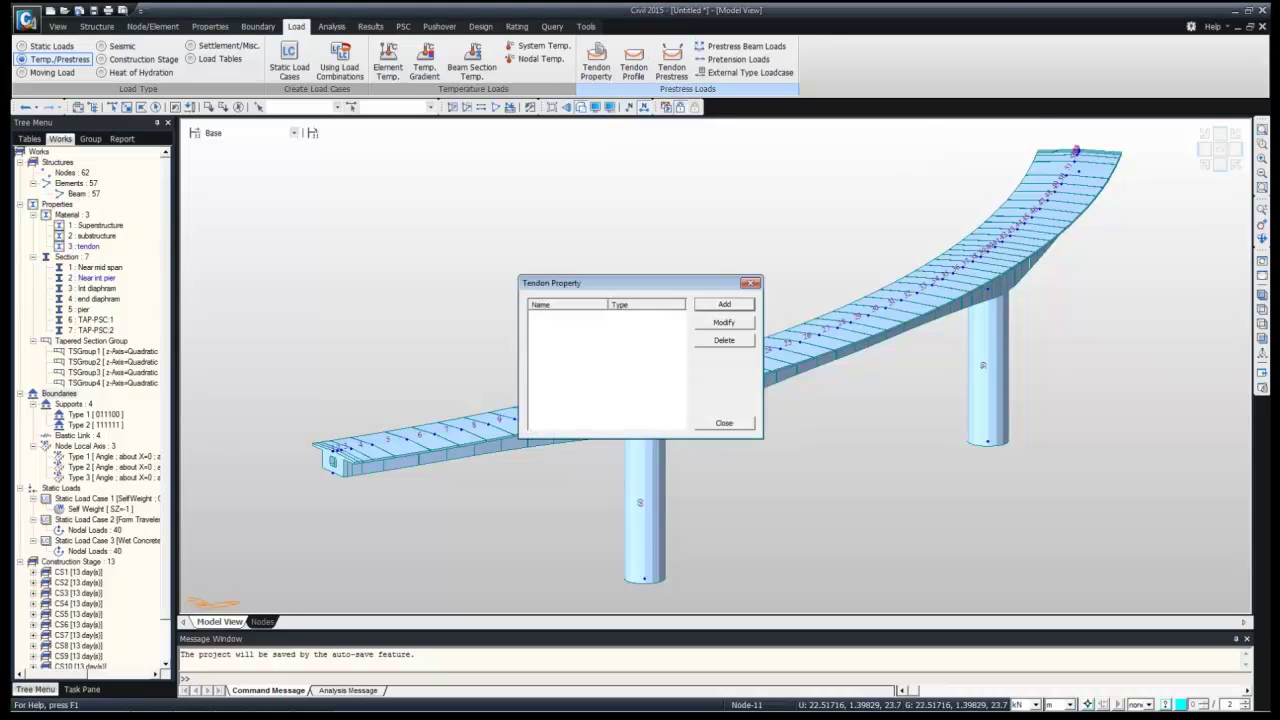
{"action": "left_click", "coordinate": [724, 304]}
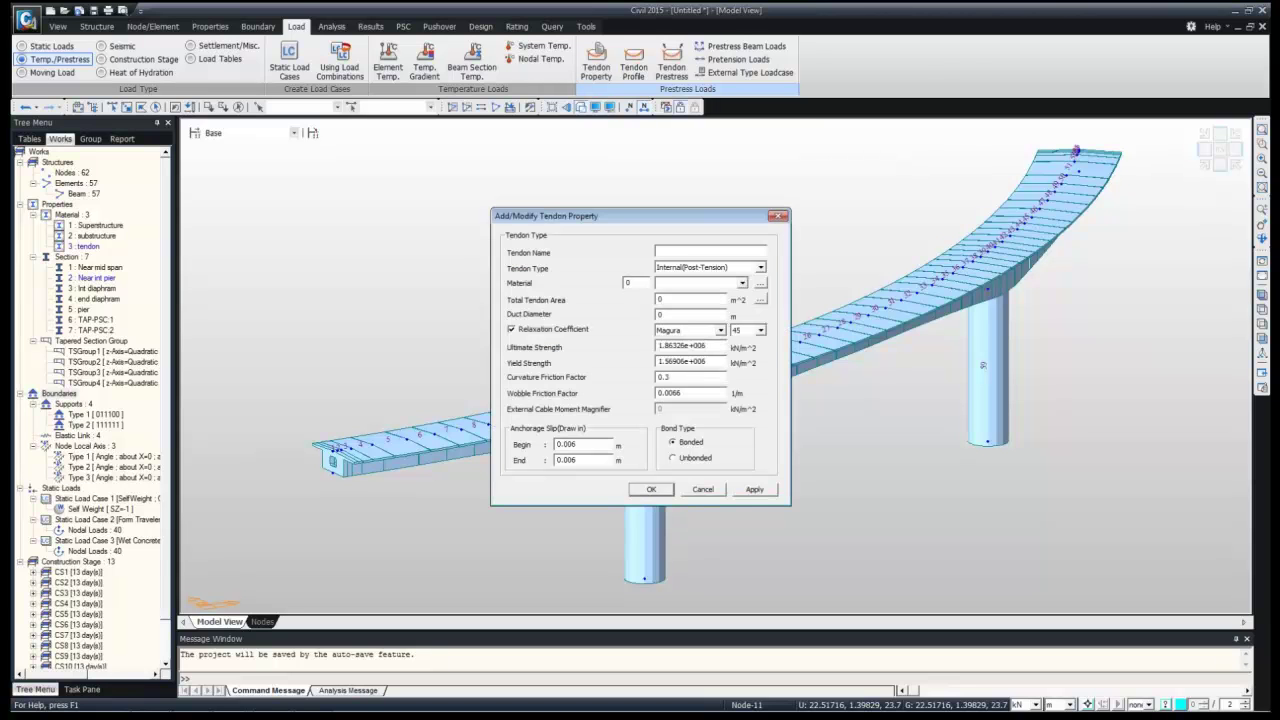
{"action": "type", "text": "1st"}
{"action": "left_click", "coordinate": [742, 283]}
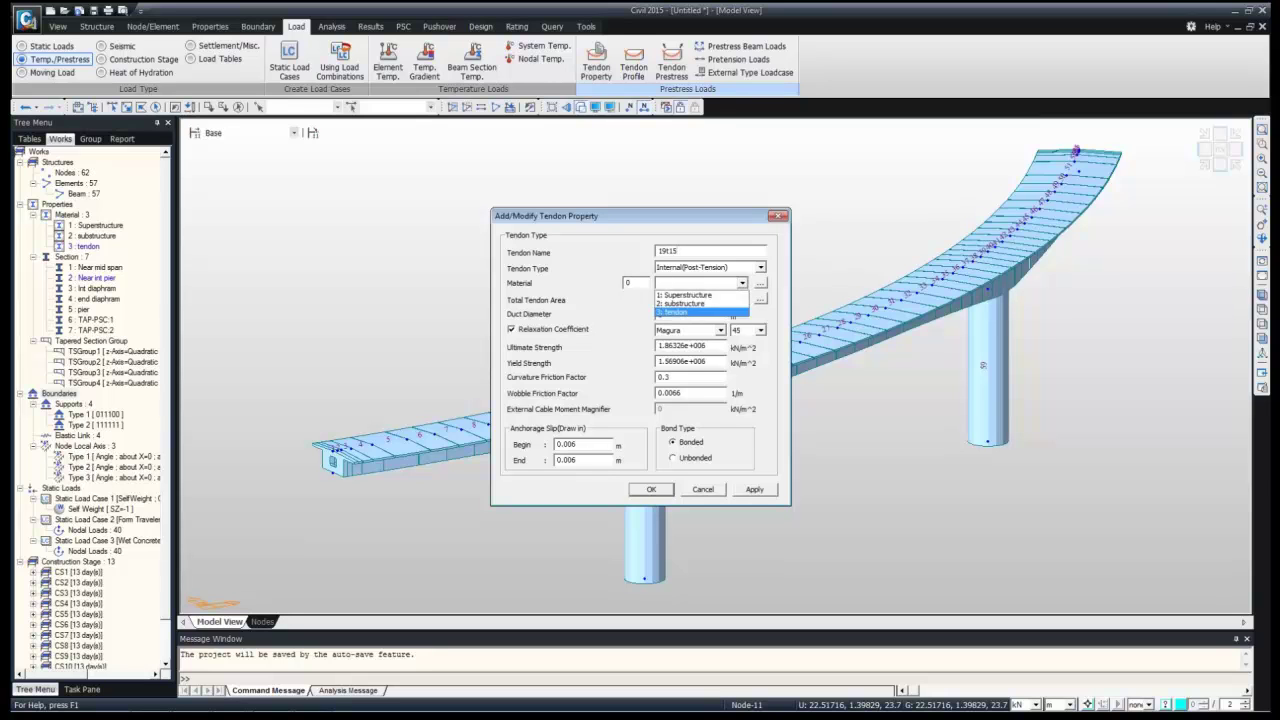
{"action": "left_click", "coordinate": [690, 313]}
{"action": "left_click", "coordinate": [760, 299]}
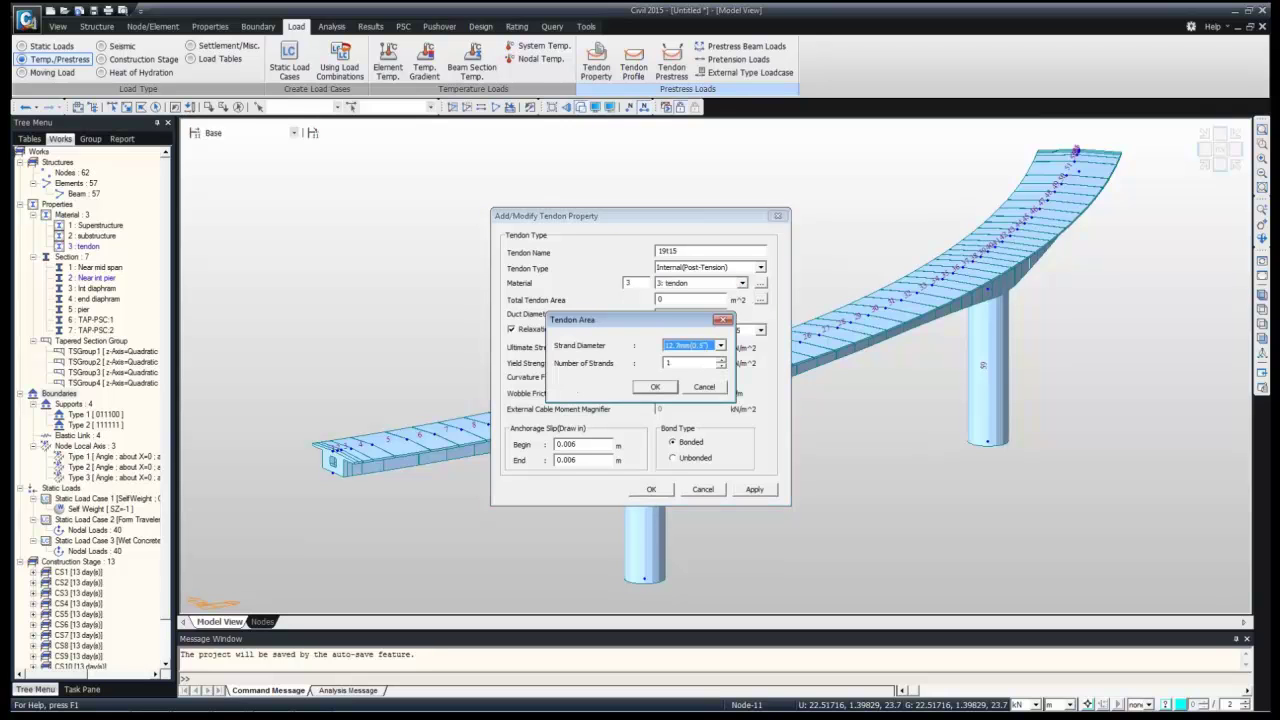
{"action": "left_click", "coordinate": [720, 346]}
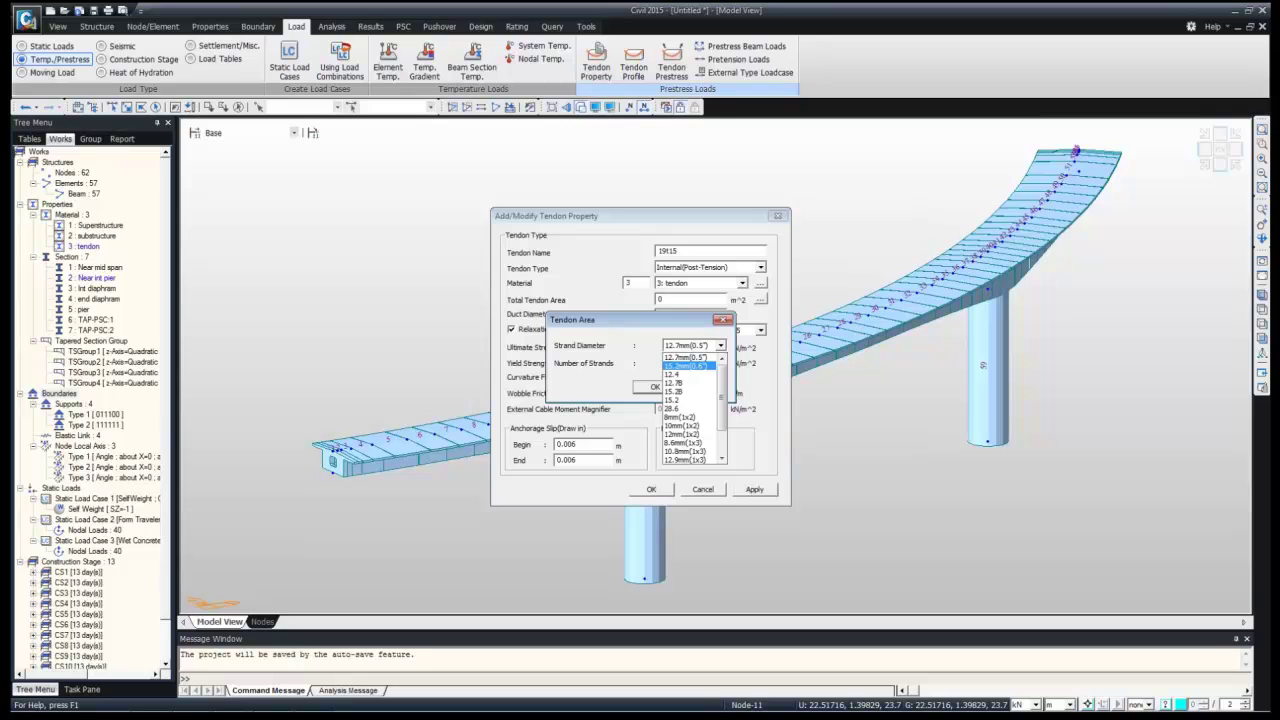
{"action": "mouse_move", "coordinate": [722, 396]}
{"action": "left_mouse_down"}
{"action": "mouse_move", "coordinate": [722, 419]}
{"action": "mouse_move", "coordinate": [722, 396]}
{"action": "left_mouse_up"}
{"action": "left_click", "coordinate": [720, 346]}
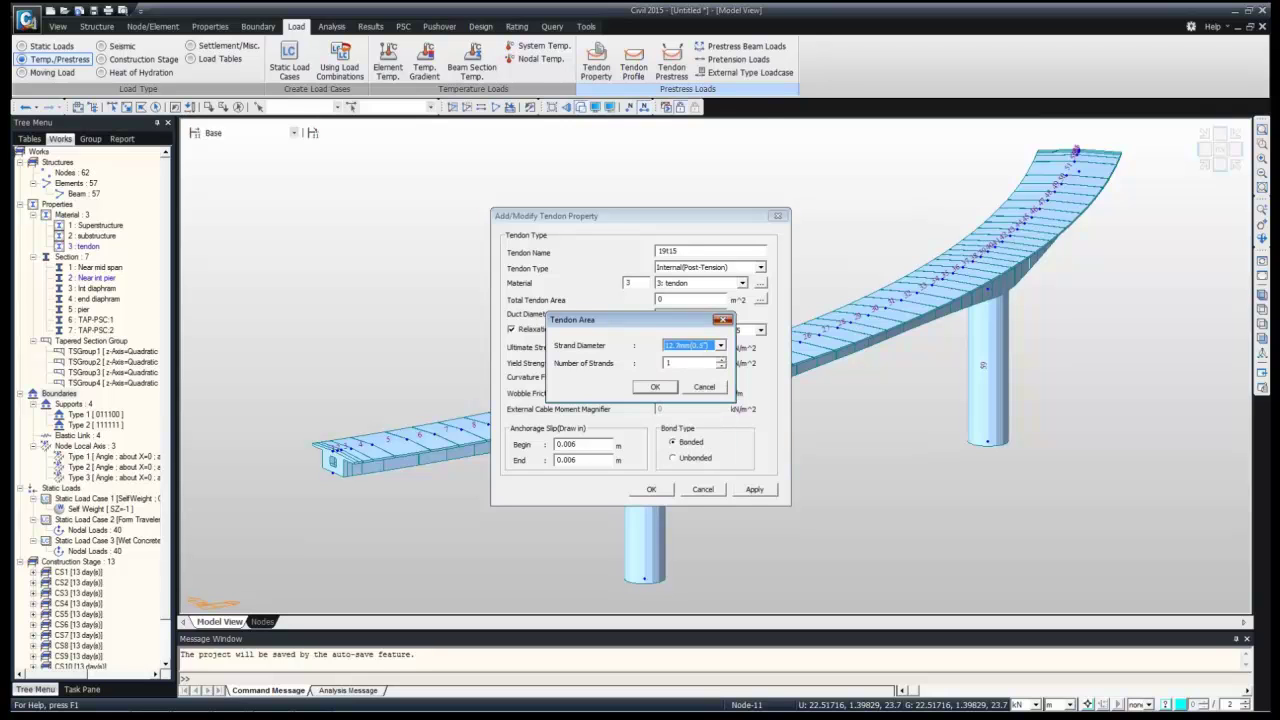
{"action": "left_click", "coordinate": [723, 320]}
{"action": "double_click", "coordinate": [661, 299]}
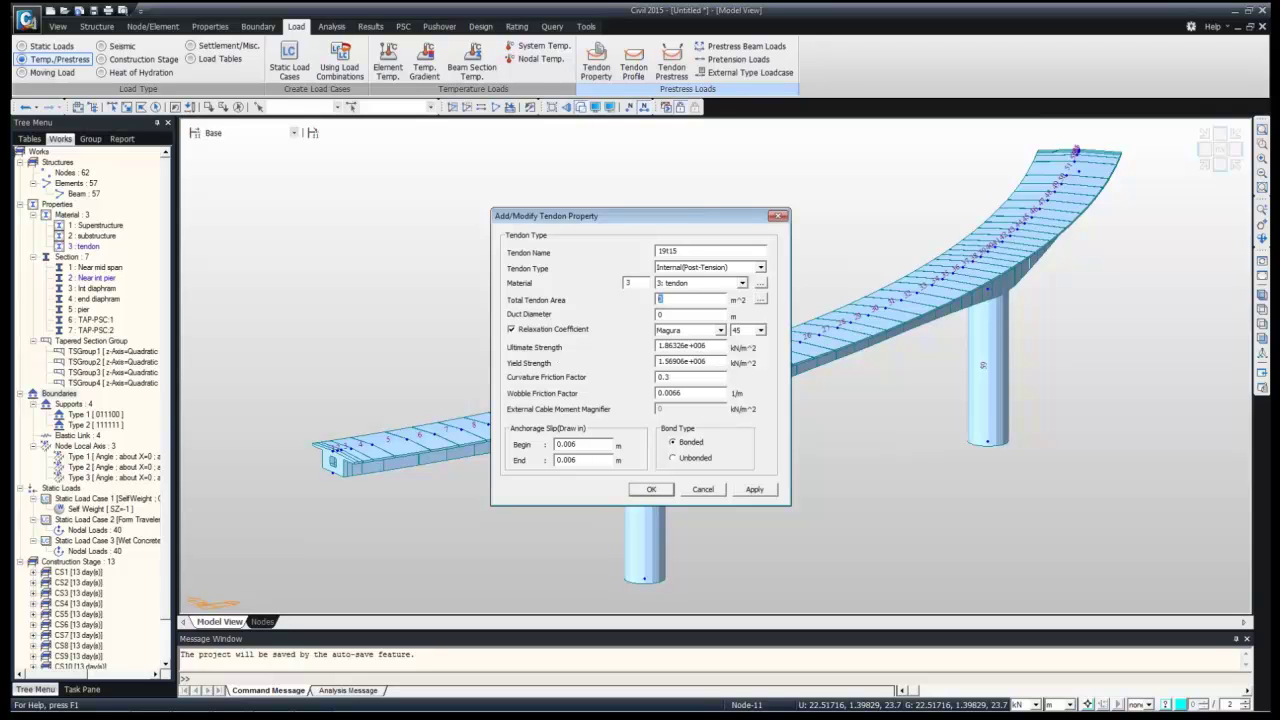
Define the total tendon area of 19t15 from 19 strands of 15.2mm(0.6") diameter
{"action": "left_click", "coordinate": [761, 300]}
{"action": "left_click", "coordinate": [720, 346]}
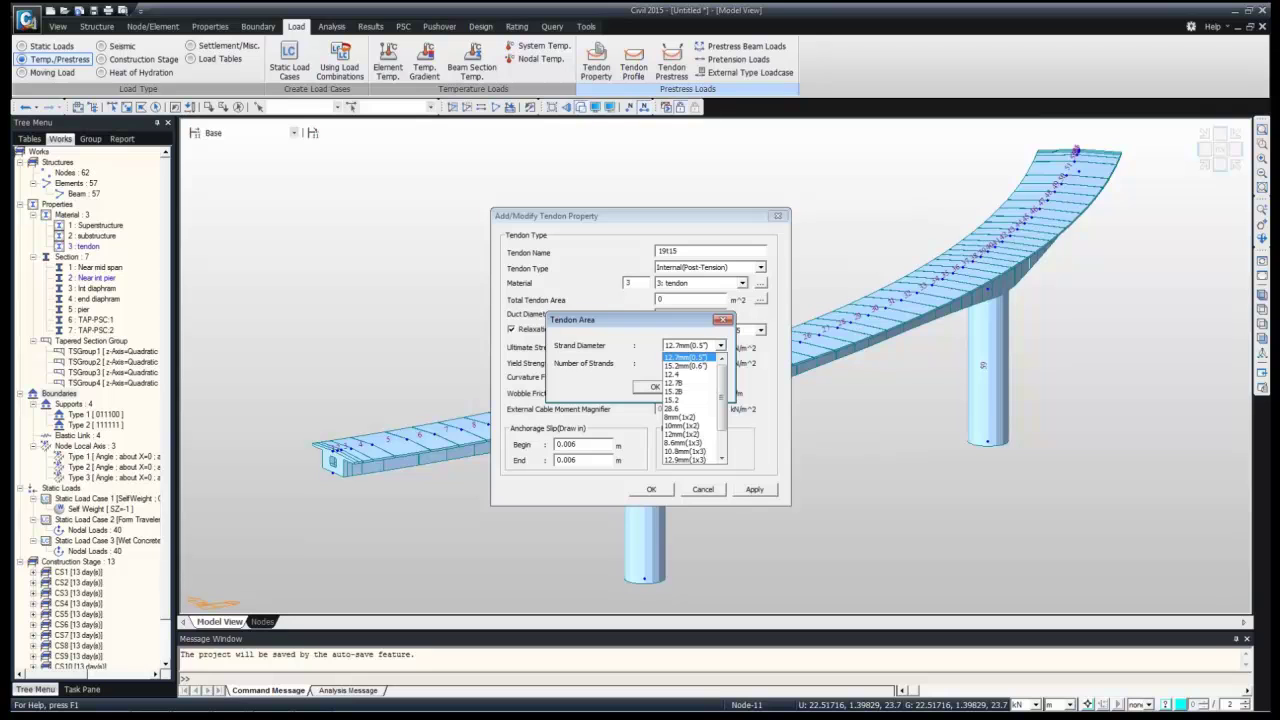
{"action": "scroll", "coordinate": [690, 410], "scroll_direction": "down", "scroll_amount": 2}
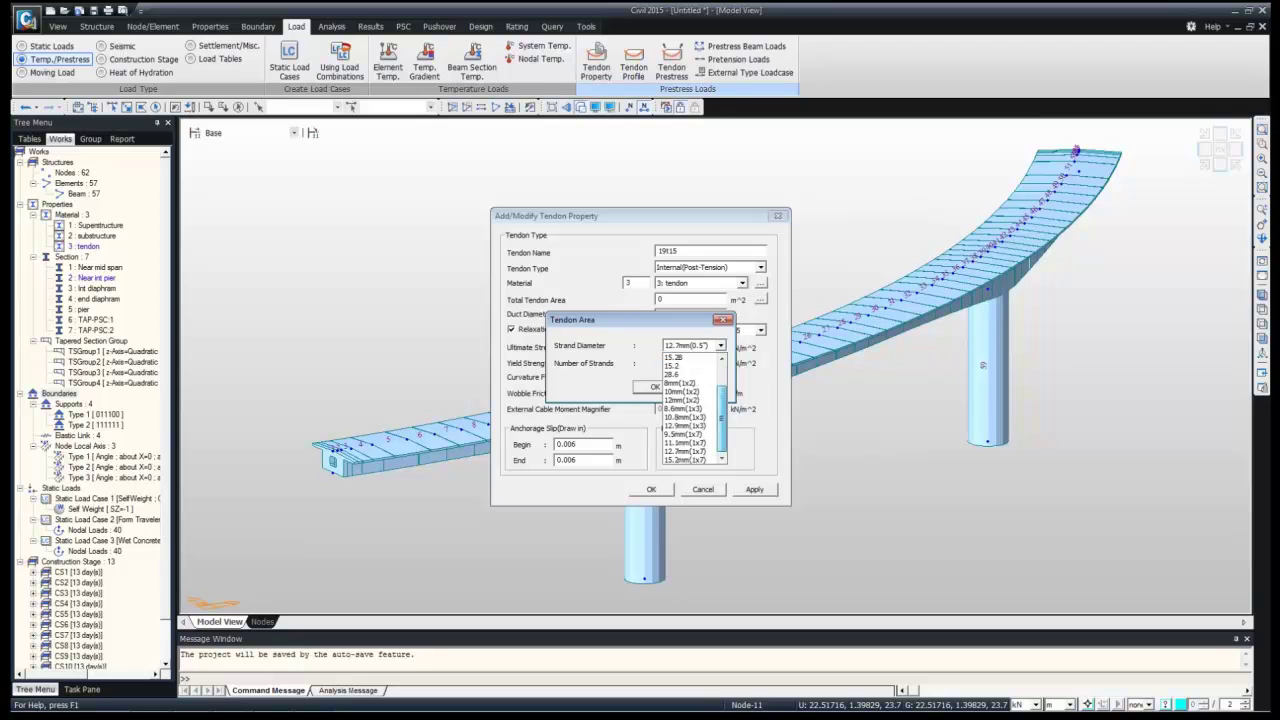
{"action": "left_click_drag", "start_coordinate": [722, 418], "coordinate": [722, 397]}
{"action": "left_click", "coordinate": [688, 357]}
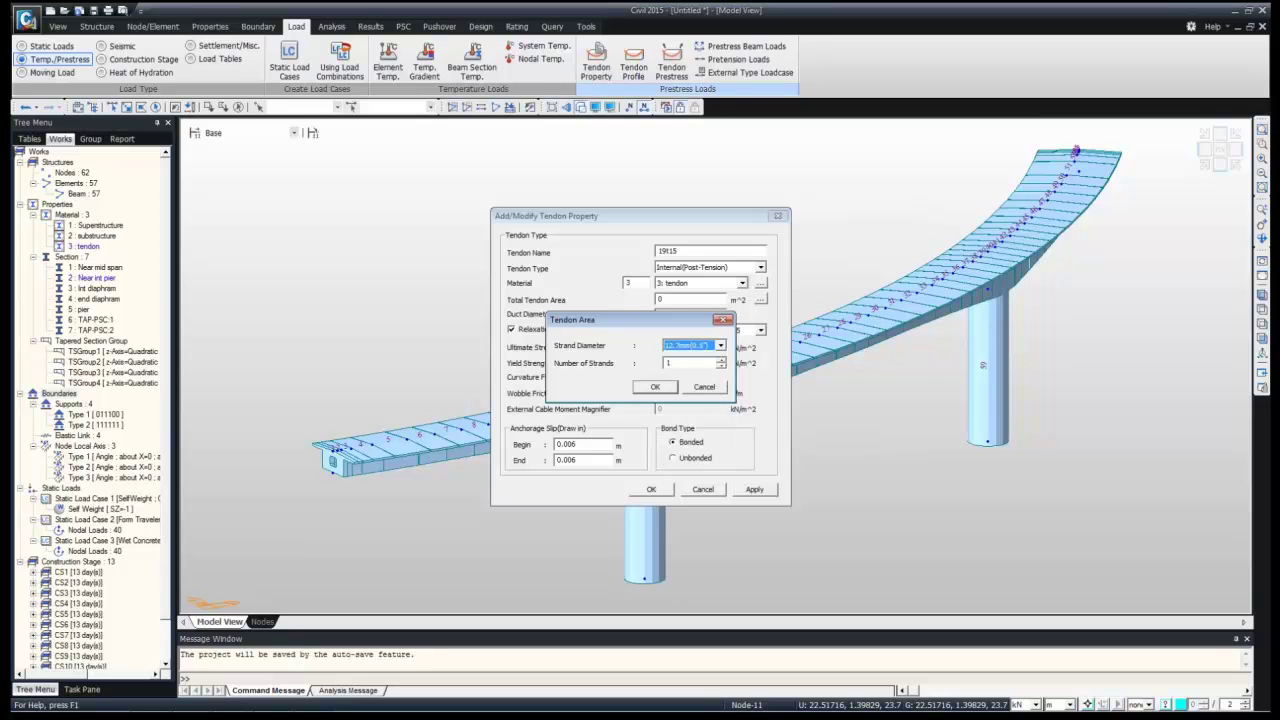
{"action": "left_click", "coordinate": [720, 346]}
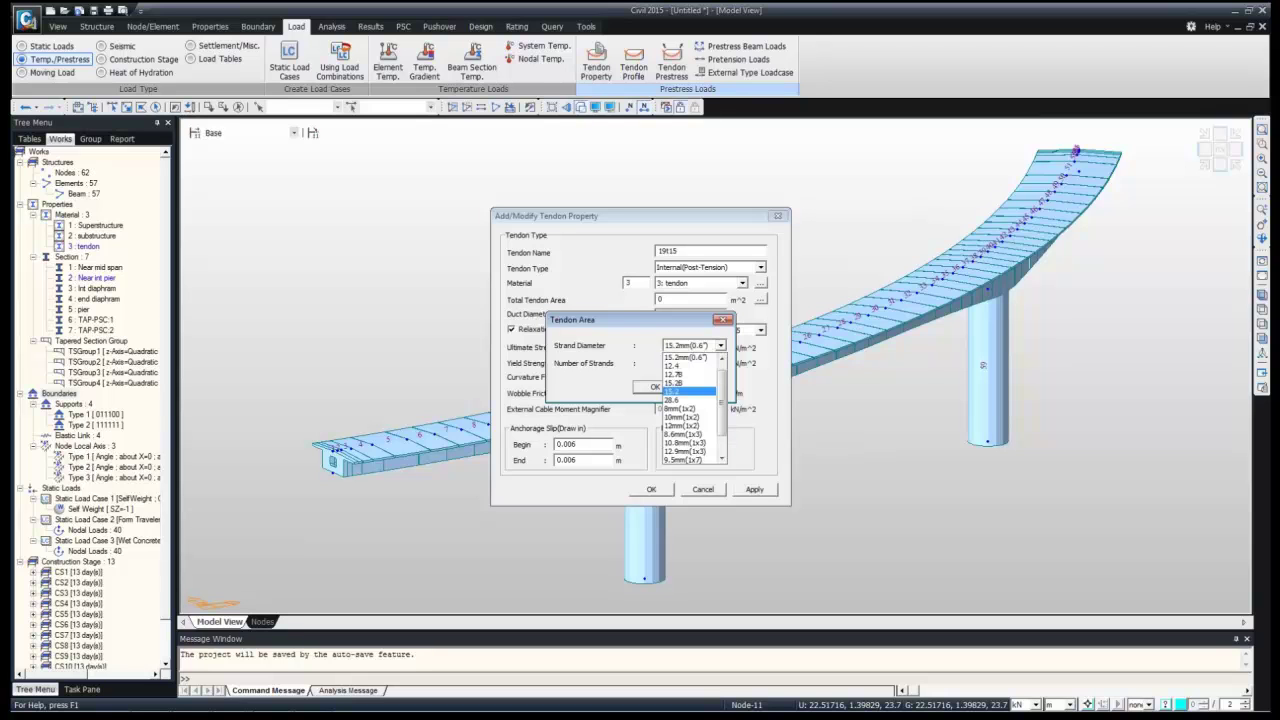
{"action": "left_click", "coordinate": [688, 357]}
{"action": "key", "text": "Tab"}
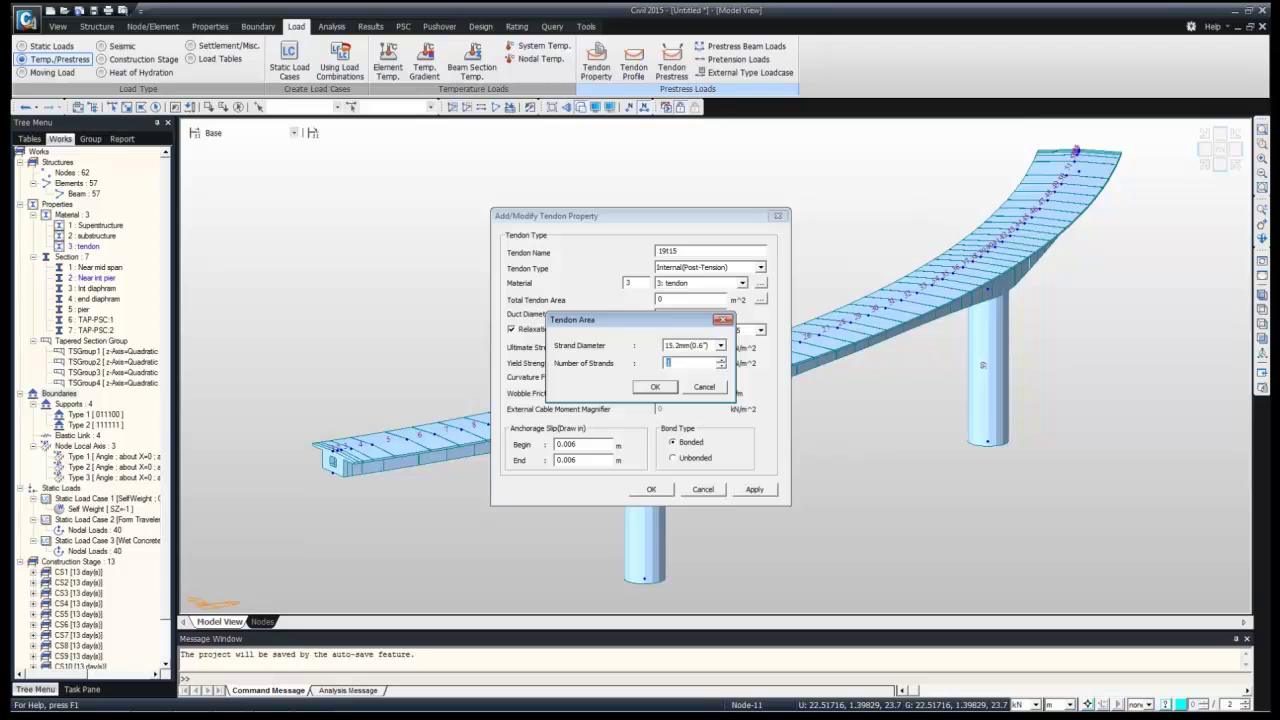
{"action": "type", "text": "19"}
{"action": "left_click", "coordinate": [655, 386]}
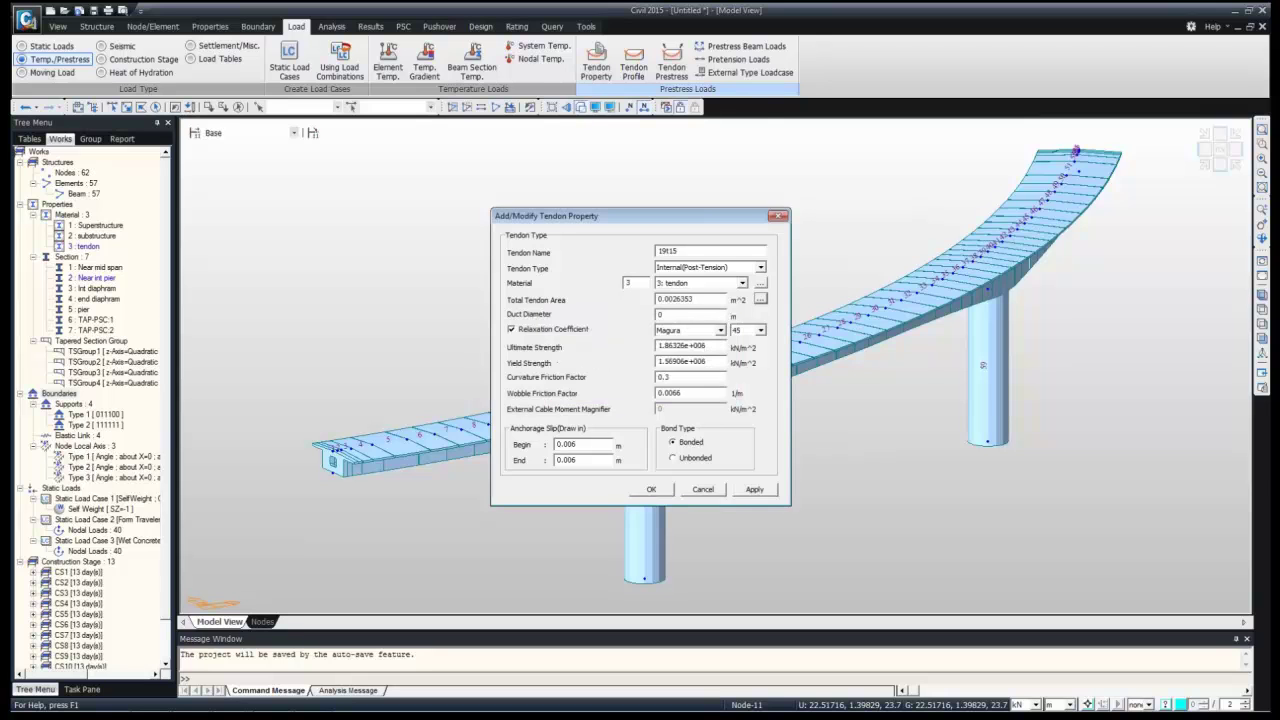
Set the 19t15 duct diameter to 0.1 m and its relaxation coefficient to IRC:112-2011 Normal, and save the tendon property
{"action": "key", "text": "Tab"}
{"action": "type", "text": "."}
{"action": "left_click", "coordinate": [720, 331]}
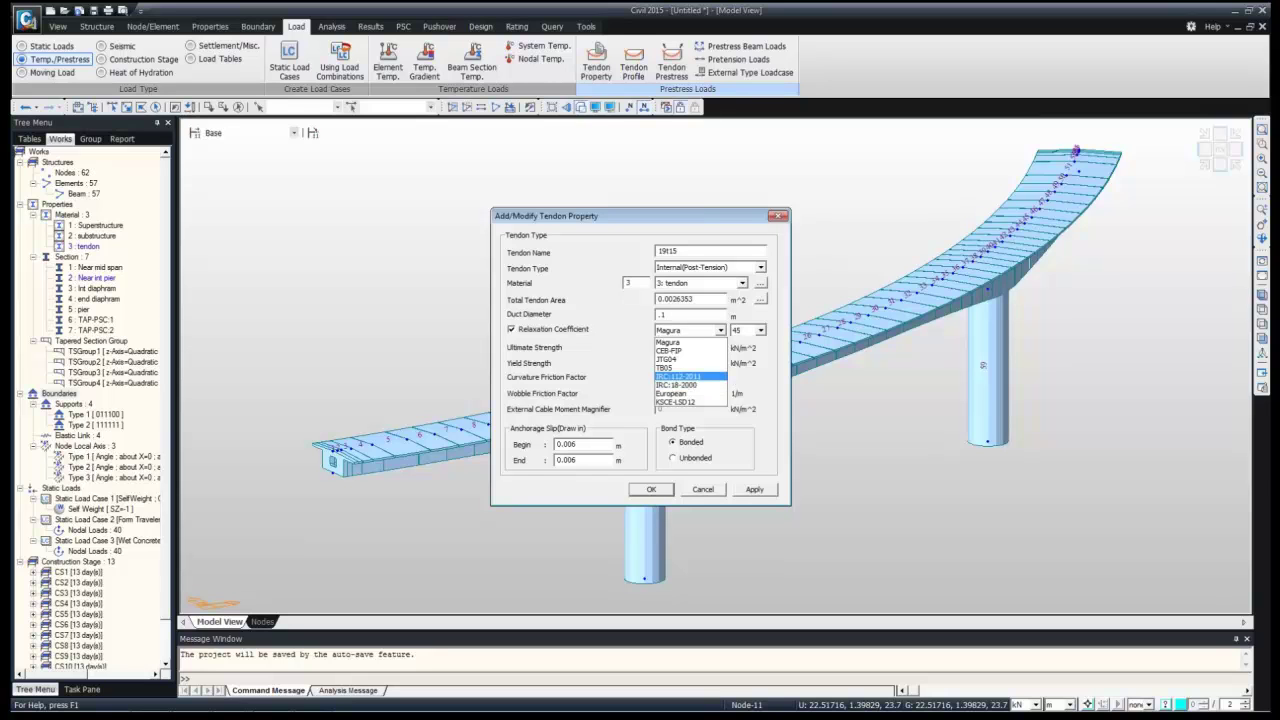
{"action": "left_click", "coordinate": [690, 376]}
{"action": "left_click", "coordinate": [770, 330]}
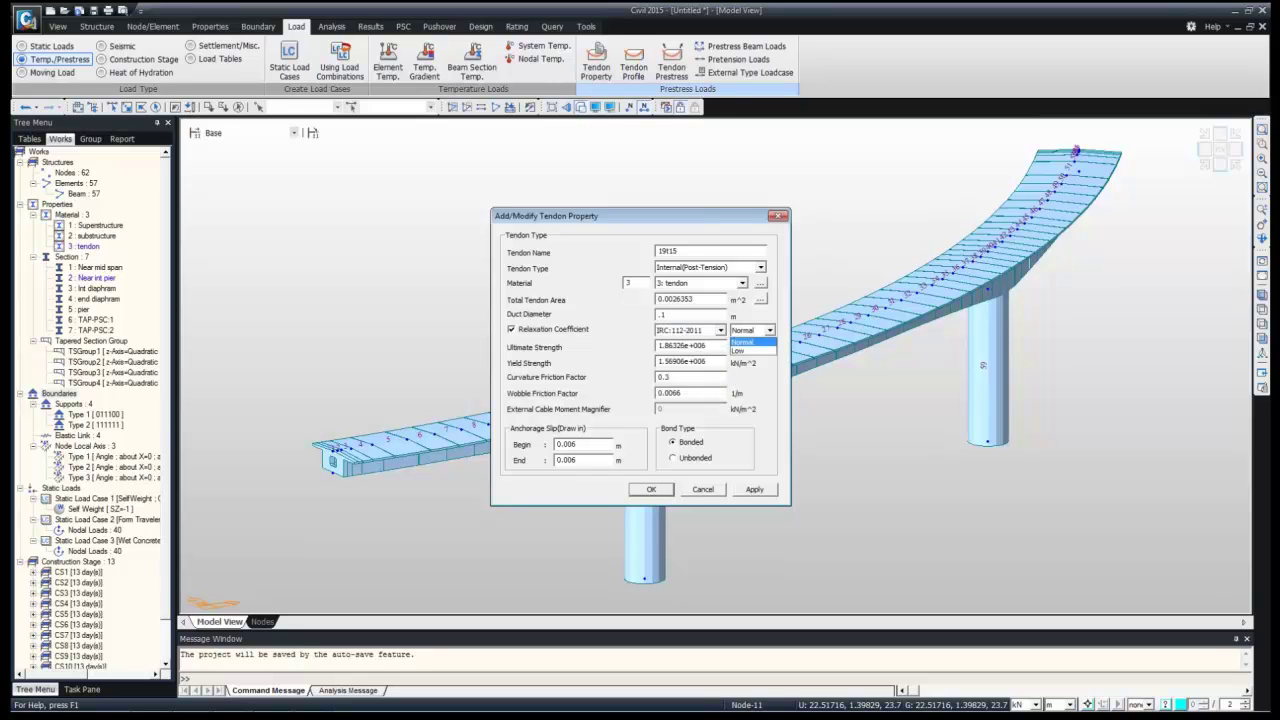
{"action": "left_click", "coordinate": [743, 342]}
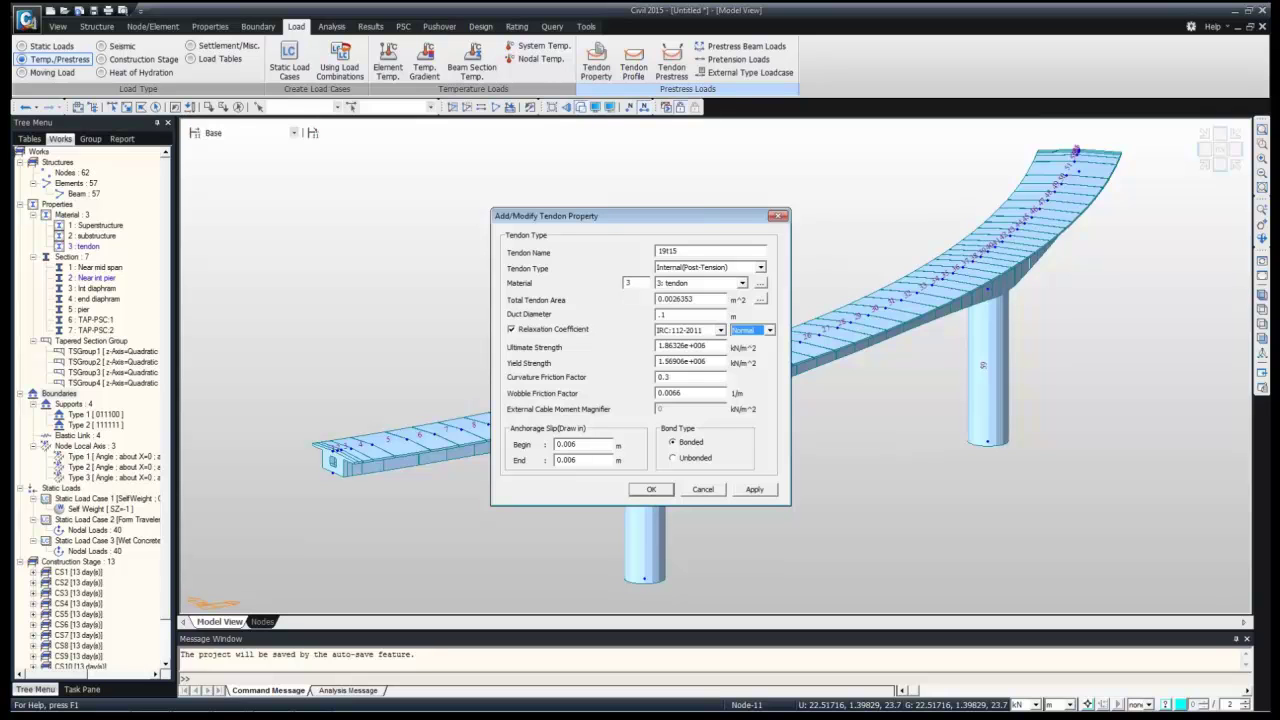
{"action": "left_click", "coordinate": [651, 489]}
Start a new tendon property named 17t15 of type Internal(Post-Tension) with material 3: tendon
{"action": "left_click", "coordinate": [724, 304]}
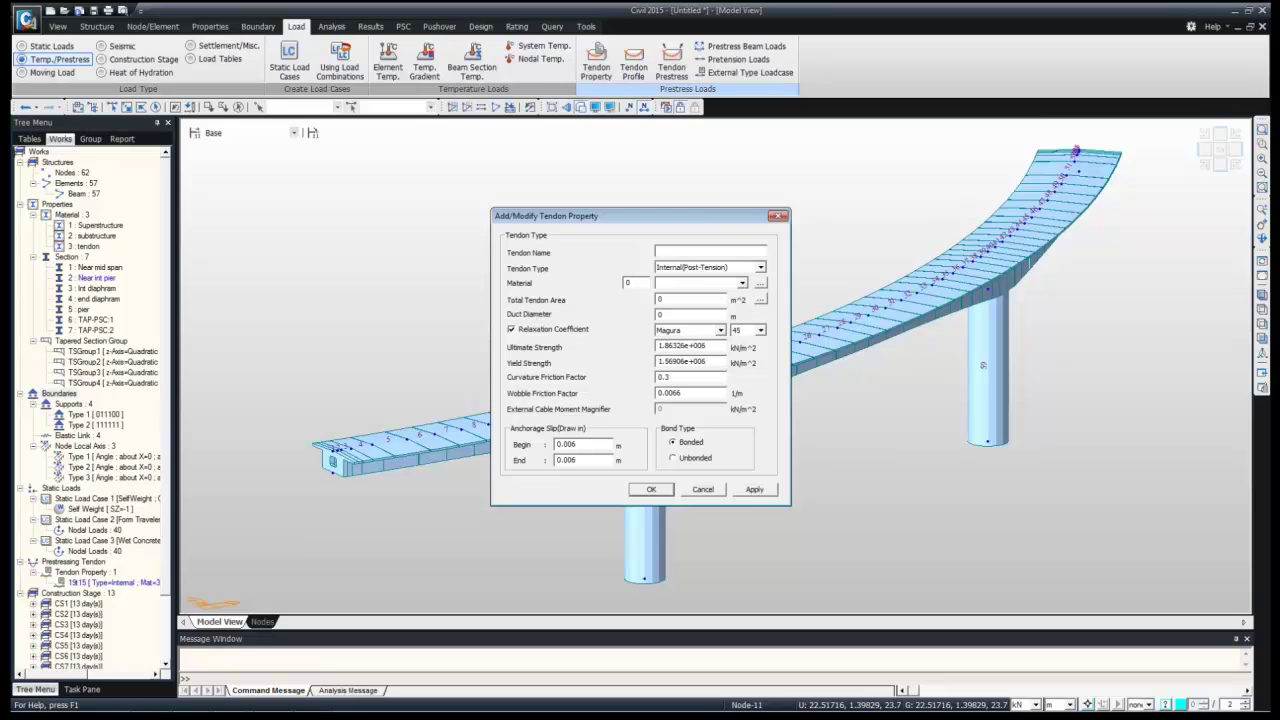
{"action": "type", "text": "17t15"}
{"action": "left_click", "coordinate": [760, 268]}
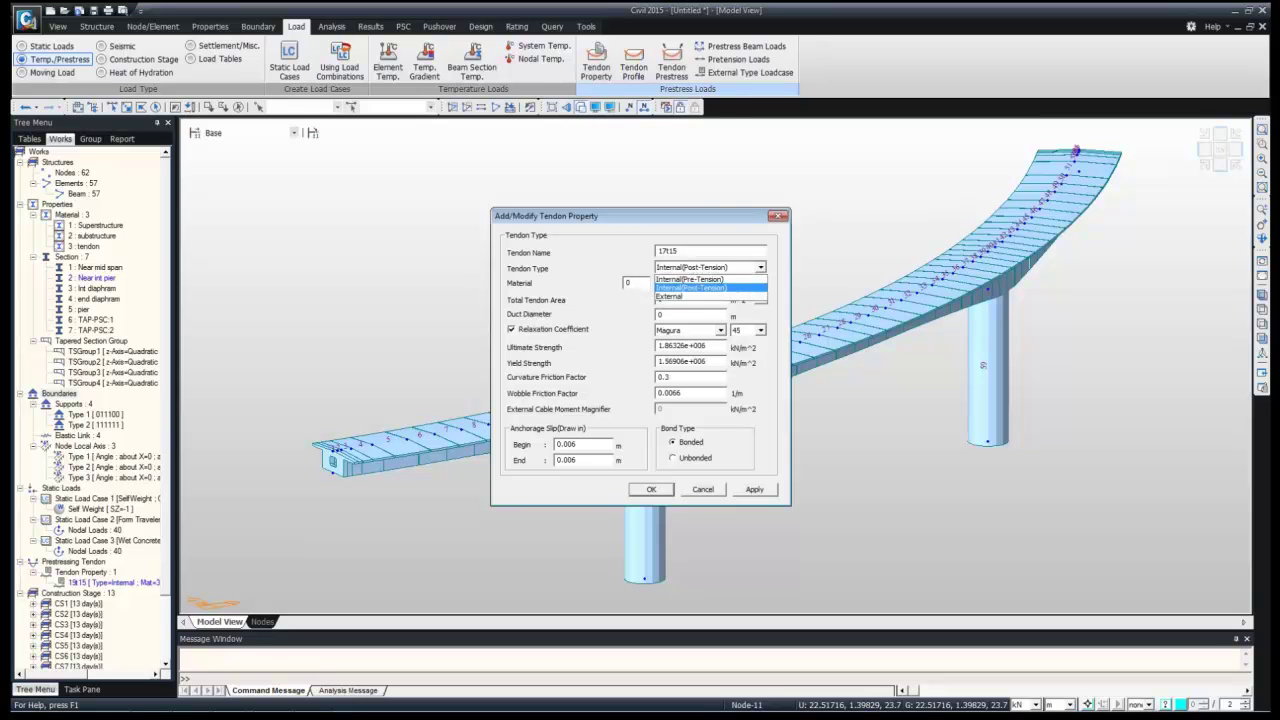
{"action": "left_click", "coordinate": [690, 287]}
{"action": "left_click", "coordinate": [742, 283]}
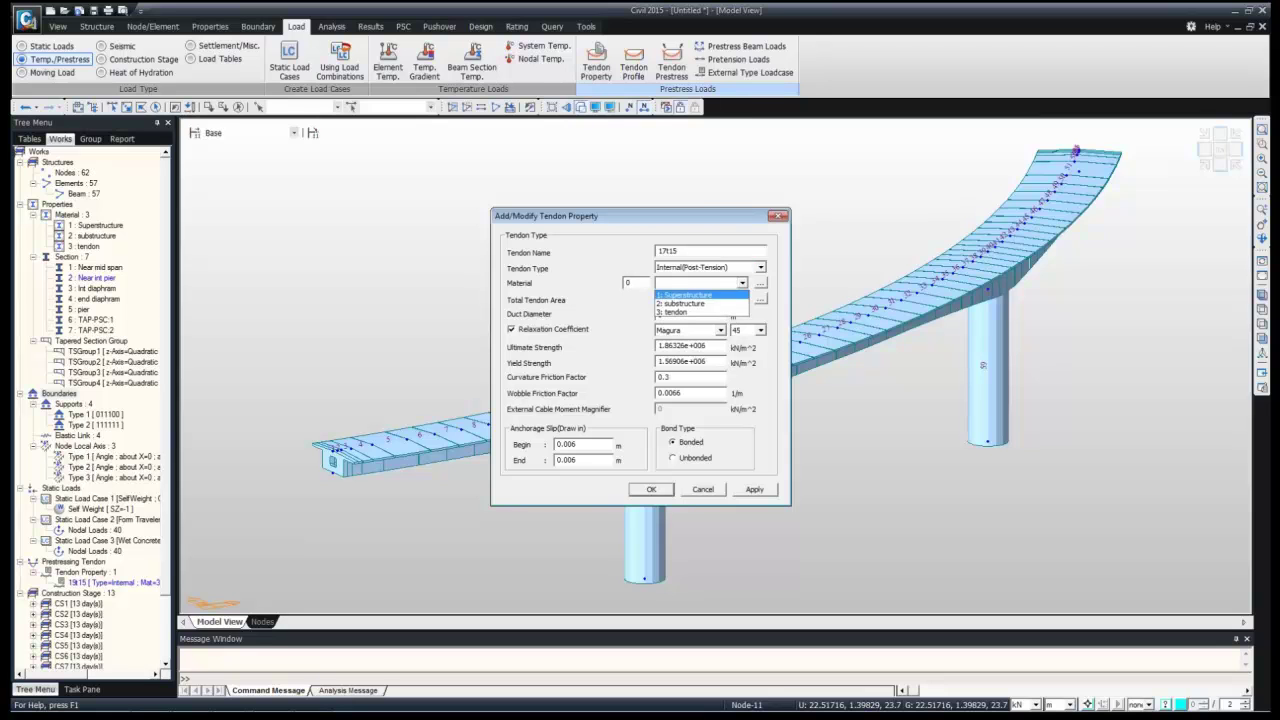
{"action": "left_click", "coordinate": [676, 312]}
Define the total tendon area of 17t15 from 17 strands of 15.2mm(0.6") diameter
{"action": "left_click", "coordinate": [761, 300]}
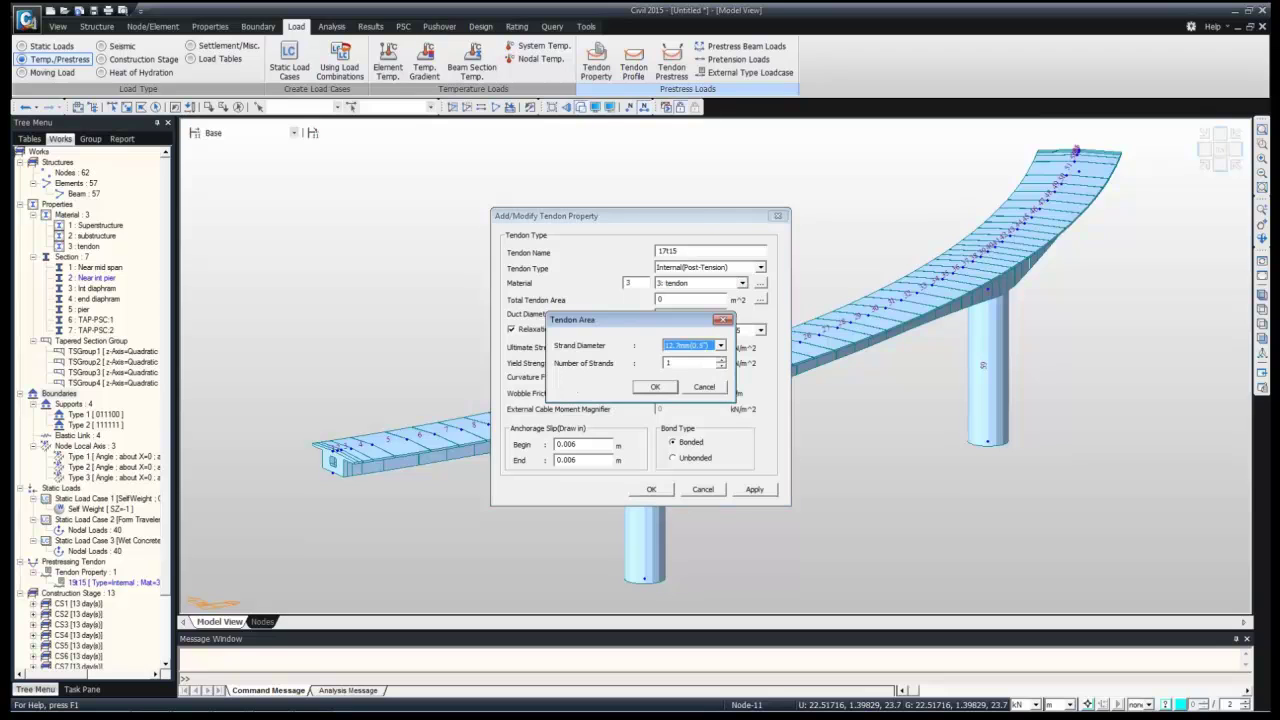
{"action": "left_click", "coordinate": [720, 345]}
{"action": "left_click", "coordinate": [690, 400]}
{"action": "key", "text": "Tab"}
{"action": "type", "text": "17"}
{"action": "key", "text": "Return"}
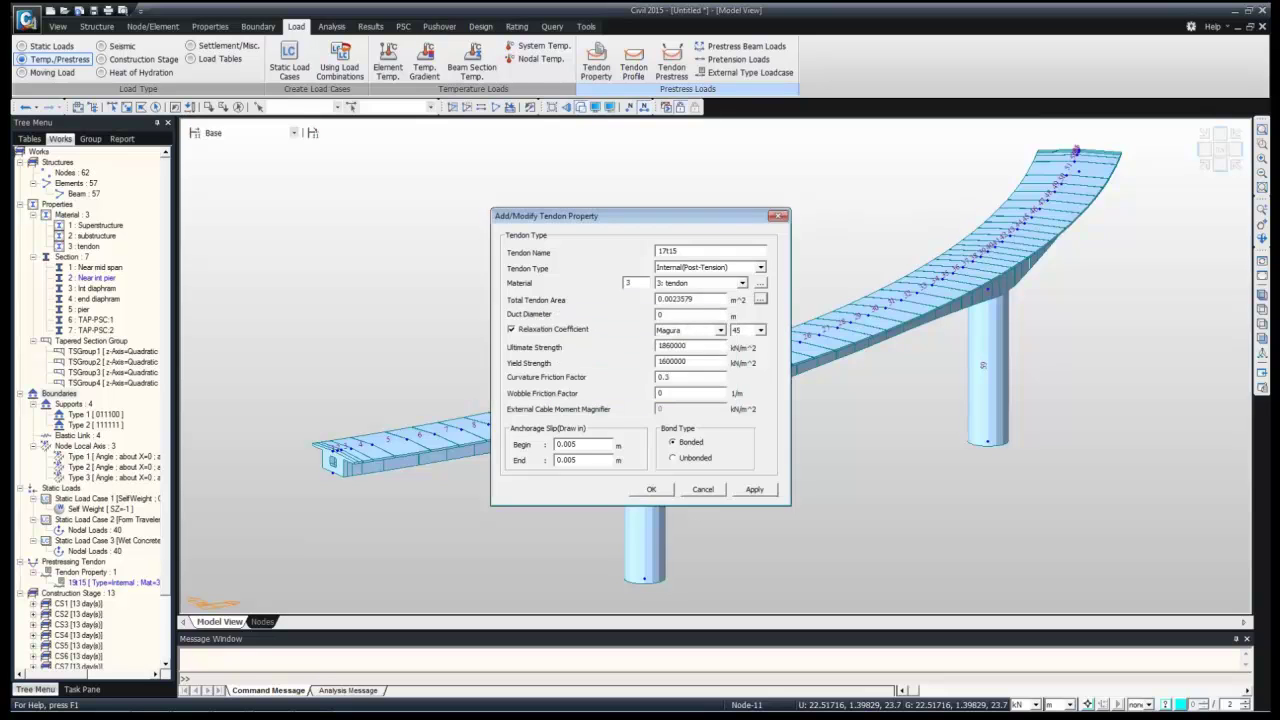
Set the 17t15 duct diameter to 0.1 m and its relaxation coefficient to IRC:112-2011 Normal, then save it and close the tendon property list
{"action": "left_click_drag", "start_coordinate": [640, 216], "coordinate": [709, 188]}
{"action": "key", "text": "Tab"}
{"action": "type", "text": ".1"}
{"action": "left_click", "coordinate": [789, 302]}
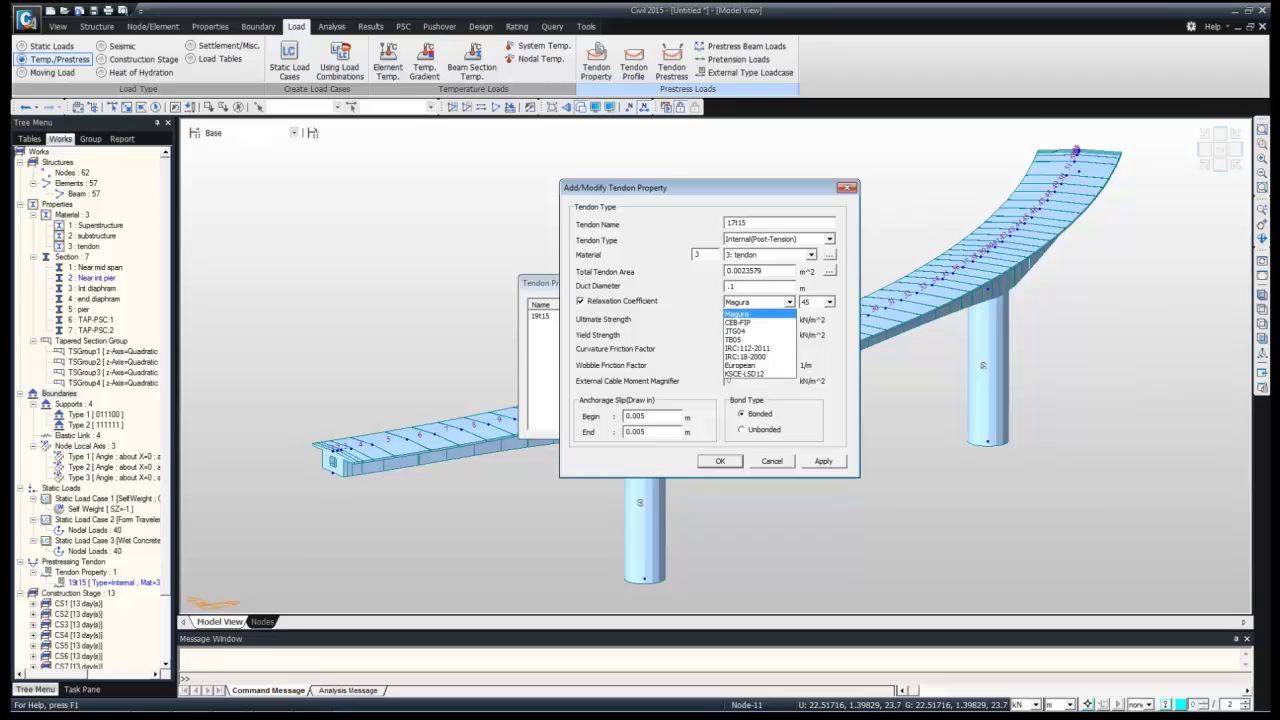
{"action": "left_click", "coordinate": [747, 348]}
{"action": "left_click", "coordinate": [839, 302]}
{"action": "left_click", "coordinate": [818, 313]}
{"action": "left_click_drag", "start_coordinate": [762, 318], "coordinate": [734, 318]}
{"action": "key", "text": "Tab"}
{"action": "key", "text": "Tab"}
{"action": "key", "text": "Tab"}
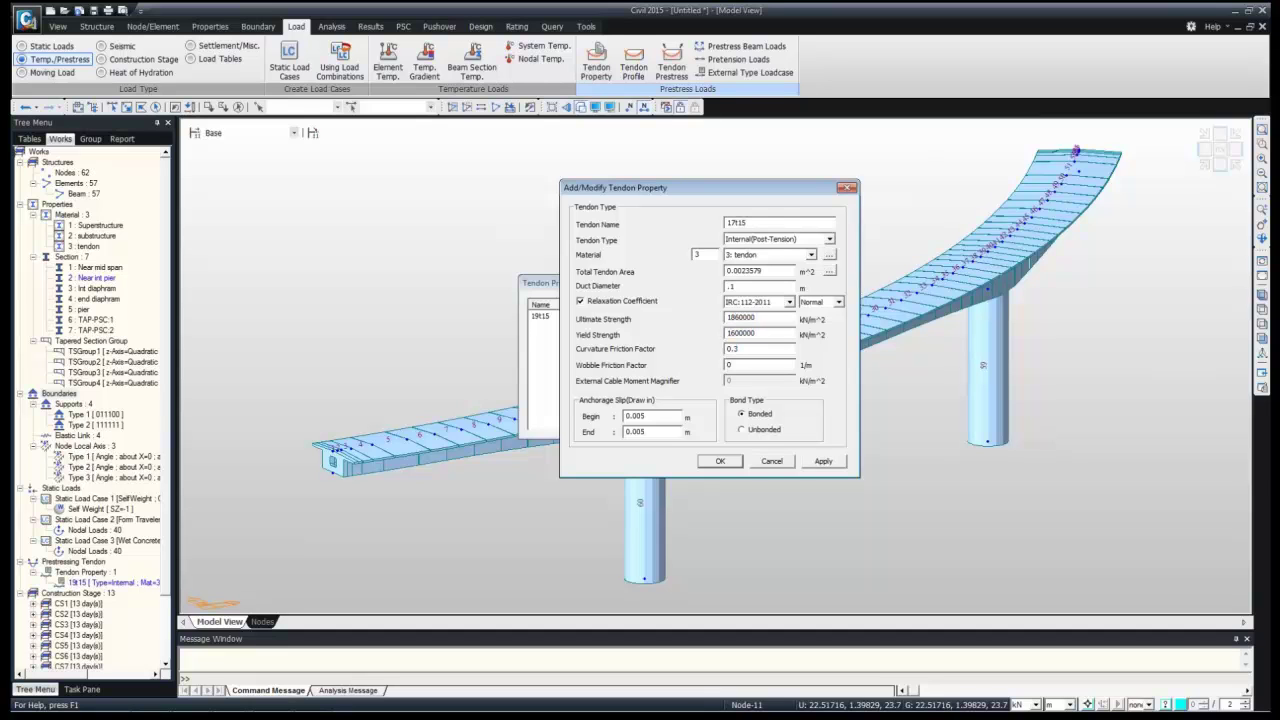
{"action": "key", "text": "Return"}
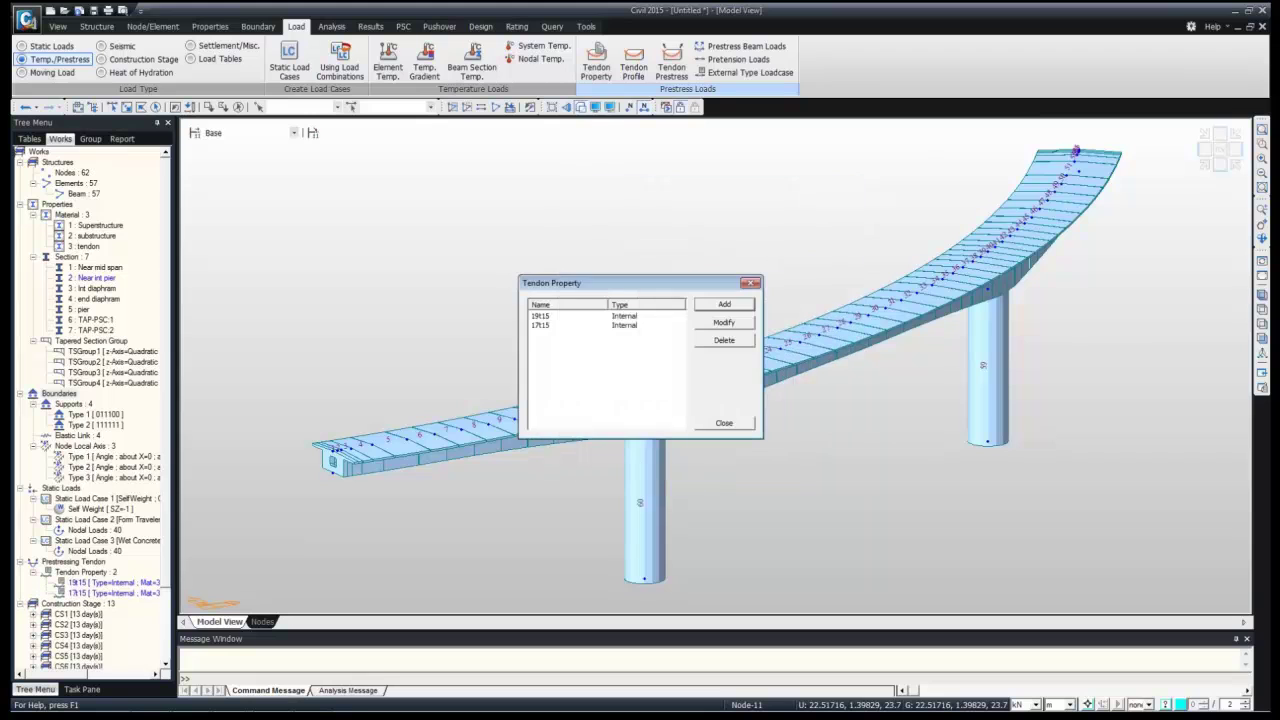
{"action": "left_click", "coordinate": [724, 423]}
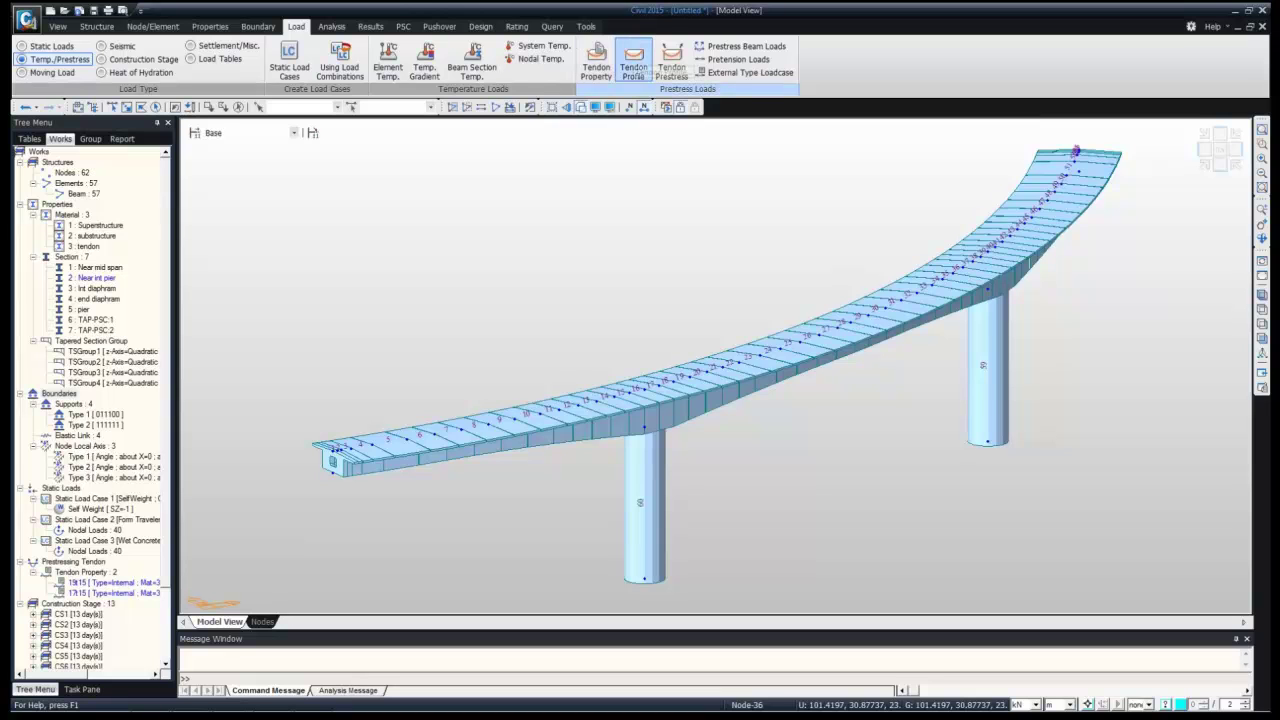
Start a new tendon profile named t1 that uses the tendon property 19t15
{"action": "left_click", "coordinate": [633, 62]}
{"action": "left_click", "coordinate": [404, 37]}
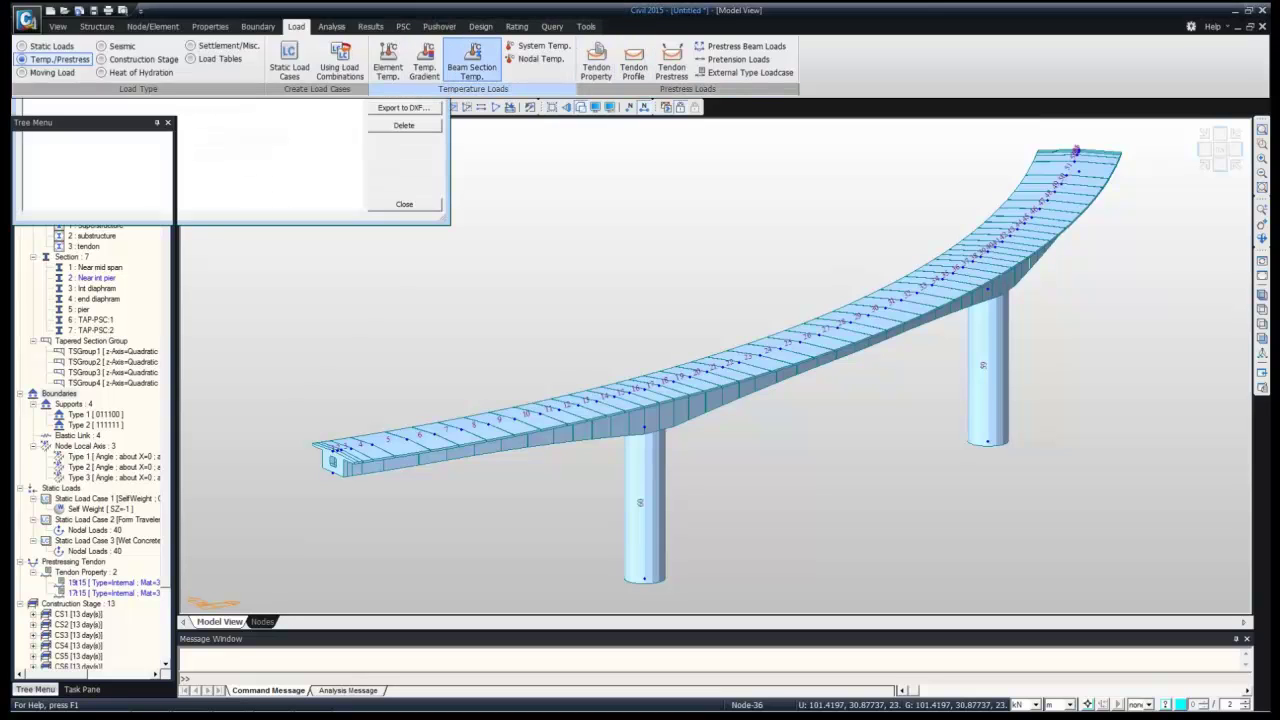
{"action": "left_click_drag", "start_coordinate": [60, 11], "coordinate": [232, 57]}
{"action": "type", "text": "T1"}
{"action": "left_click", "coordinate": [365, 91]}
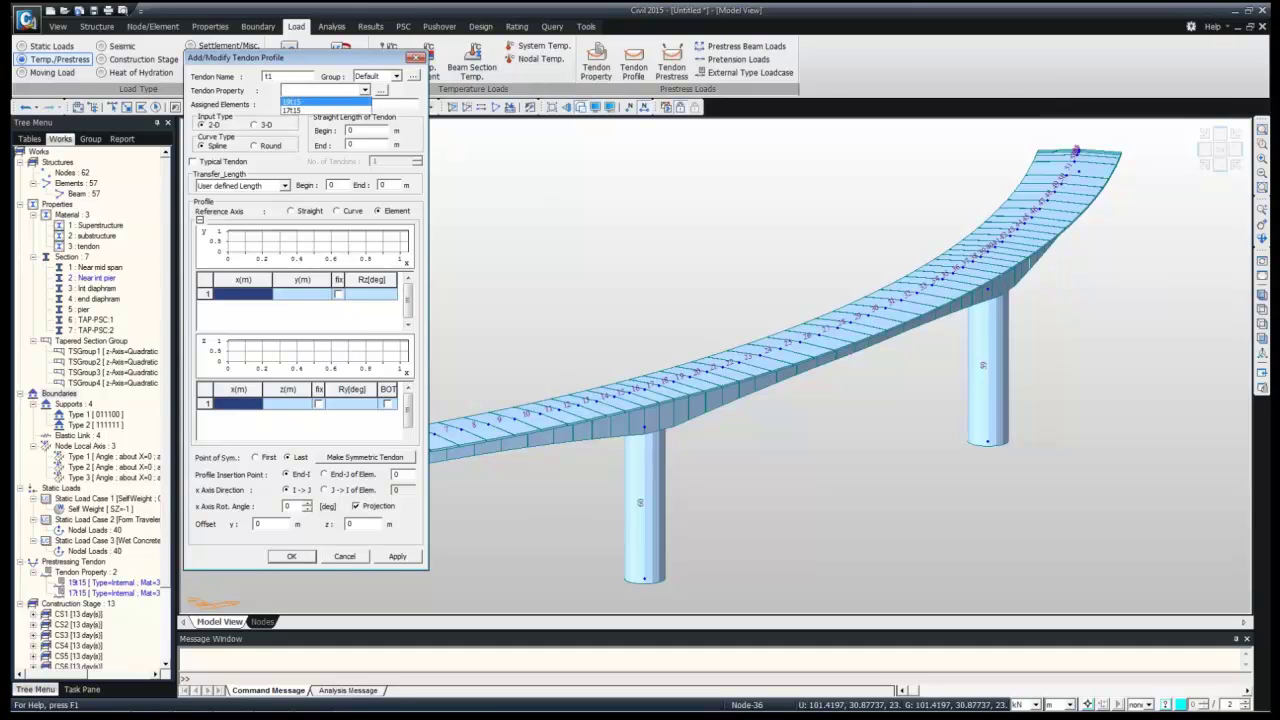
{"action": "left_click", "coordinate": [310, 102]}
Assign elements 1to19 to the t1 tendon profile and set its input type to 3-D
{"action": "left_click", "coordinate": [348, 104]}
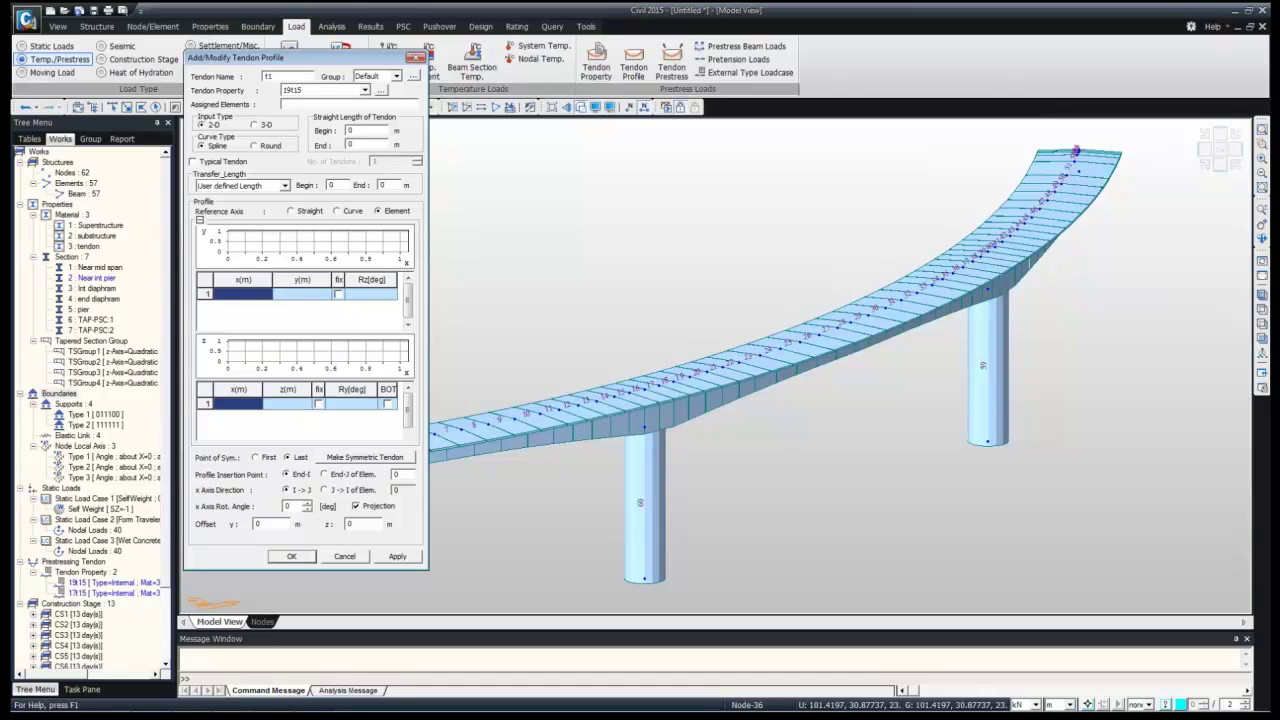
{"action": "left_click_drag", "start_coordinate": [300, 57], "coordinate": [282, 25]}
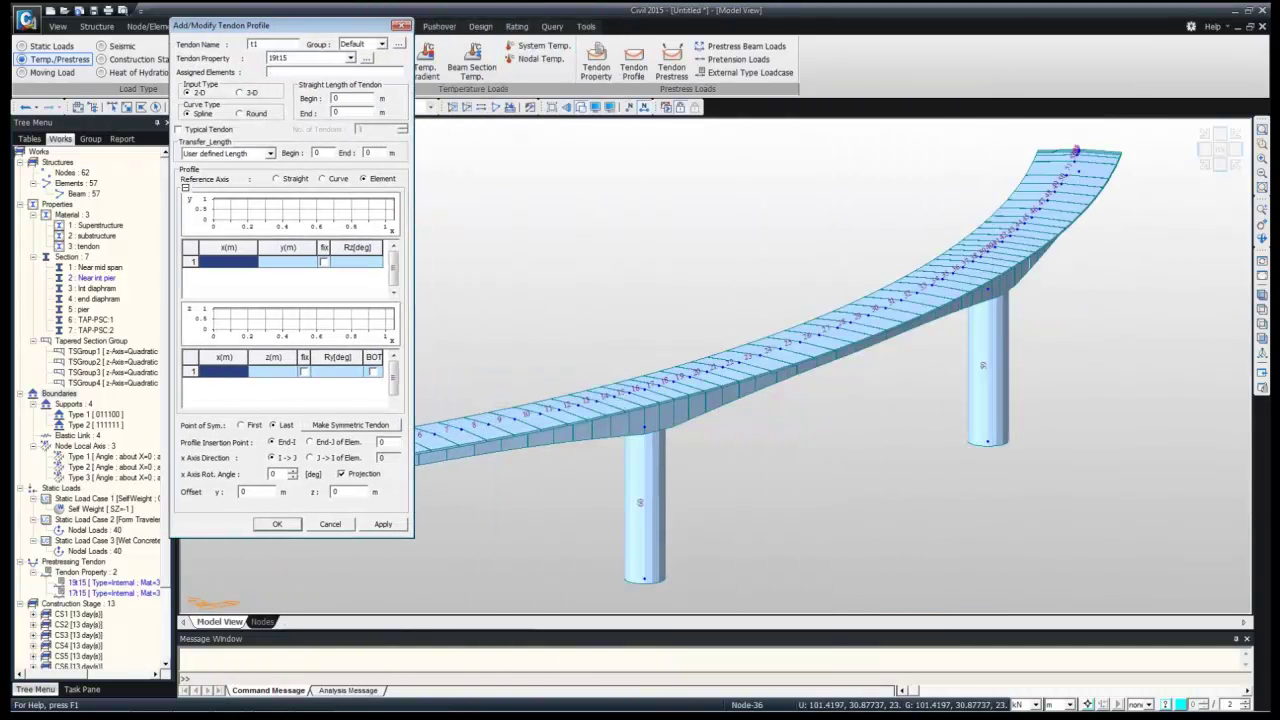
{"action": "type", "text": "1to19"}
{"action": "left_click", "coordinate": [239, 93]}
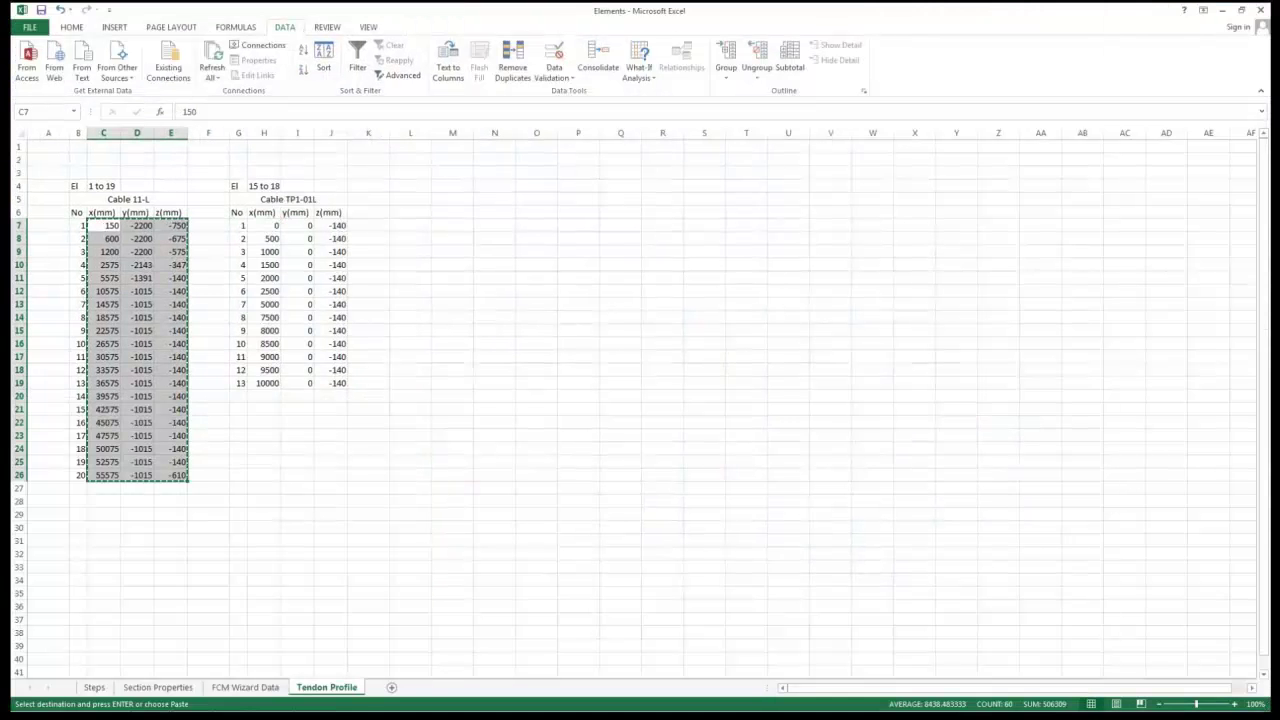
Copy the Cable 11-L x, y, z coordinates from the Excel Tendon Profile sheet into the t1 profile table in midas Civil
{"action": "left_click", "coordinate": [264, 344]}
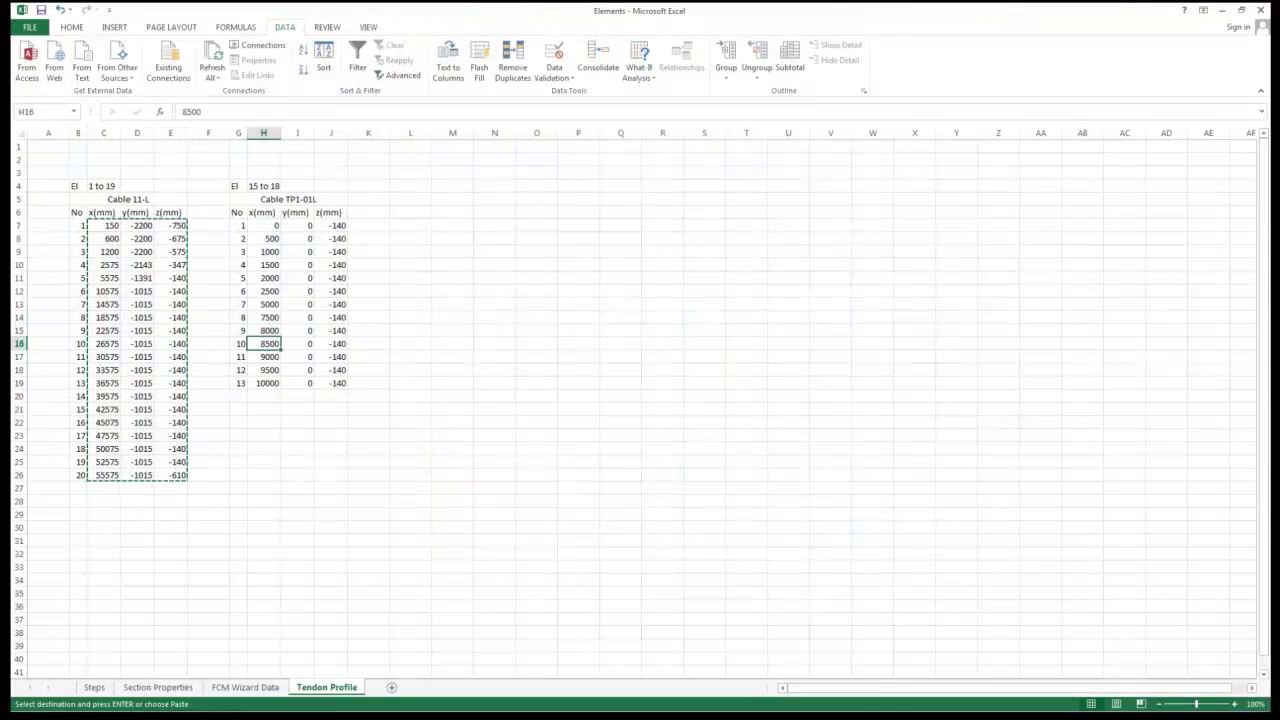
{"action": "left_click_drag", "start_coordinate": [104, 226], "coordinate": [172, 476]}
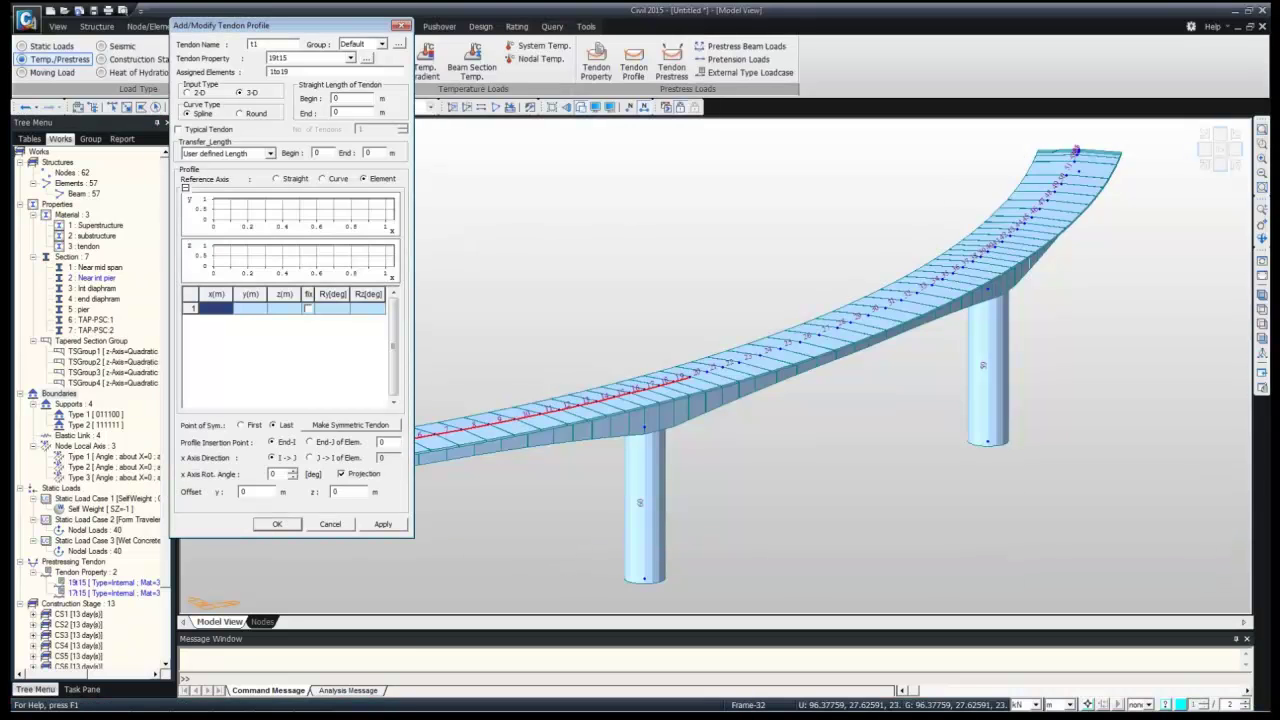
{"action": "key", "text": "ctrl+v"}
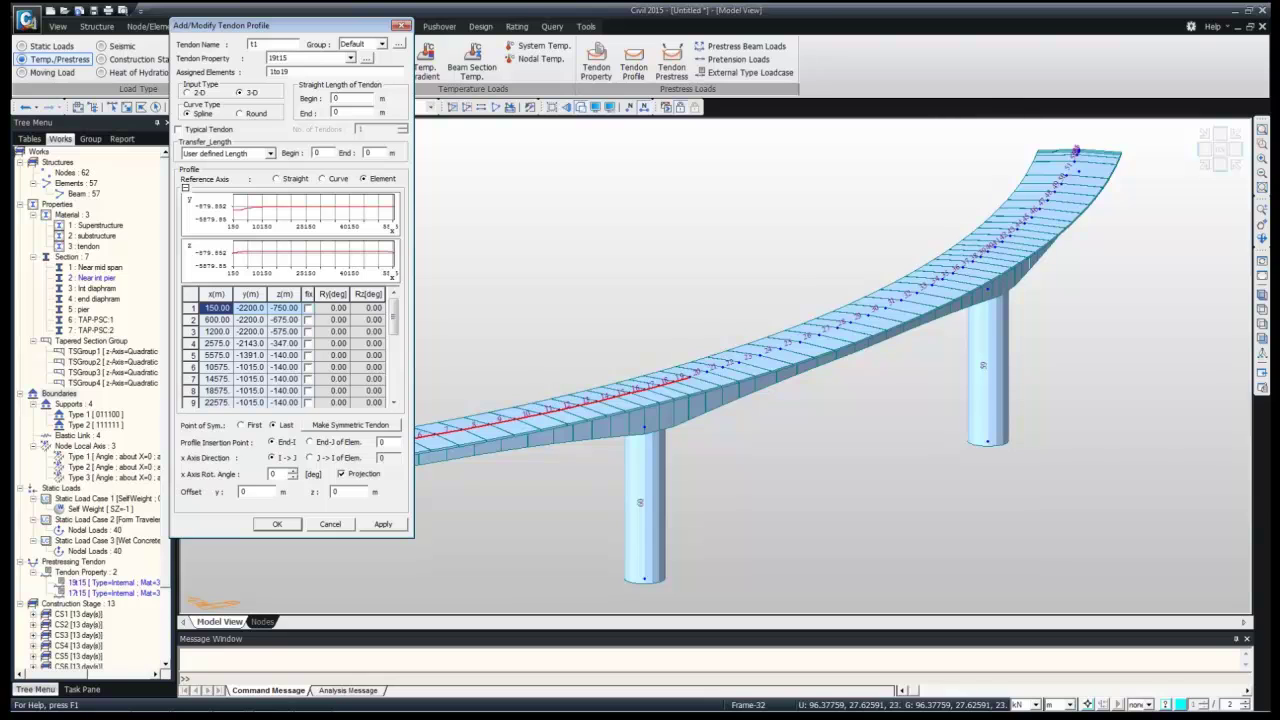
Set the t1 profile insertion point to End-I of element 1 and save the tendon profile
{"action": "left_click", "coordinate": [387, 442]}
{"action": "type", "text": "1"}
{"action": "left_click", "coordinate": [277, 524]}
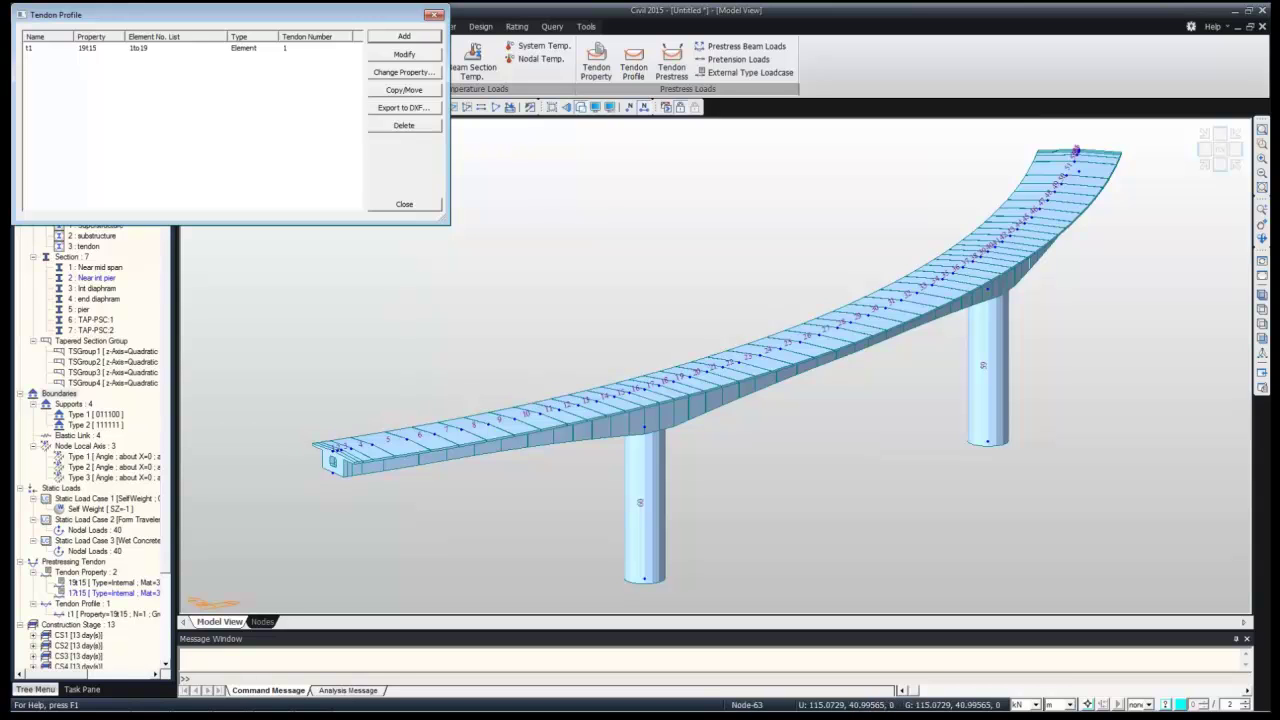
Look at the bridge in plan, review the saved t1 tendon profile definition and close it
{"action": "left_click", "coordinate": [1262, 309]}
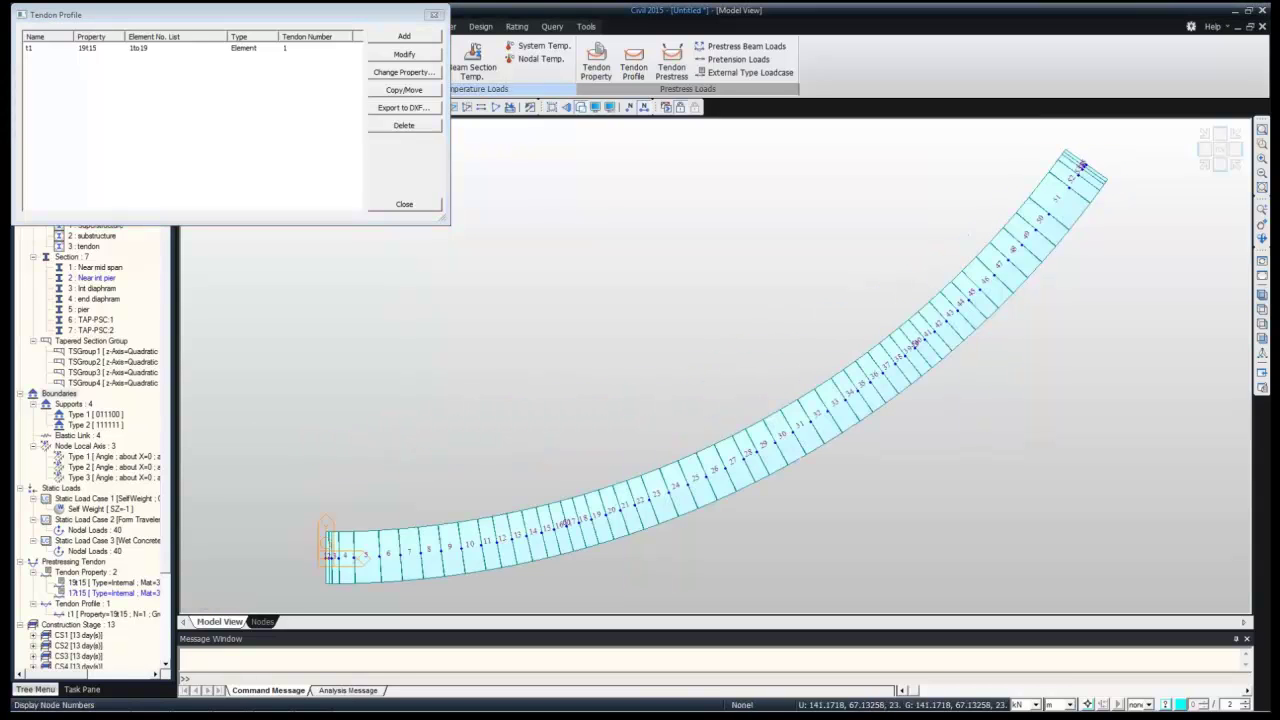
{"action": "double_click", "coordinate": [136, 48]}
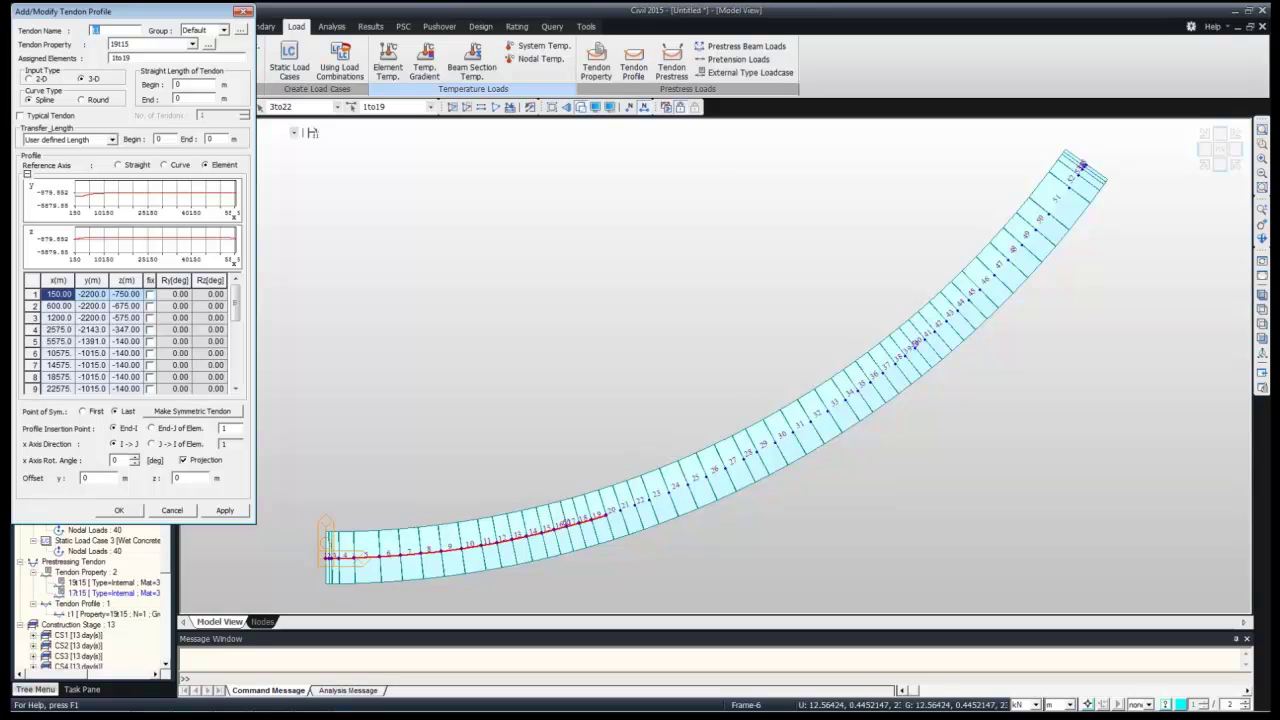
{"action": "left_click", "coordinate": [243, 12]}
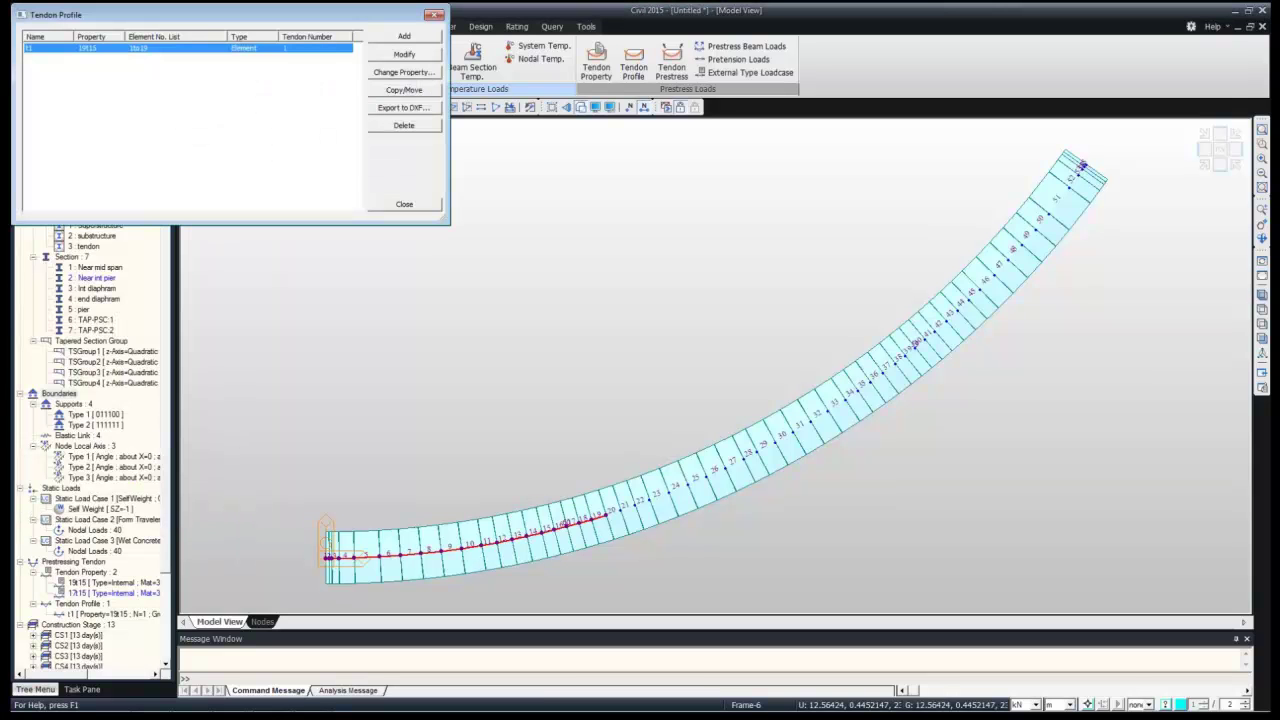
Copy tendon profile t1 by an equal distance of 0 in x and 2030 in y, keeping the current assigned elements
{"action": "left_click", "coordinate": [404, 90]}
{"action": "left_click_drag", "start_coordinate": [125, 31], "coordinate": [163, 12]}
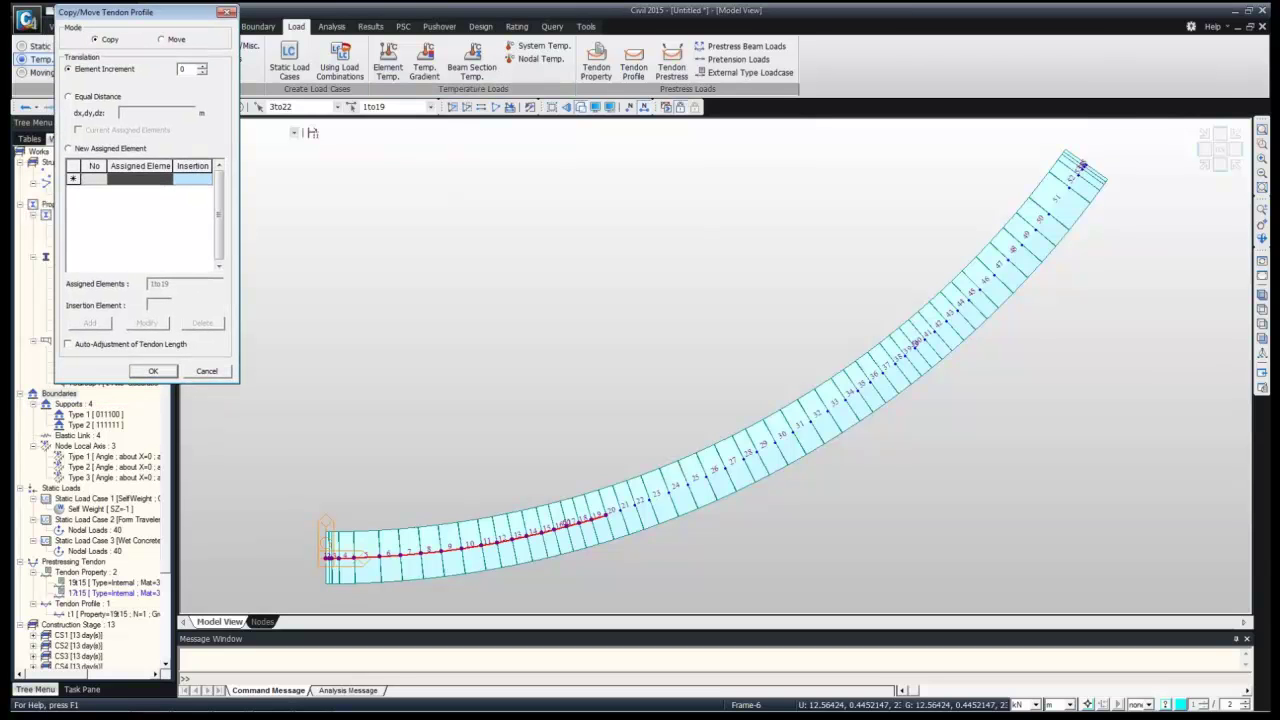
{"action": "left_click", "coordinate": [69, 97]}
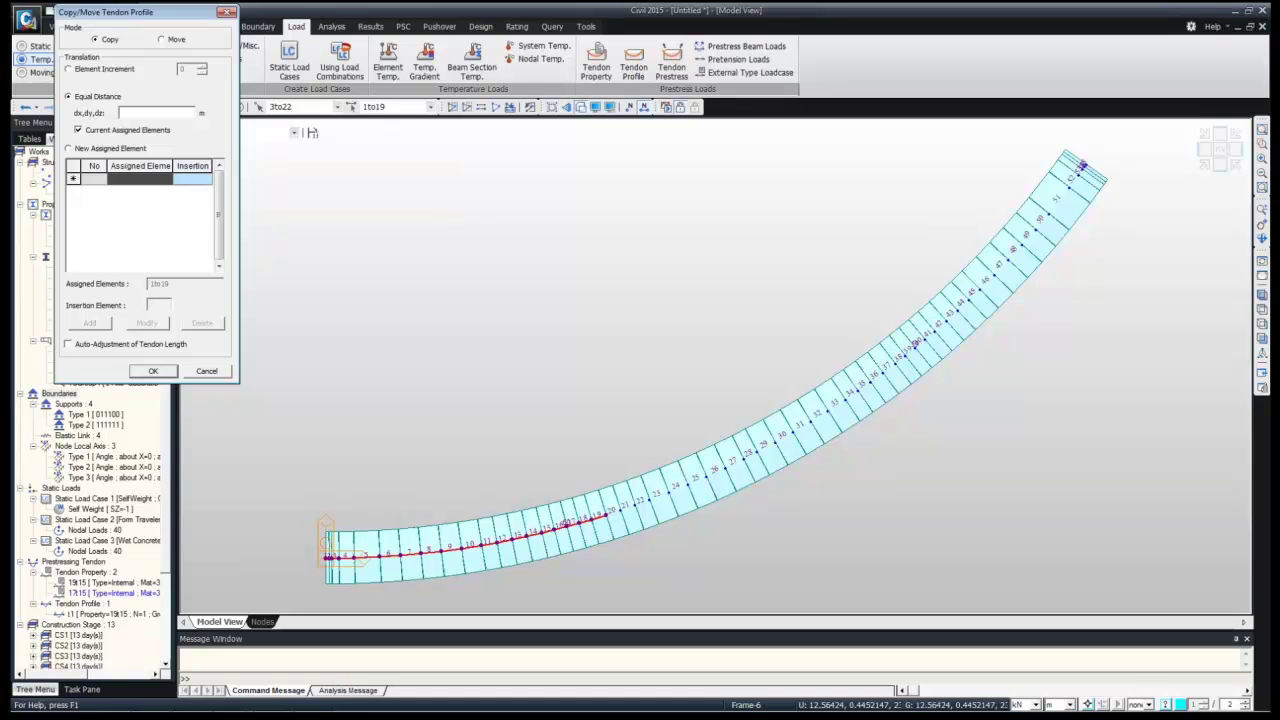
{"action": "left_click", "coordinate": [156, 113]}
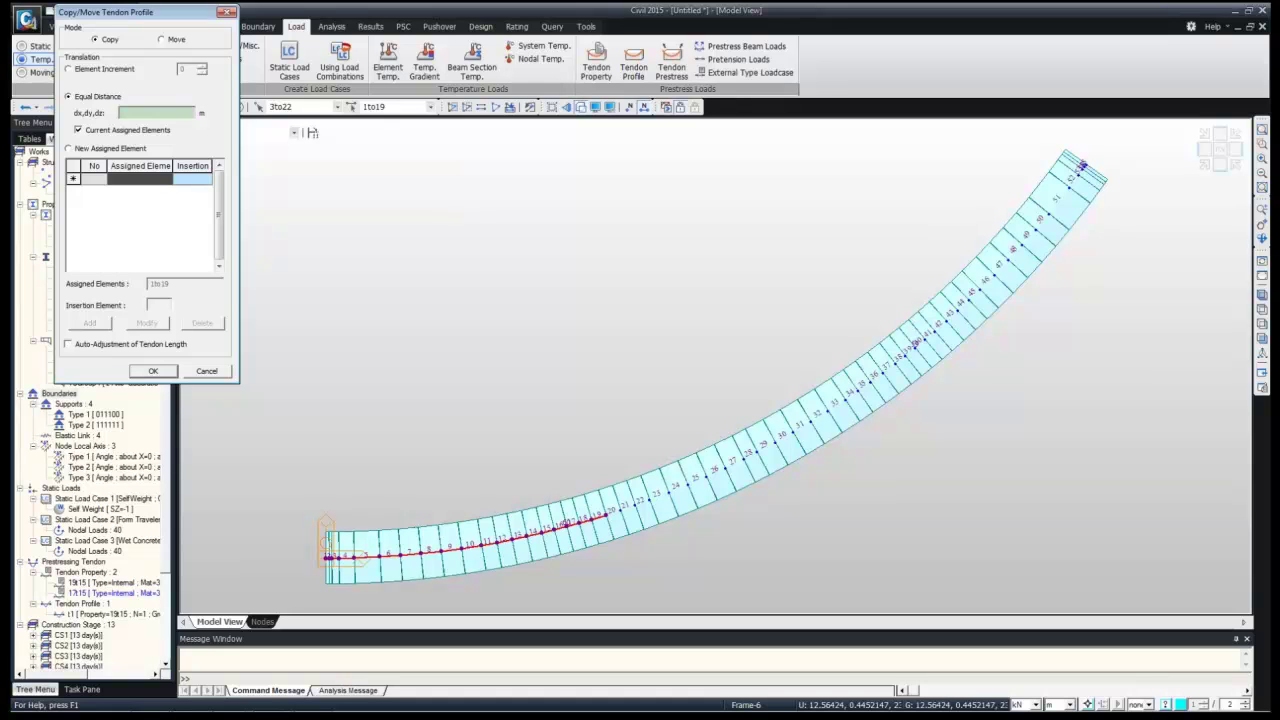
{"action": "type", "text": "0,"}
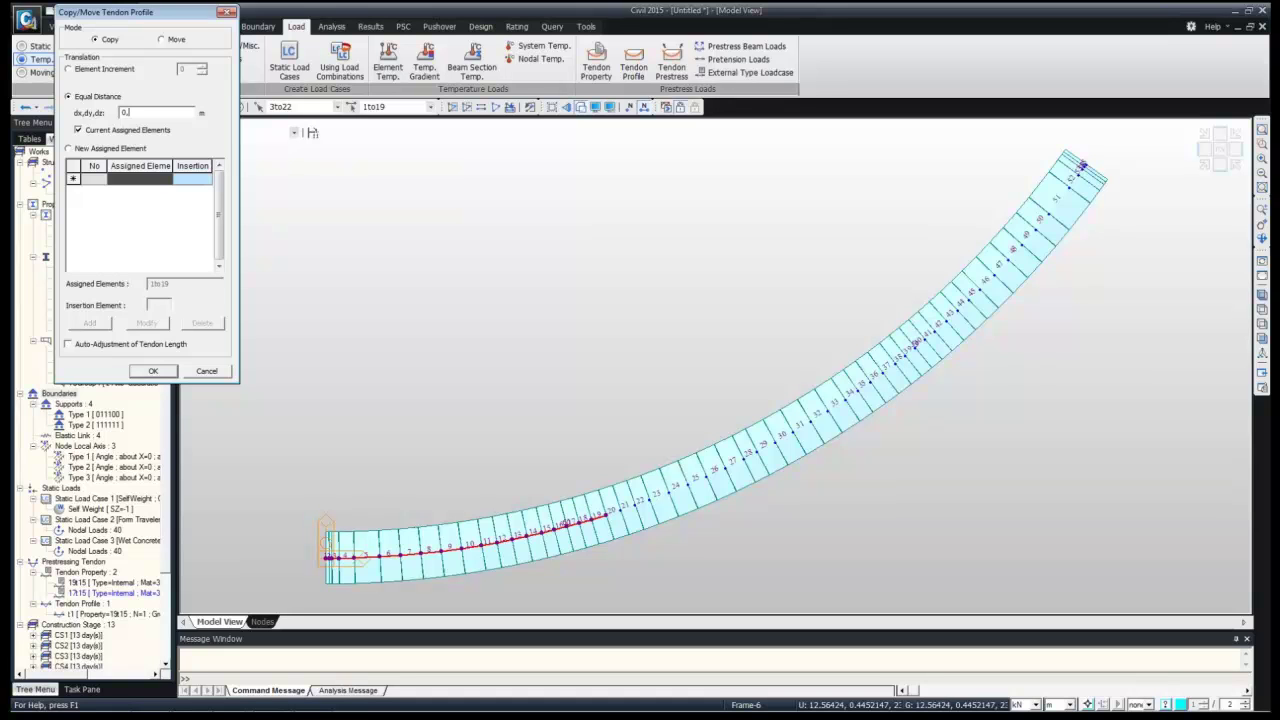
{"action": "type", "text": "20"}
{"action": "type", "text": "30"}
{"action": "key", "text": "Return"}
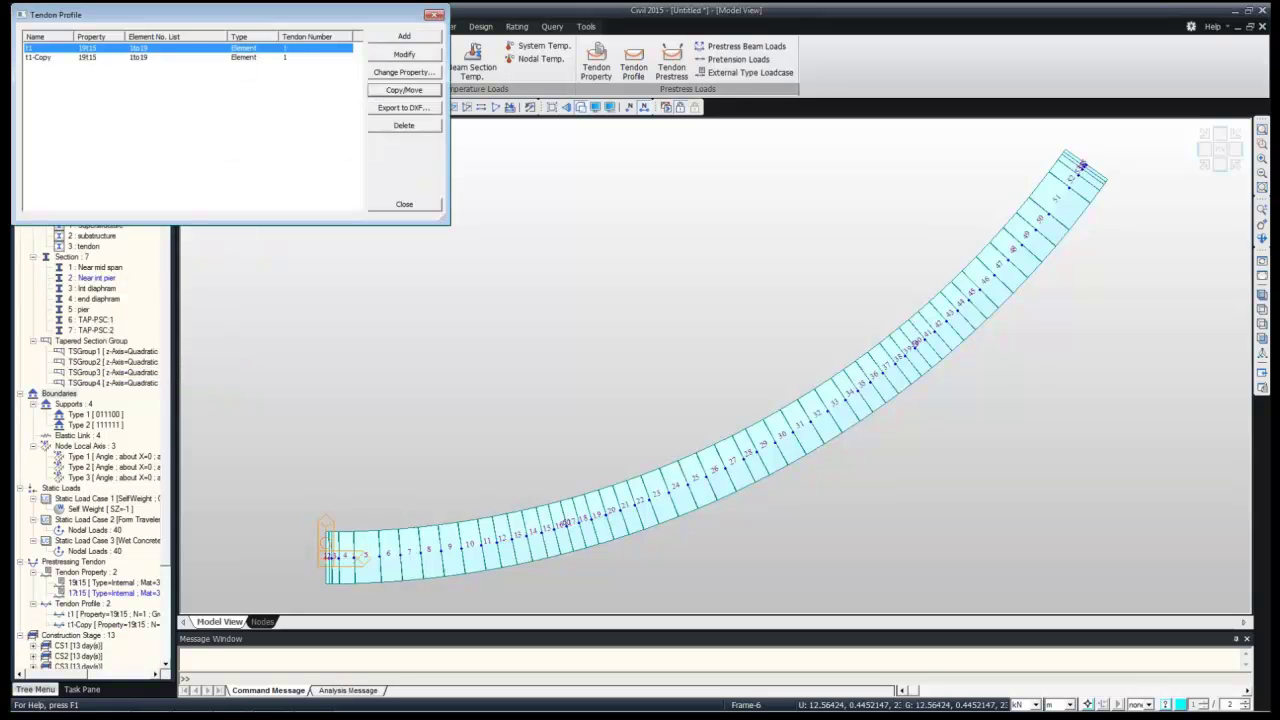
Check the copied tendon on the plan view, close the tendon profile list and return to the isometric view
{"action": "left_click", "coordinate": [40, 57]}
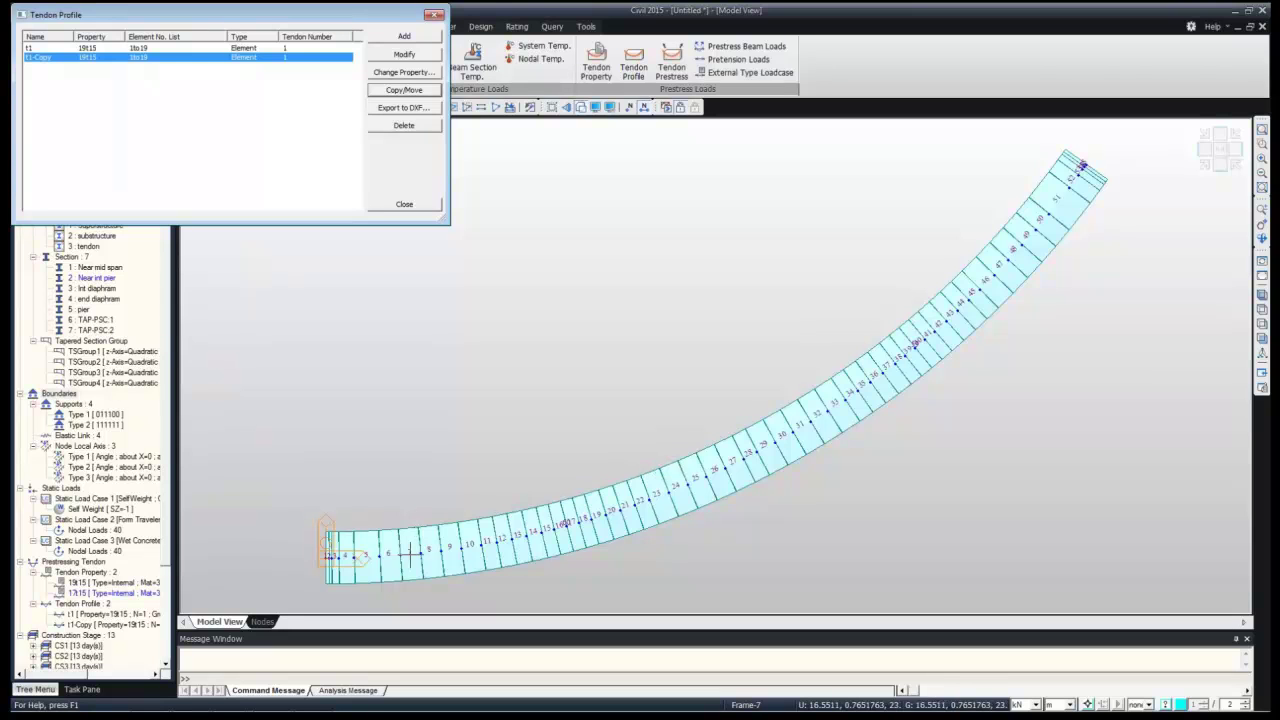
{"action": "mouse_move", "coordinate": [410, 553]}
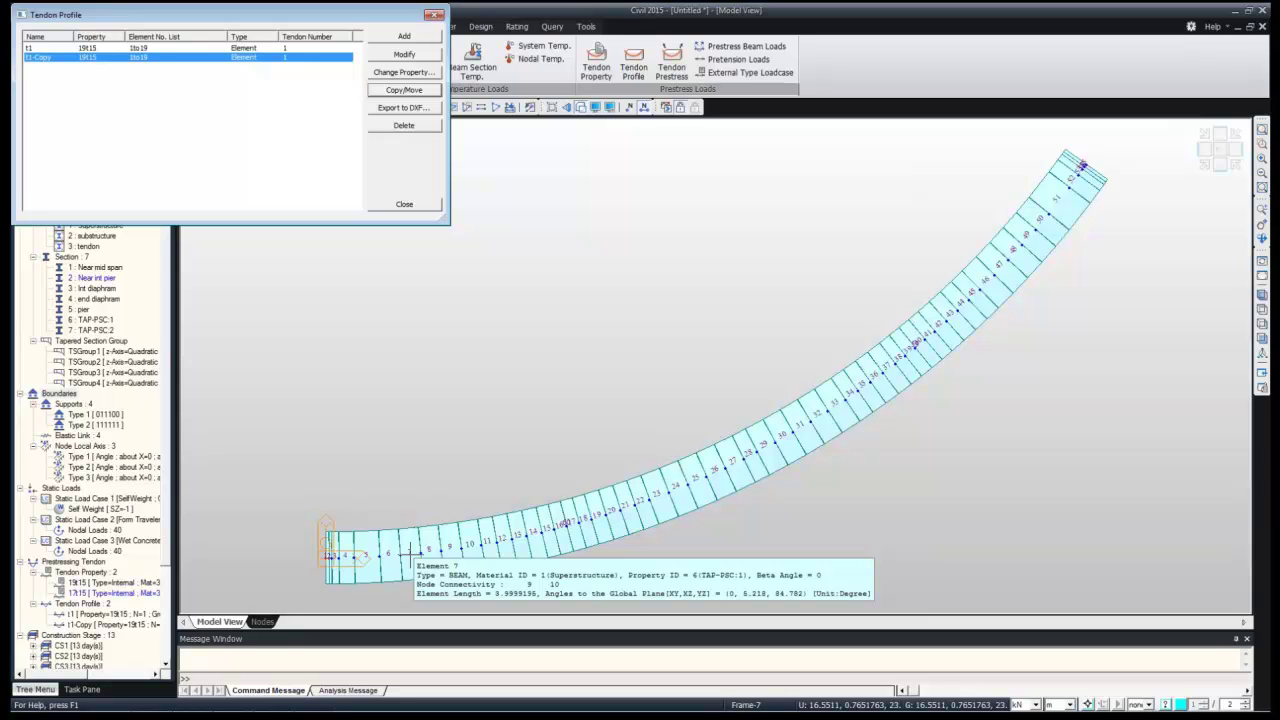
{"action": "left_click", "coordinate": [404, 204]}
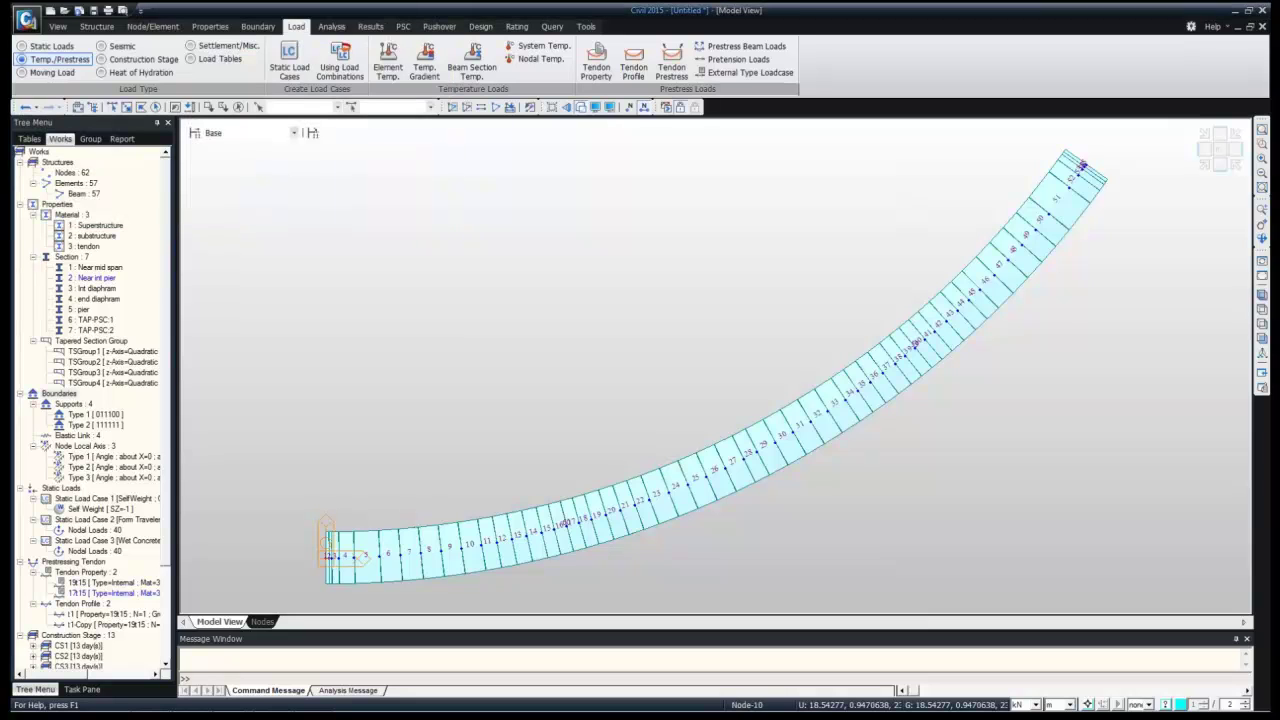
{"action": "left_click", "coordinate": [1262, 294]}
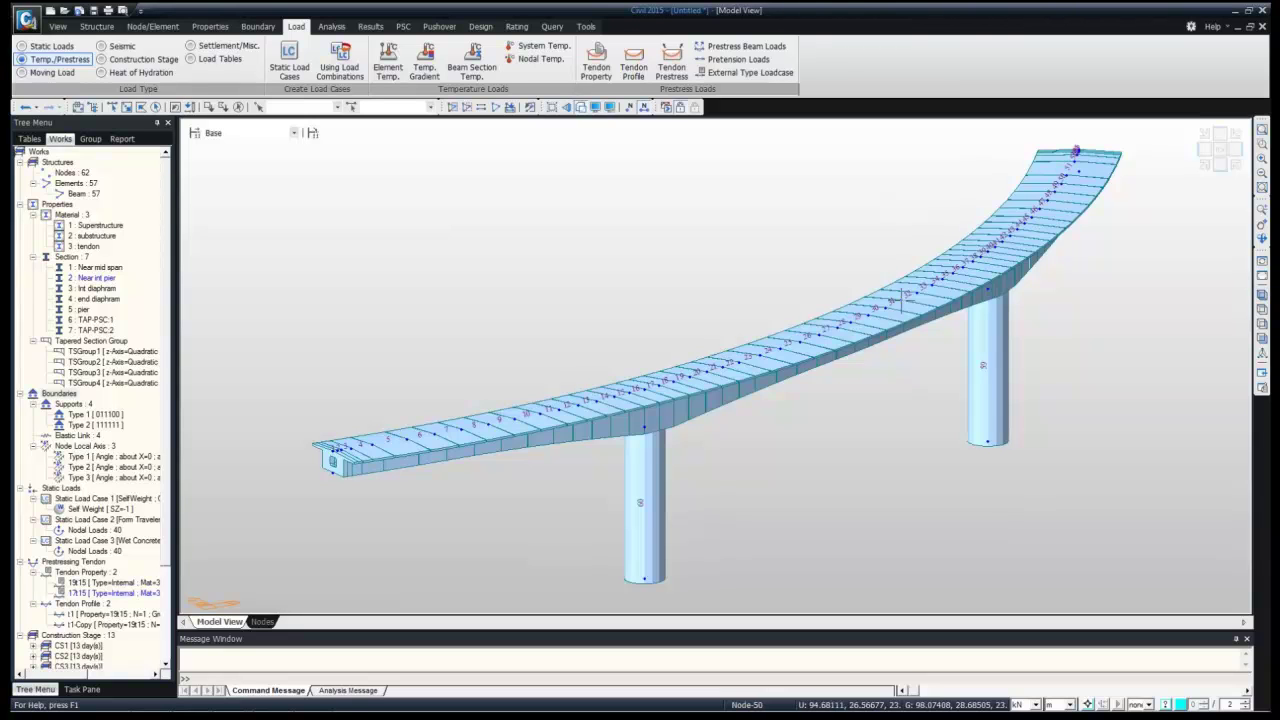
Open the tendon prestress loads and create a static load case named prestress with type Prestress (PS)
{"action": "left_click", "coordinate": [671, 62]}
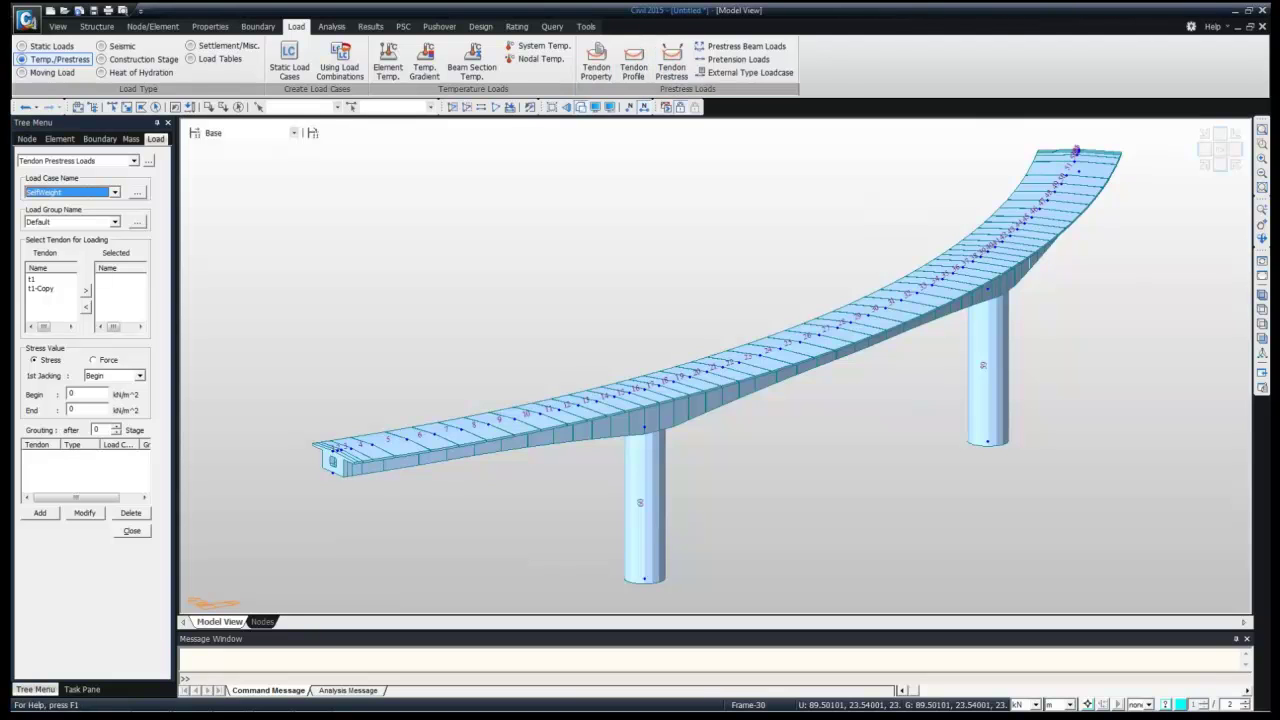
{"action": "left_click", "coordinate": [115, 192]}
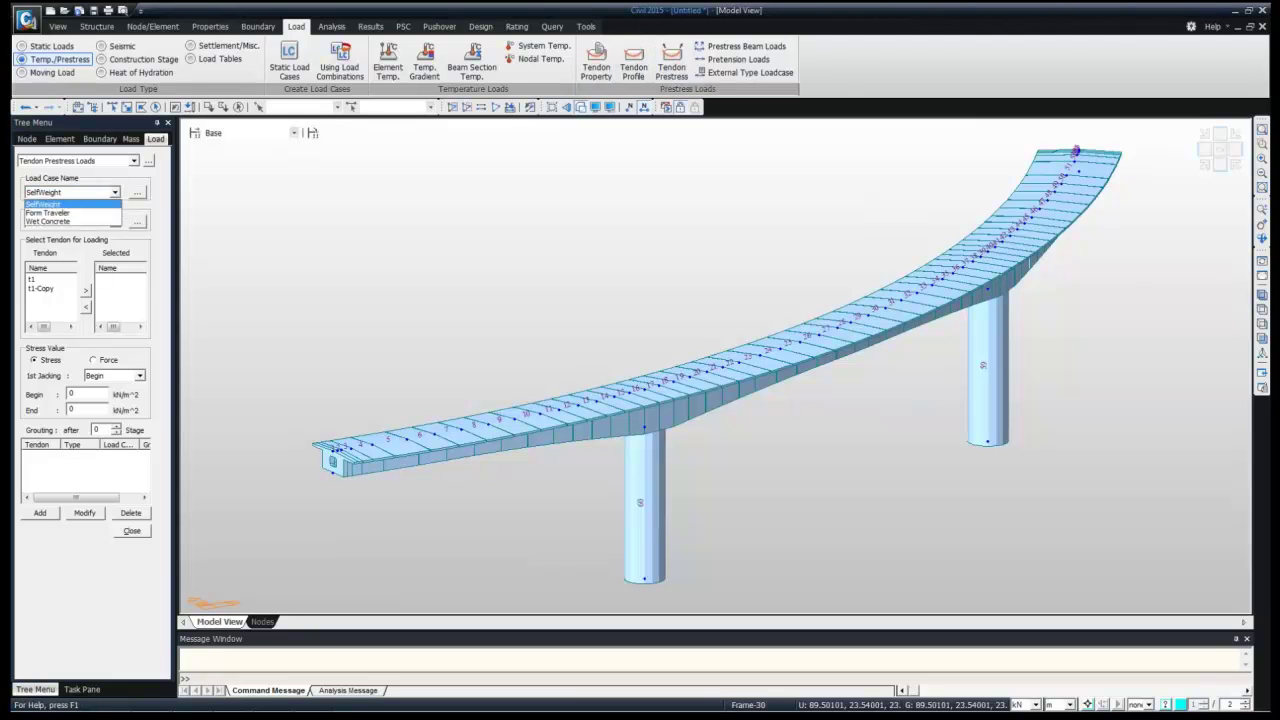
{"action": "left_click", "coordinate": [115, 192]}
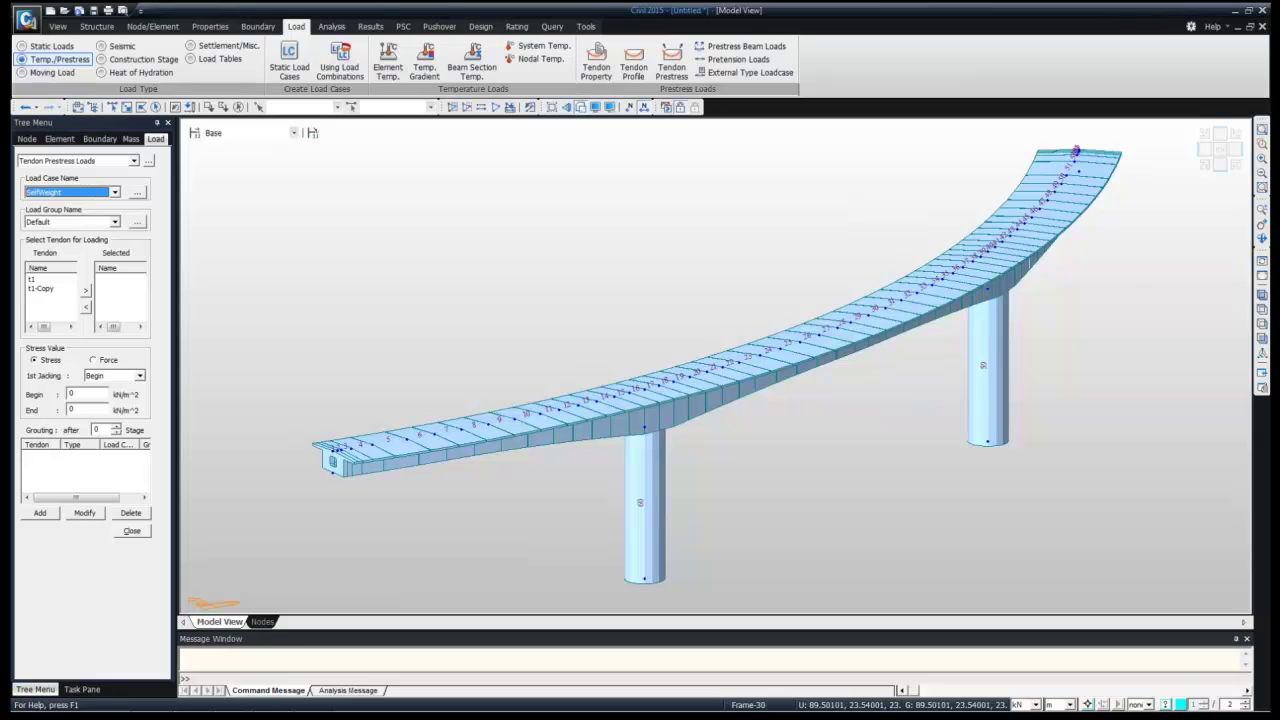
{"action": "left_click", "coordinate": [137, 192]}
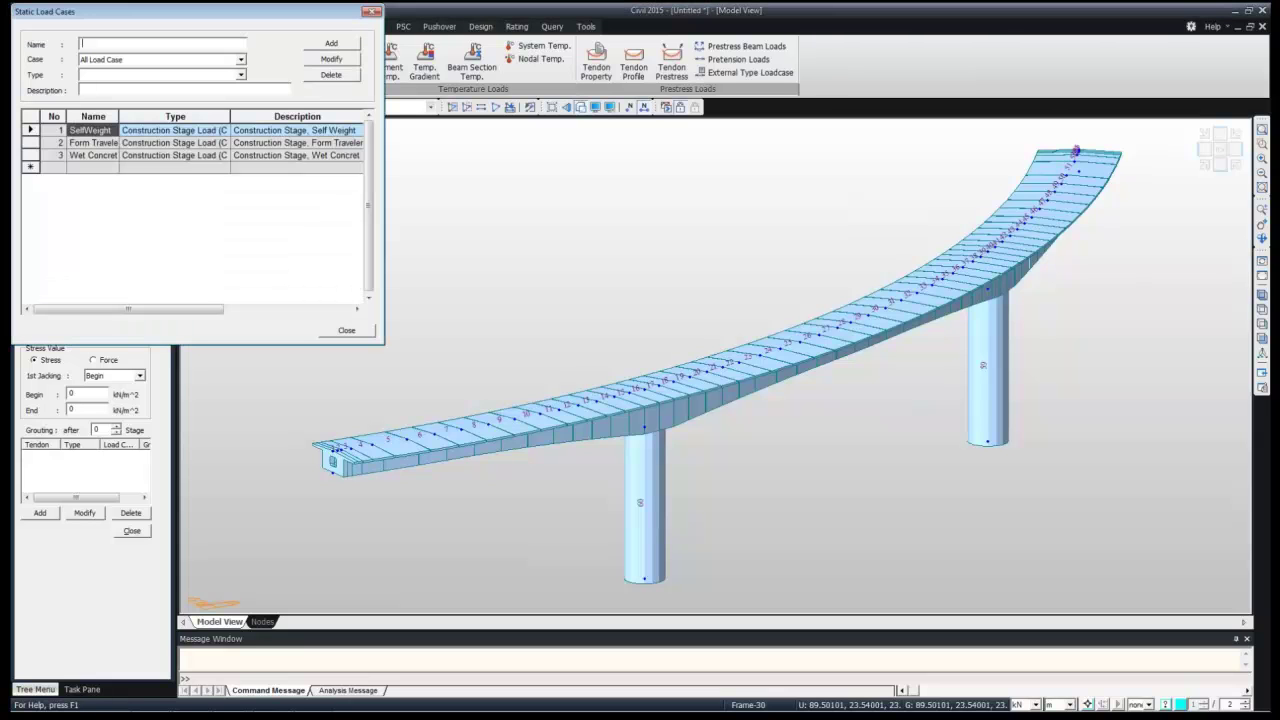
{"action": "type", "text": "prestress"}
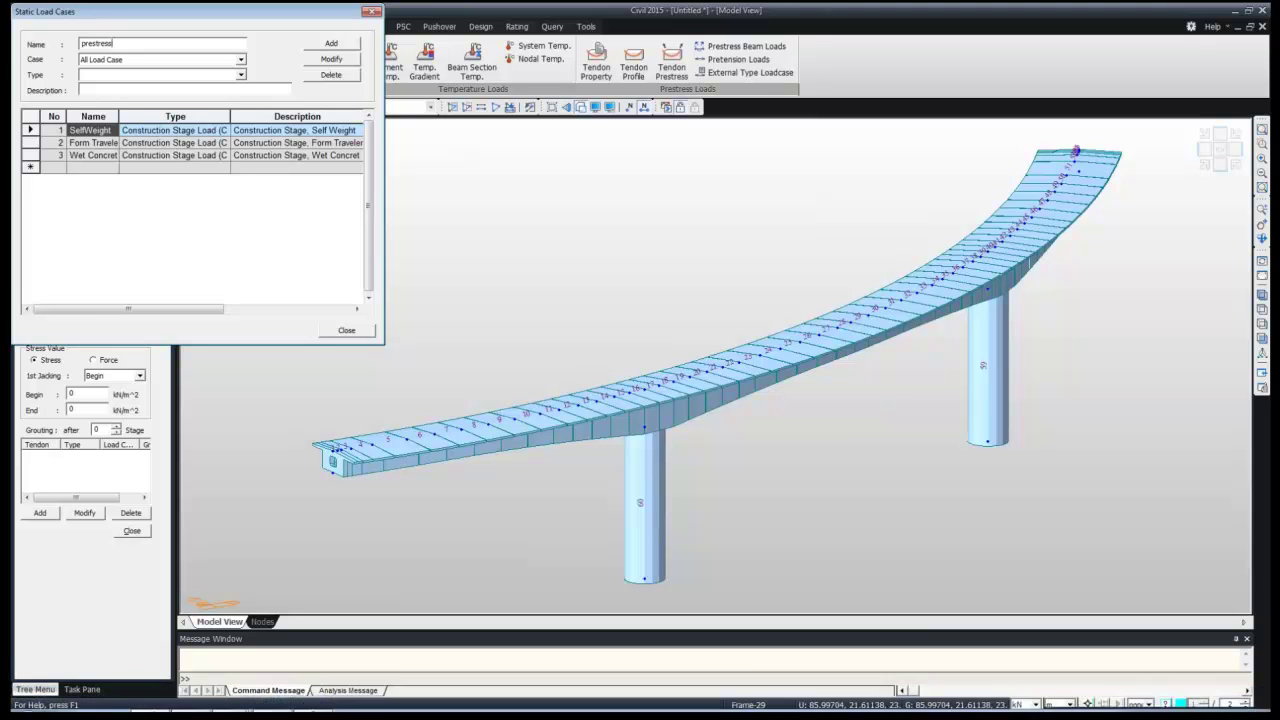
{"action": "left_click", "coordinate": [228, 698]}
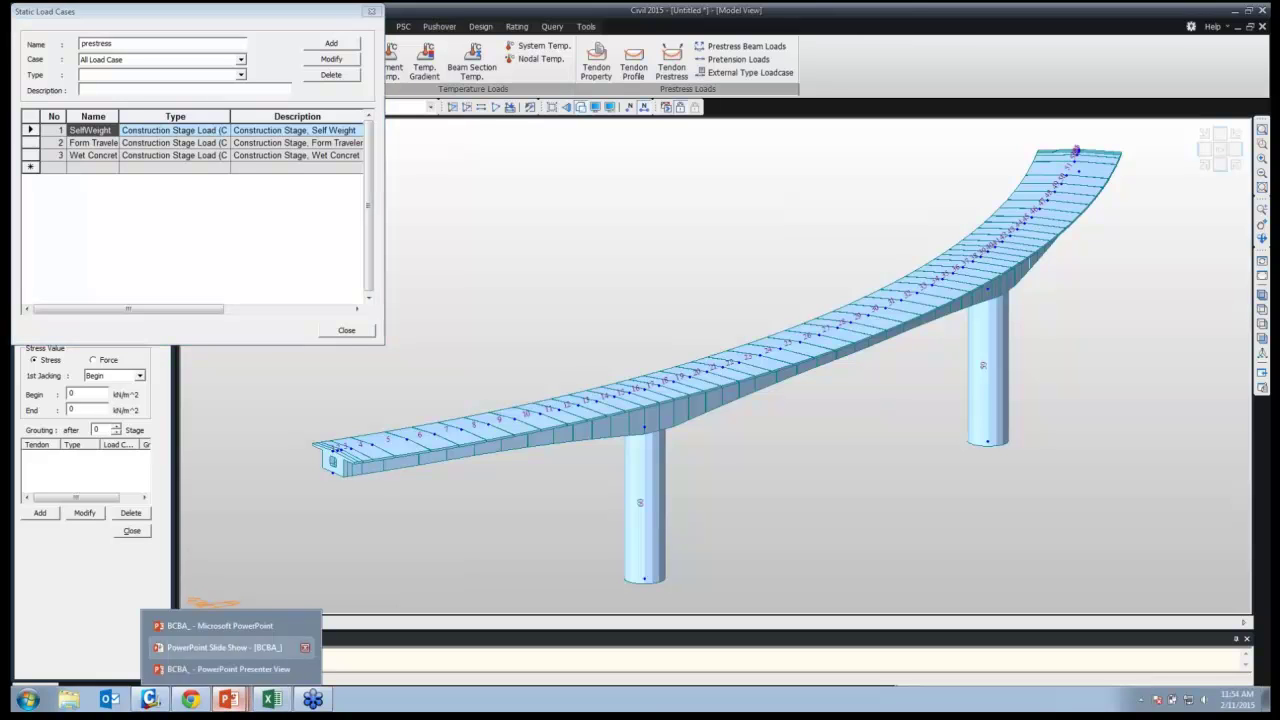
{"action": "left_click", "coordinate": [220, 647]}
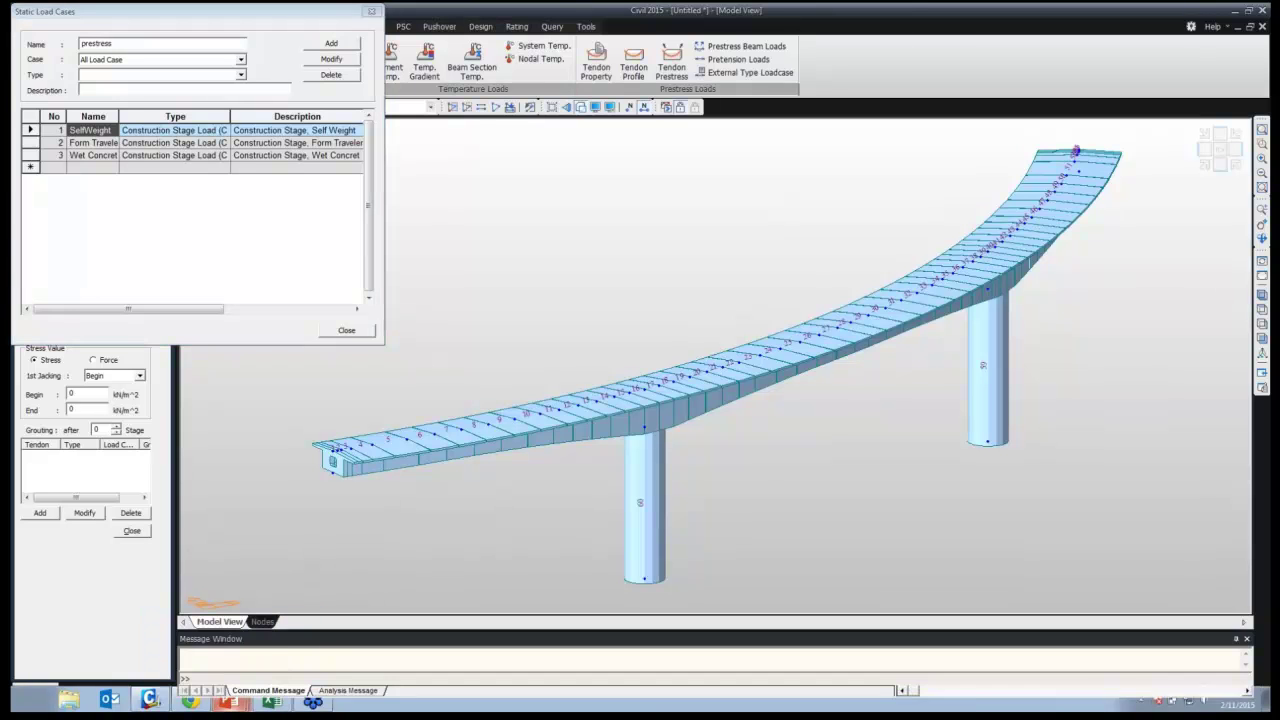
{"action": "left_click", "coordinate": [240, 75]}
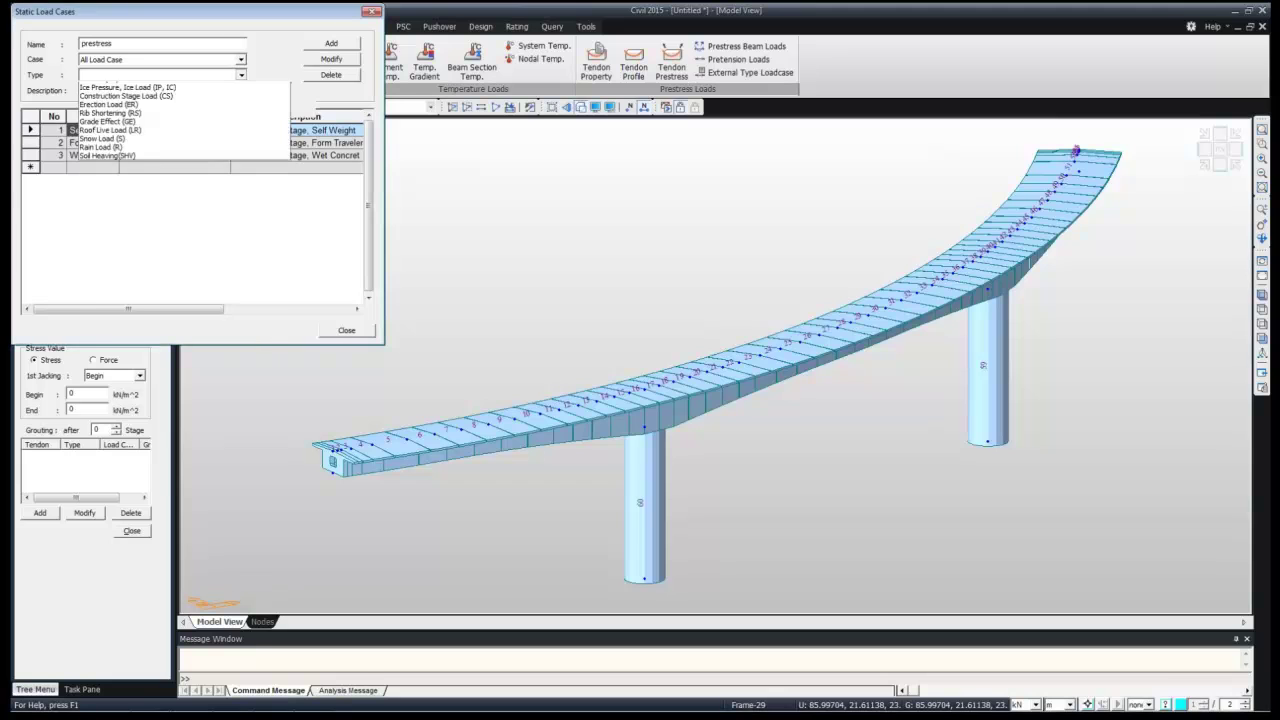
{"action": "left_click", "coordinate": [102, 274]}
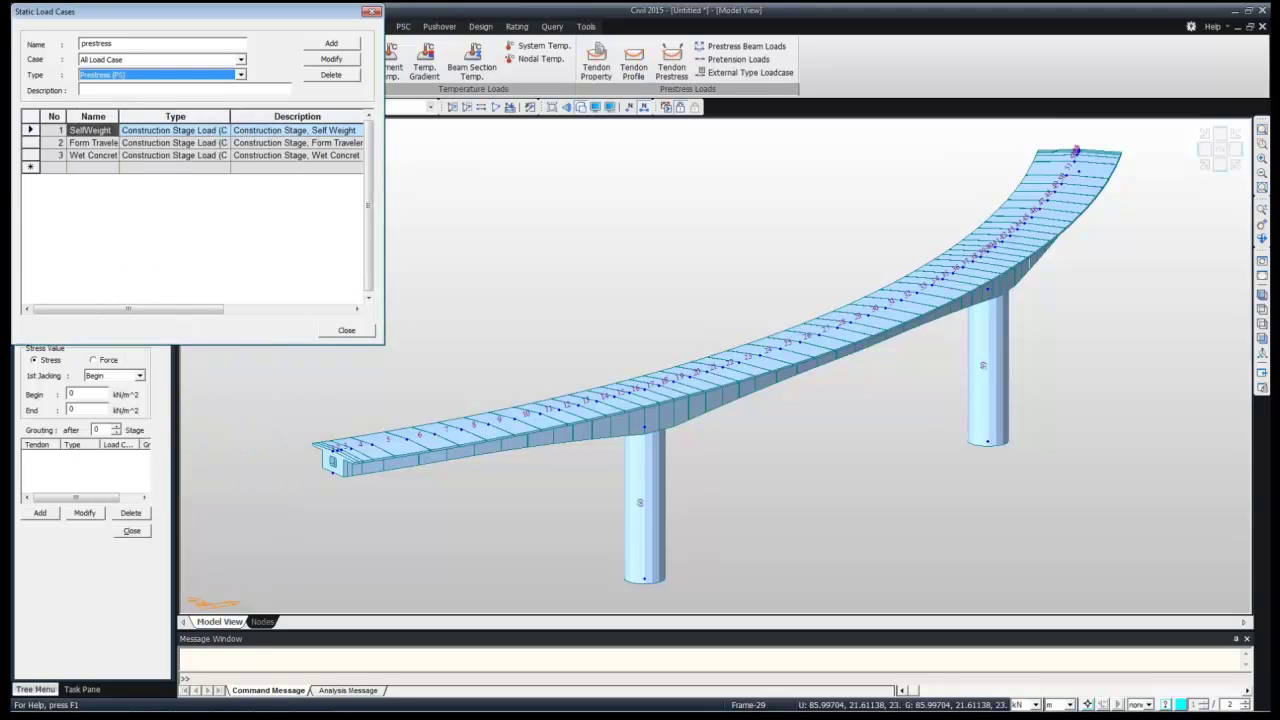
{"action": "left_click", "coordinate": [331, 44]}
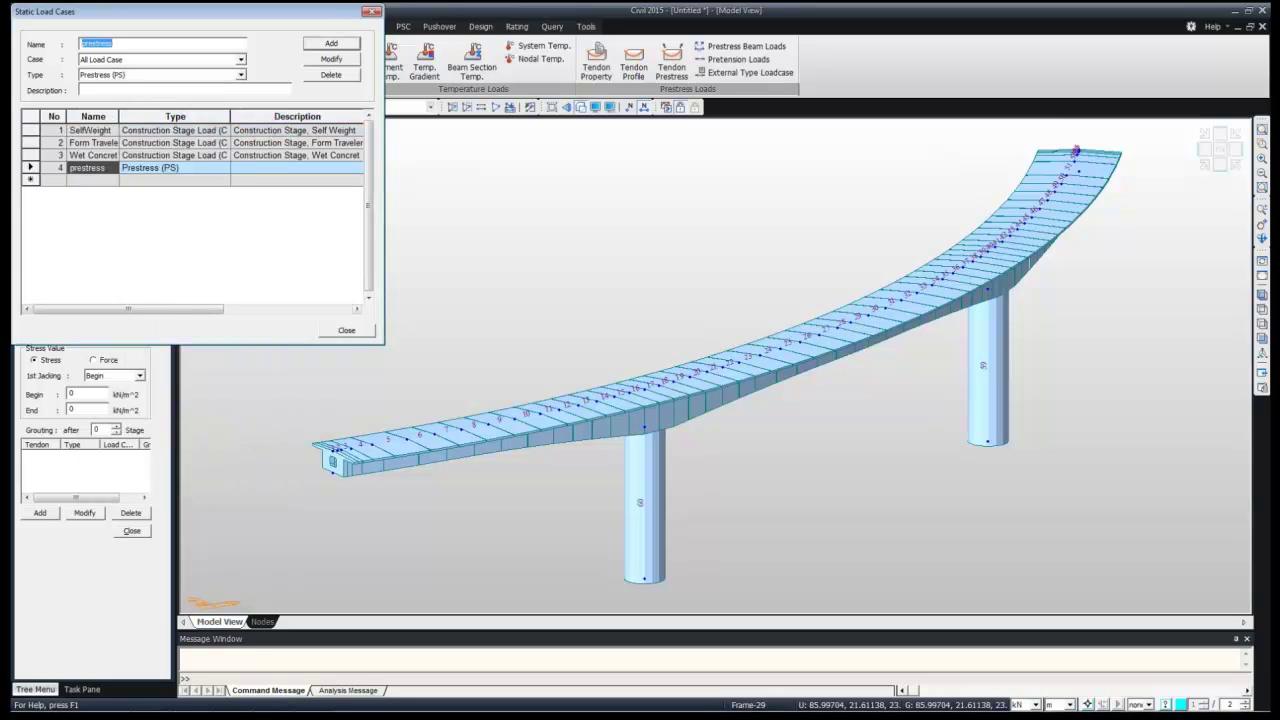
{"action": "left_click", "coordinate": [346, 330]}
Assign load case prestress to the tendon load, select tendons t1 and t1-Copy, and set 1st jacking to Both
{"action": "left_click", "coordinate": [115, 192]}
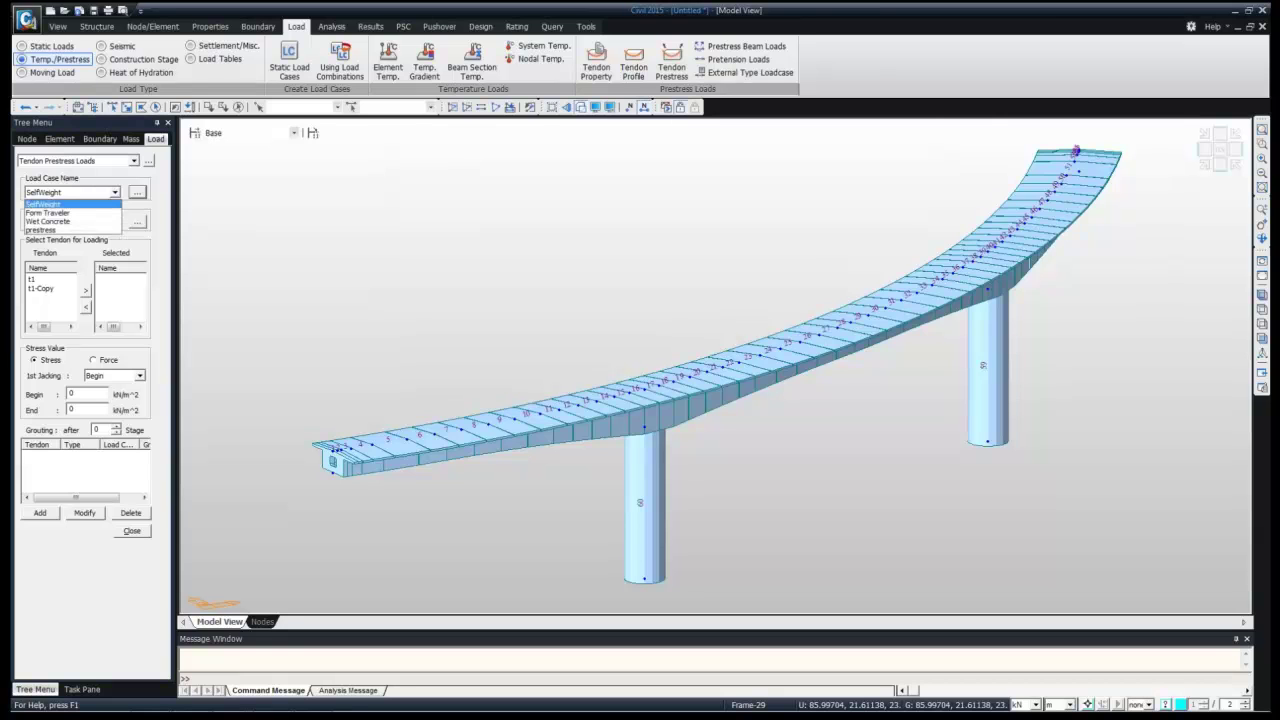
{"action": "left_click", "coordinate": [60, 230]}
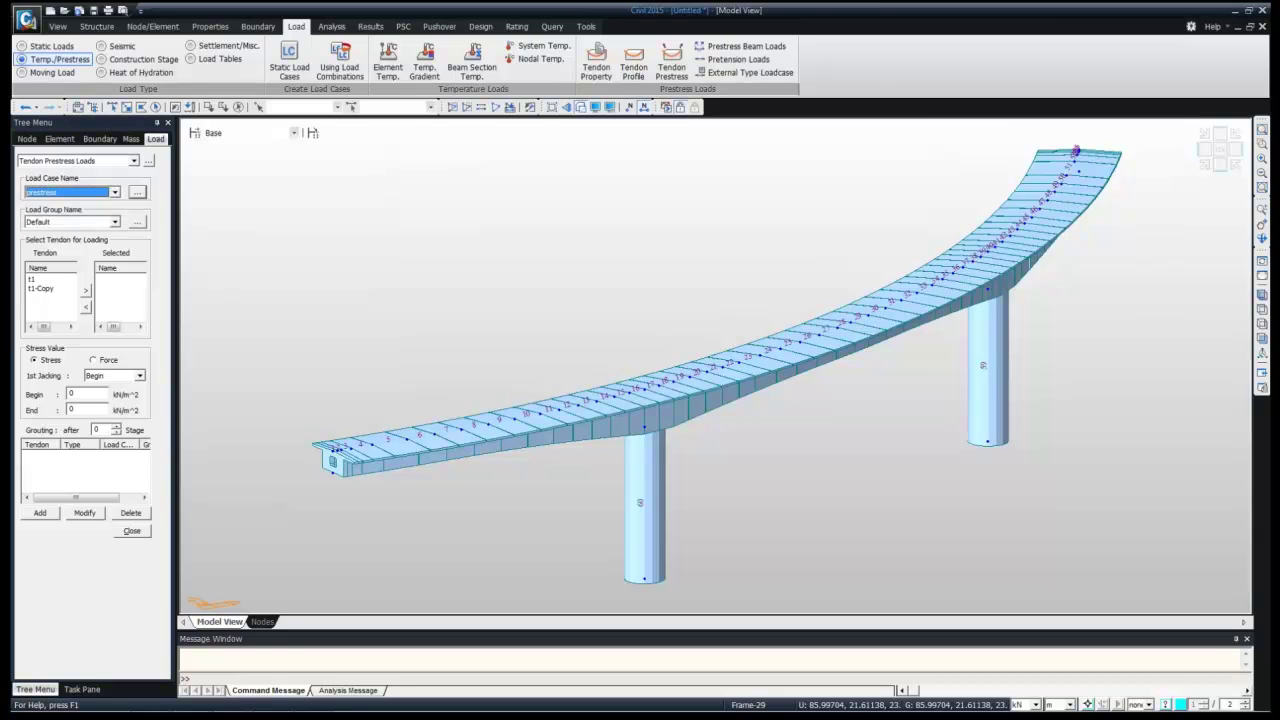
{"action": "double_click", "coordinate": [32, 279]}
{"action": "double_click", "coordinate": [38, 279]}
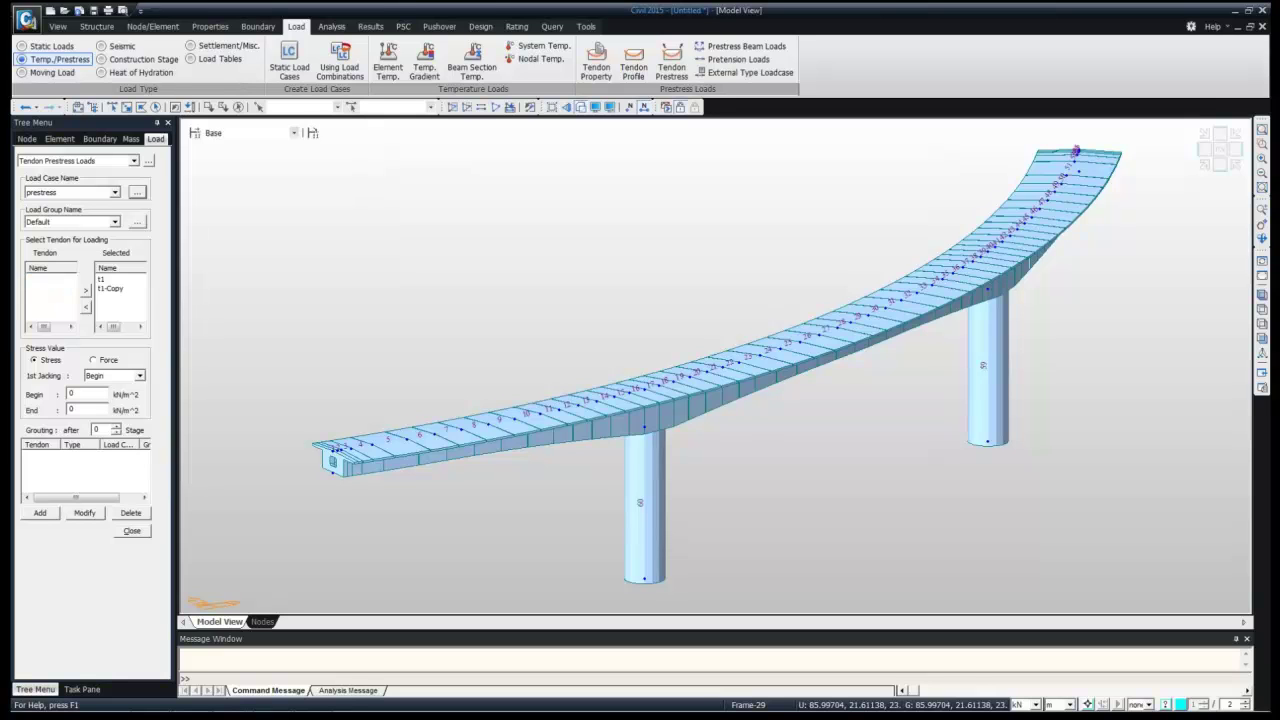
{"action": "left_click", "coordinate": [139, 375]}
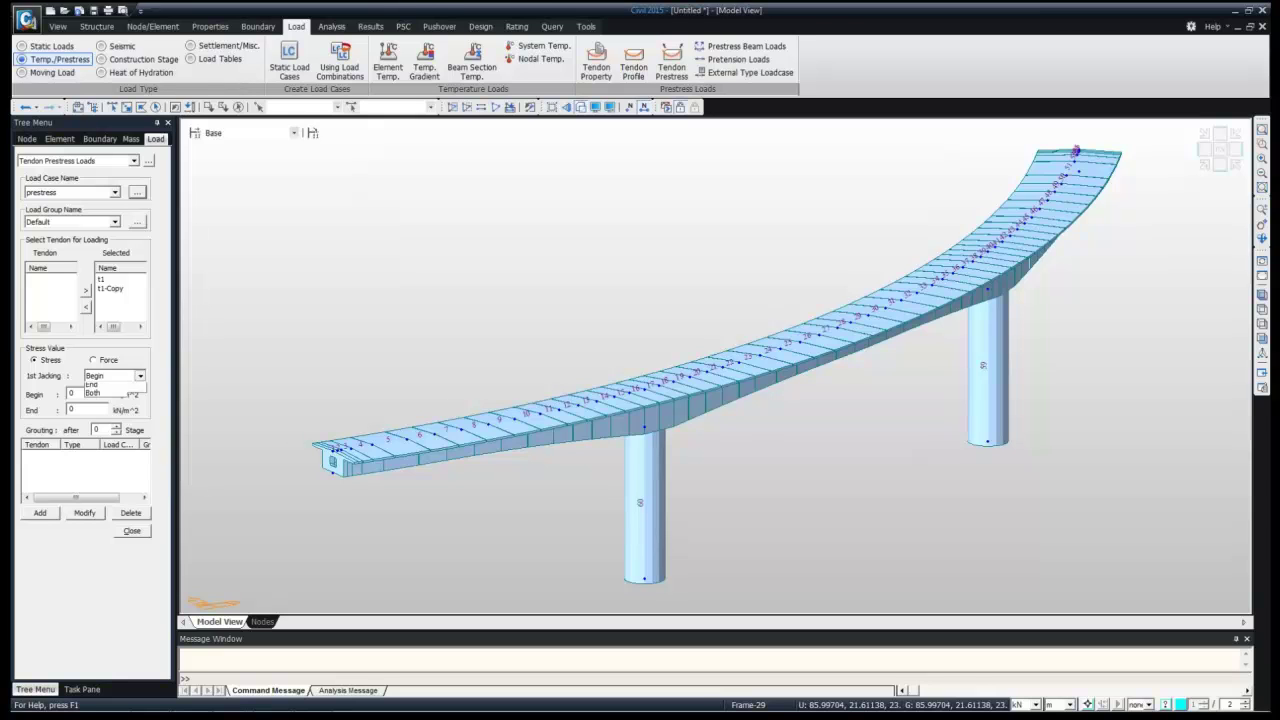
{"action": "left_click", "coordinate": [100, 404]}
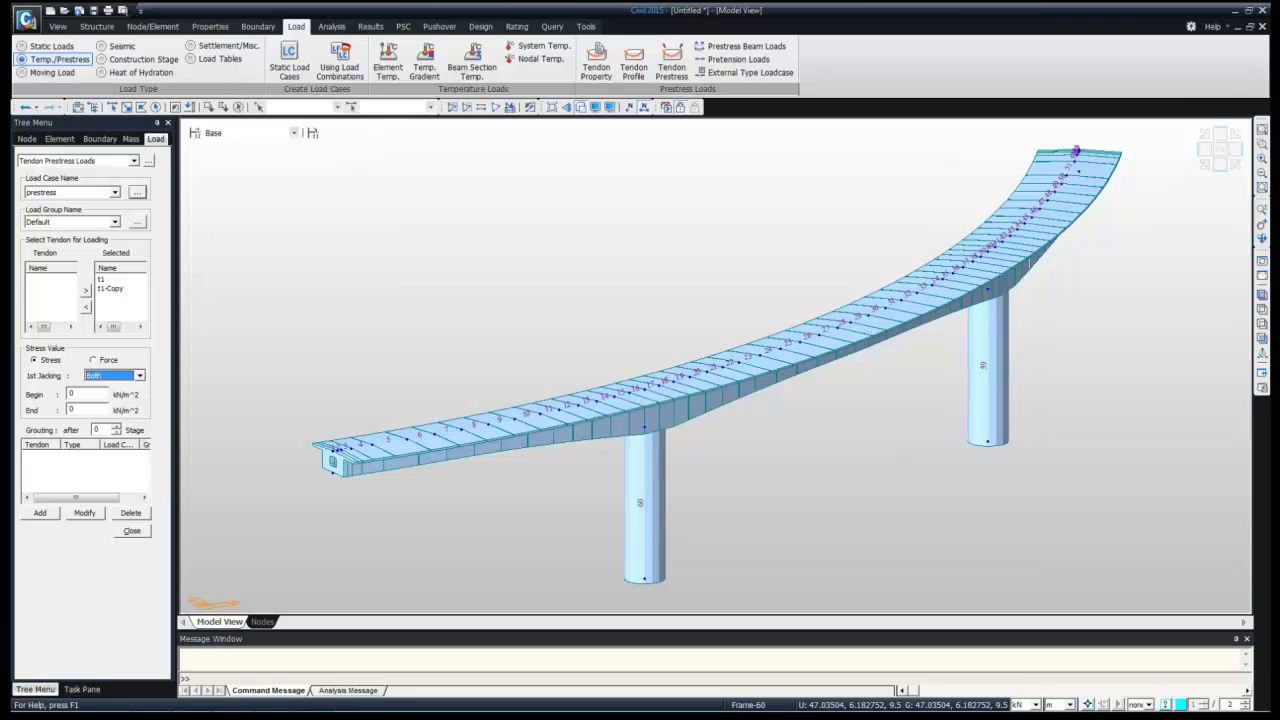
Change the model units to N for force and mm for length
{"action": "left_click", "coordinate": [1036, 704]}
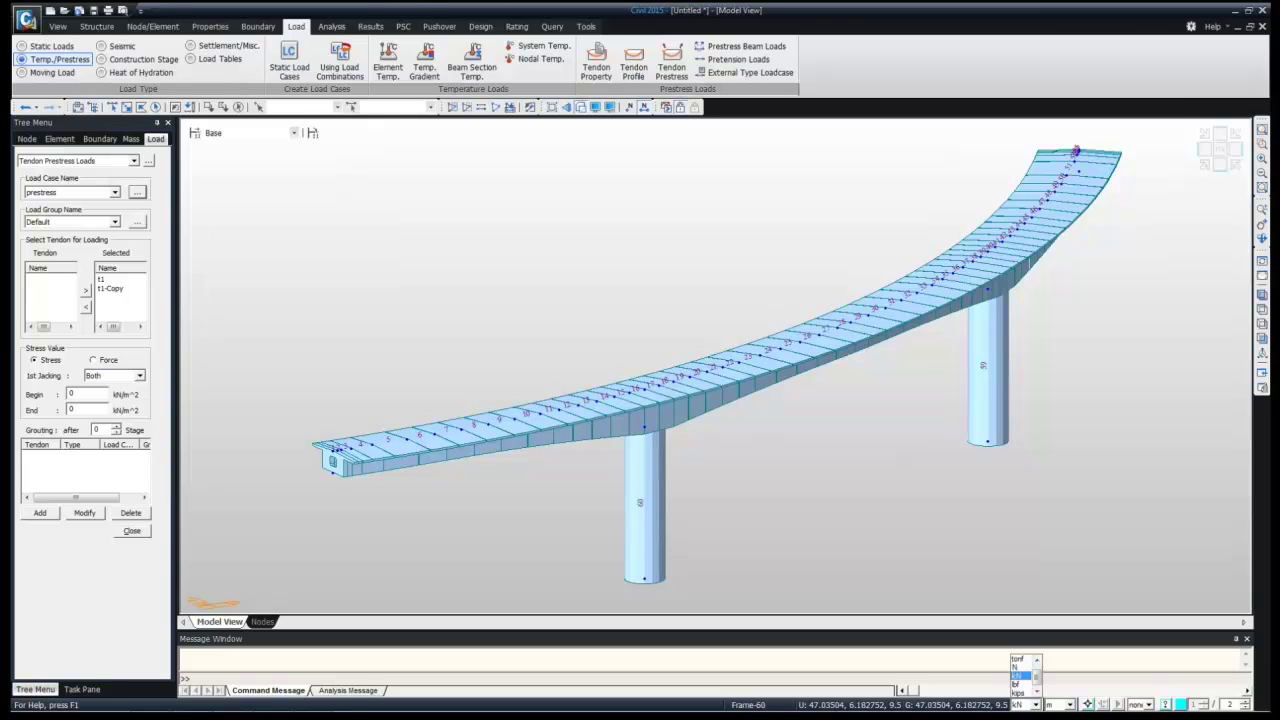
{"action": "left_click", "coordinate": [1018, 676]}
{"action": "left_click", "coordinate": [1070, 704]}
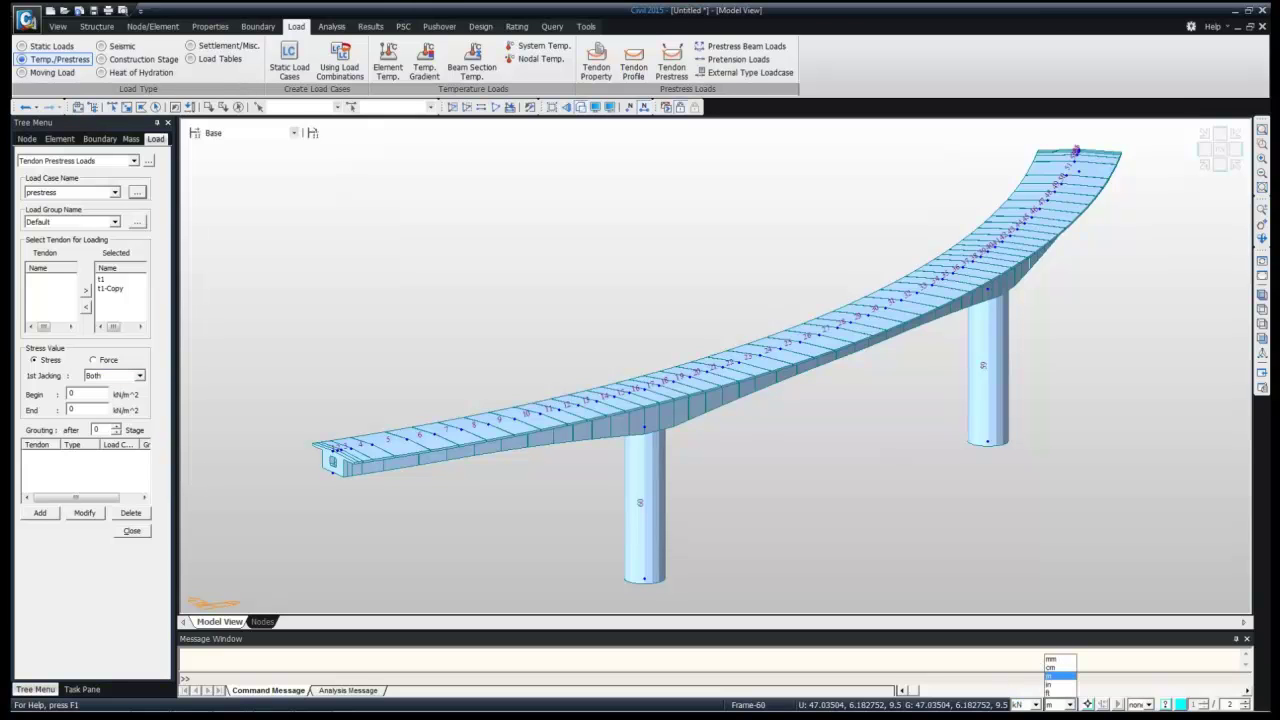
{"action": "left_click", "coordinate": [1051, 659]}
{"action": "left_click", "coordinate": [1036, 704]}
{"action": "left_click", "coordinate": [1018, 667]}
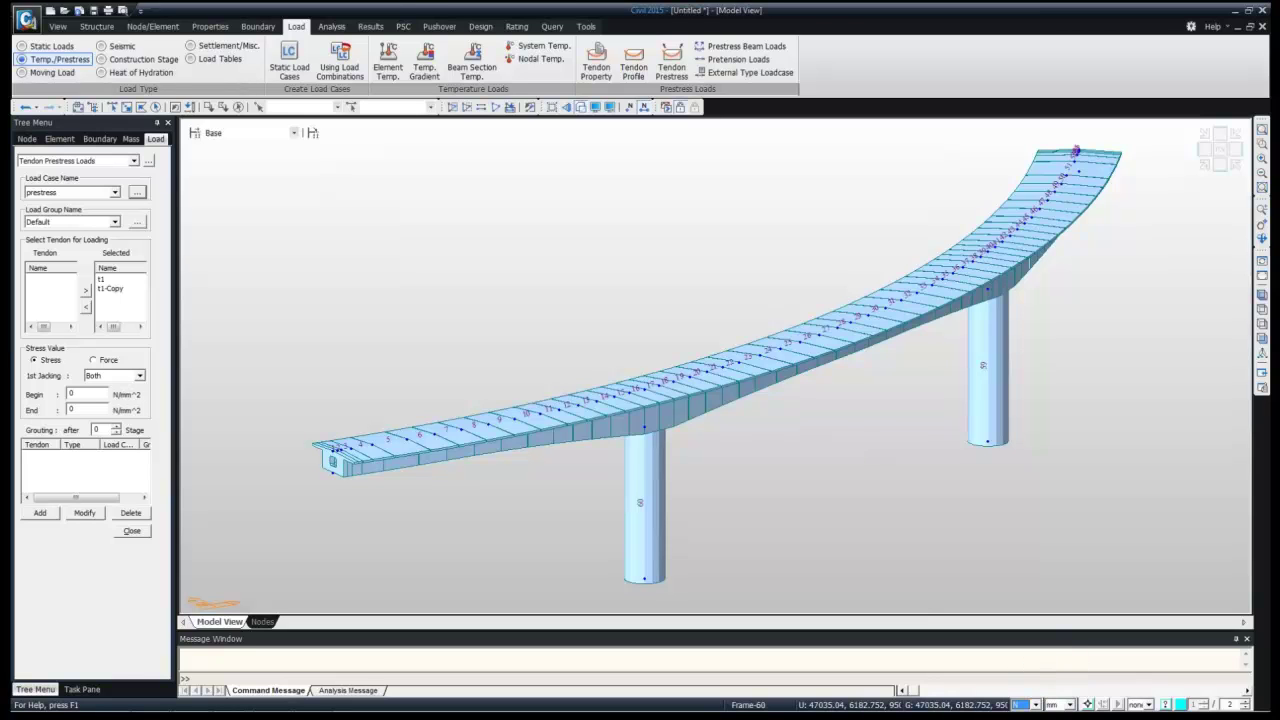
Set the begin and end jacking stress to 1395 N/mm^2, add the prestress load for both selected tendons and finish the load definition
{"action": "left_click", "coordinate": [82, 394]}
{"action": "type", "text": "1395"}
{"action": "key", "text": "Tab"}
{"action": "type", "text": "1395"}
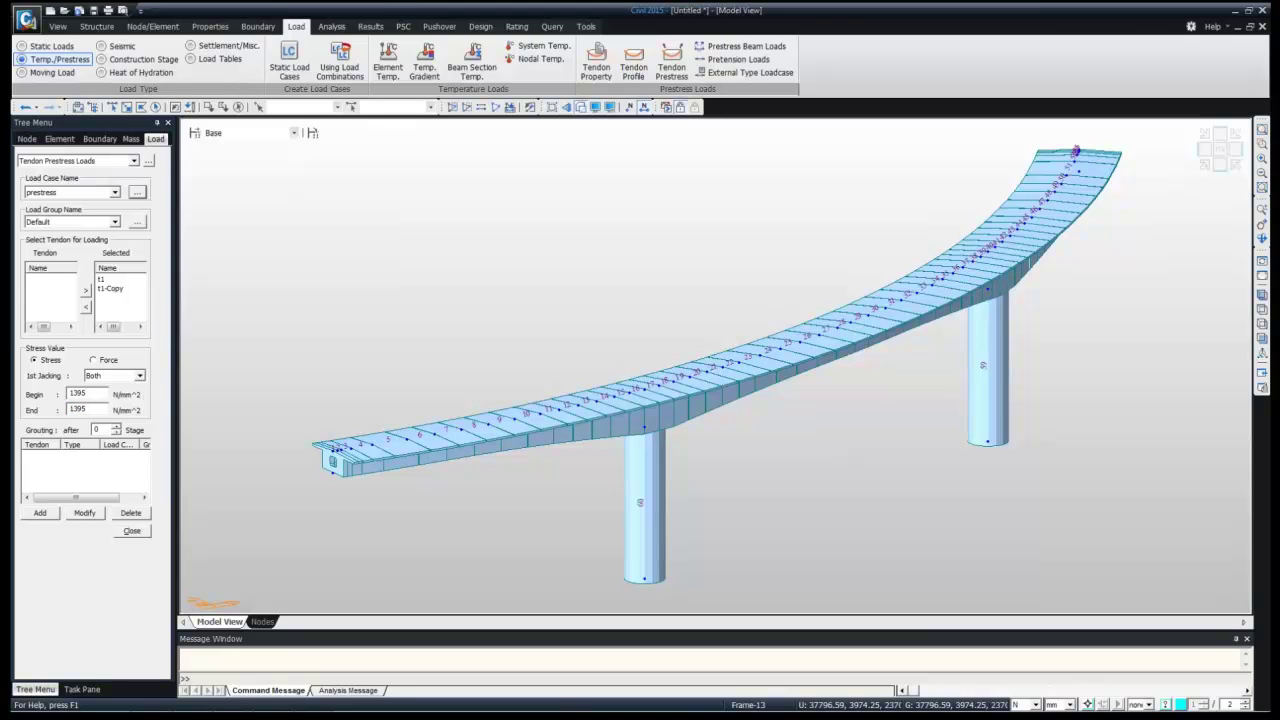
{"action": "left_click", "coordinate": [40, 513]}
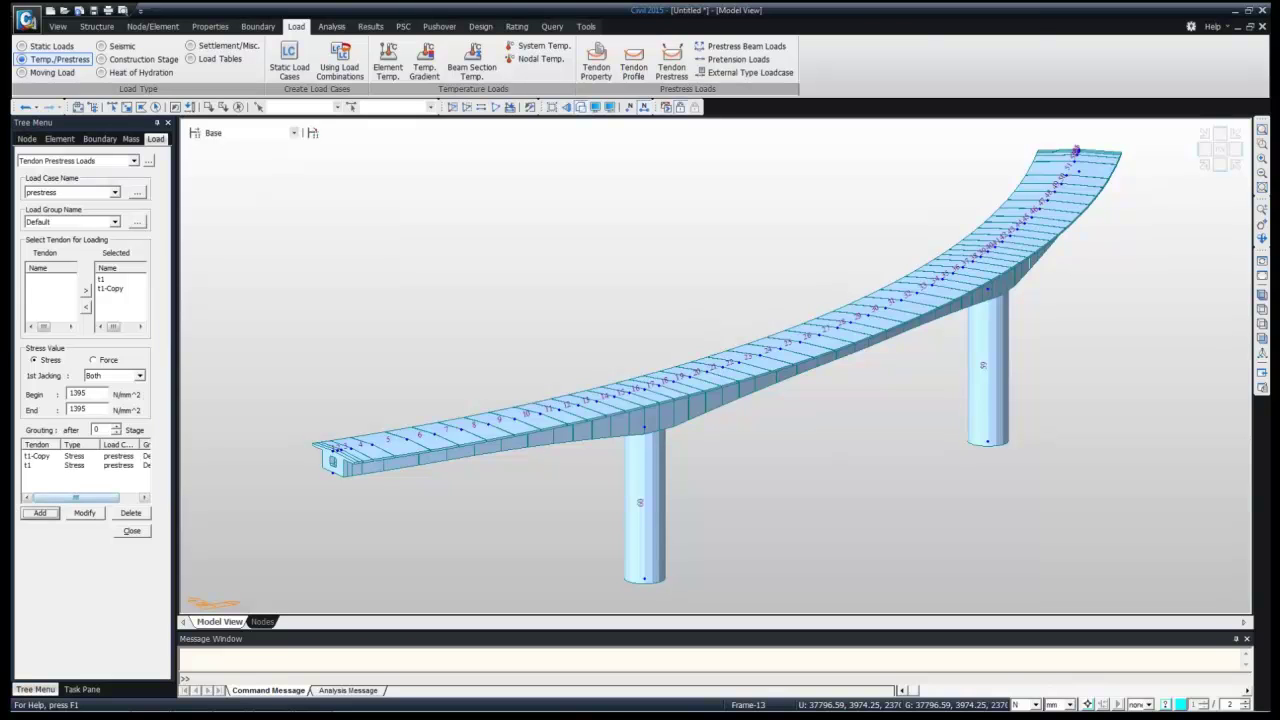
{"action": "left_click", "coordinate": [132, 531]}
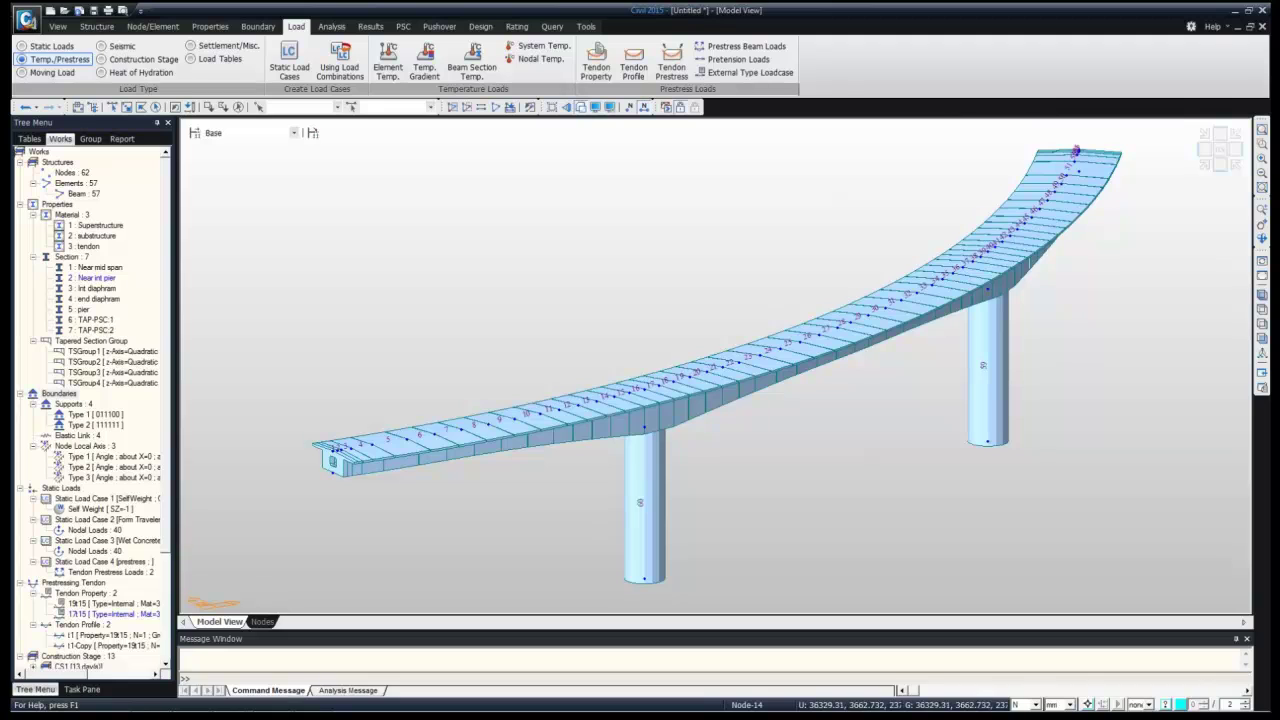
Switch to the PowerPoint slide show and advance to the Prestress slide to review the tendon types and jacking stress
{"action": "mouse_move", "coordinate": [270, 708]}
{"action": "mouse_move", "coordinate": [228, 700]}
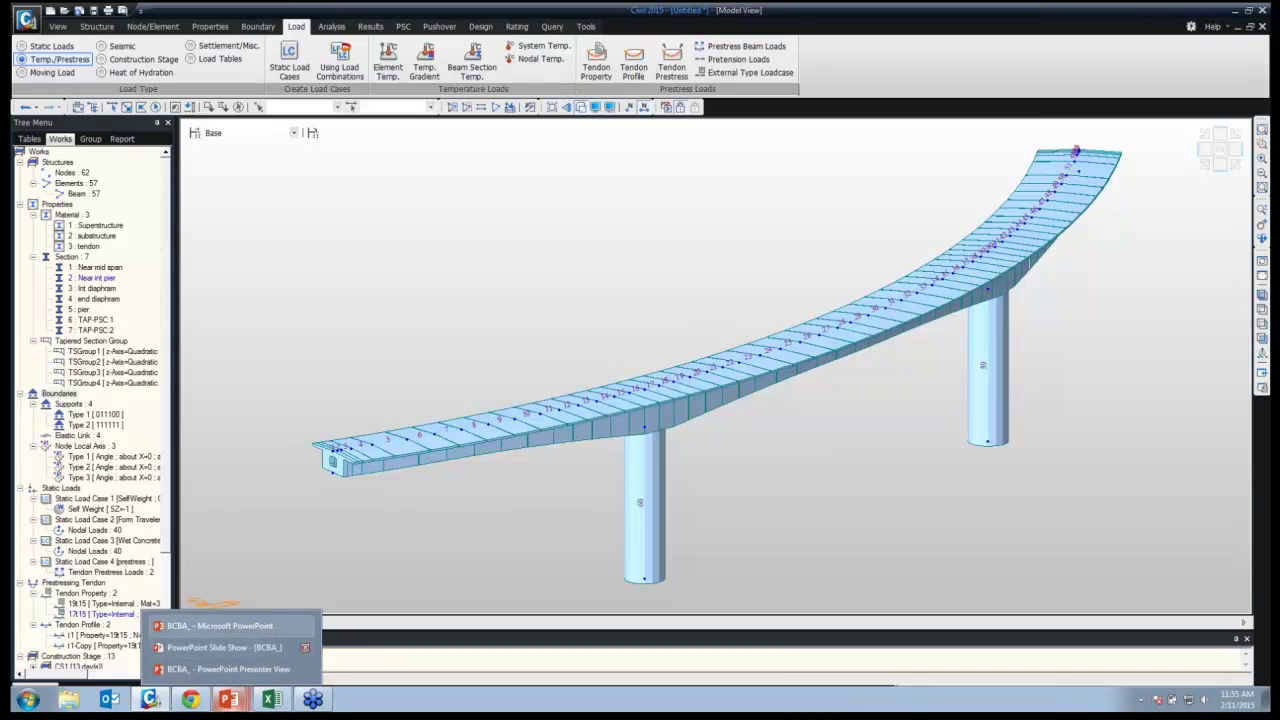
{"action": "left_click", "coordinate": [501, 421]}
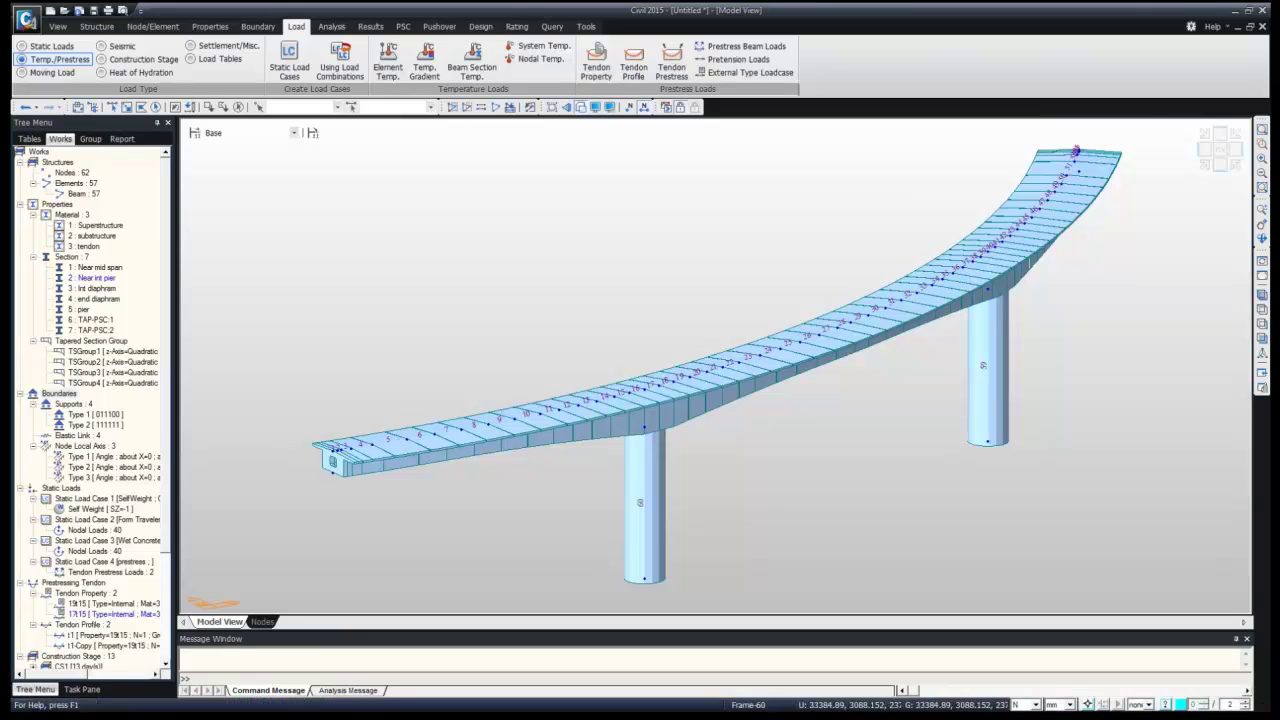
{"action": "key", "text": "super"}
{"action": "left_click", "coordinate": [230, 699]}
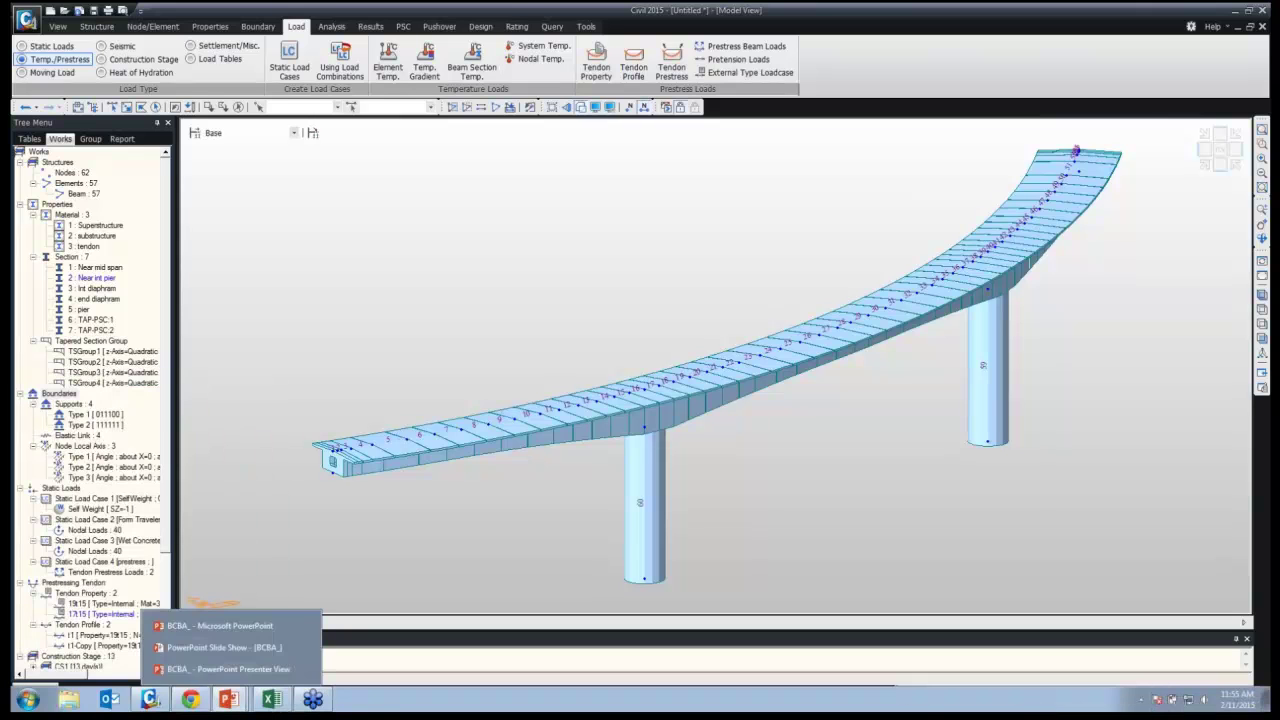
{"action": "left_click", "coordinate": [224, 647]}
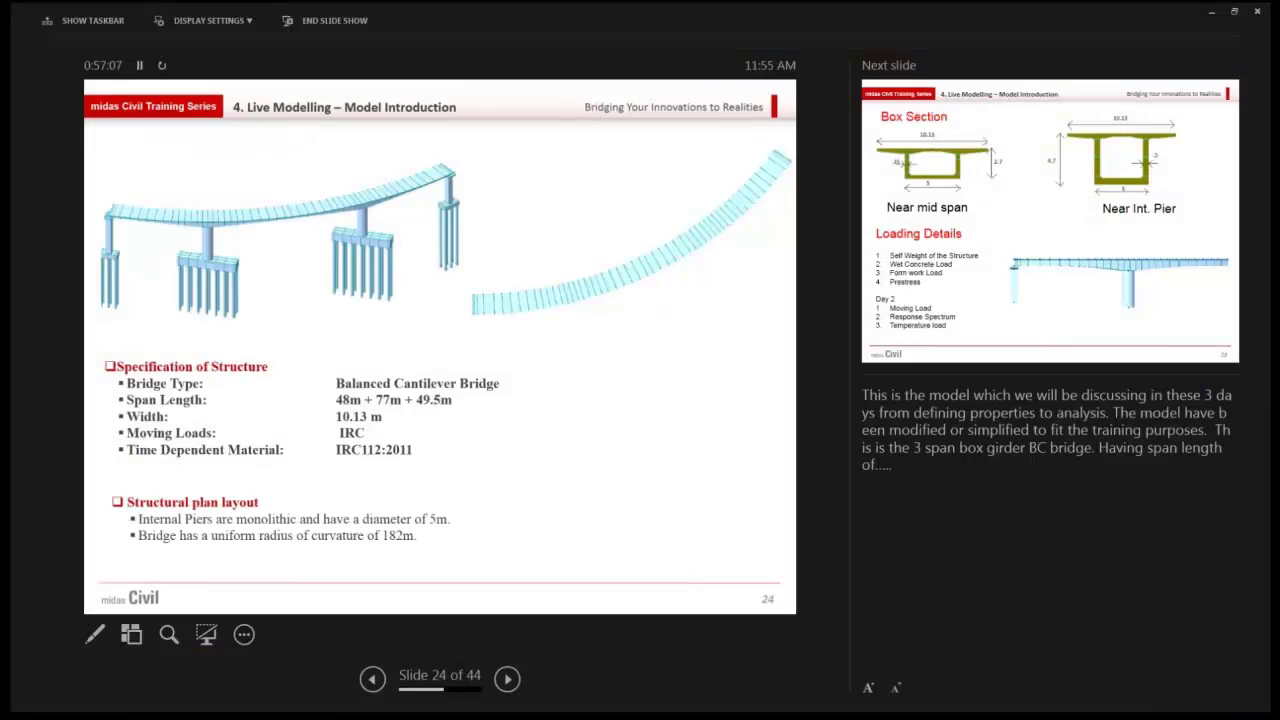
{"action": "key", "text": "Right"}
{"action": "key", "text": "Right"}
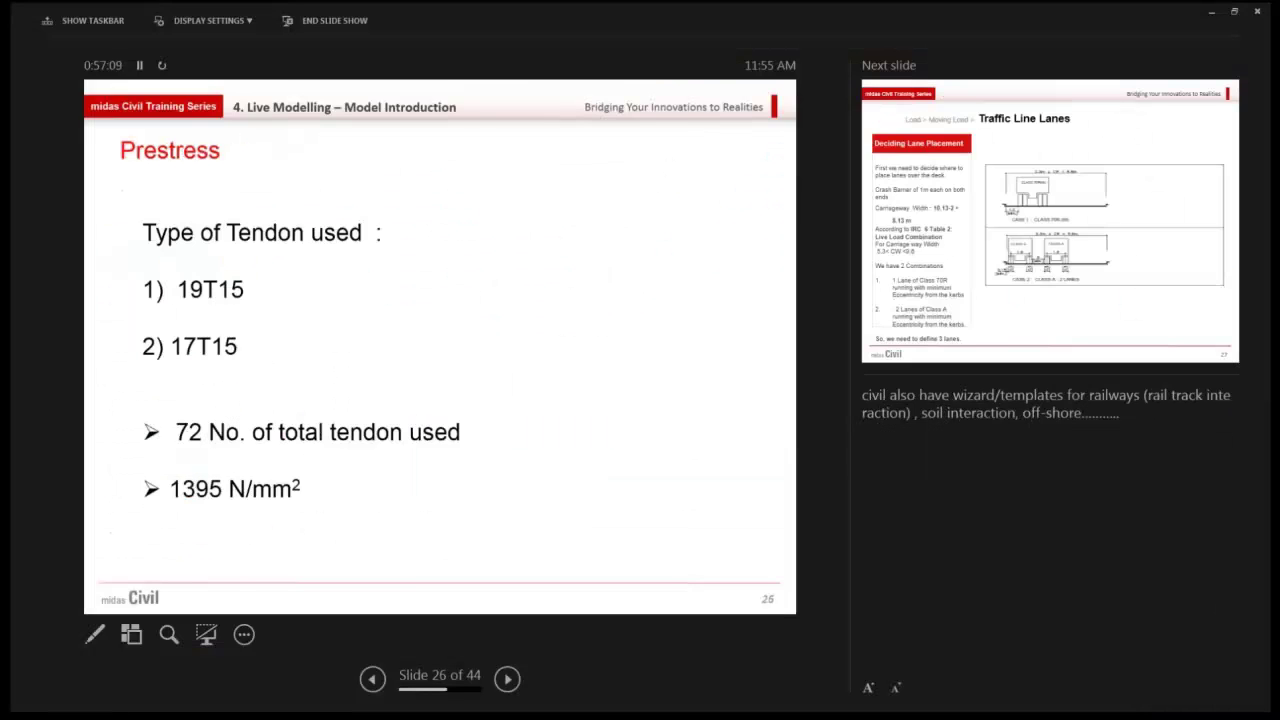